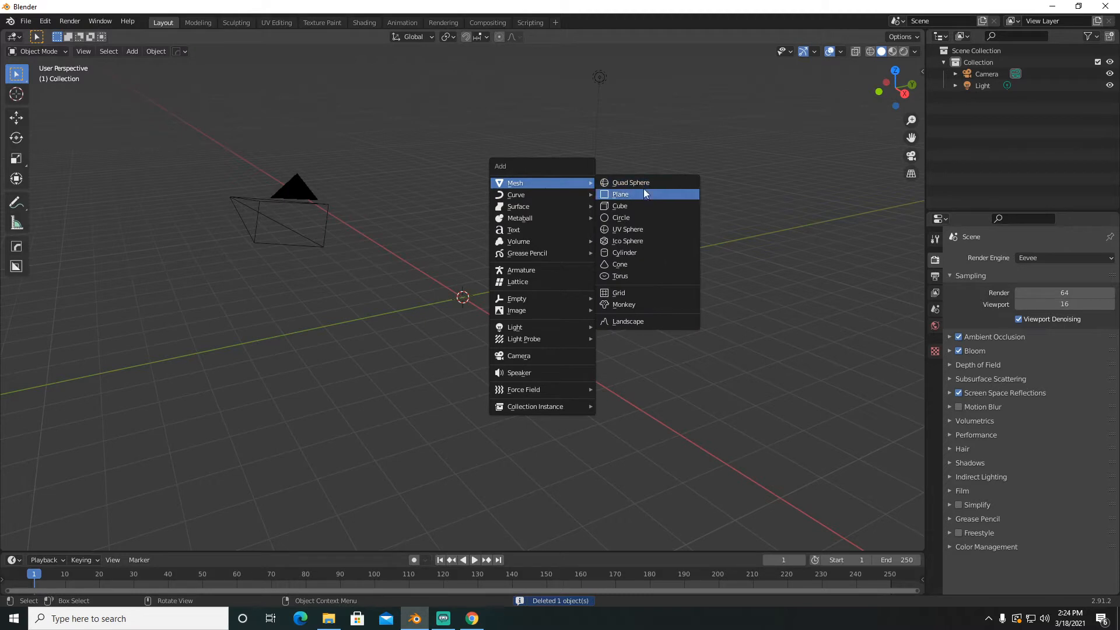
Step: Add a mesh plane and stretch it along the X axis to a scale of about 4.08
click(643, 194)
middle_drag(576, 295, 595, 352)
key(s)
key(x)
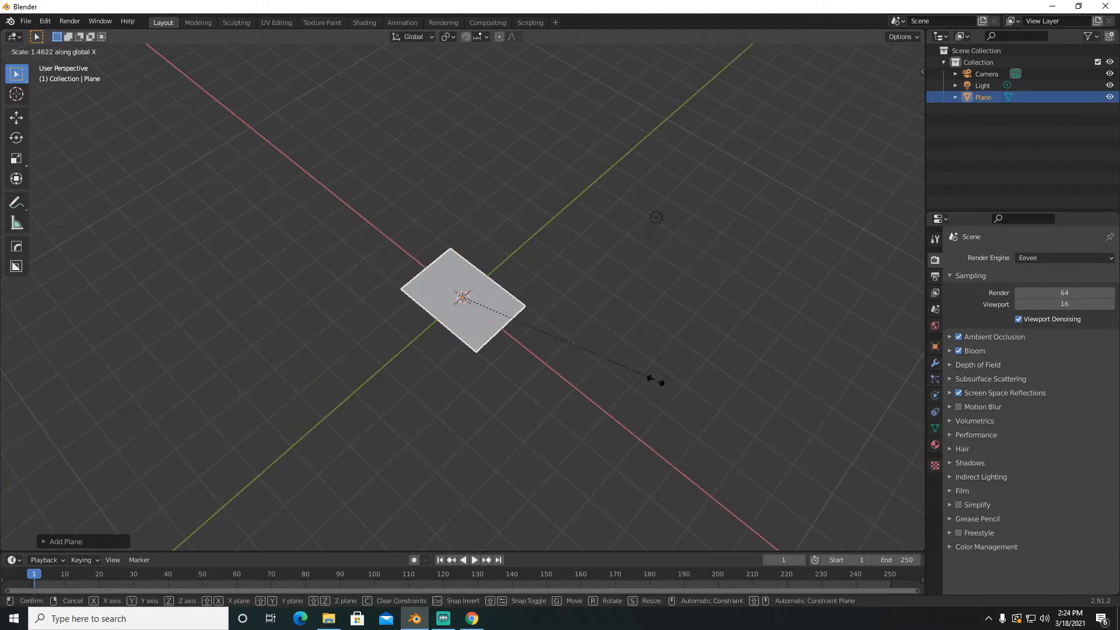
click(86, 511)
Step: Narrow the plane along the Y axis to a scale of about 0.78
middle_drag(304, 235, 268, 261)
key(s)
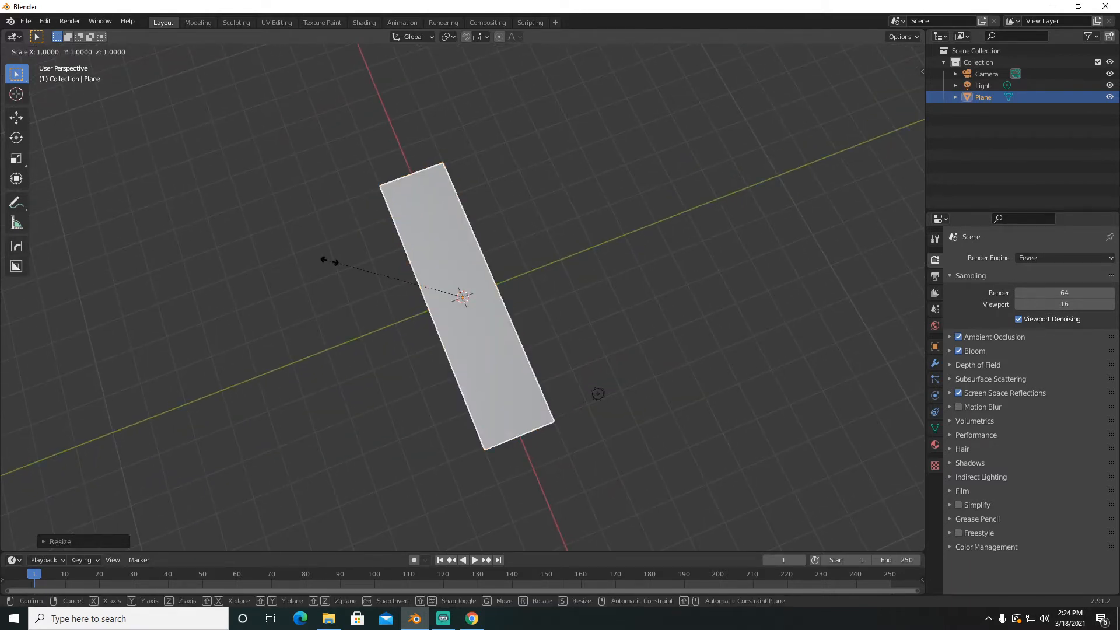
key(y)
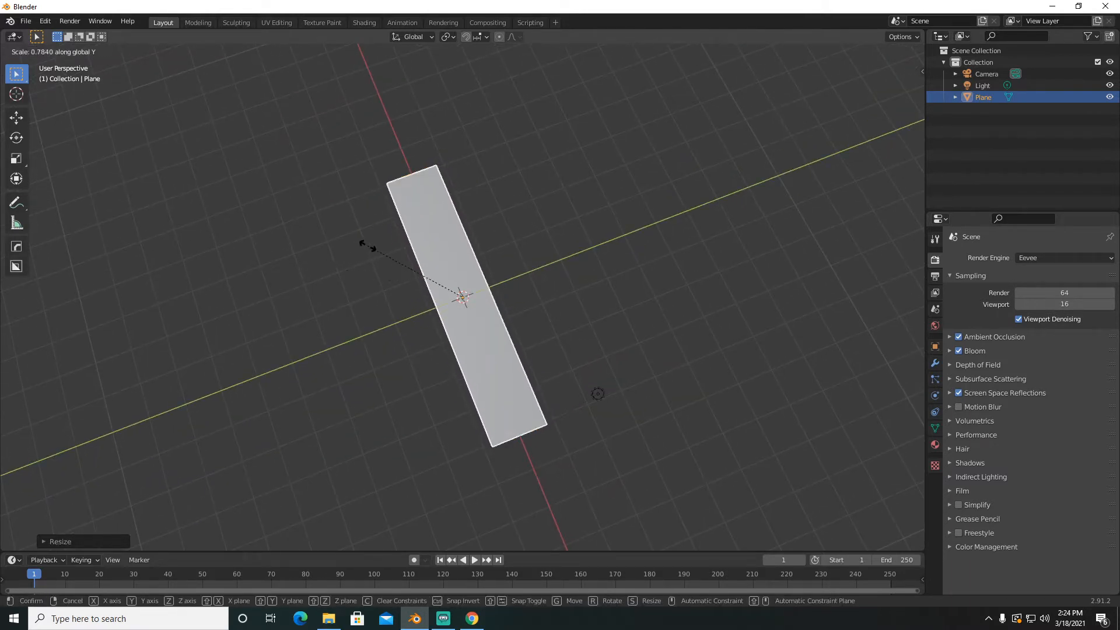
click(368, 246)
Step: Add a Solidify modifier to the plane and set its thickness to about -0.13 m
middle_drag(369, 245, 632, 135)
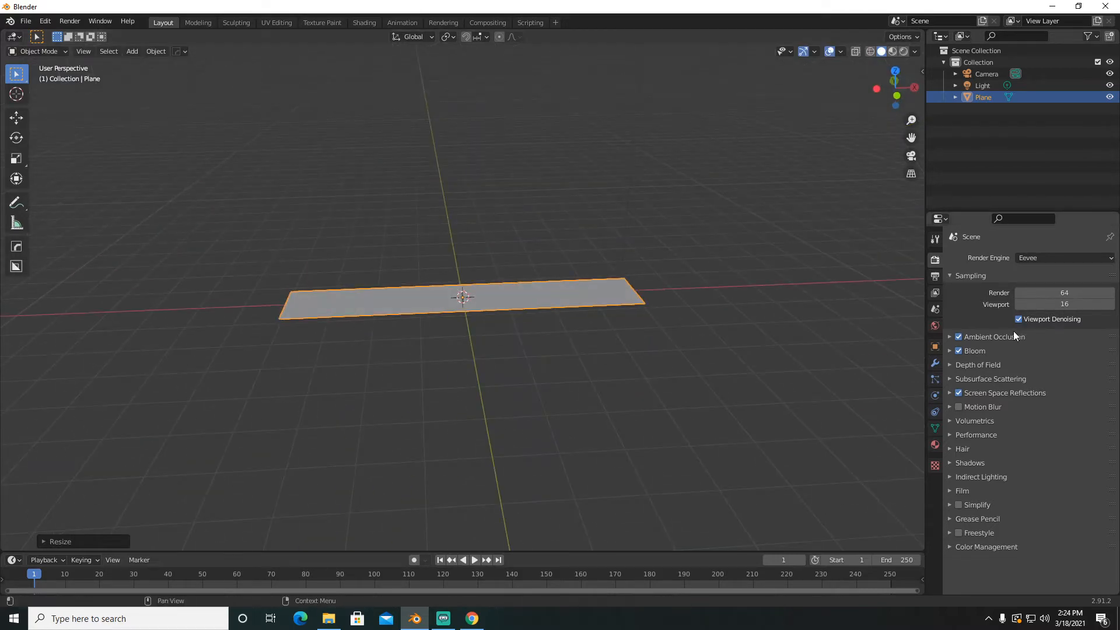
click(935, 362)
click(1024, 258)
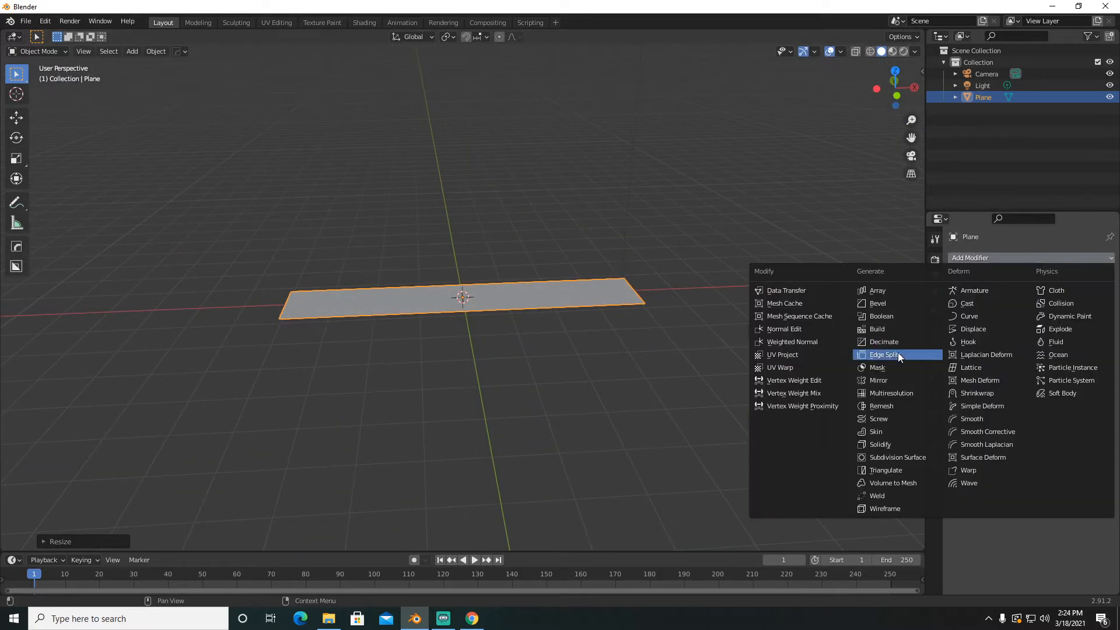
click(882, 444)
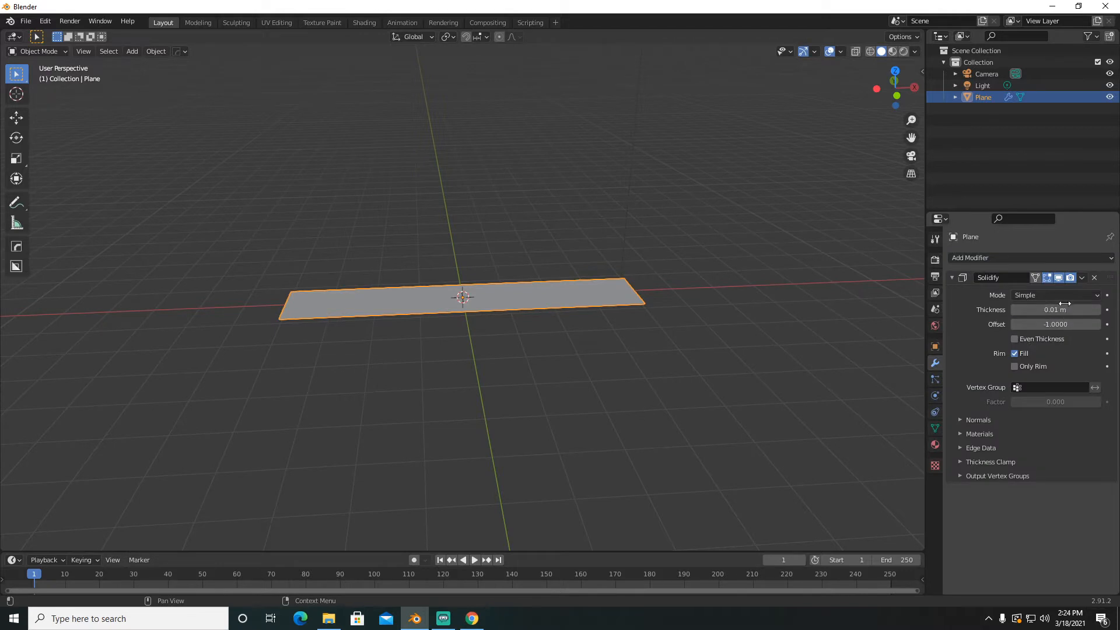
drag(1066, 304, 1012, 304)
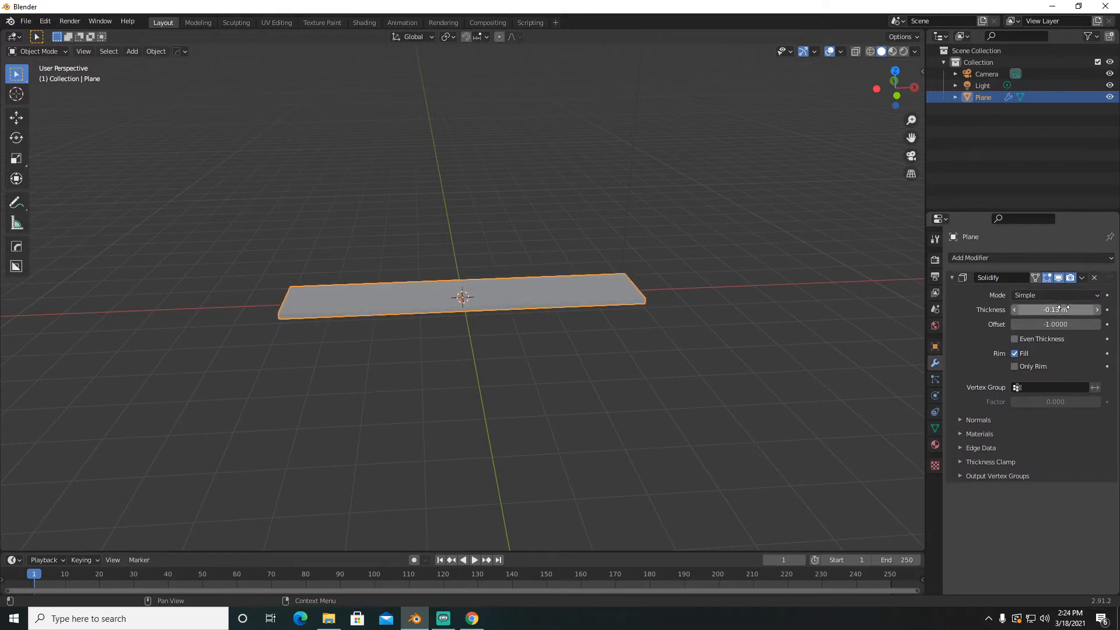
click(1082, 278)
click(1063, 299)
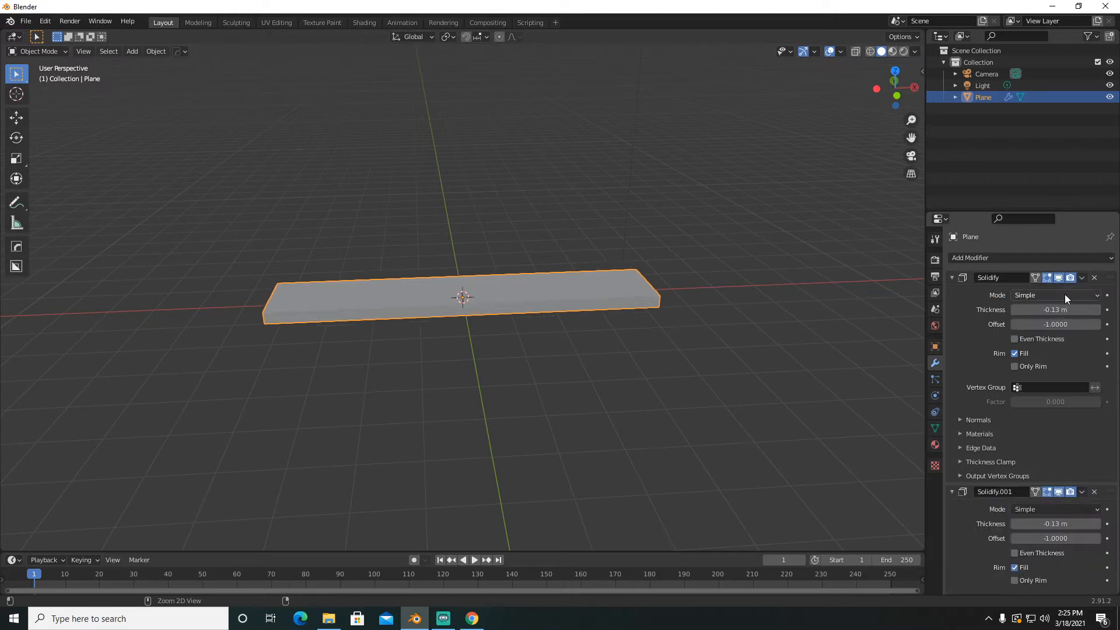
key(ctrl+z)
Step: Apply the Solidify modifier to the plane
click(1082, 279)
click(1066, 293)
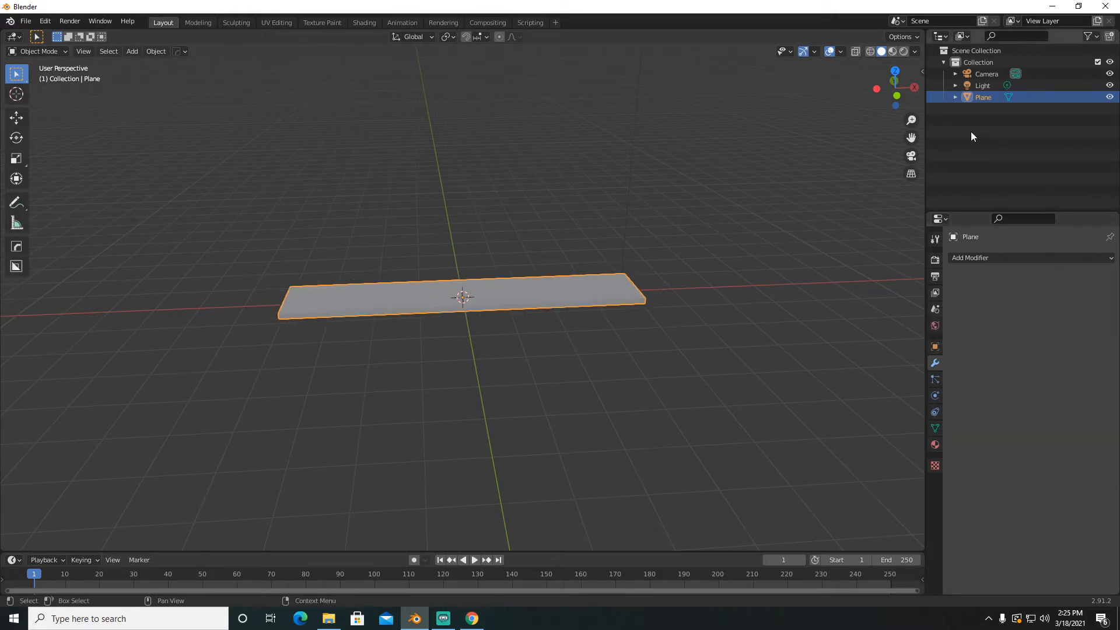
Step: Set the viewport shading to MatCap lighting and enable the Shadow and Cavity options
click(914, 52)
click(906, 110)
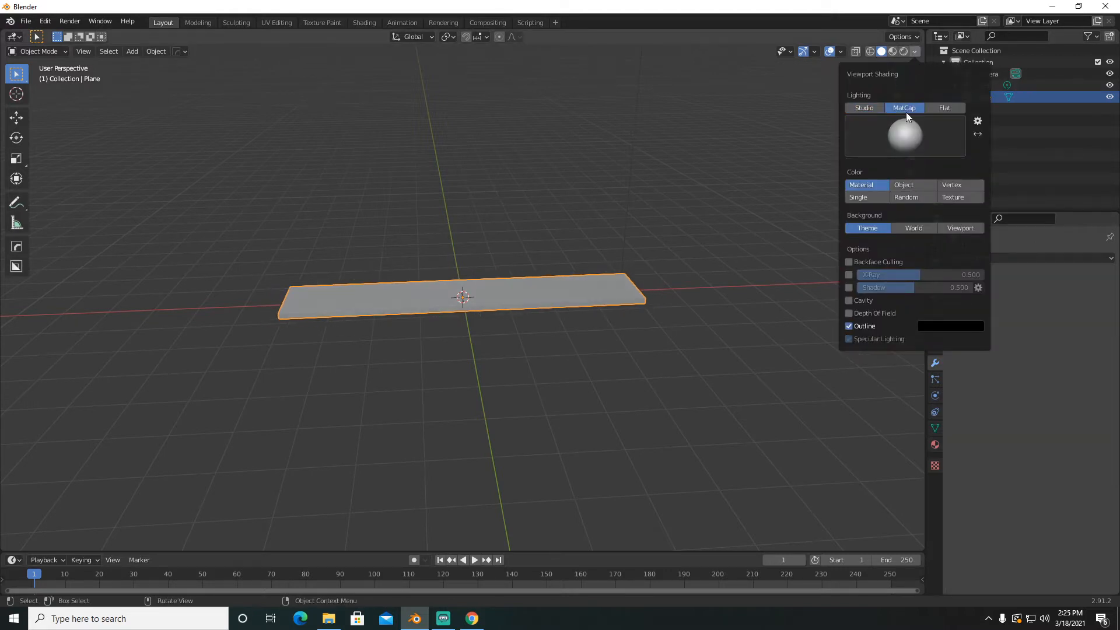
click(849, 287)
click(849, 300)
Step: Align the camera to a view looking down onto the slab from one of its short ends
middle_drag(735, 274, 599, 243)
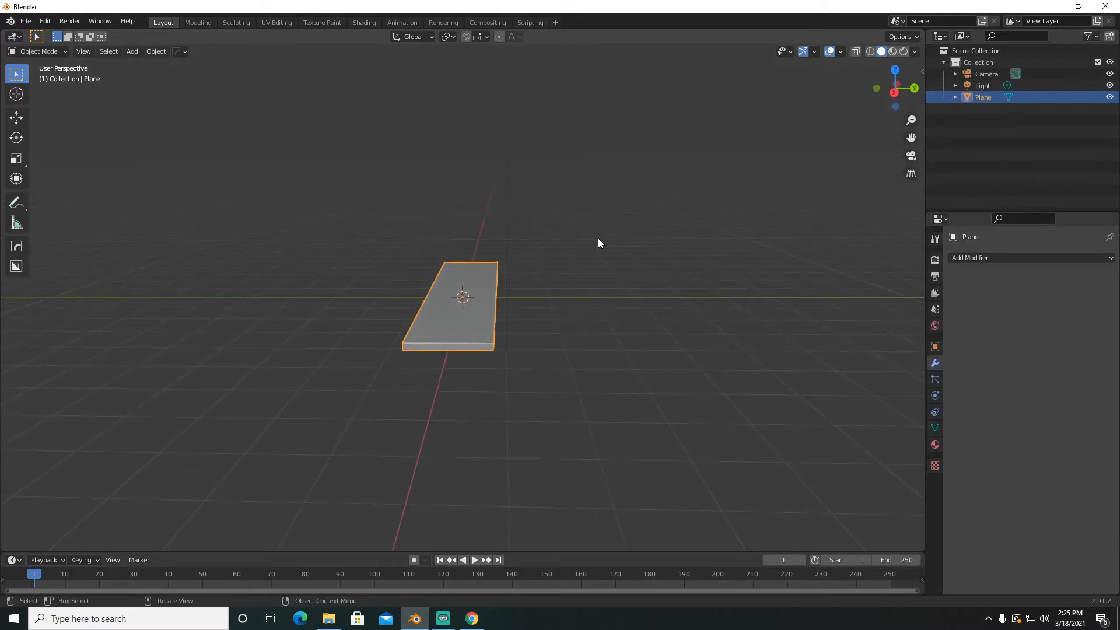
key(KP_0)
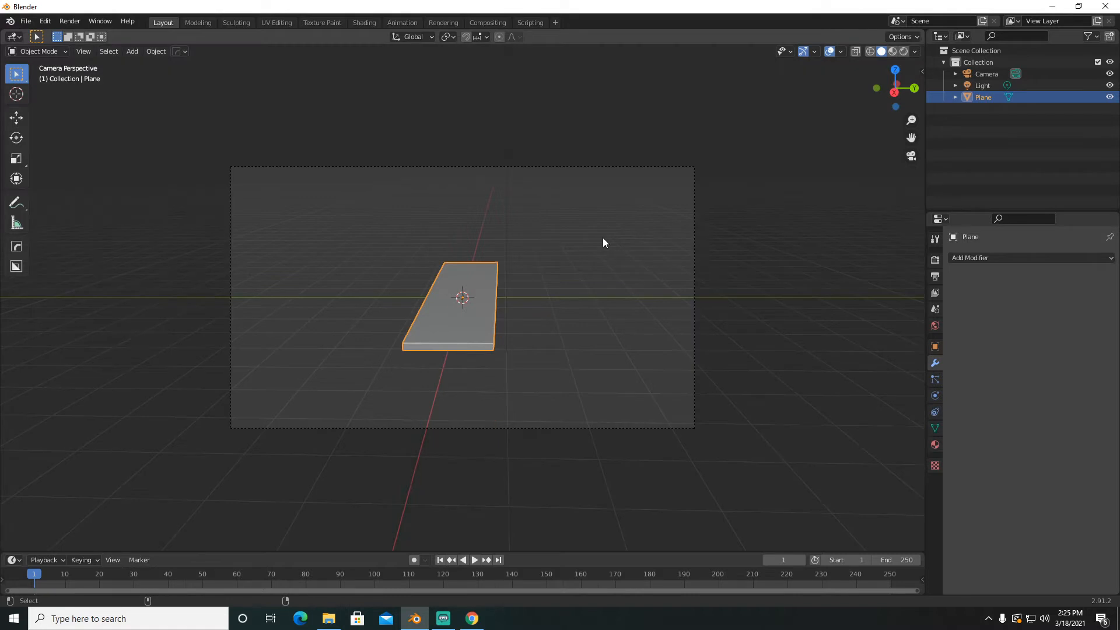
Step: Set the Shortcut VUr display to dock at Center and start it
click(922, 71)
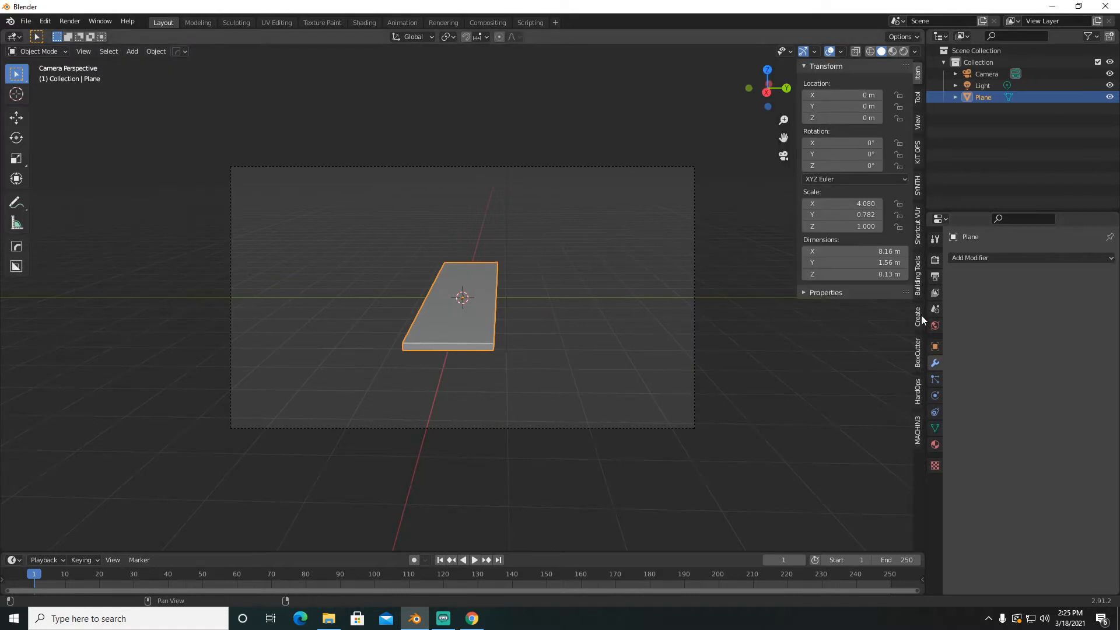
click(918, 225)
click(863, 101)
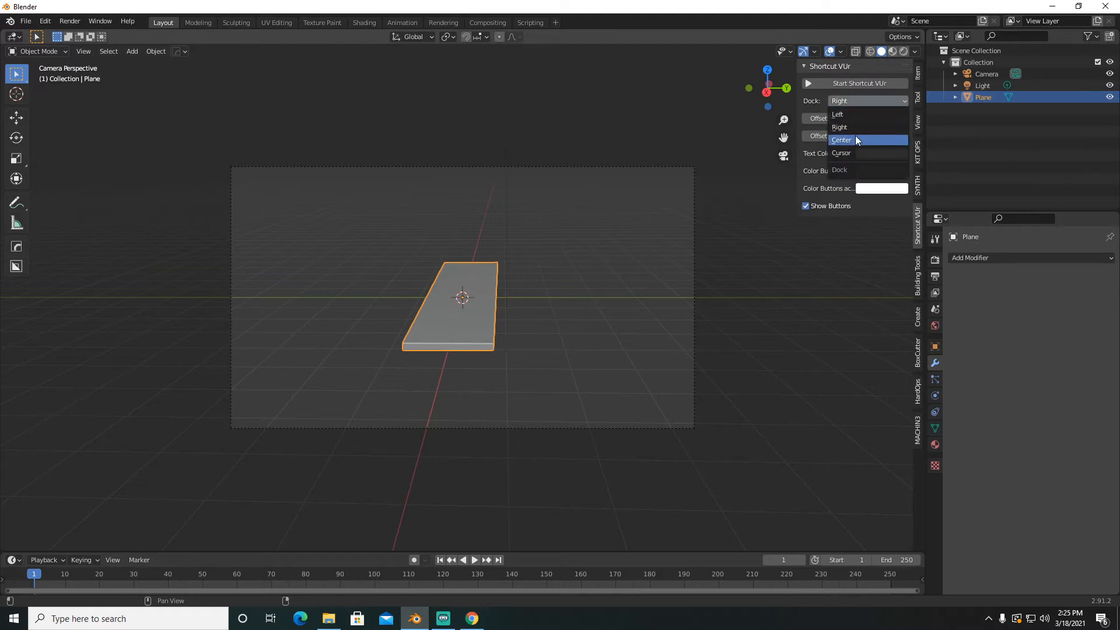
click(856, 140)
click(853, 85)
Step: Align the camera to a low, close view looking along the length of the slab
middle_drag(671, 222, 562, 261)
scroll(574, 268, up, 5)
key(shift+grave)
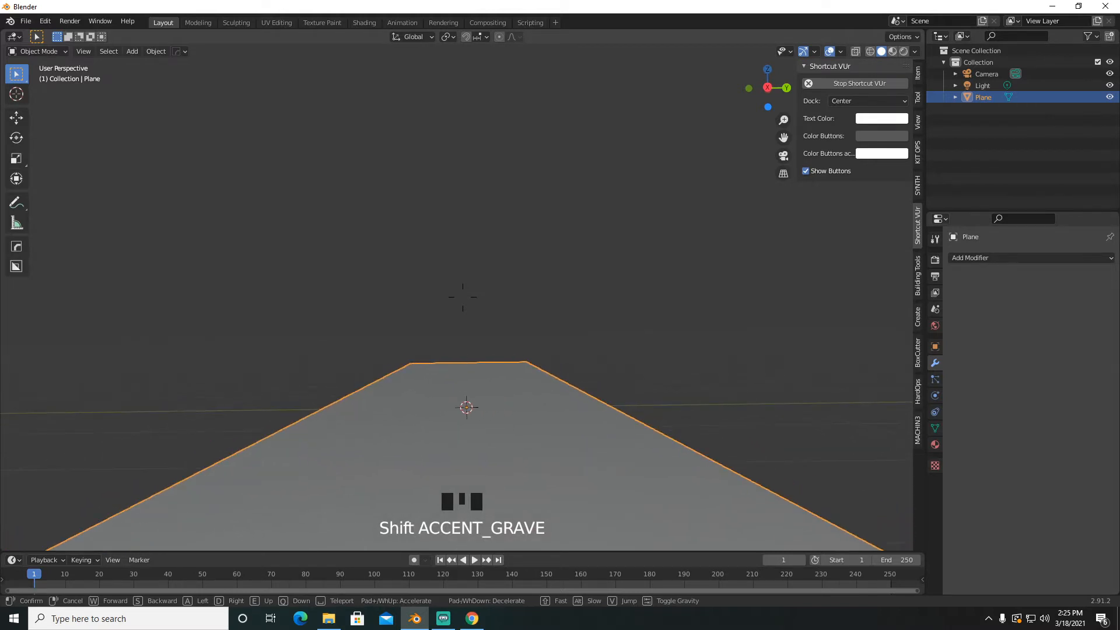
click(463, 297)
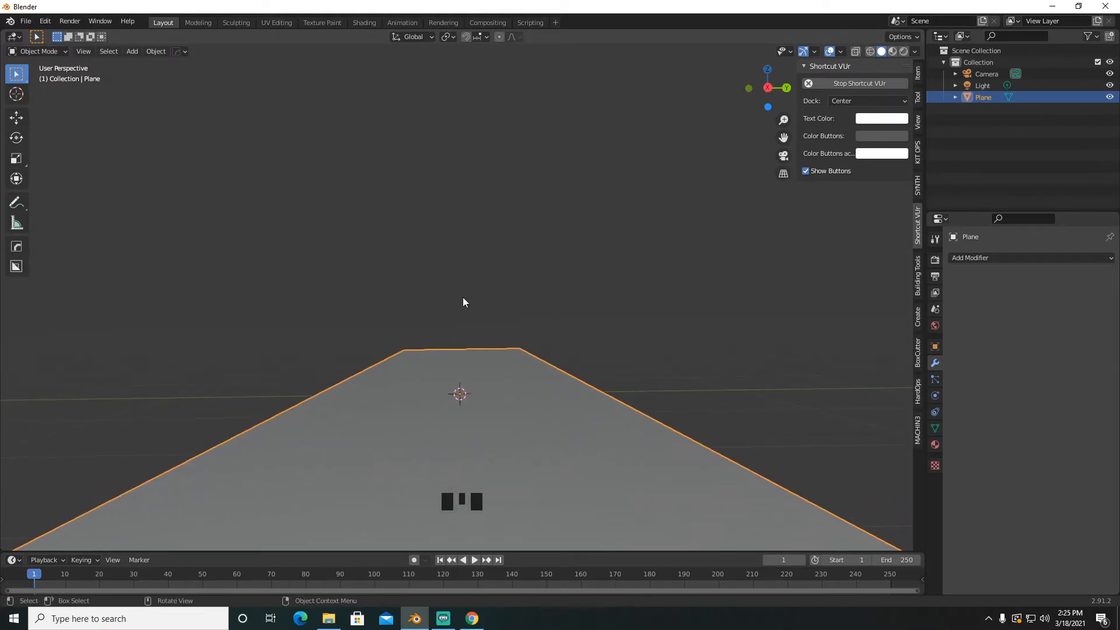
key(ctrl+alt+KP_0)
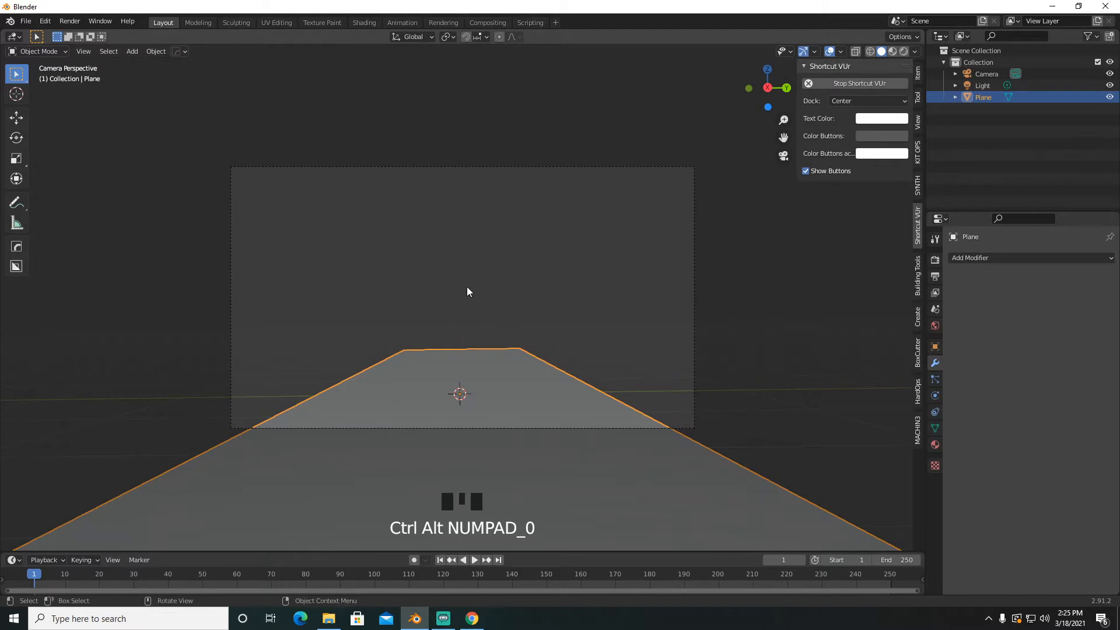
Step: Set the camera's focal length to about 18 mm
click(986, 74)
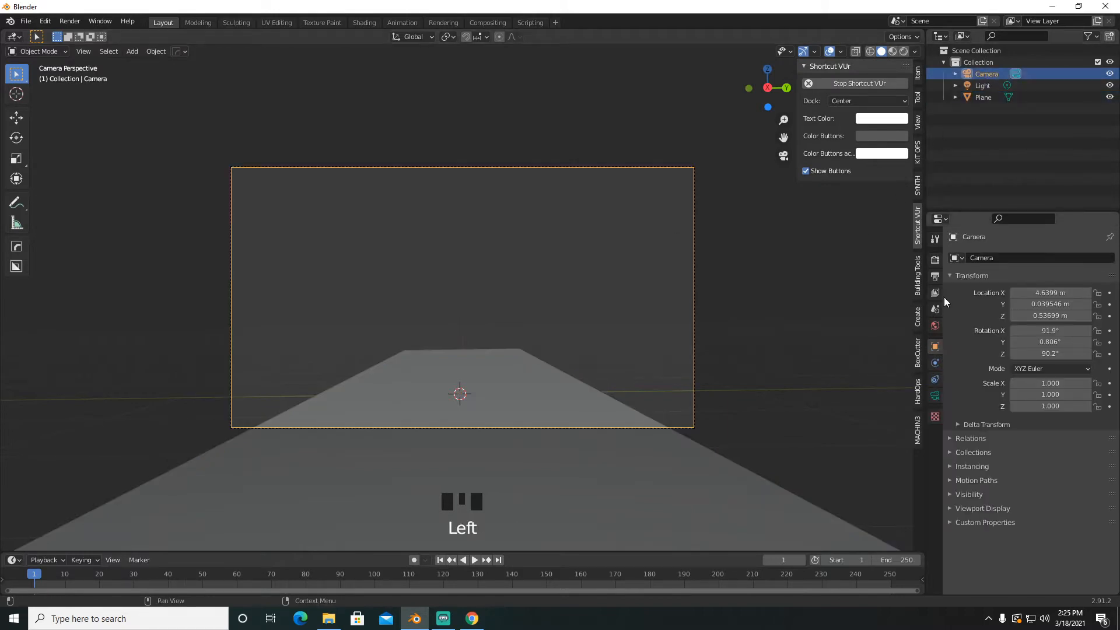
click(935, 395)
drag(1057, 312, 1008, 312)
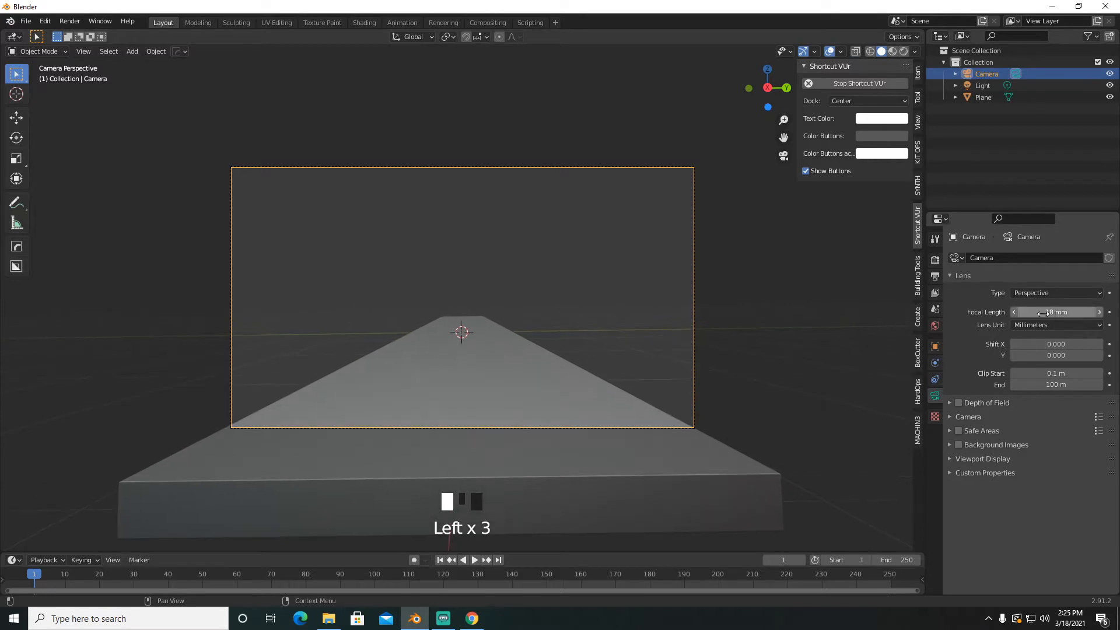
Step: Shorten the slab to about 0.77 of its length along X and move it along X until it runs beneath the camera
click(589, 464)
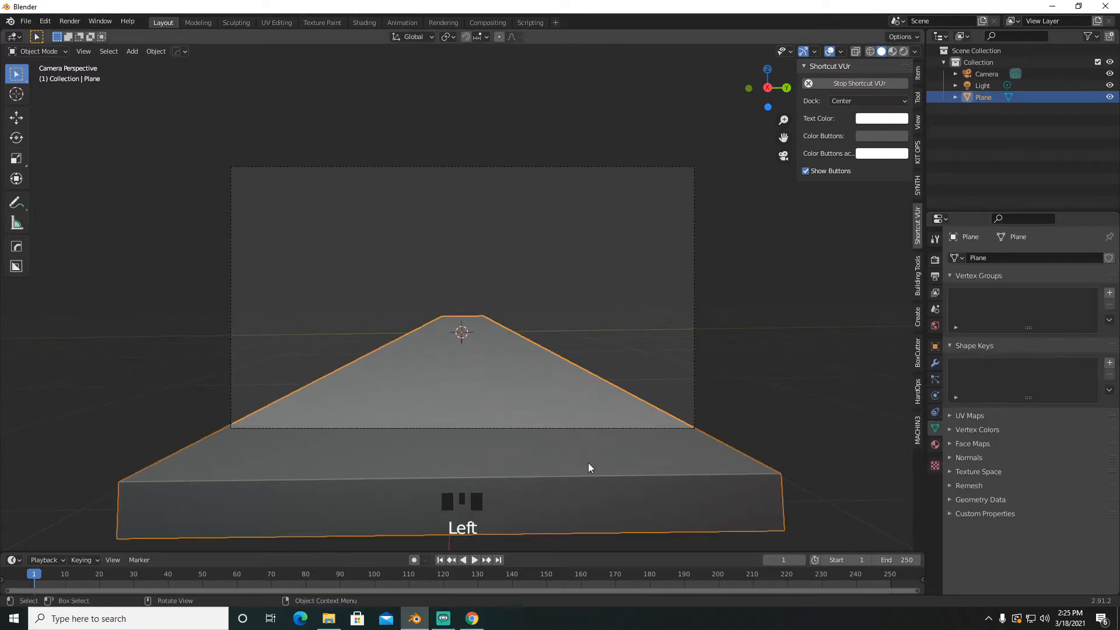
key(s)
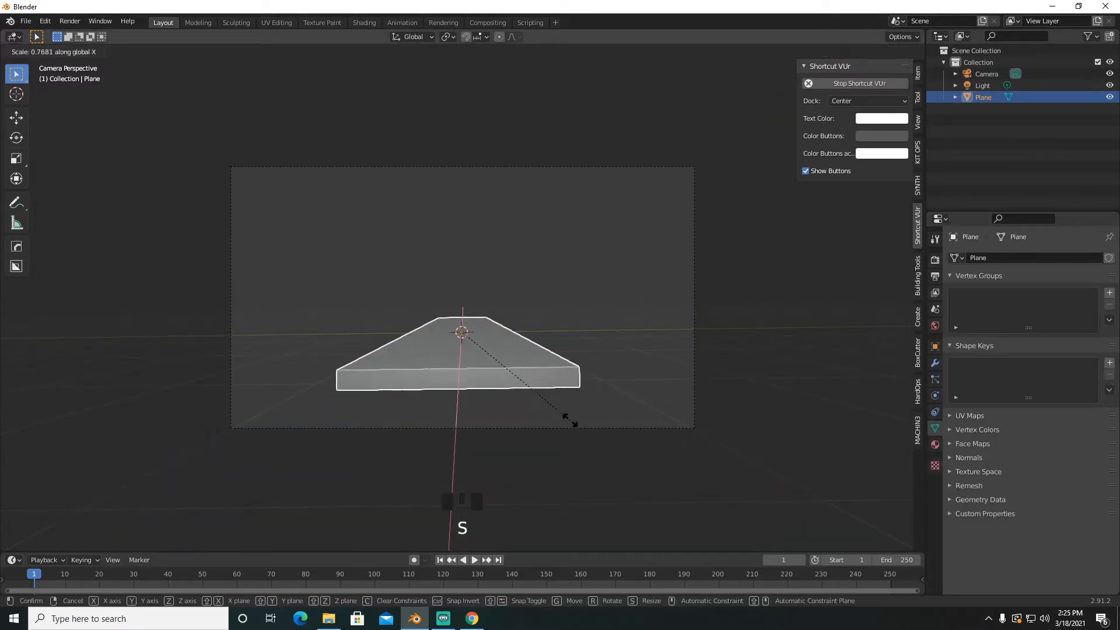
click(566, 416)
key(g)
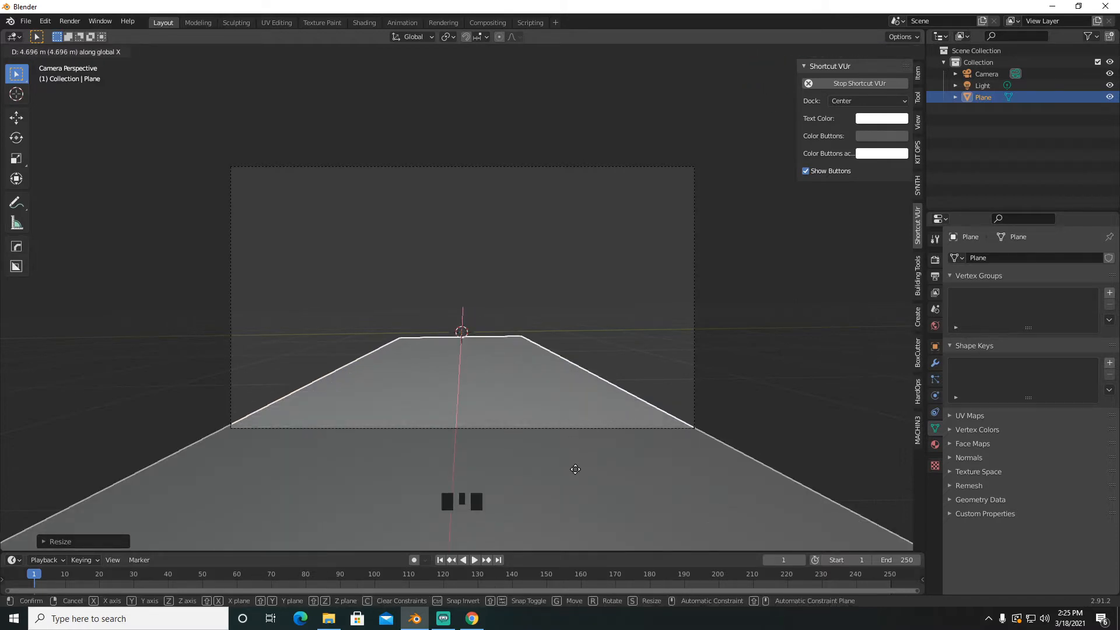
click(576, 473)
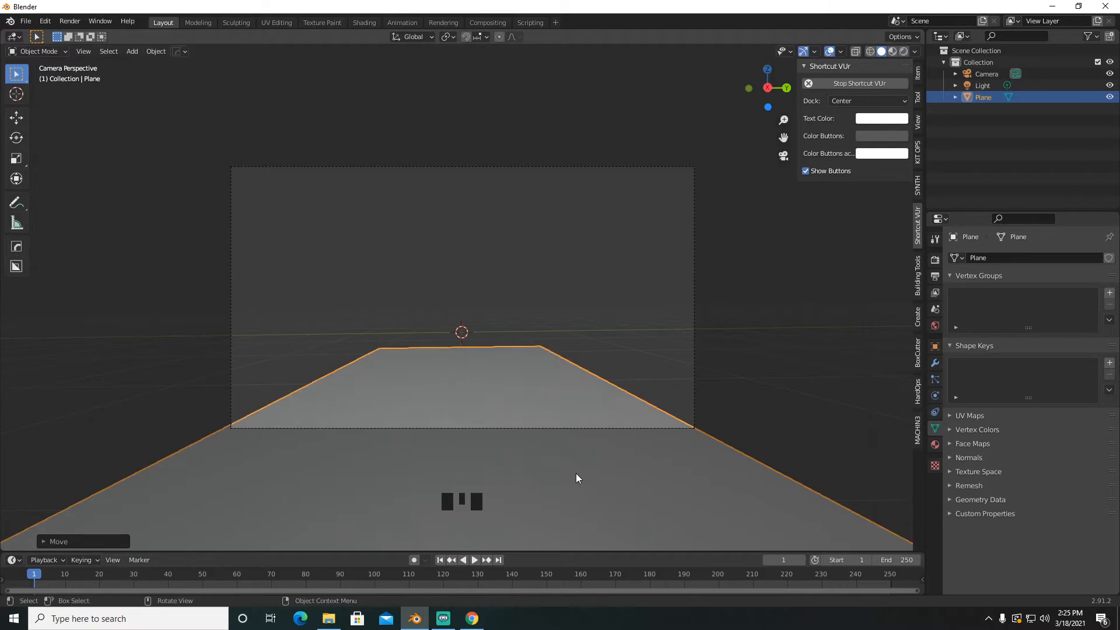
middle_drag(506, 318, 548, 318)
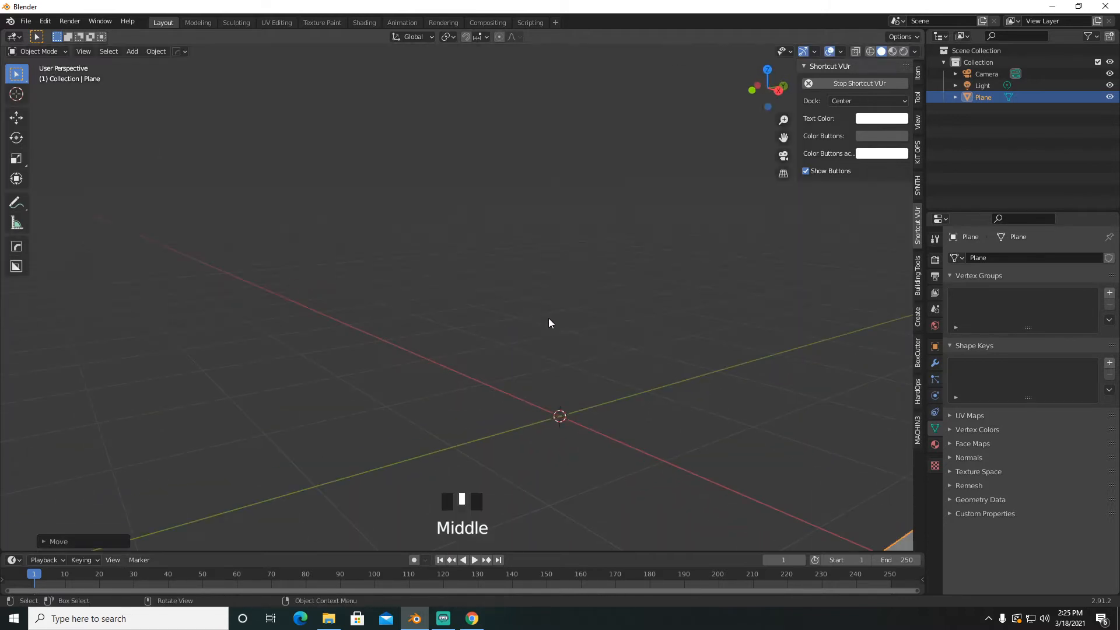
scroll(548, 318, down, 6)
shift+middle_drag(672, 279, 598, 348)
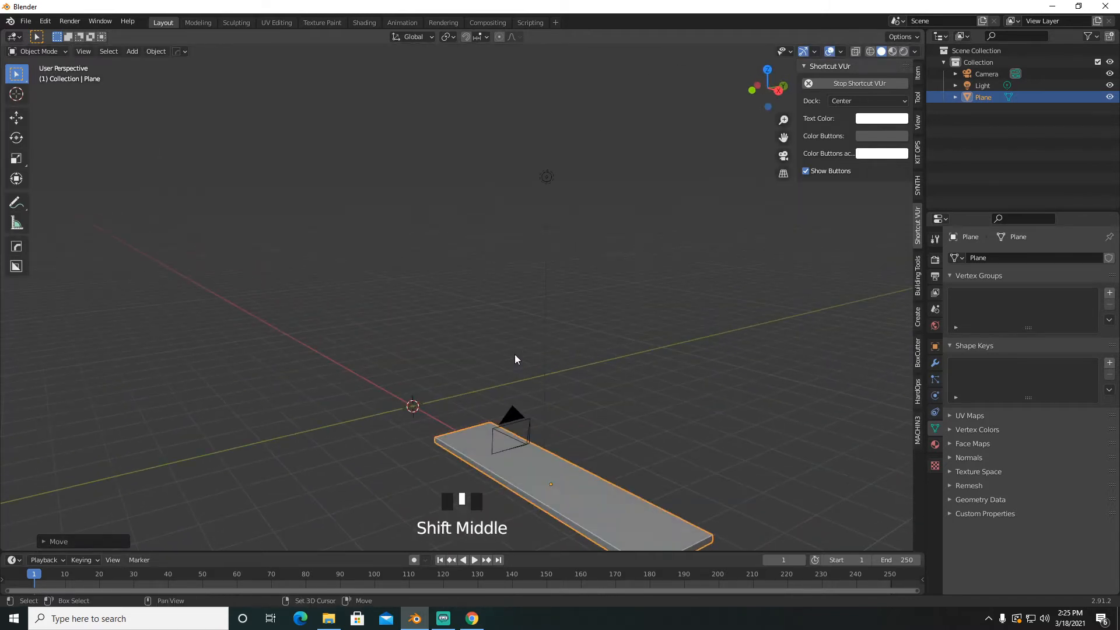
key(shift+a)
mouse_move(493, 356)
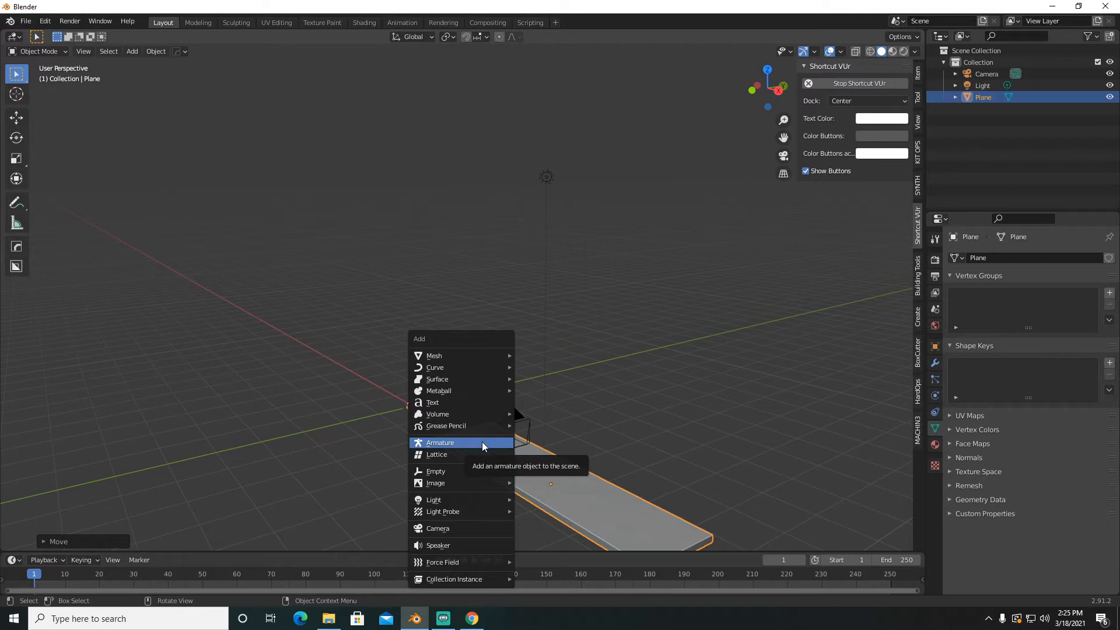
mouse_move(460, 419)
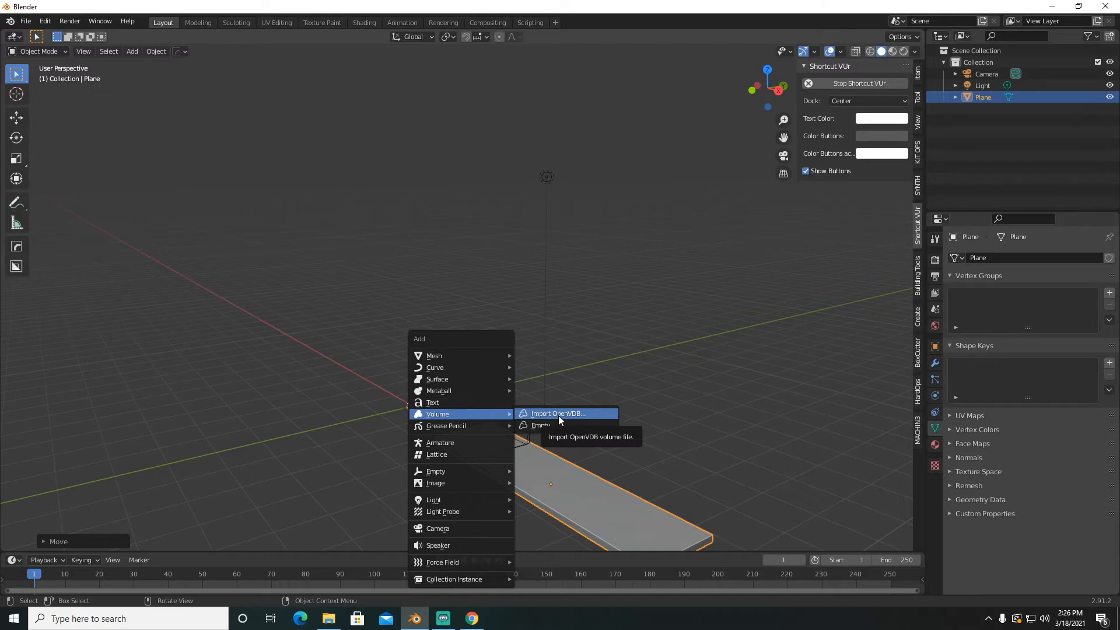
click(542, 425)
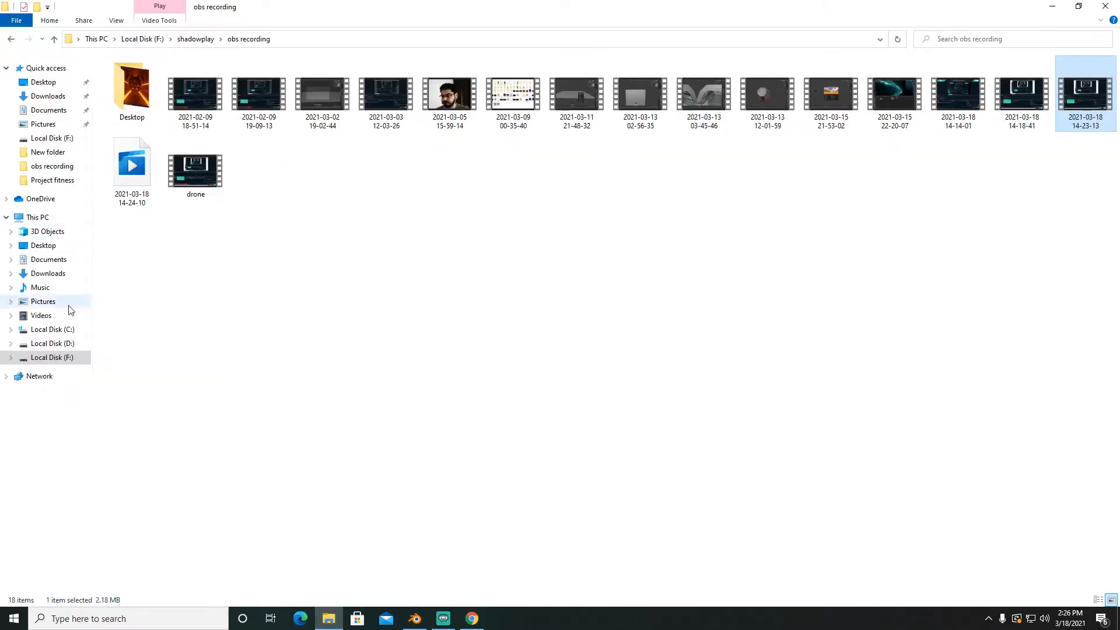
Step: Examine the cloud preview images in the PNG folder of the clouds vdb pack on drive F: and select Cloud_09
click(68, 357)
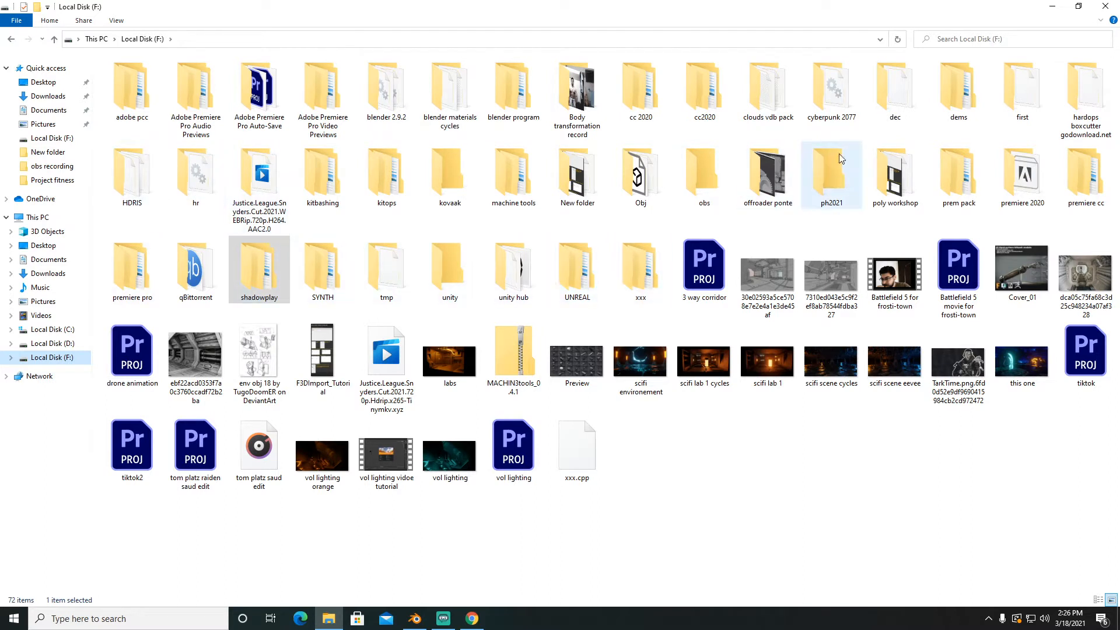
double_click(780, 108)
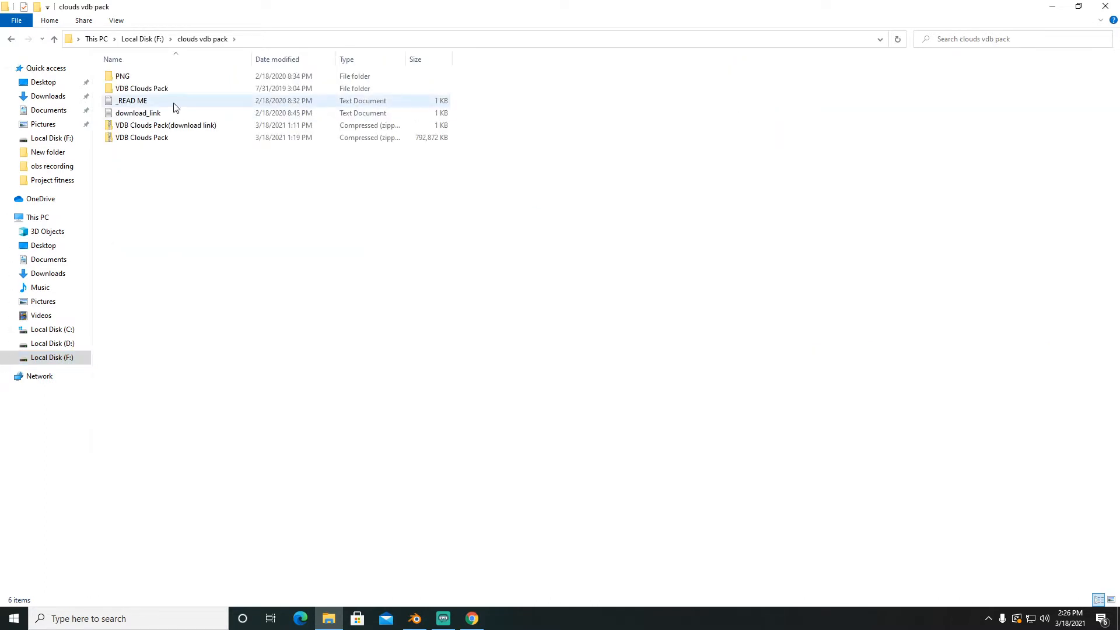
double_click(145, 79)
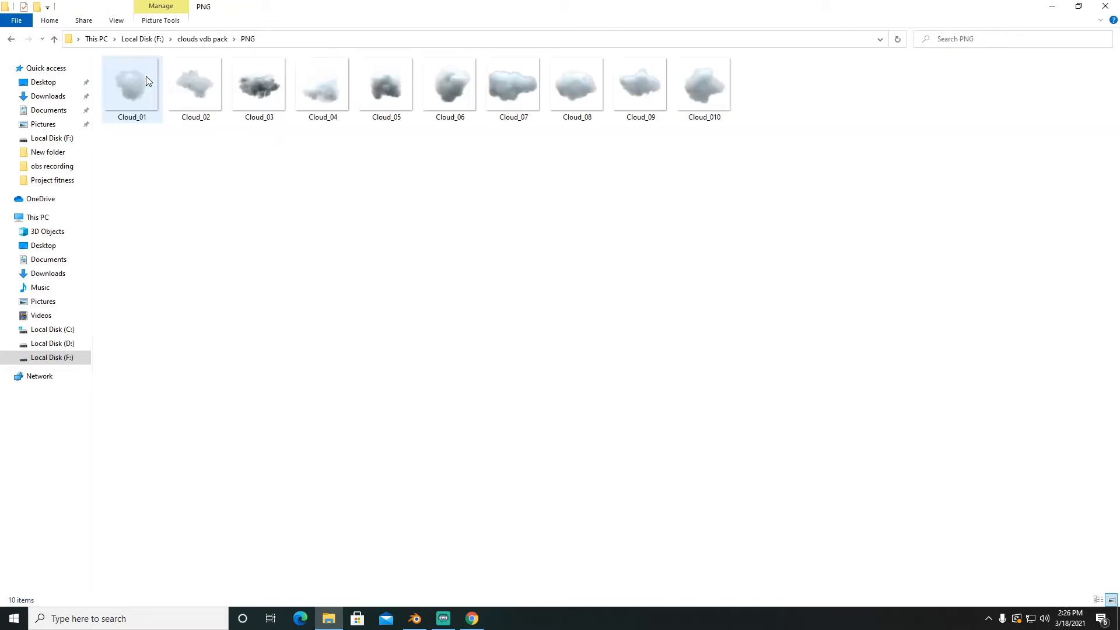
right_click(246, 179)
mouse_move(322, 194)
click(408, 201)
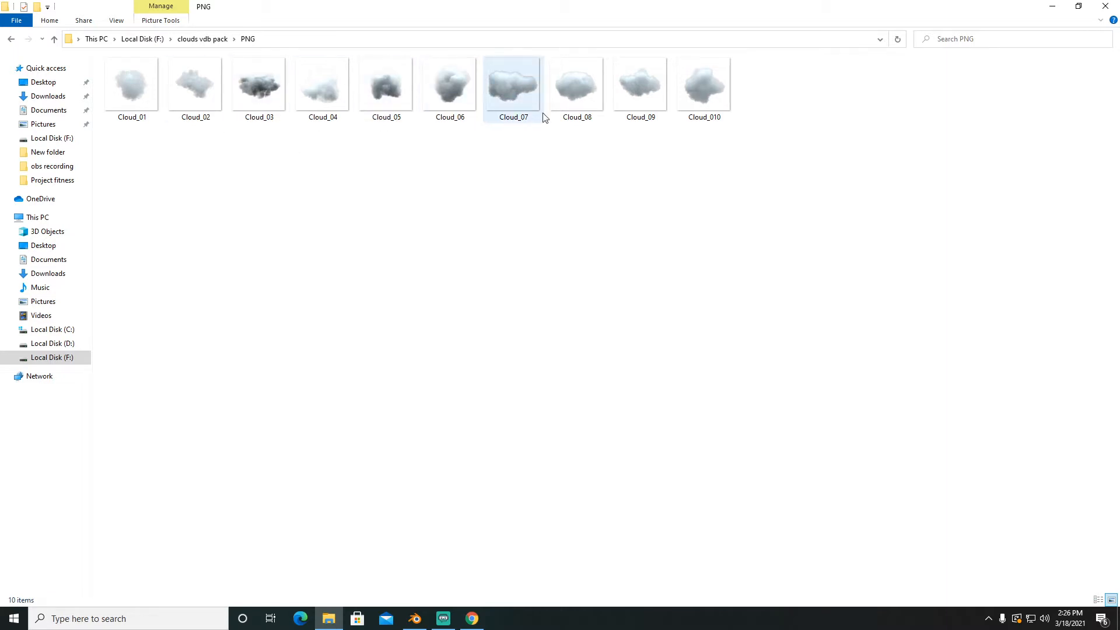
click(633, 103)
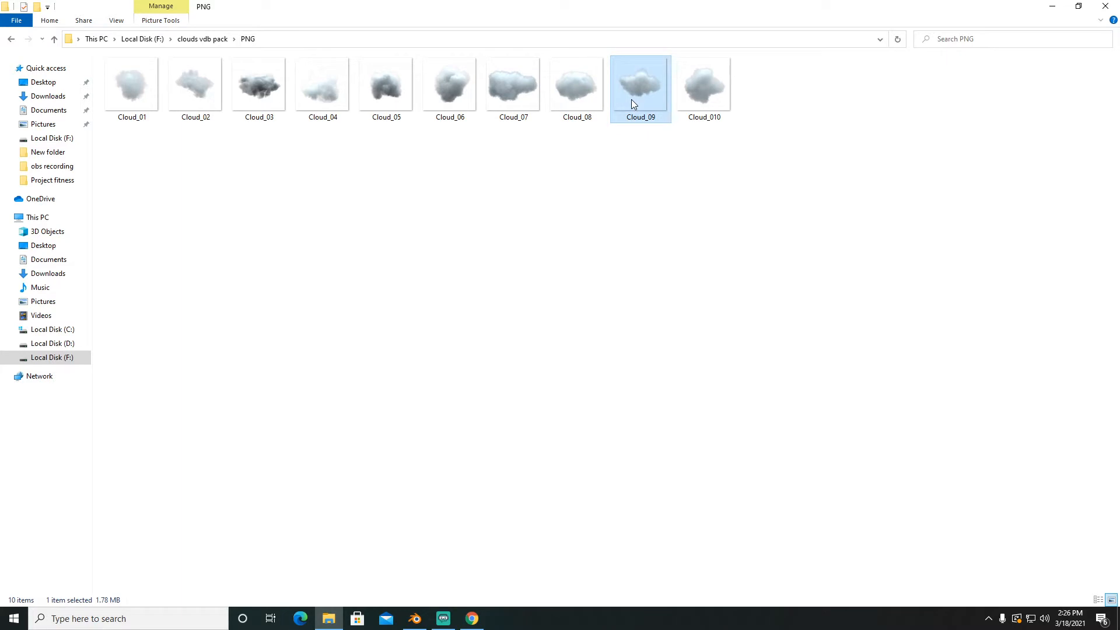
Step: Switch to Blender and import Cloud_09.vdb from F:\clouds vdb pack\VDB Clouds Pack as an OpenVDB volume
click(415, 618)
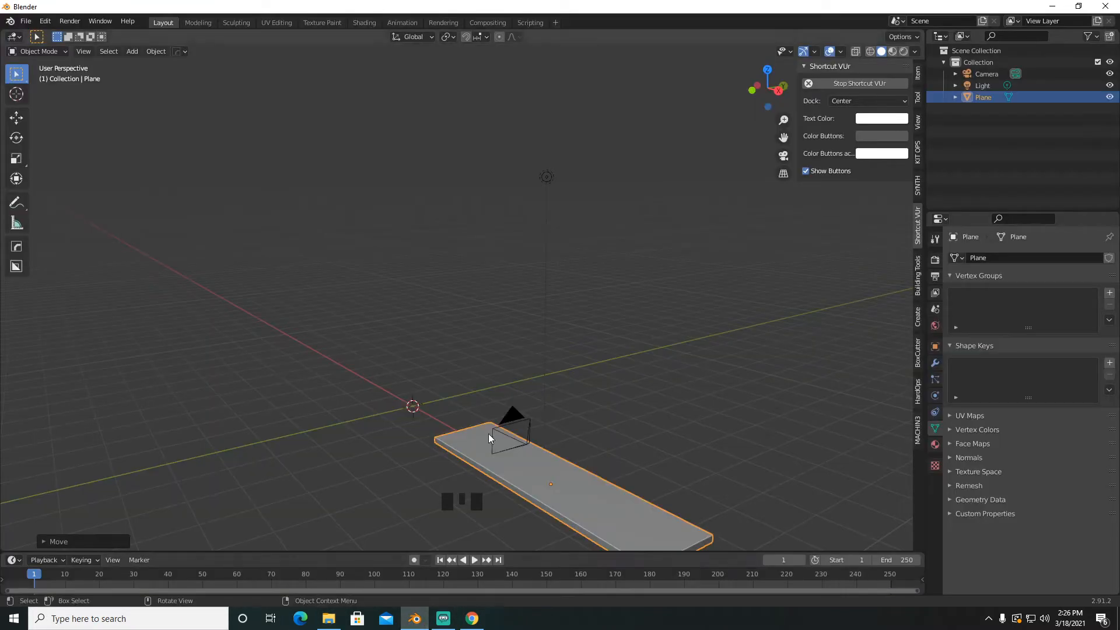
key(shift+a)
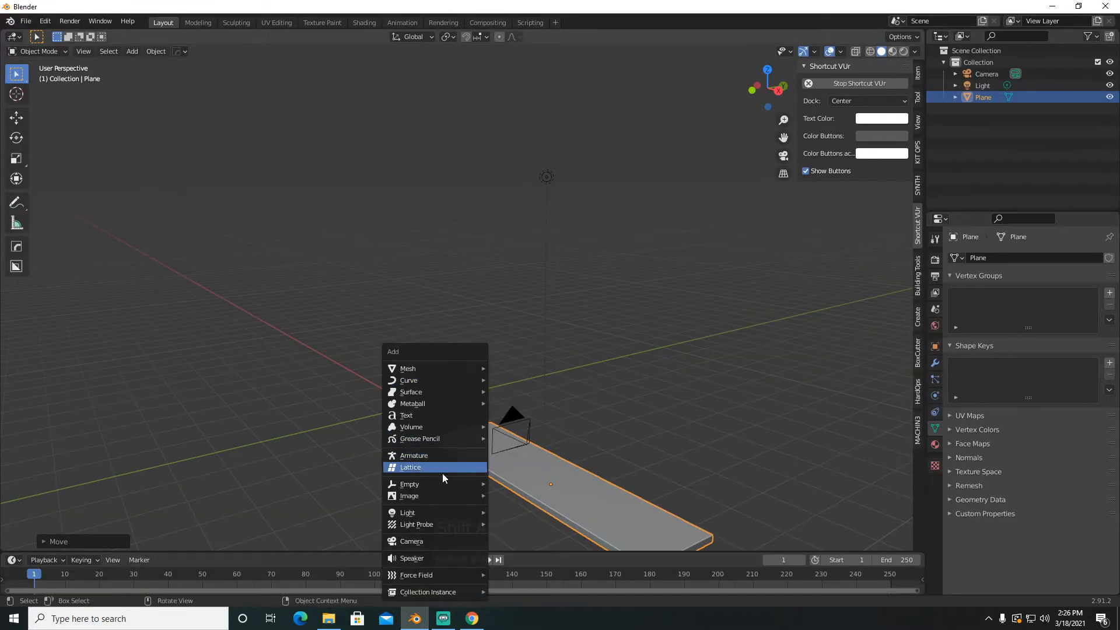
mouse_move(441, 423)
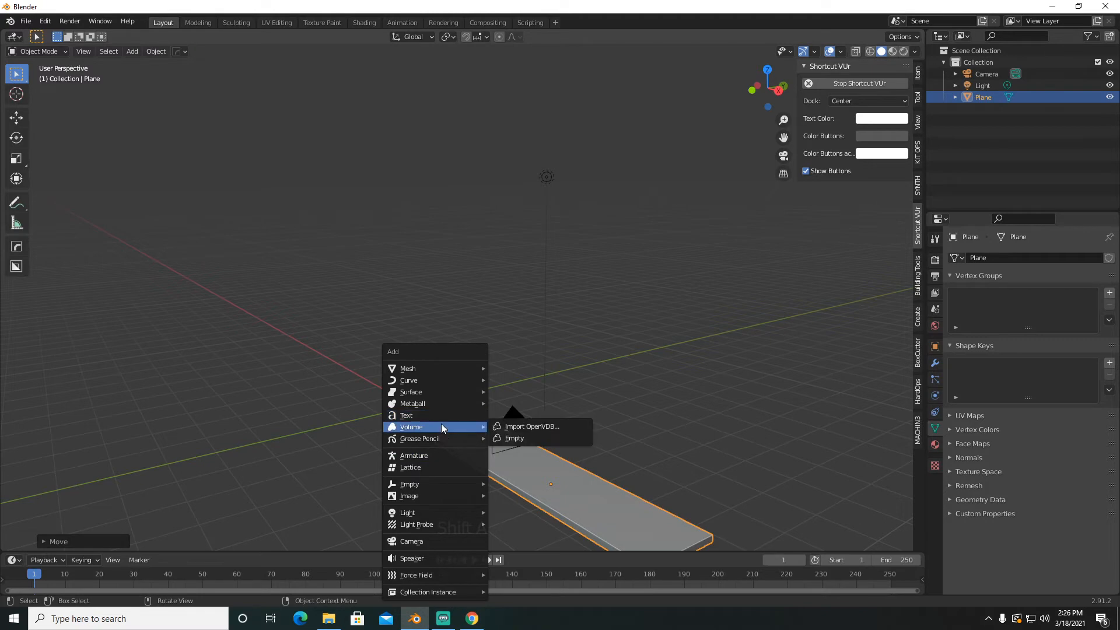
click(516, 426)
click(313, 203)
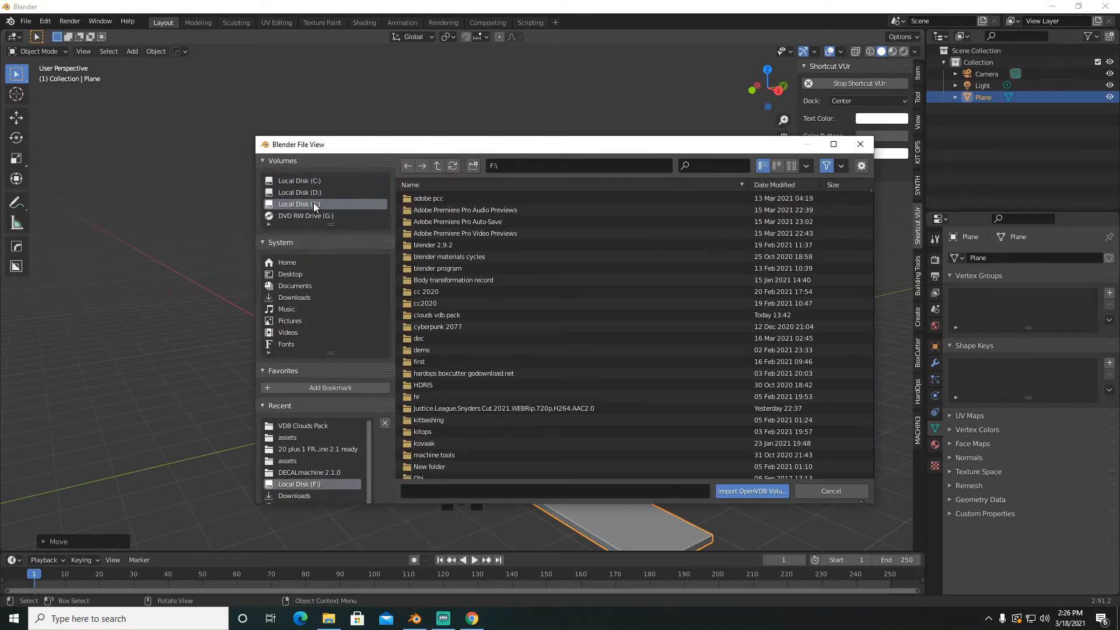
click(436, 315)
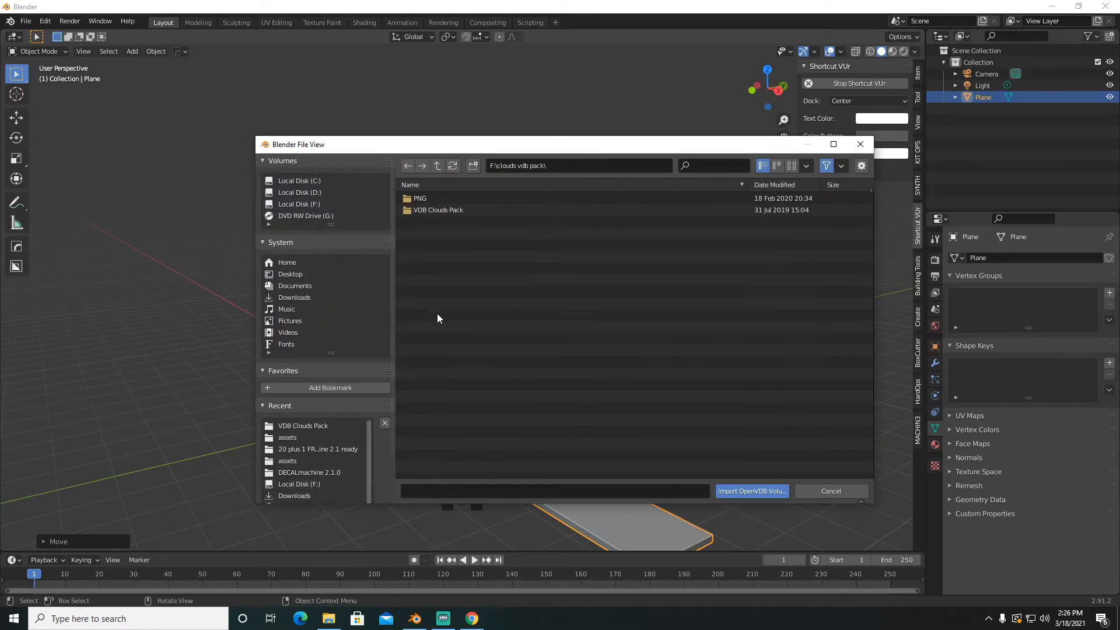
click(434, 210)
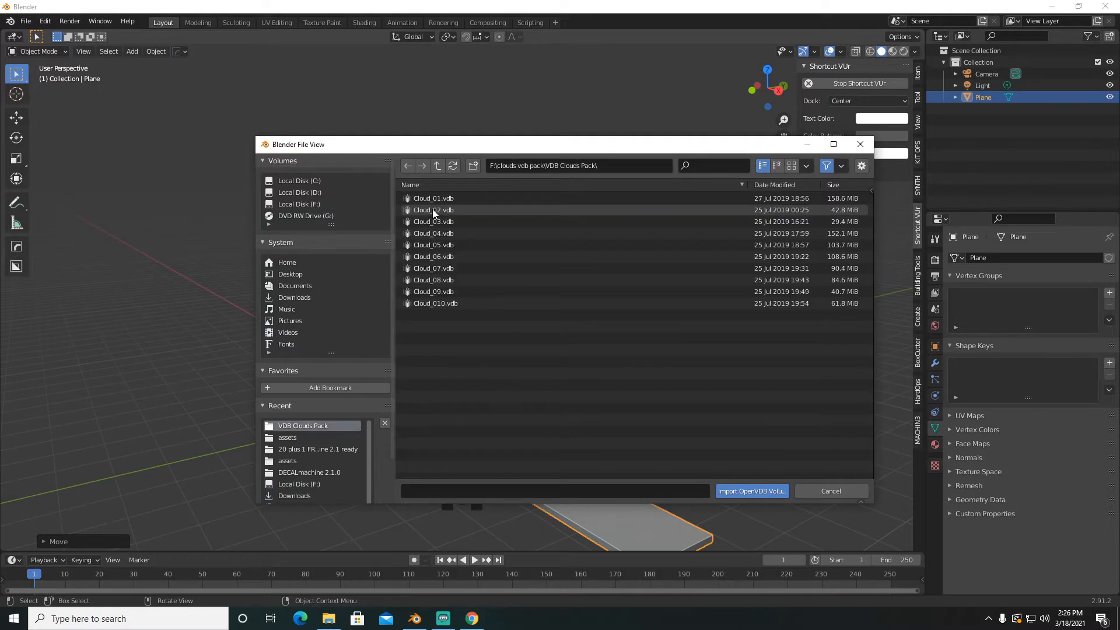
click(438, 290)
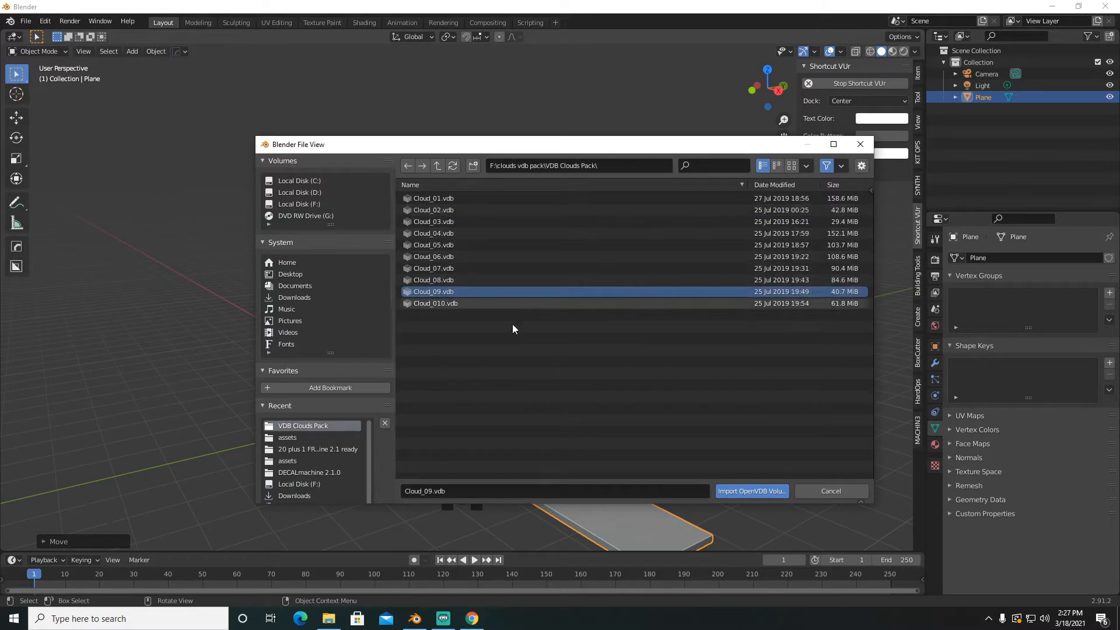
click(754, 491)
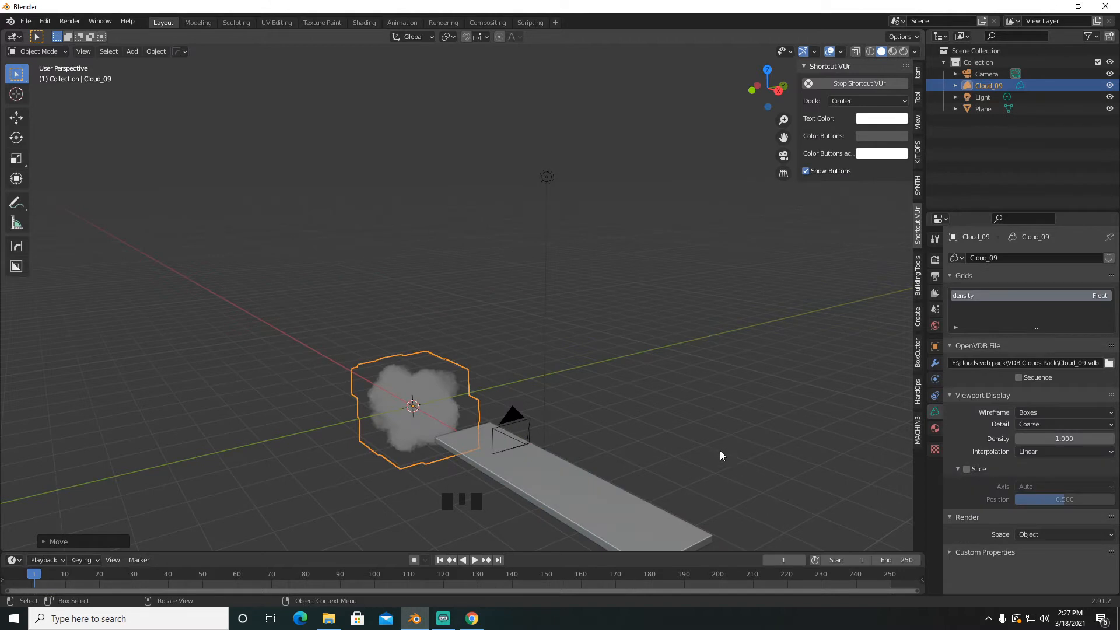
Step: Move the cloud about 3.33 m in the negative Y direction, to the left of the slab in the camera view
middle_drag(720, 450, 590, 440)
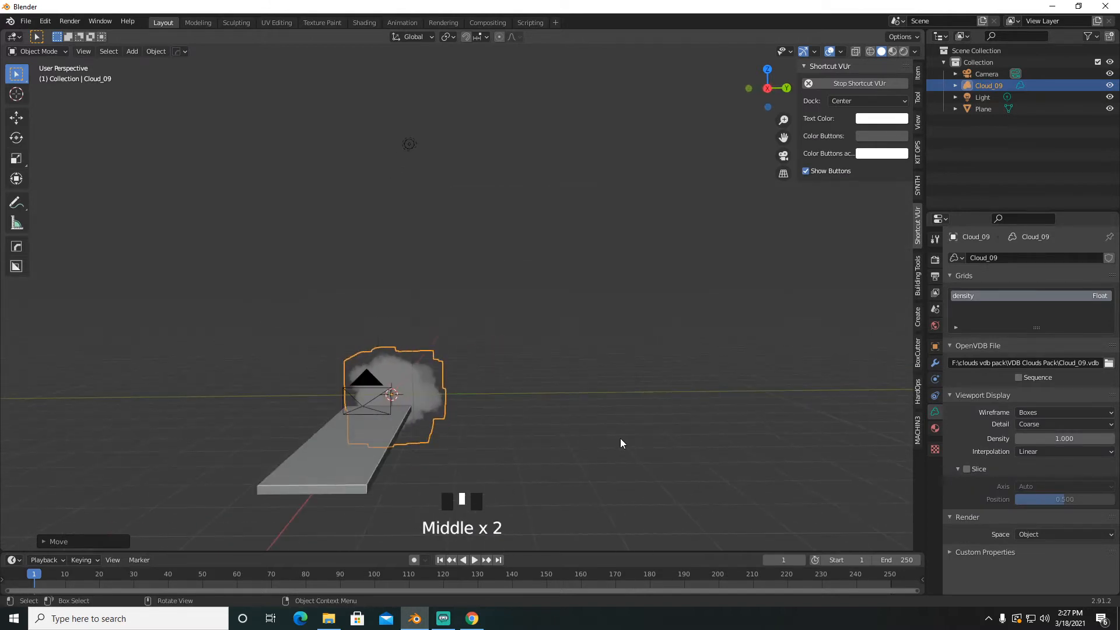
key(KP_0)
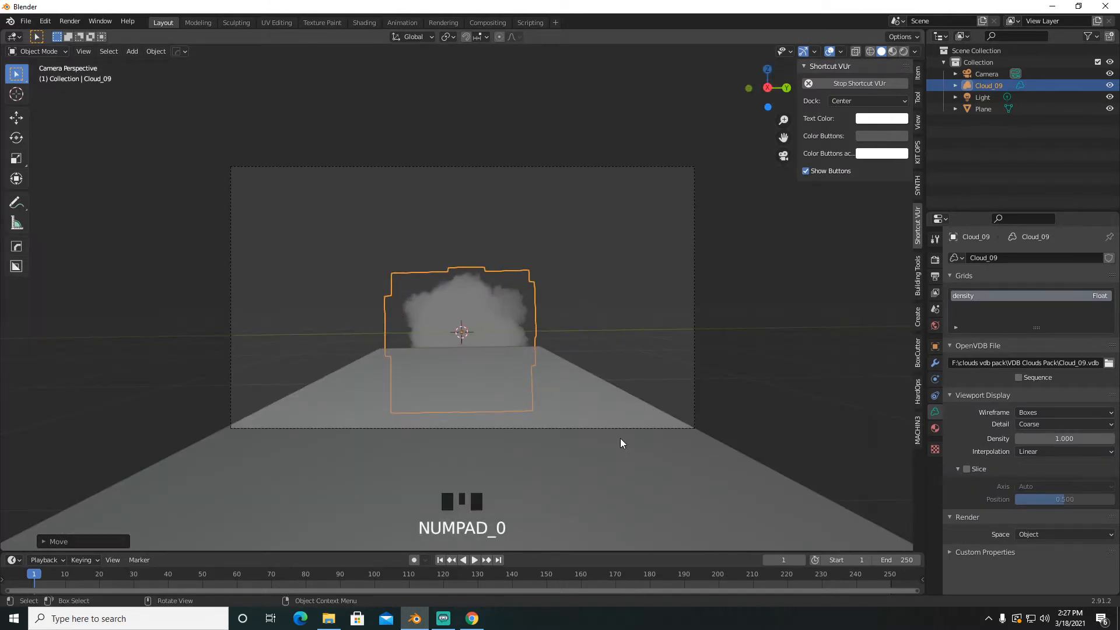
key(g)
key(y)
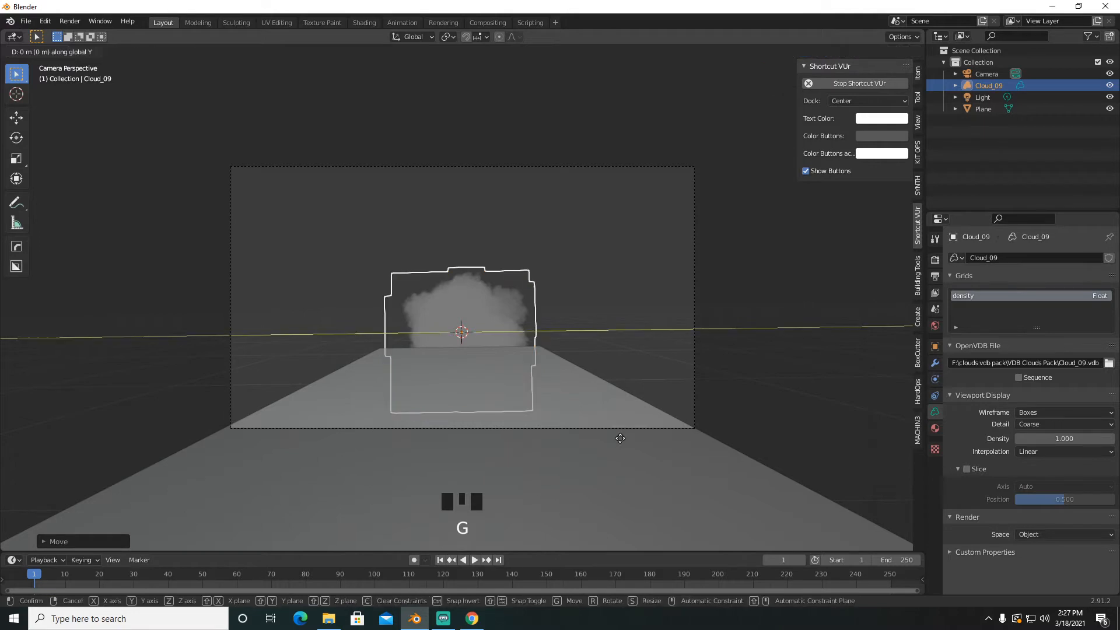
click(454, 437)
key(r)
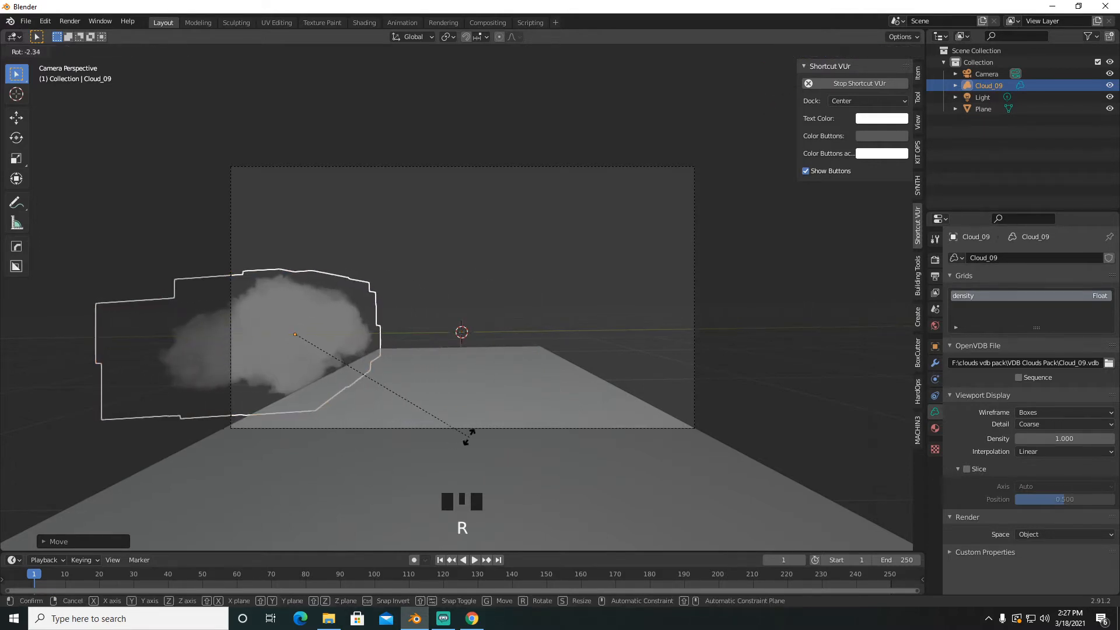
right_click(470, 439)
key(grave)
click(527, 442)
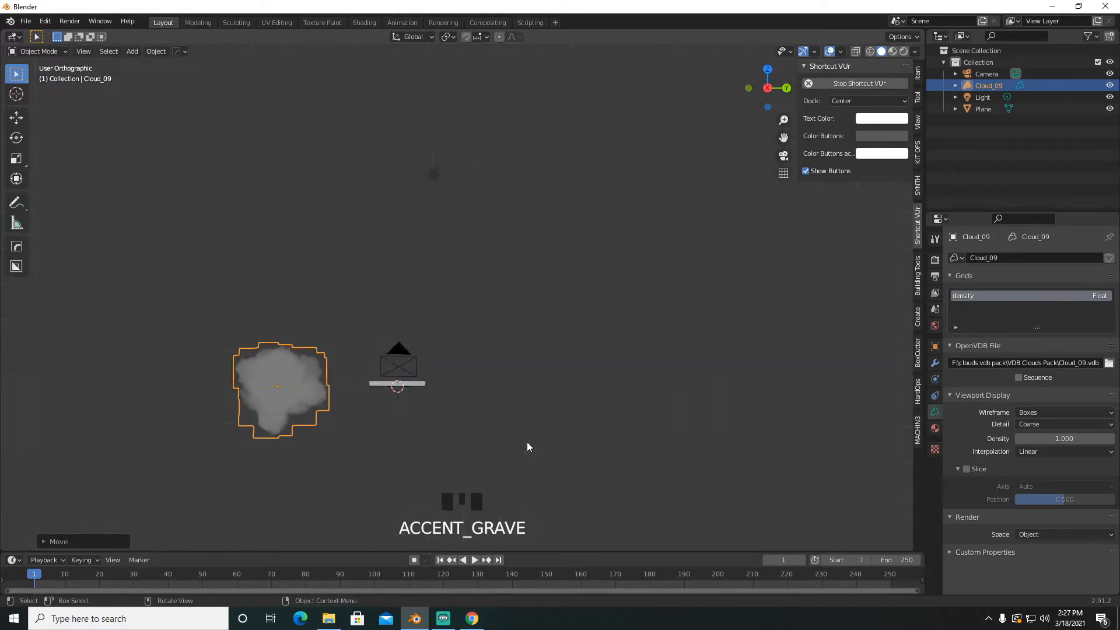
key(r)
right_click(582, 448)
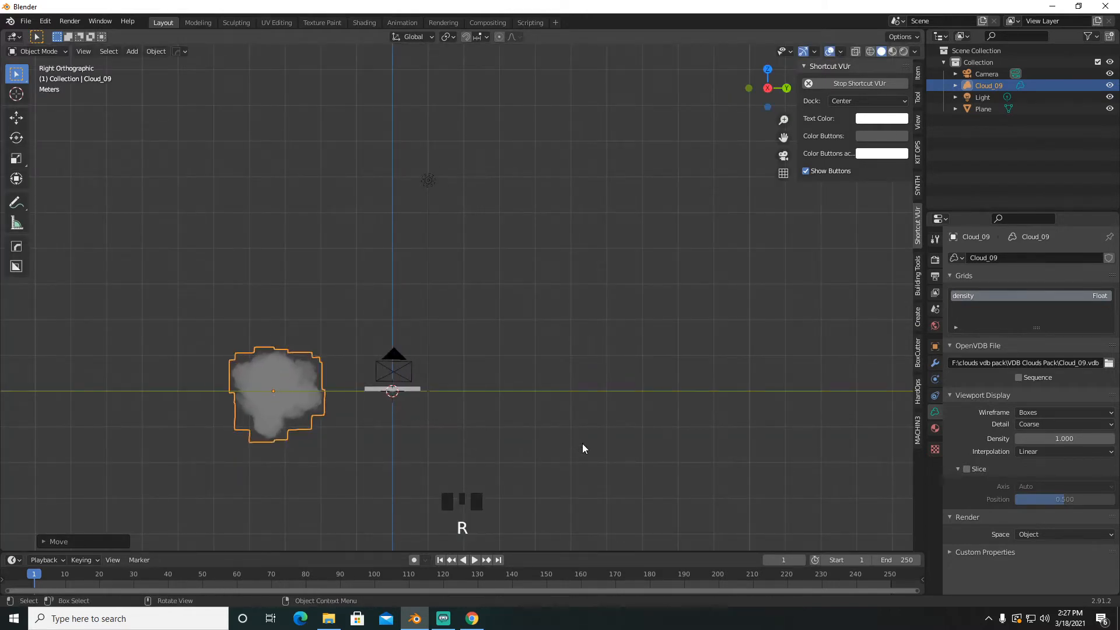
key(r)
right_click(671, 453)
Step: Set the cloud's Z rotation to about 90.9° so its long side faces the camera
click(935, 346)
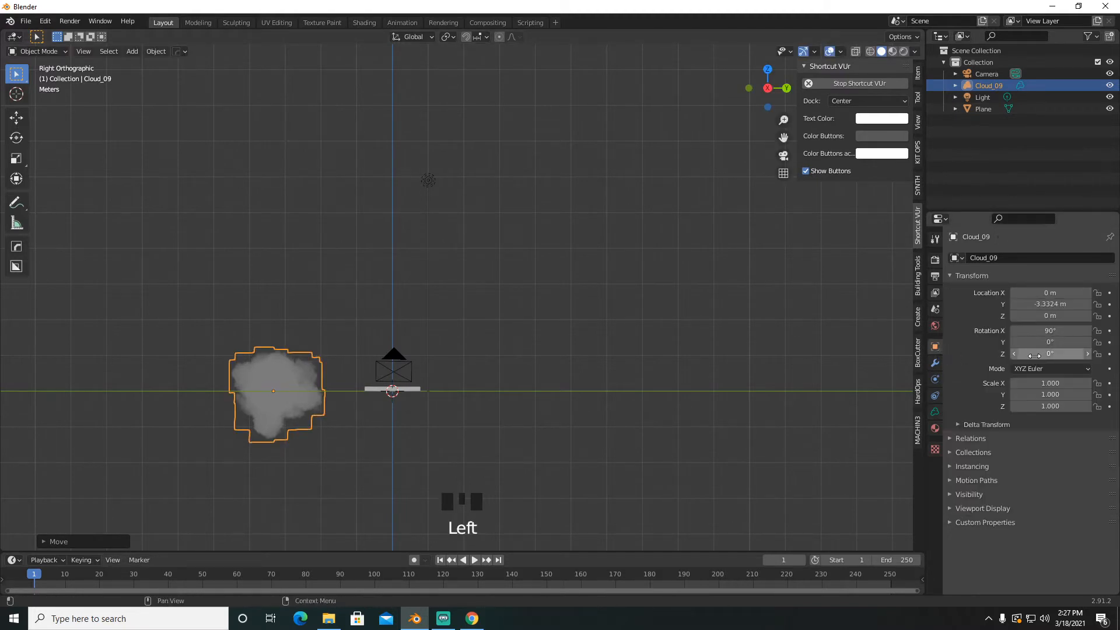
drag(1050, 354, 1112, 353)
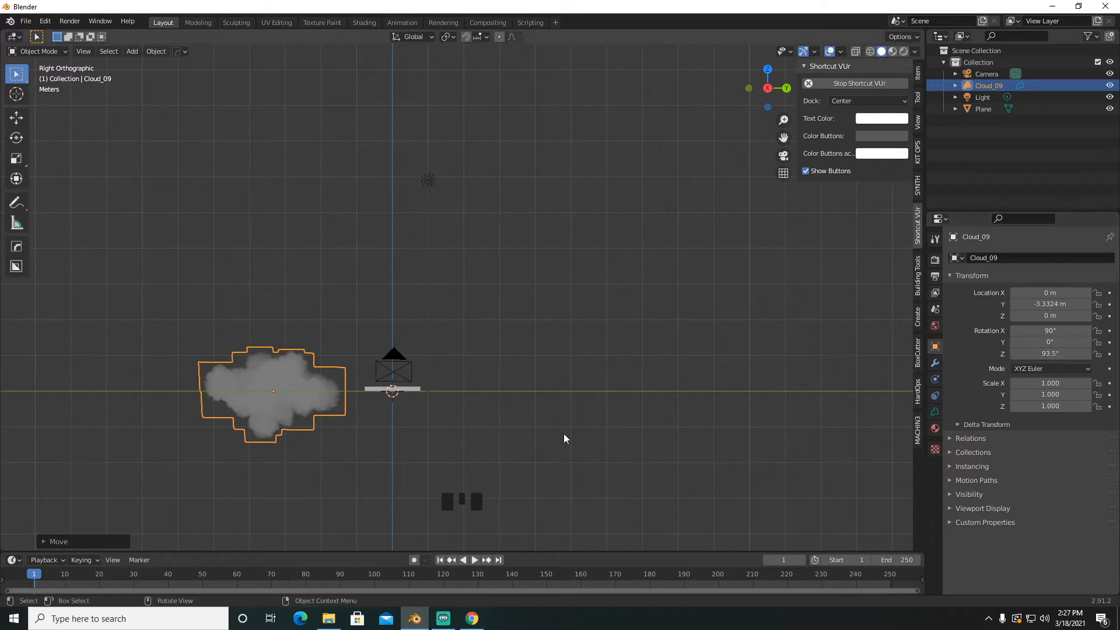
key(KP_Decimal)
key(KP_0)
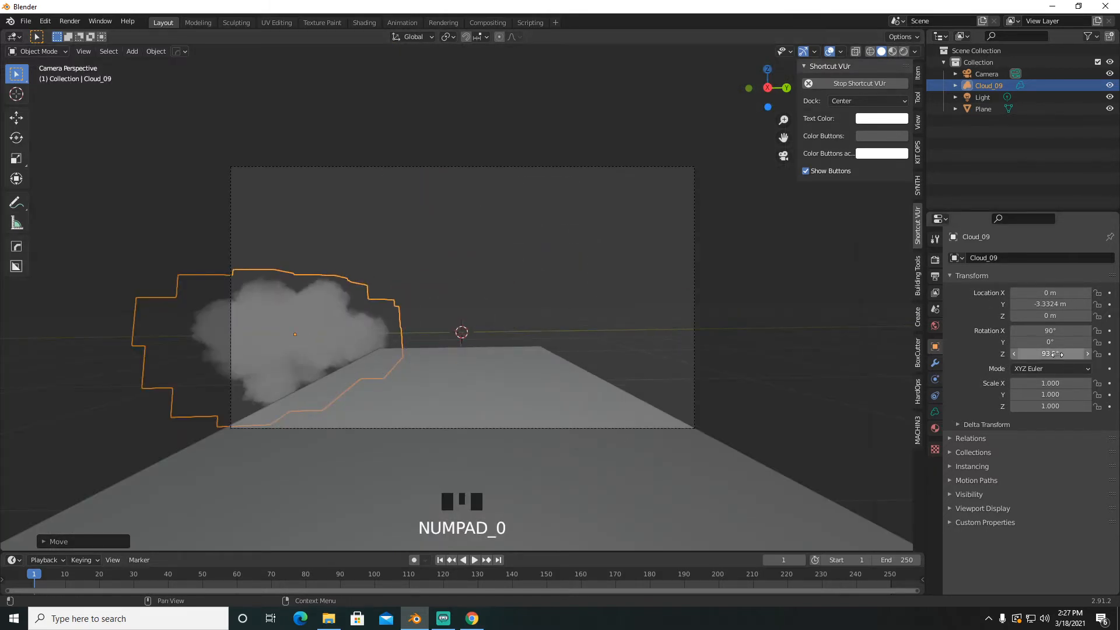
drag(1062, 354, 1009, 353)
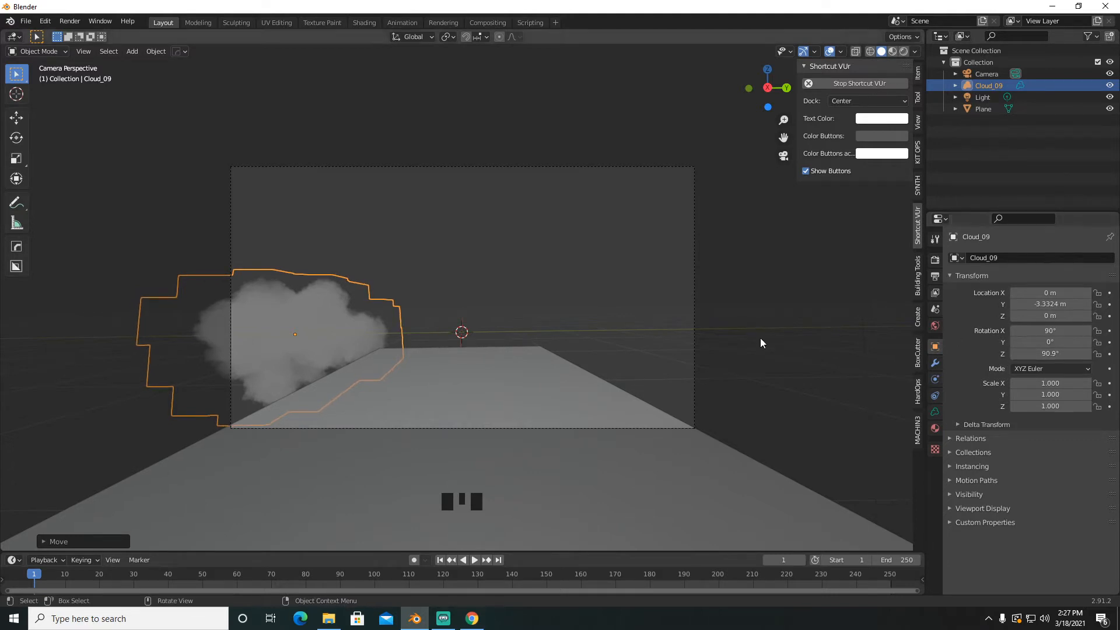
Step: Lower the cloud about 0.48 m along Z
key(g)
key(z)
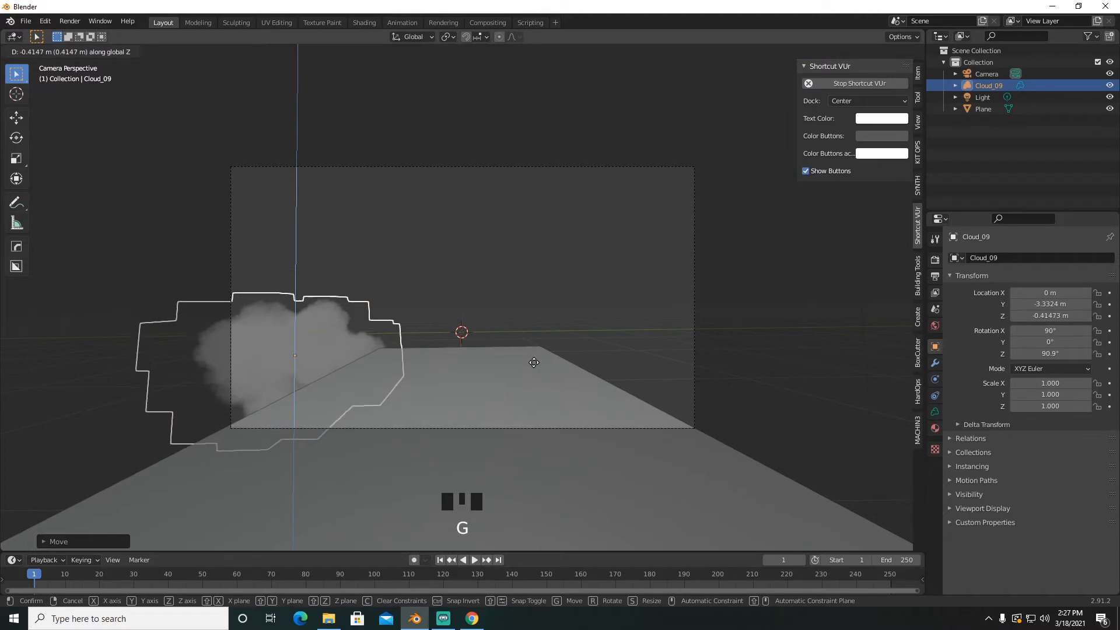
click(534, 366)
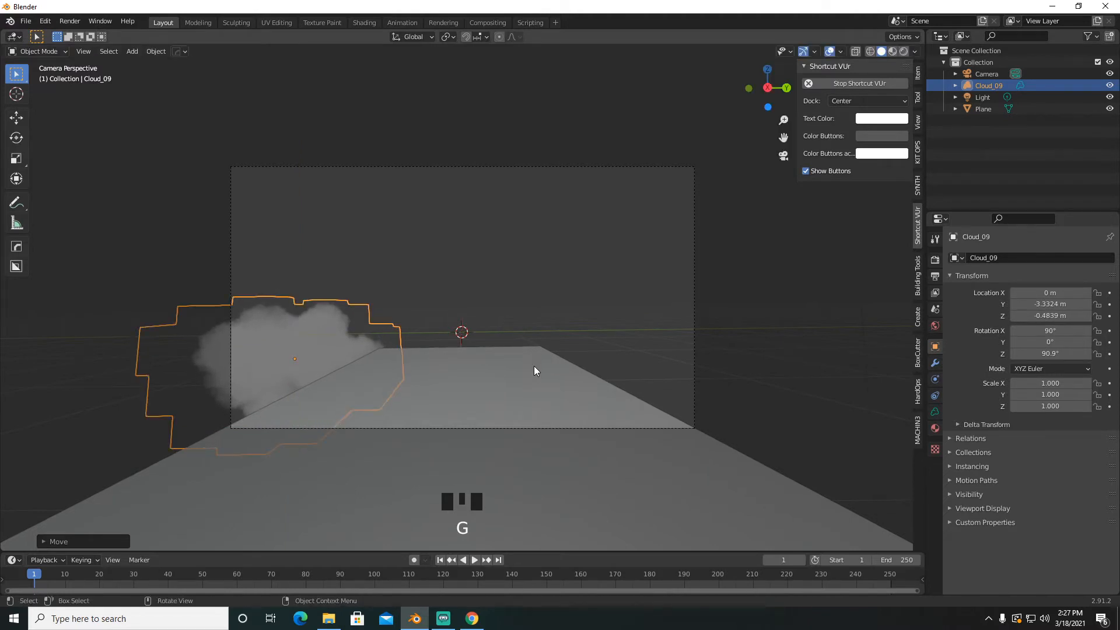
Step: Duplicate the cloud and move the copy about 3.5 m along Y, behind the far end of the slab
key(shift+d)
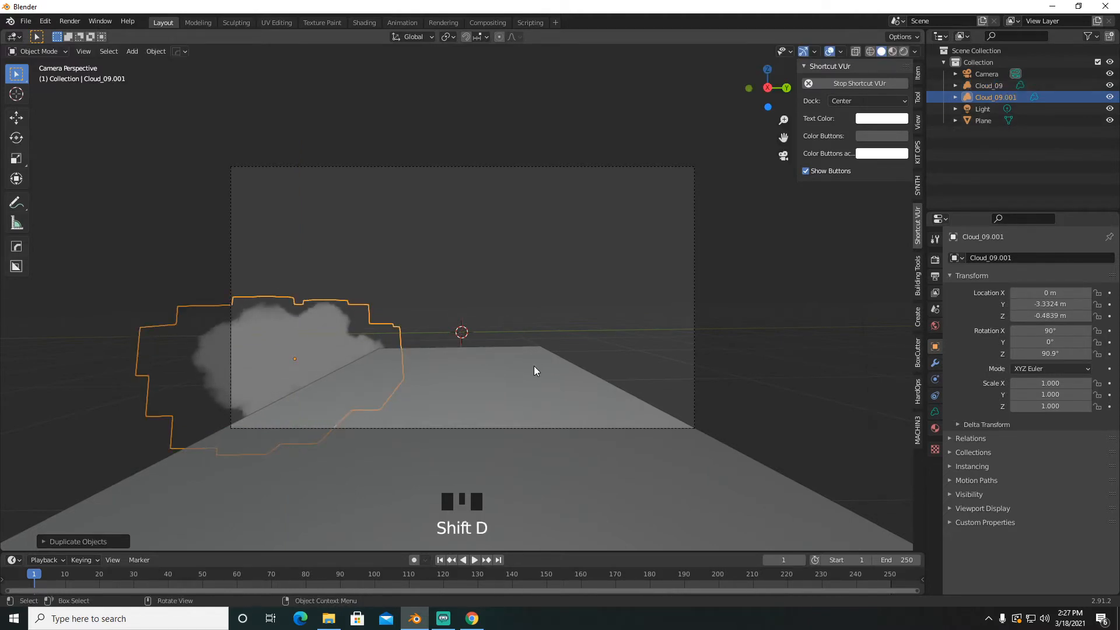
key(g)
key(x)
key(y)
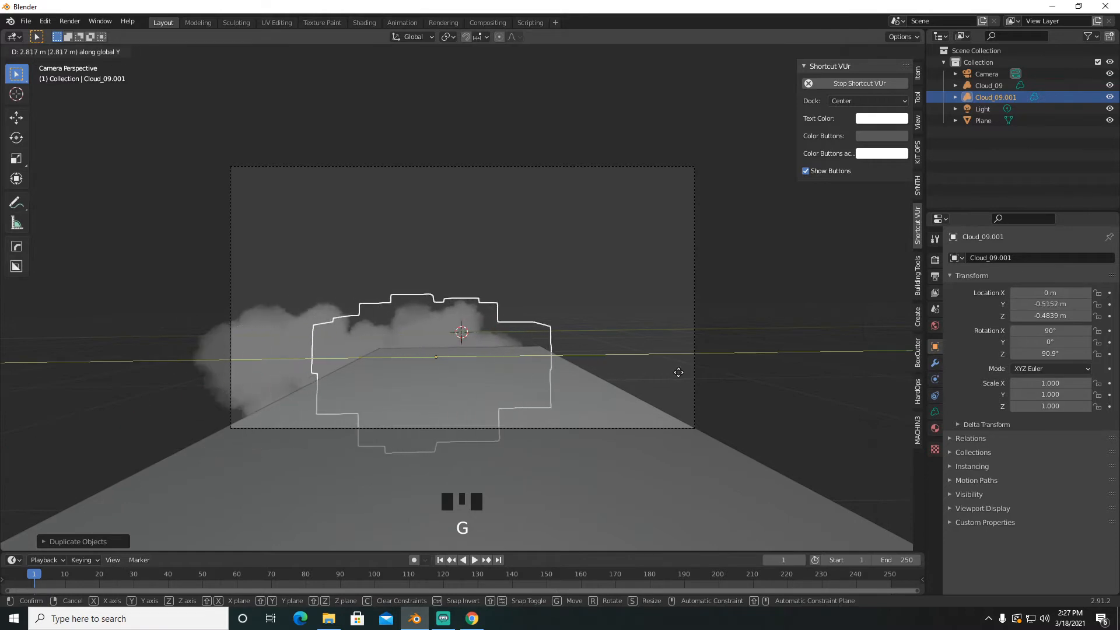
click(711, 381)
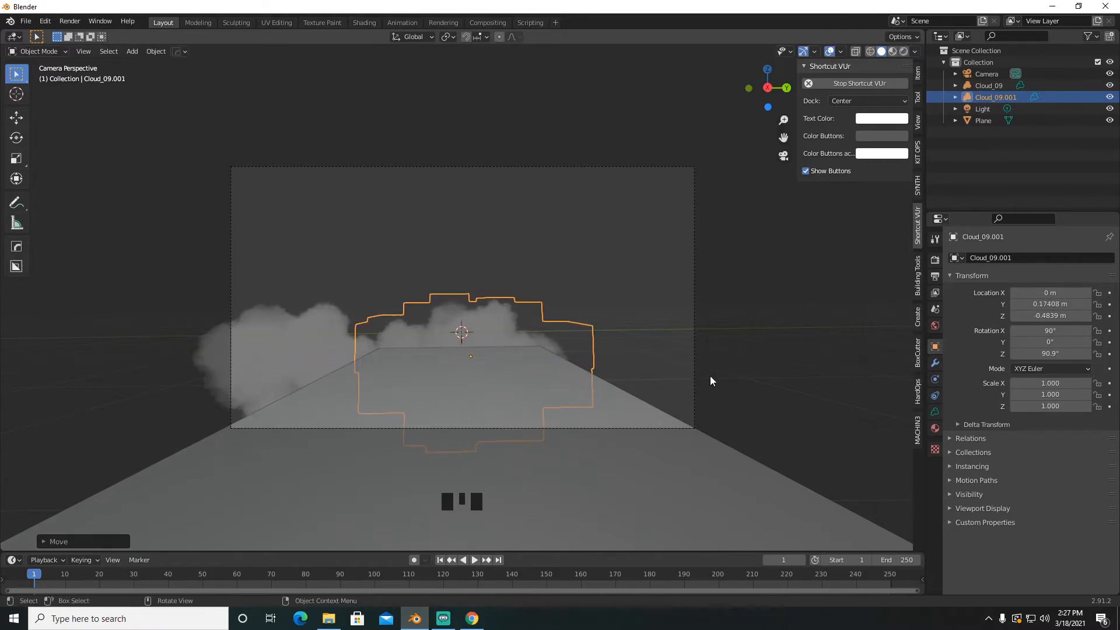
Step: Duplicate the middle cloud and move the copy about 3.3 m along Y to the other side of the slab
key(shift+d)
key(g)
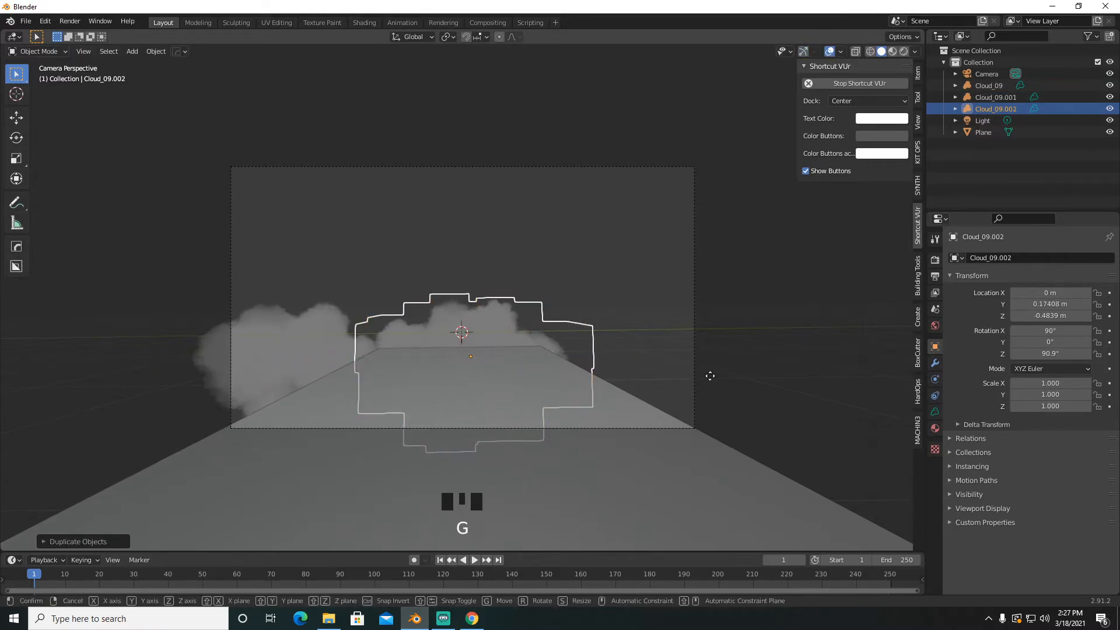
key(x)
key(y)
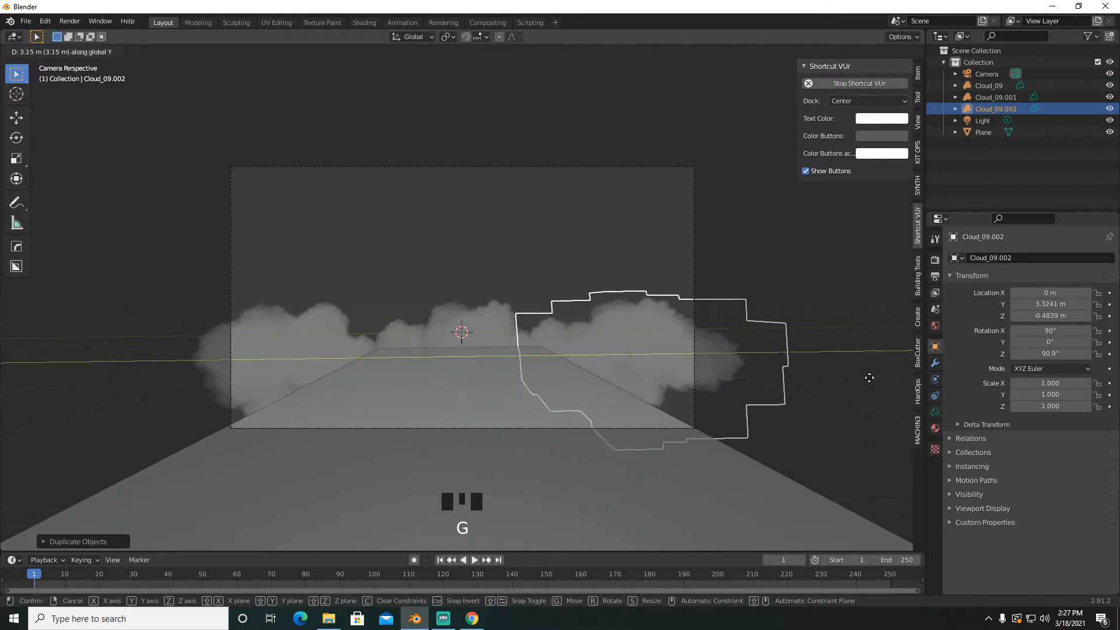
click(876, 379)
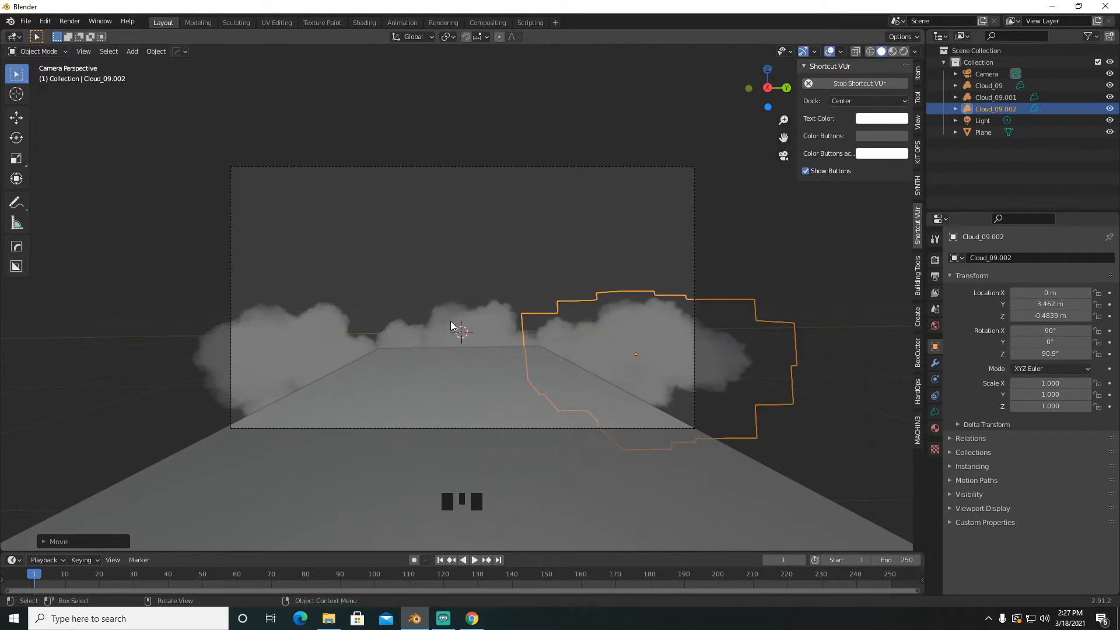
Step: Duplicate the row of three clouds and move the copies about 2.33 m along negative X, away from the slab
middle_drag(450, 321, 593, 351)
scroll(593, 351, down, 4)
middle_drag(574, 309, 574, 320)
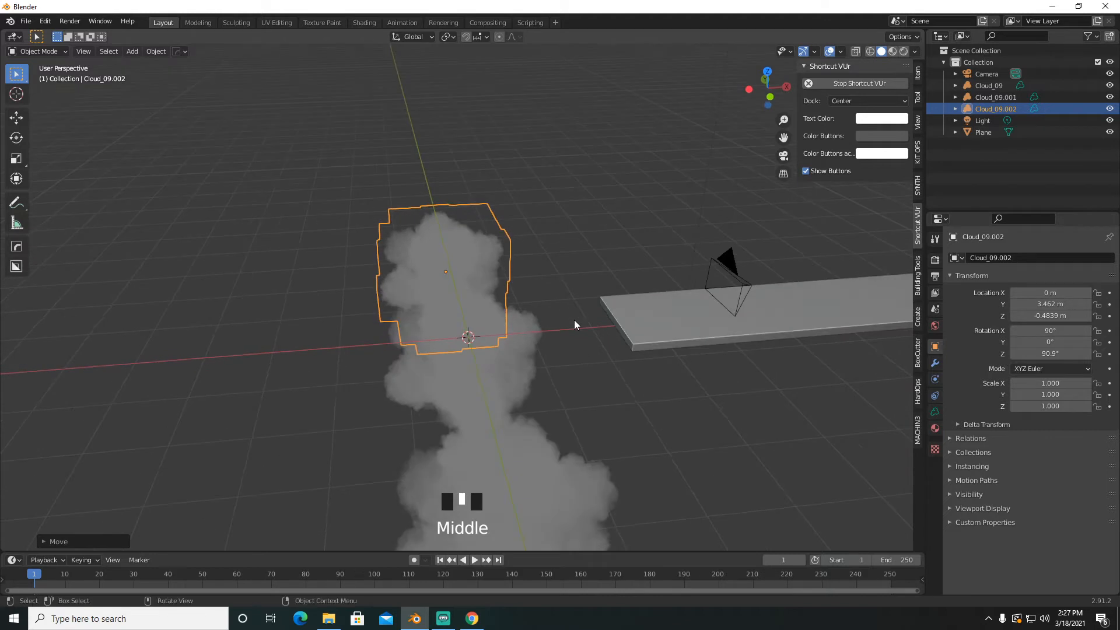
scroll(574, 320, down, 5)
drag(386, 445, 504, 216)
key(shift+d)
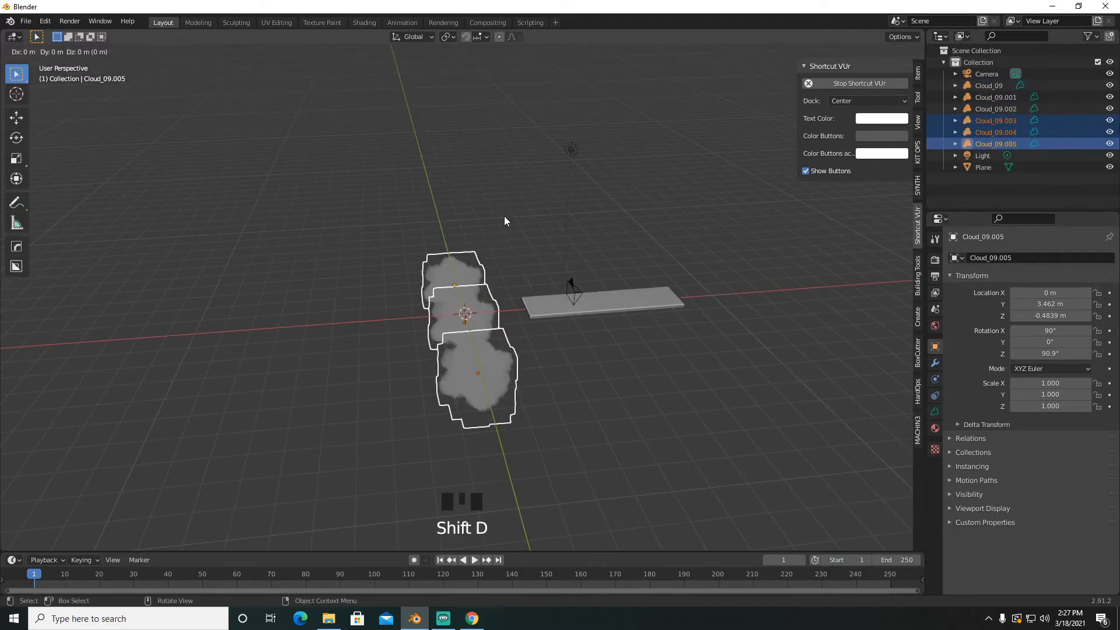
click(505, 217)
key(g)
key(x)
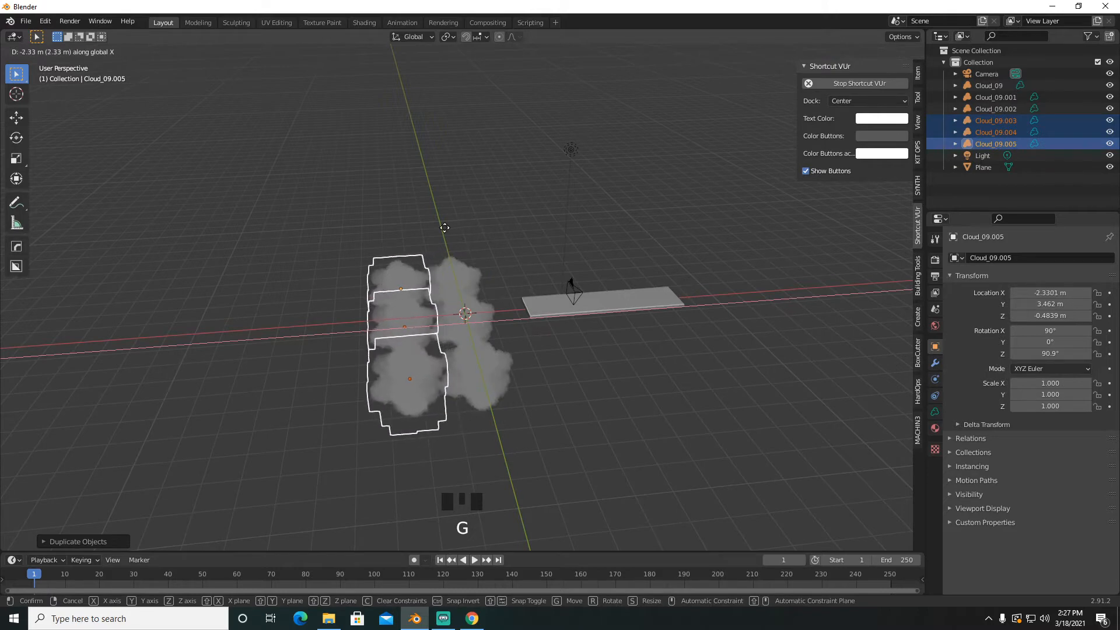
click(444, 228)
Step: Duplicate the second row of clouds, move it about 2.2 m further along negative X, and check it through the camera
key(shift+d)
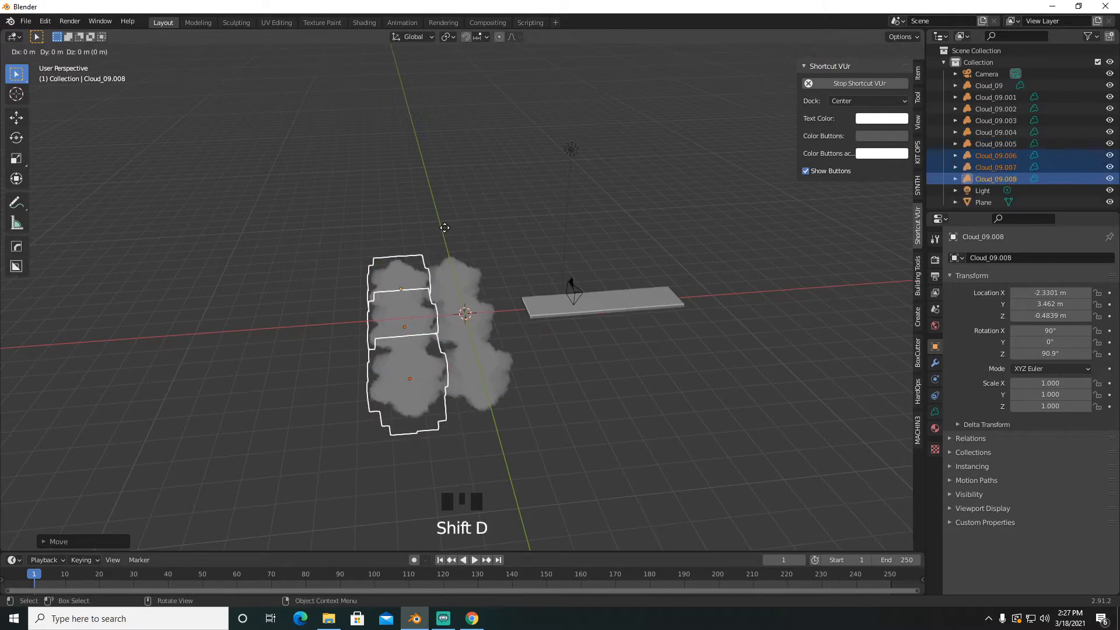
right_click(445, 229)
key(g)
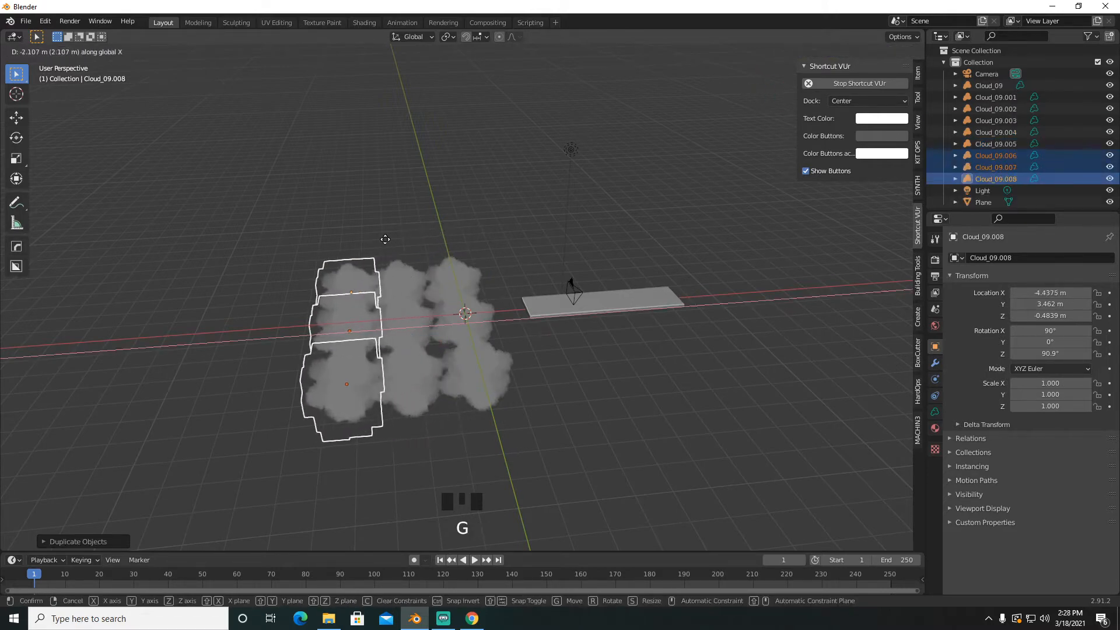
click(388, 244)
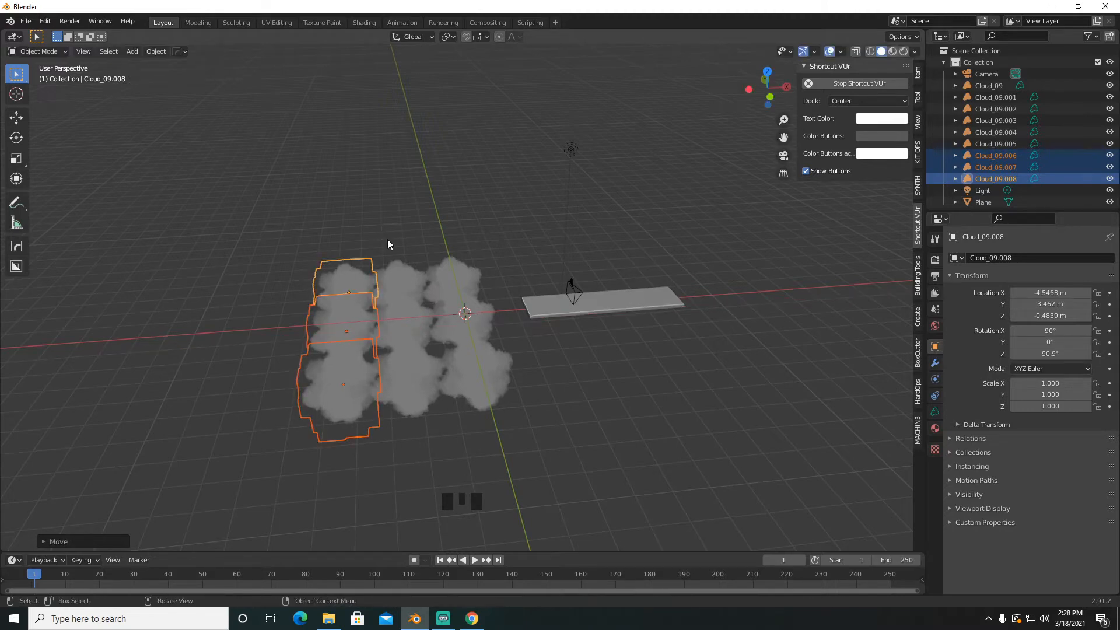
key(KP_0)
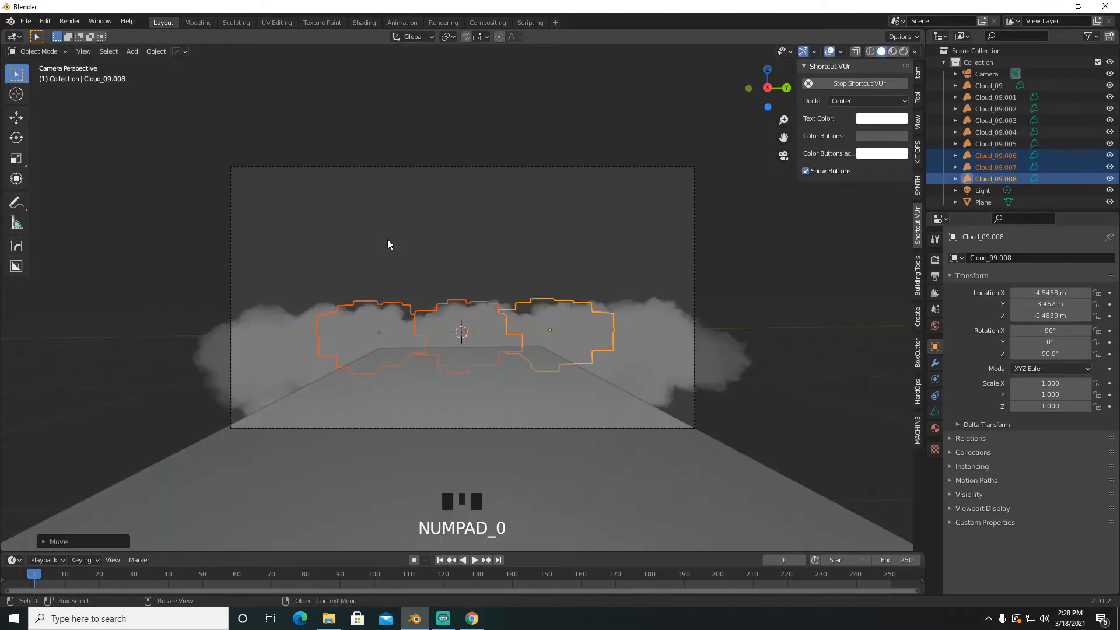
Step: Select all nine clouds and lower them about 0.45 m along Z, judging the height through the camera
click(505, 218)
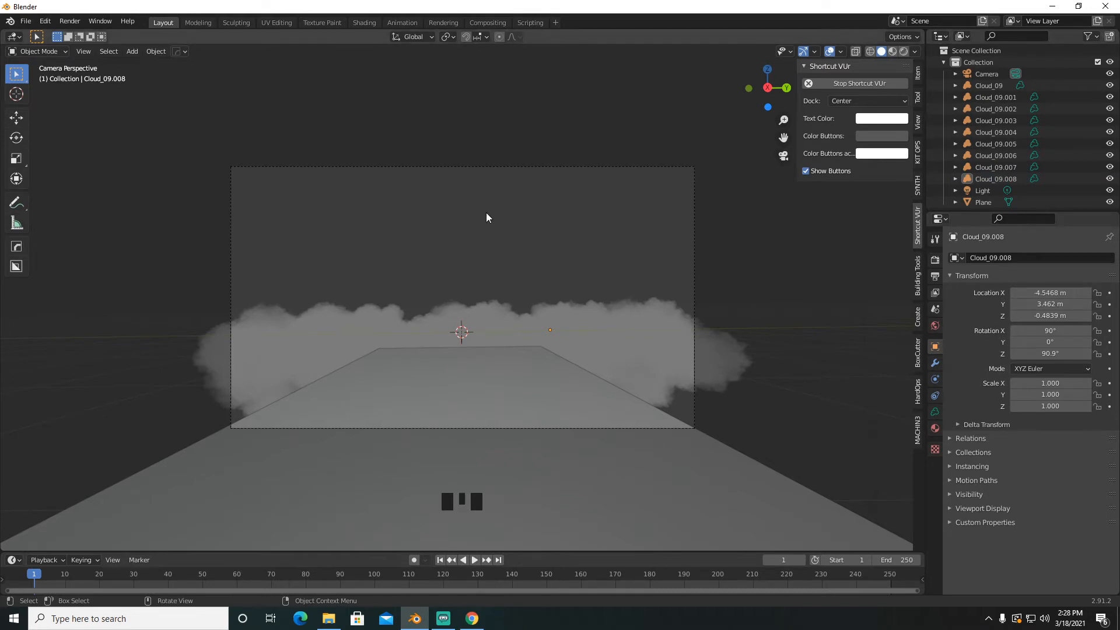
middle_drag(488, 218, 568, 229)
scroll(567, 230, down, 7)
drag(165, 437, 516, 246)
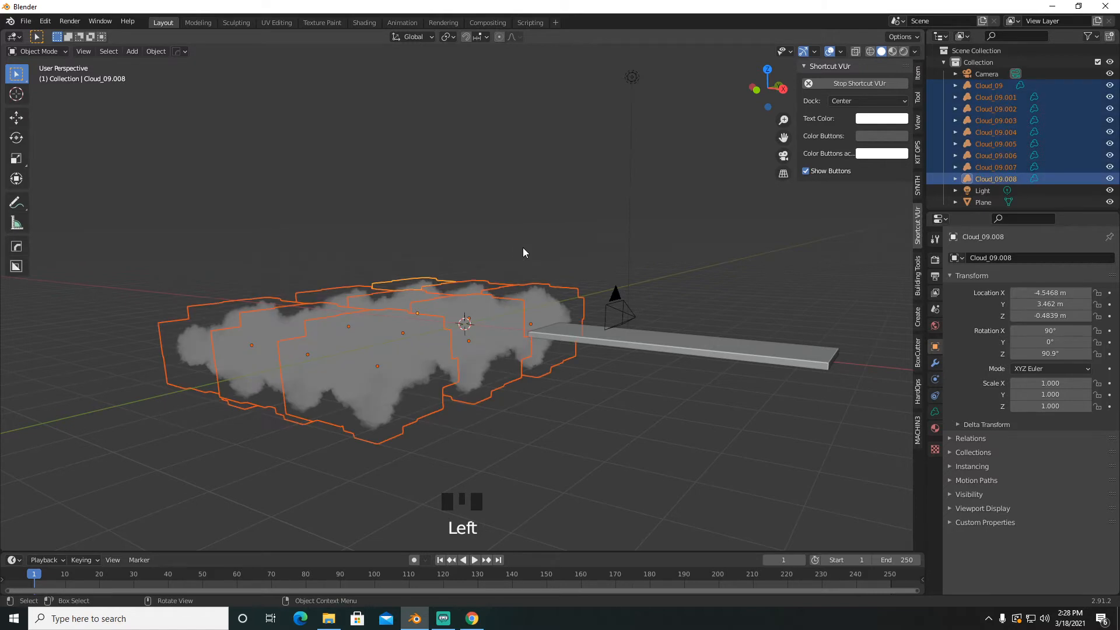
key(KP_0)
key(g)
key(z)
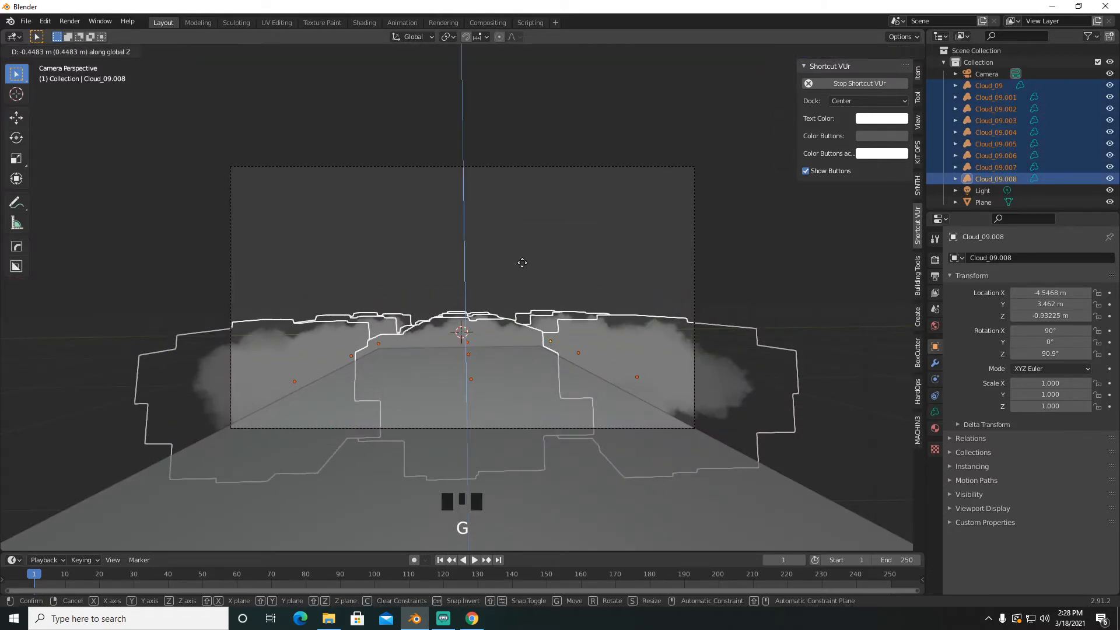
click(522, 264)
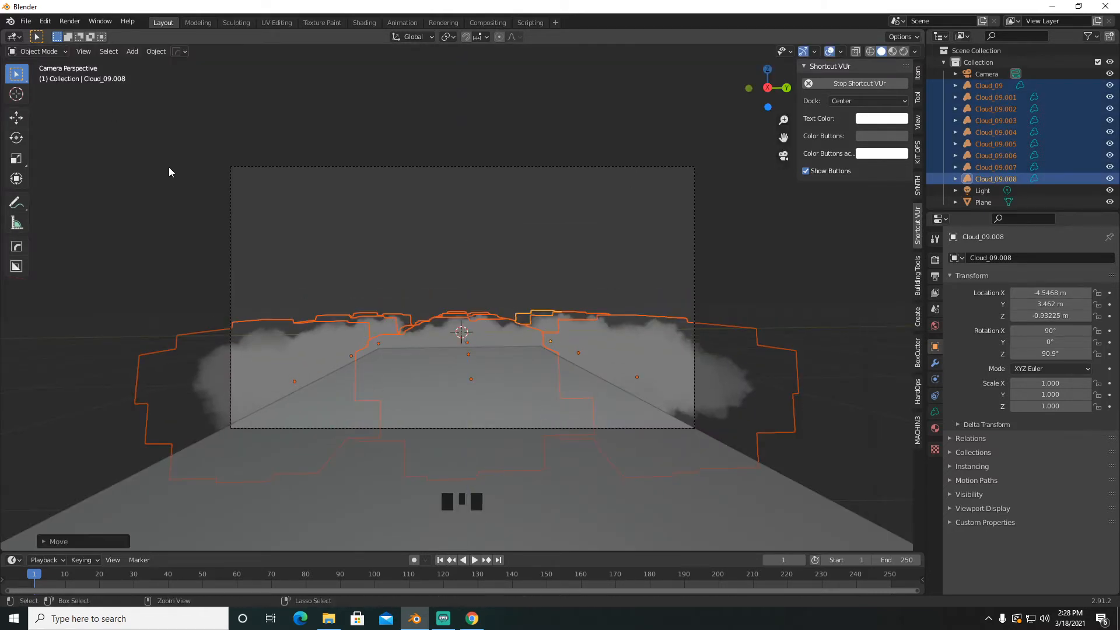
Step: Save the scene on drive F: under the file name "clouds scifi"
key(ctrl+s)
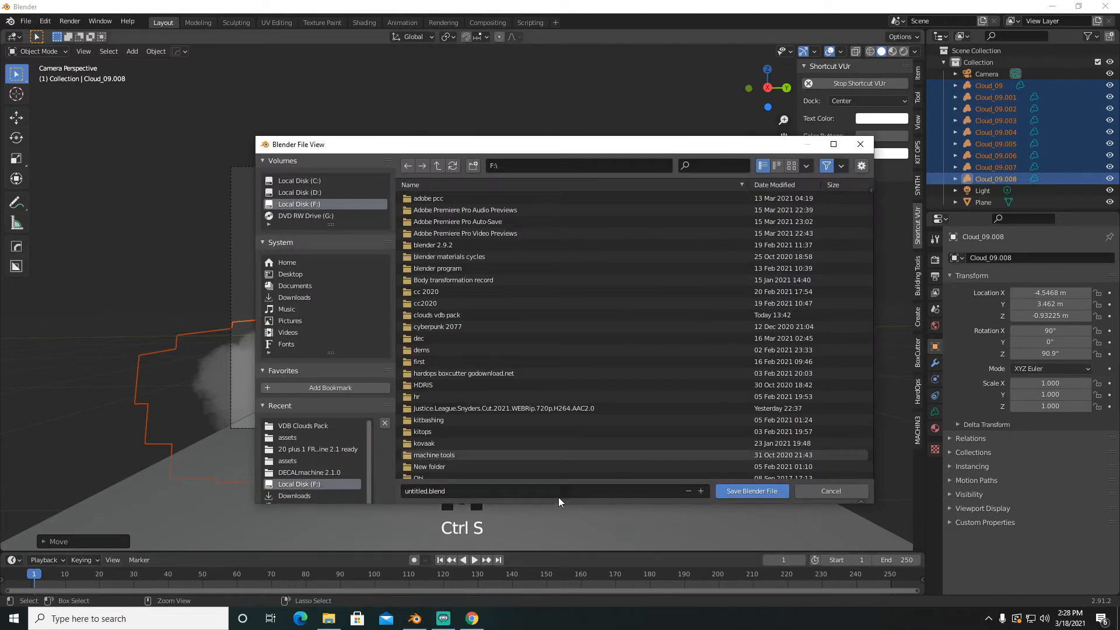
click(560, 492)
text(clouds)
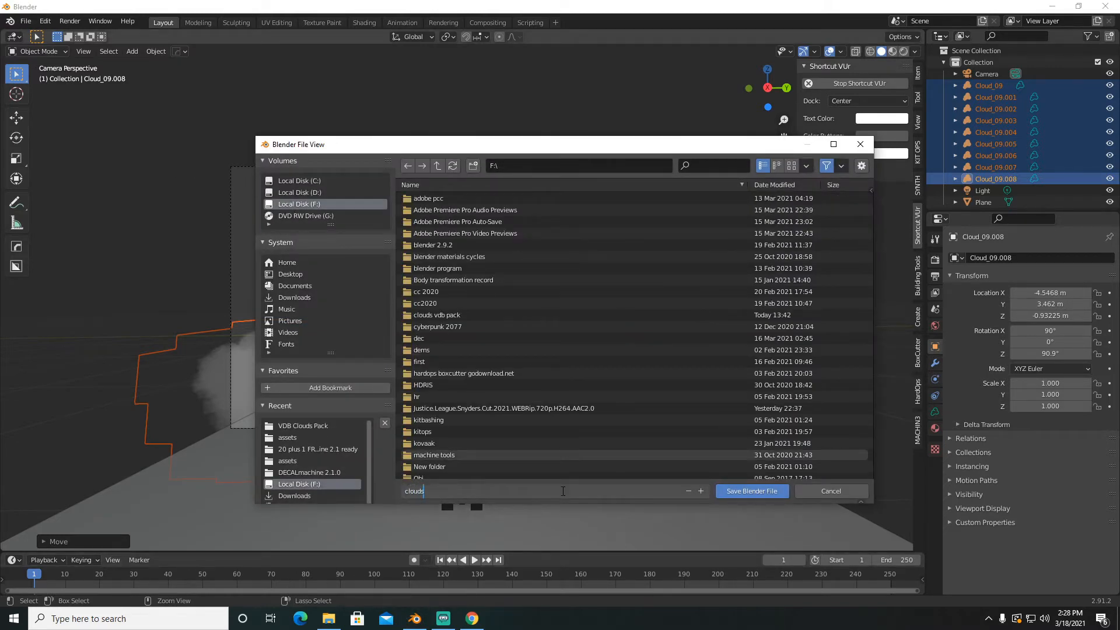
text( scifi)
click(744, 492)
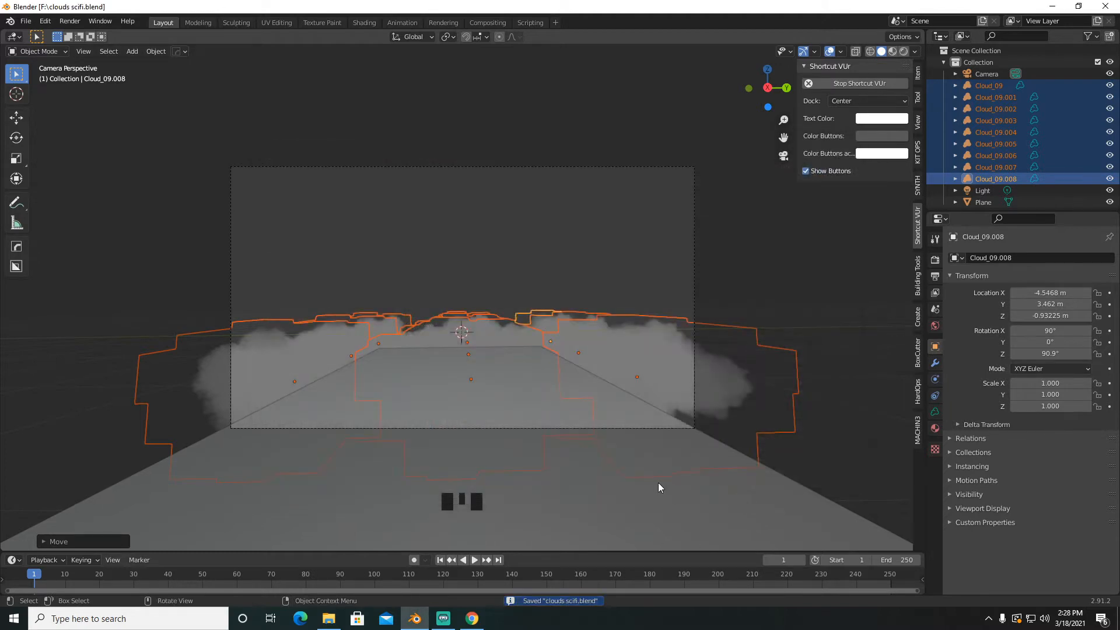
Step: Reselect all nine clouds and raise them about 0.29 m along Z in the camera view
click(824, 450)
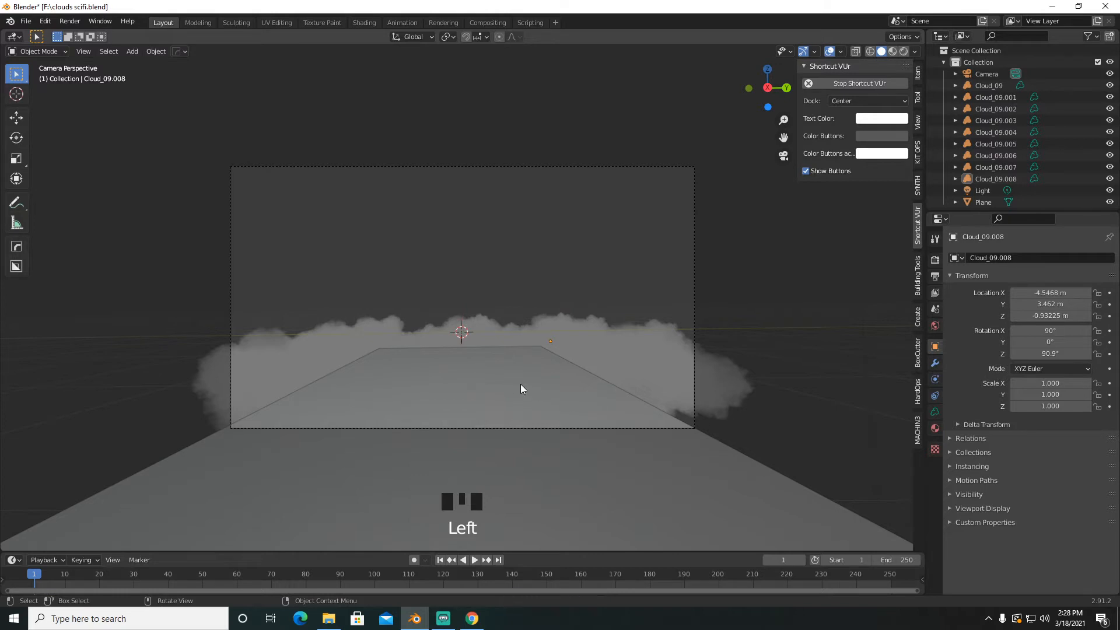
middle_drag(499, 378, 556, 383)
scroll(557, 384, down, 5)
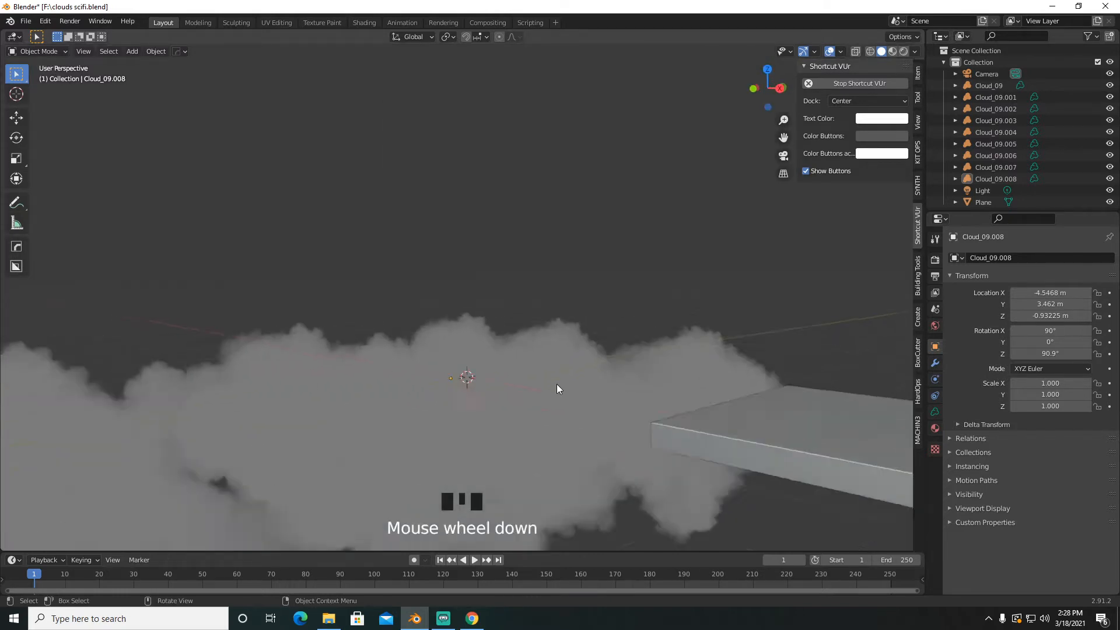
key(KP_0)
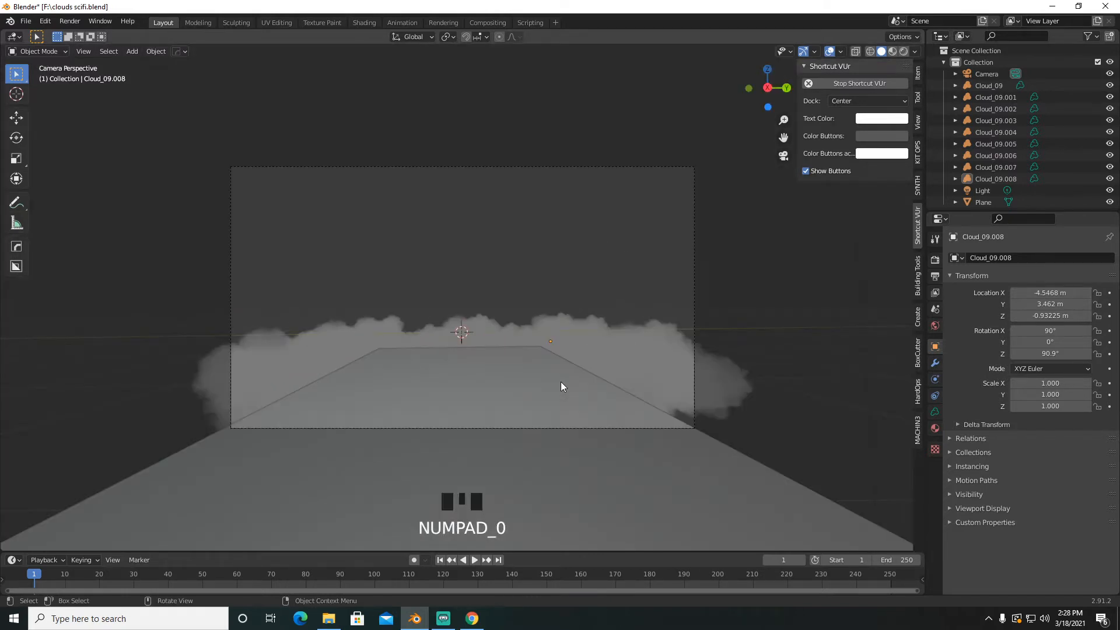
key(ctrl+z)
key(g)
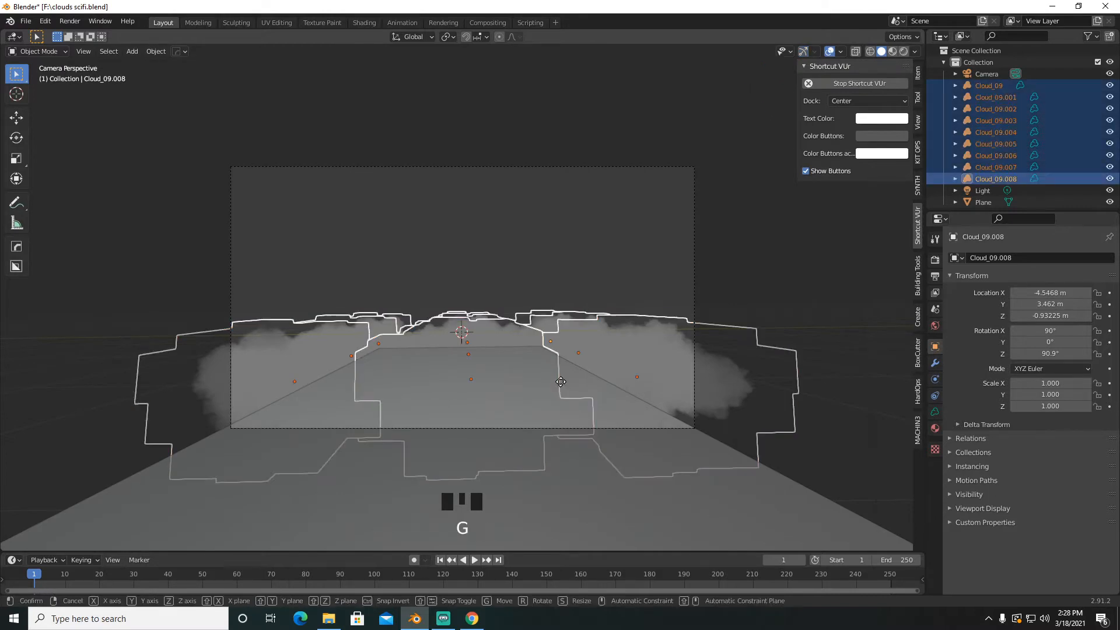
key(z)
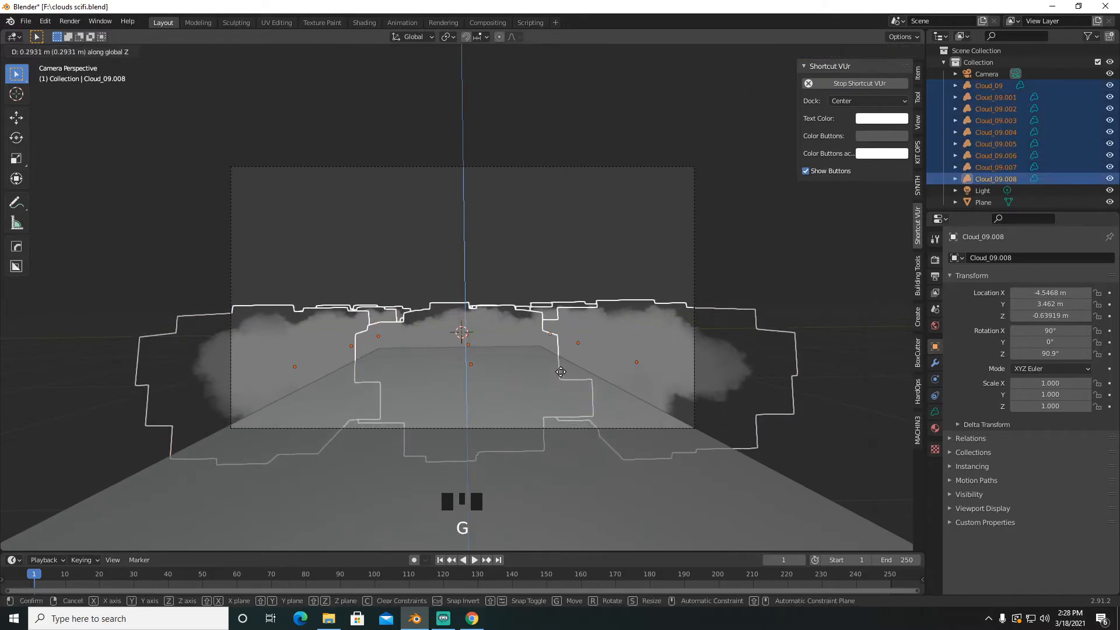
click(561, 372)
scroll(557, 376, down, 1)
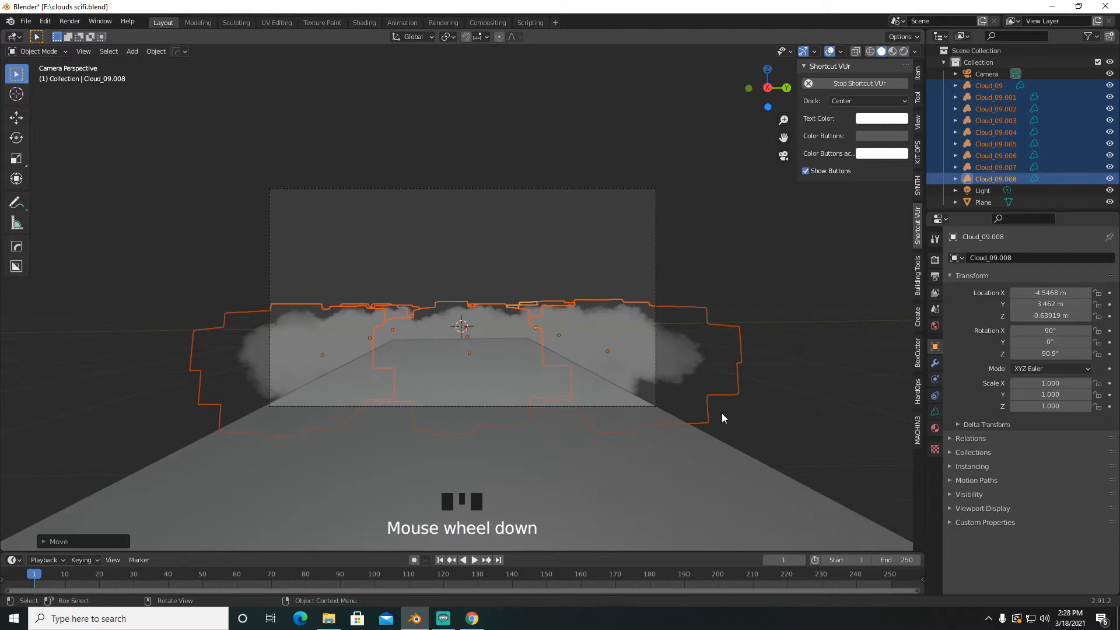
click(856, 415)
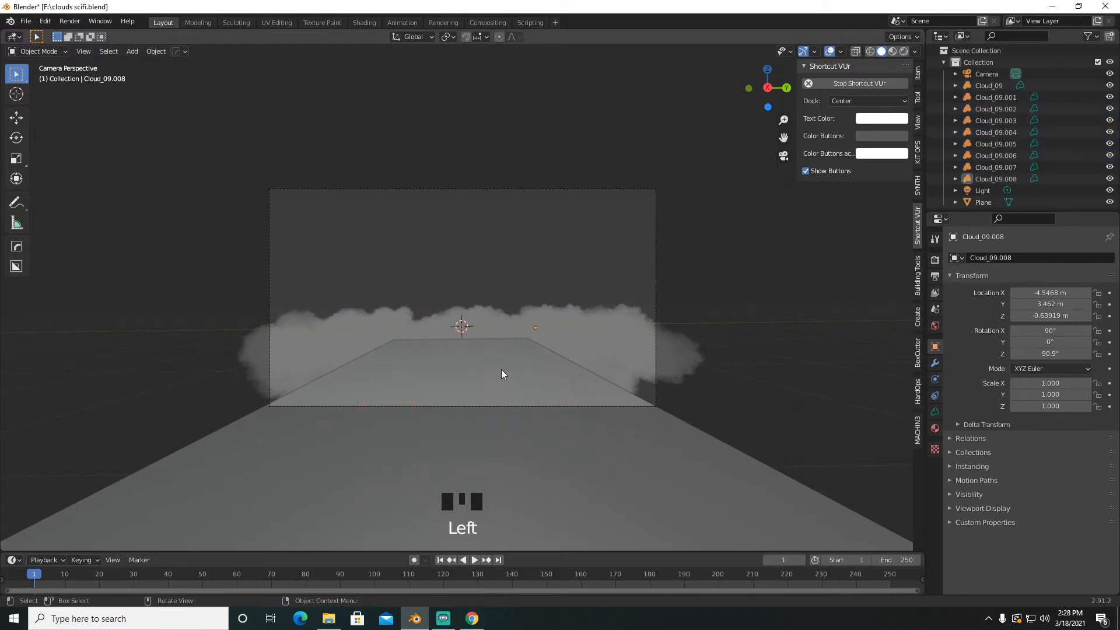
Step: Duplicate all nine clouds and move the copies about 6.67 m along negative X, extending the cloud field behind the existing rows
middle_drag(502, 374, 629, 389)
scroll(629, 388, down, 13)
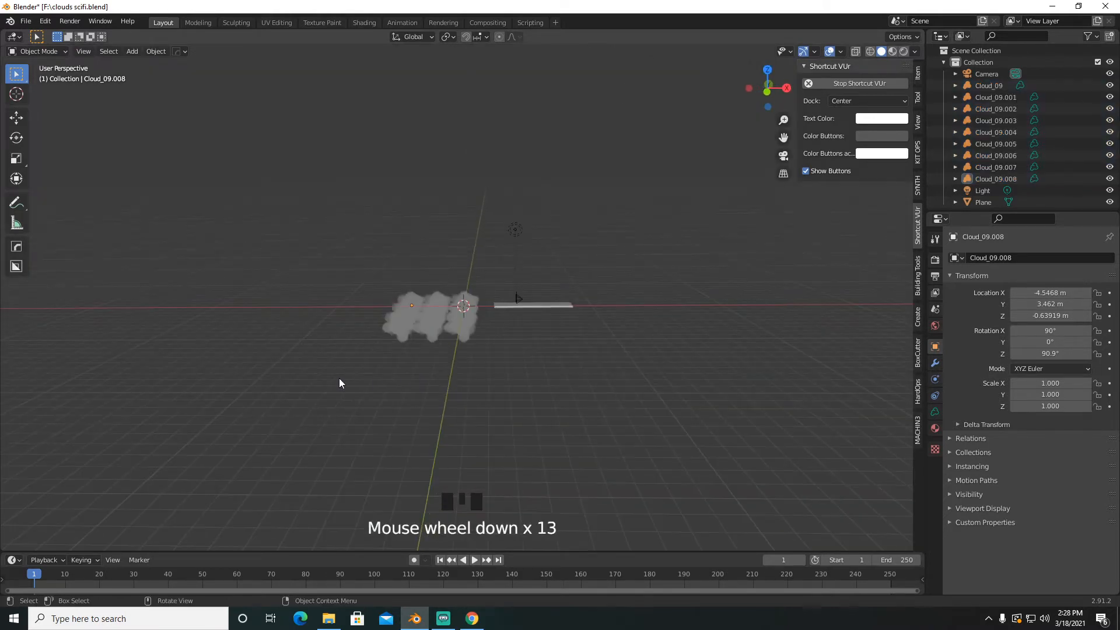
drag(340, 382, 477, 260)
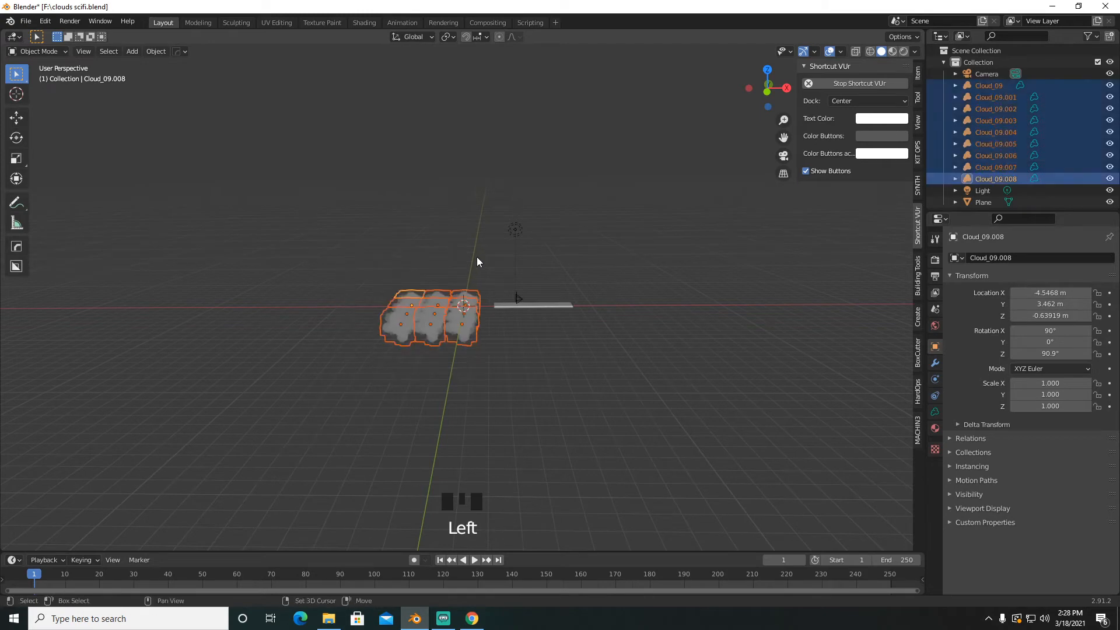
key(shift+d)
right_click(477, 260)
key(g)
key(x)
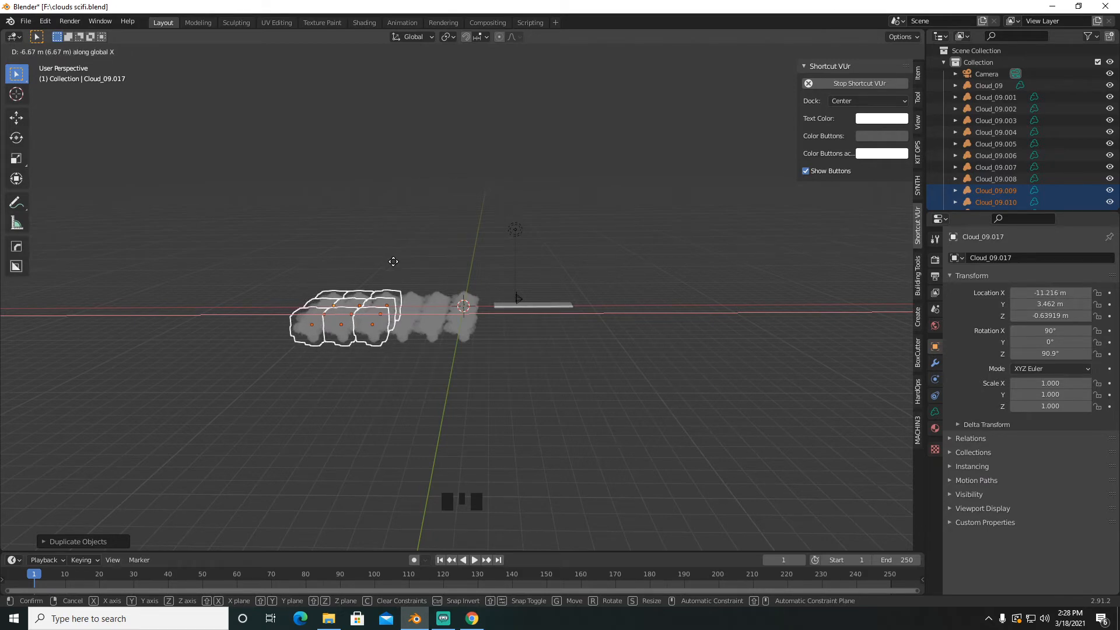
click(393, 262)
key(KP_0)
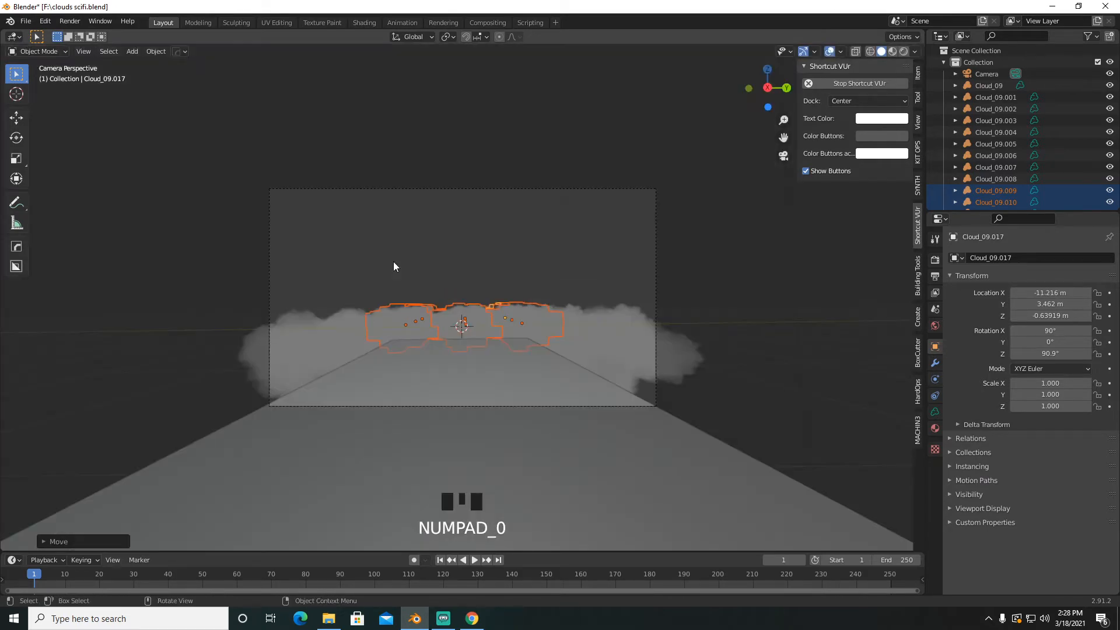
click(745, 303)
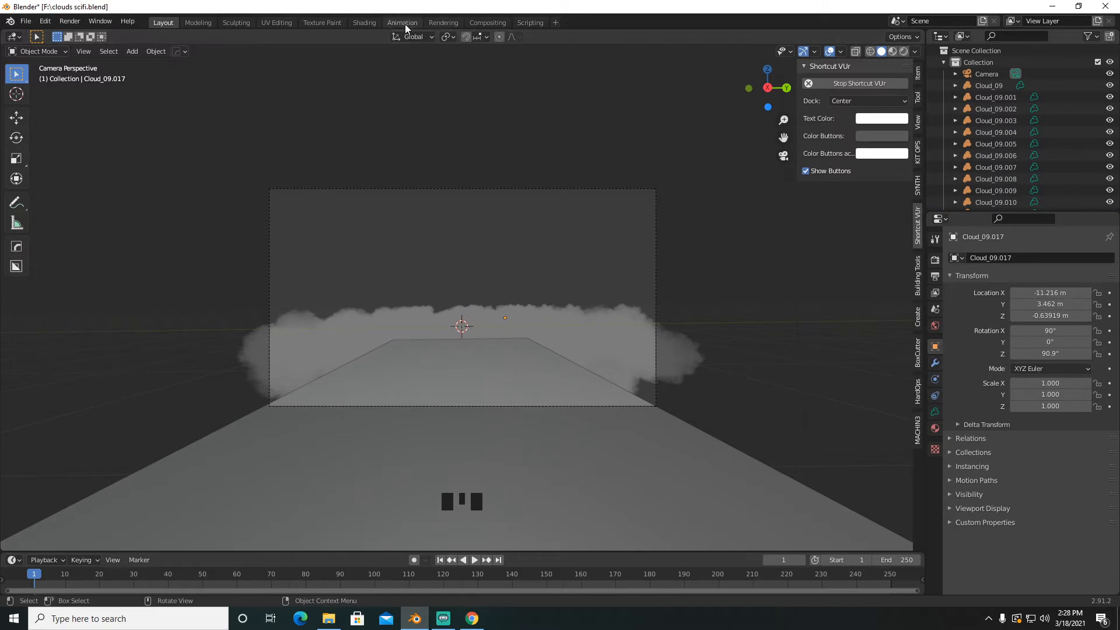
Step: Switch to the Shading workspace with rendered preview and create a new material for the slab, seen through the camera
click(377, 24)
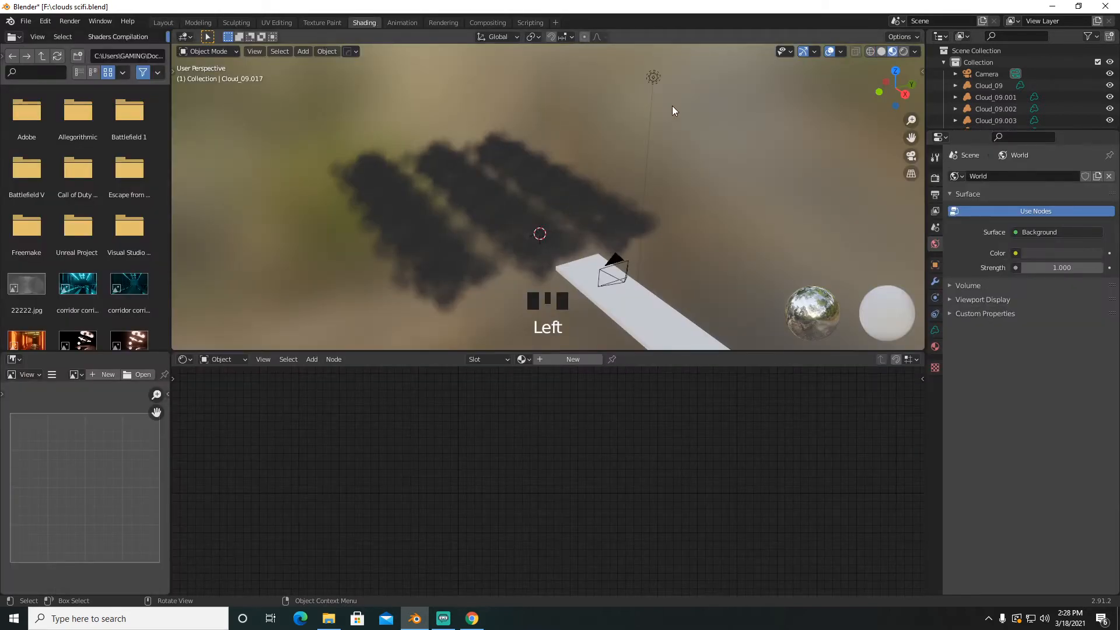
click(905, 52)
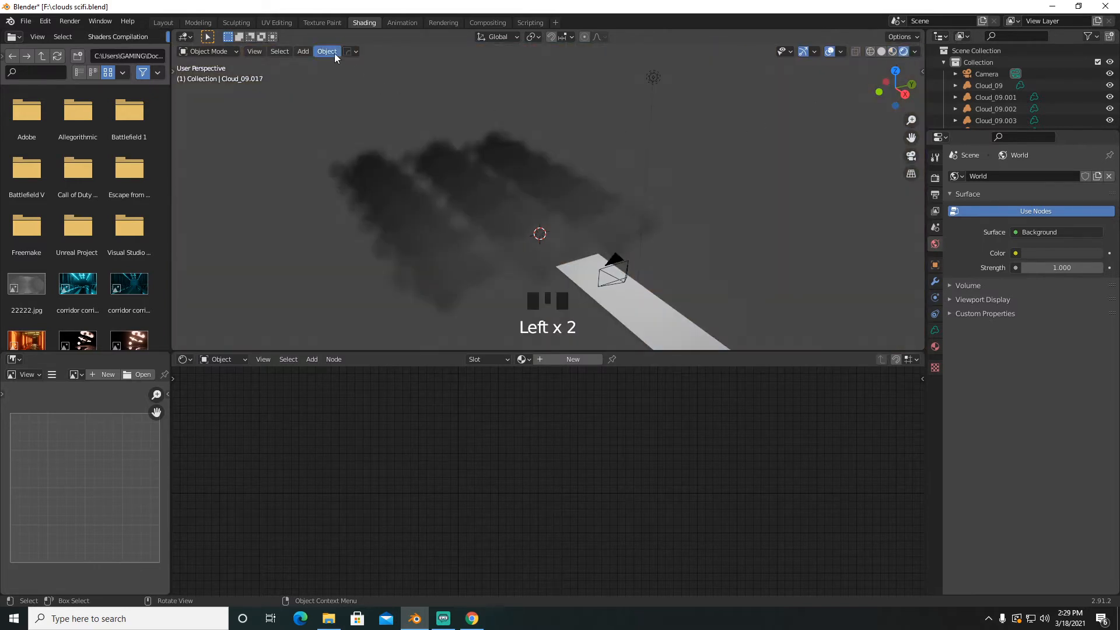
click(651, 320)
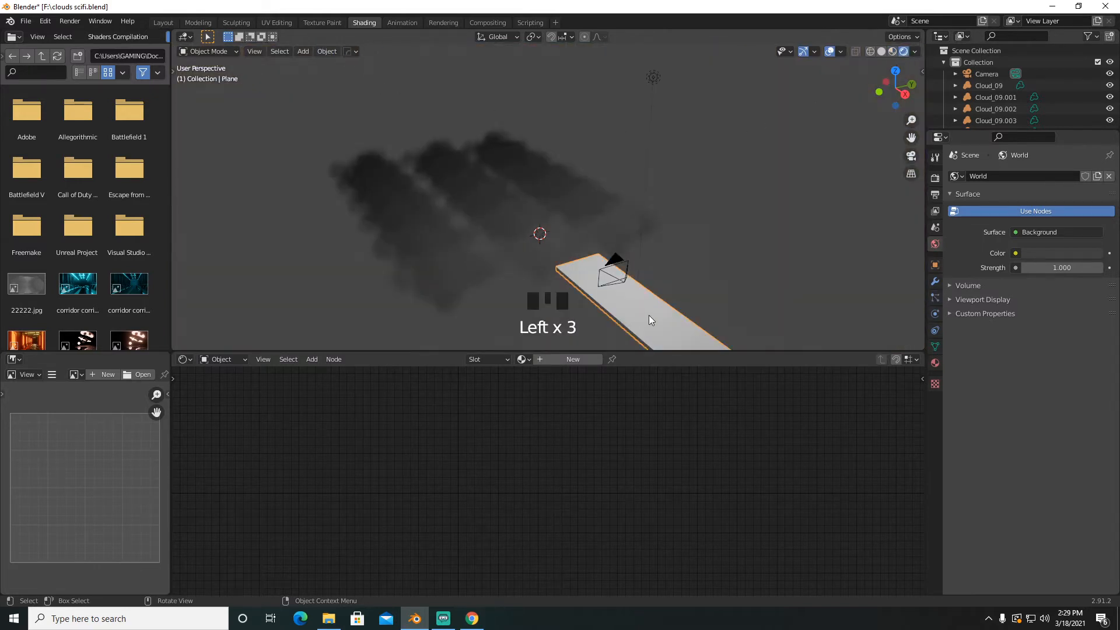
key(KP_0)
click(581, 360)
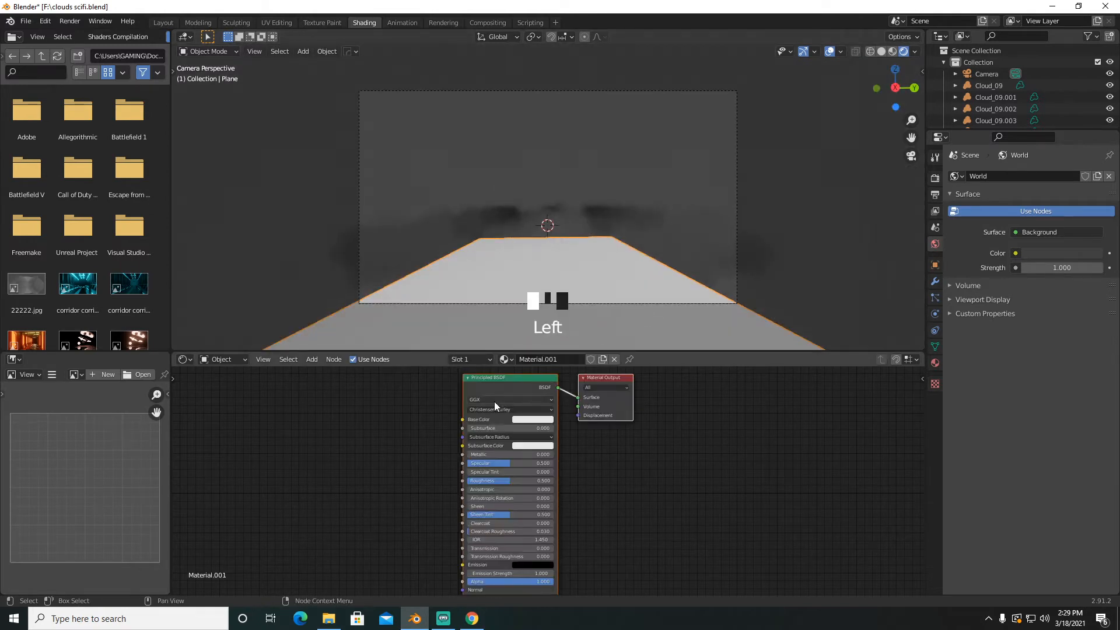
Step: Add a Bump node to the slab's material and connect its Normal output to the Principled BSDF's Normal input
key(shift+a)
click(378, 437)
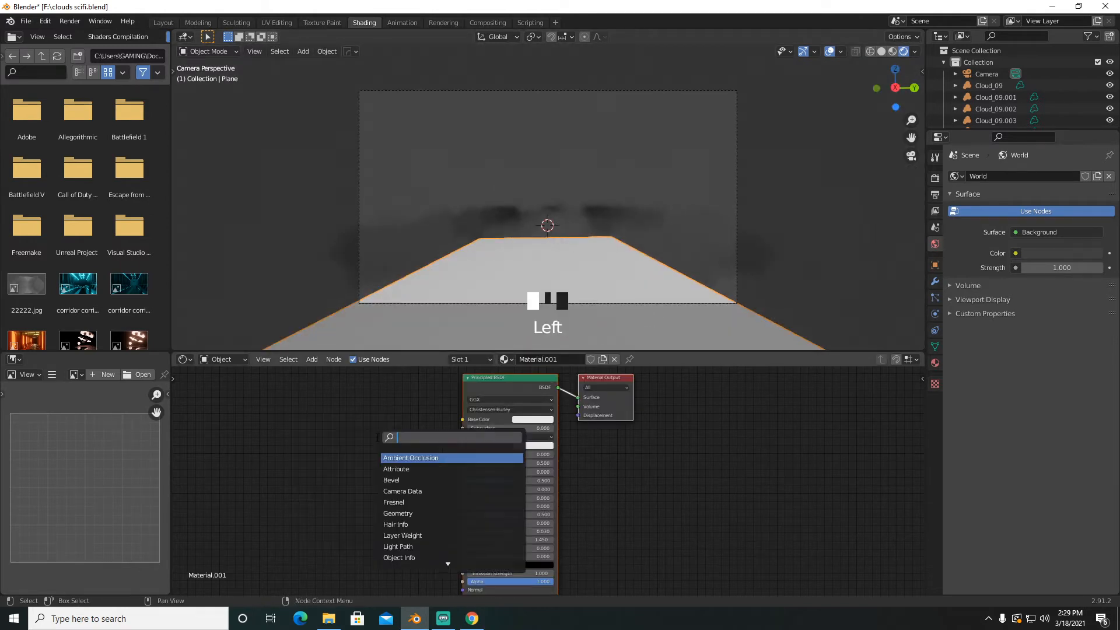
text(no)
key(BackSpace)
key(BackSpace)
text(bump)
key(Return)
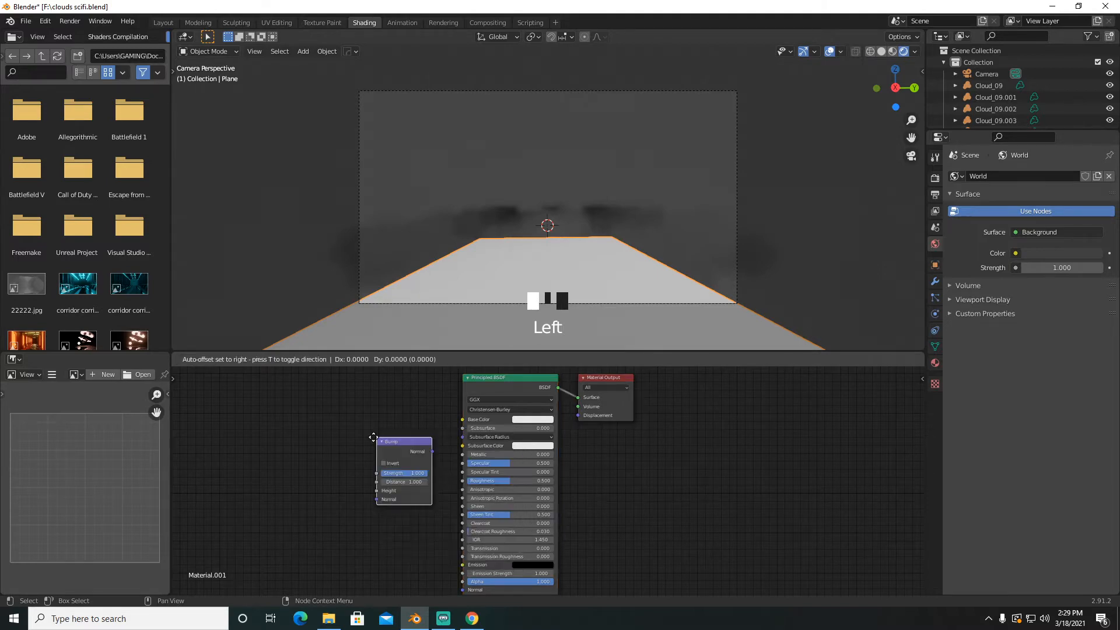
click(371, 448)
middle_drag(511, 492, 495, 411)
drag(400, 373, 446, 510)
Step: Add a Noise Texture node and connect its Fac output to the Bump node's Height input
right_click(362, 425)
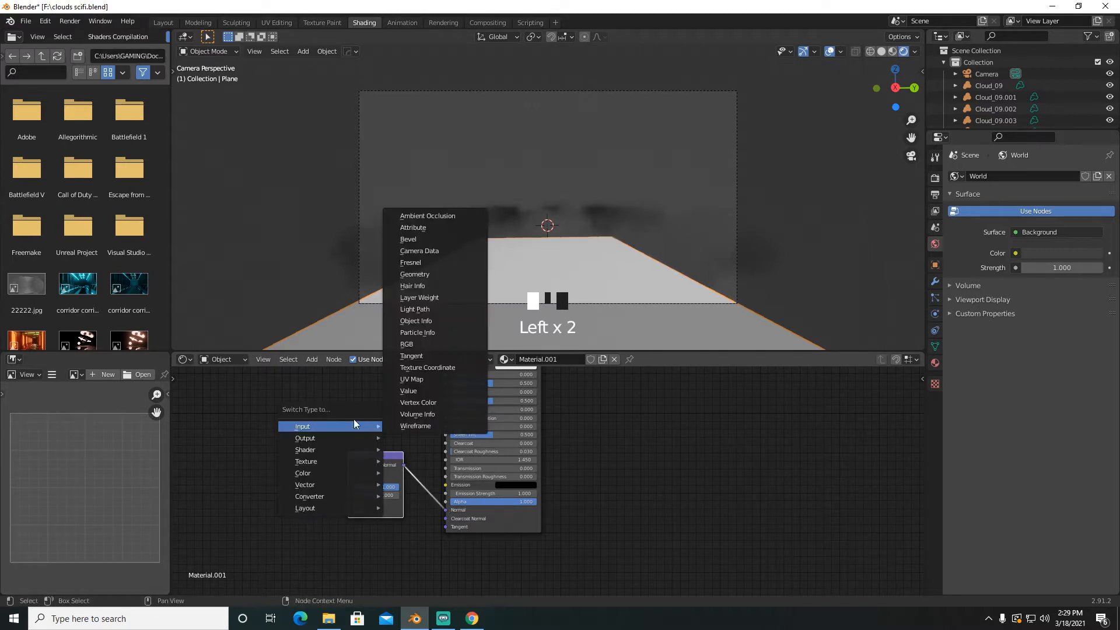
key(shift+a)
click(351, 394)
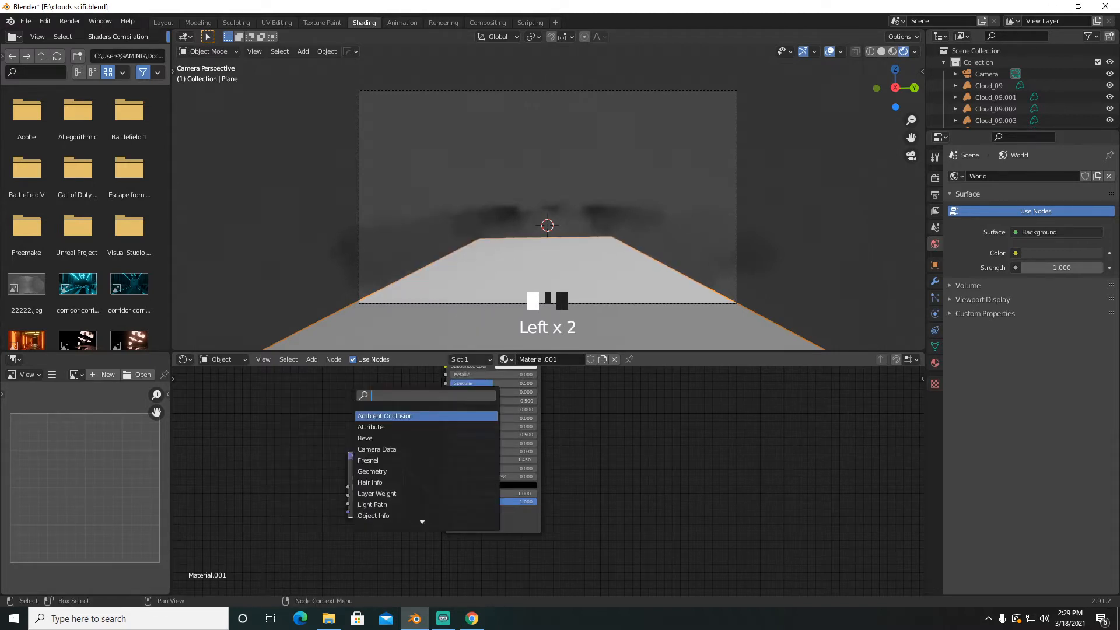
text(noise)
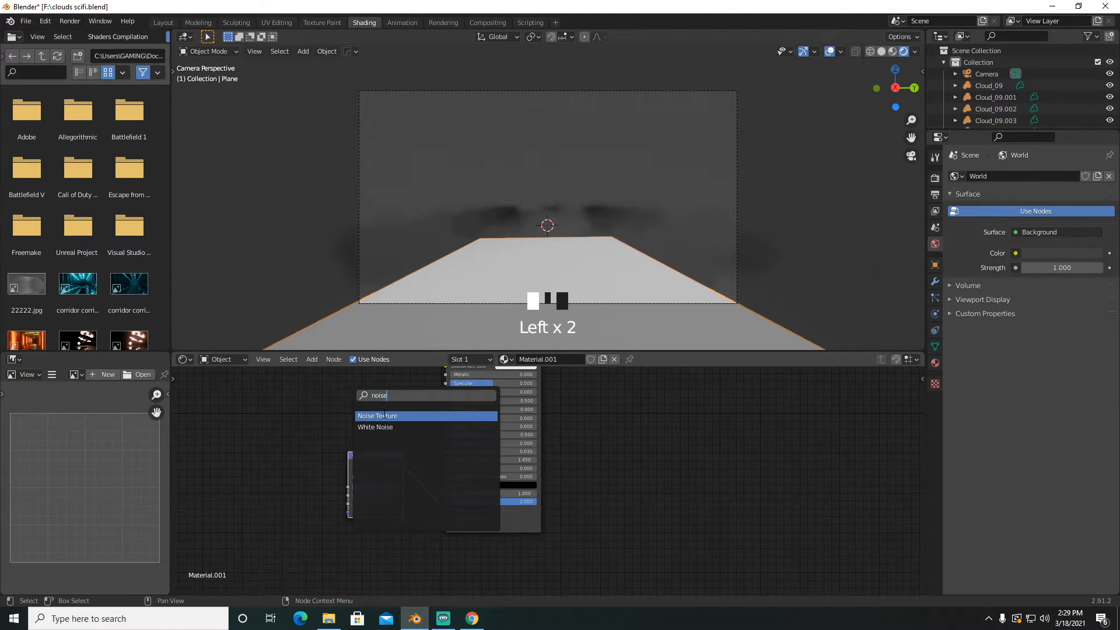
click(385, 415)
click(239, 461)
drag(266, 453, 348, 504)
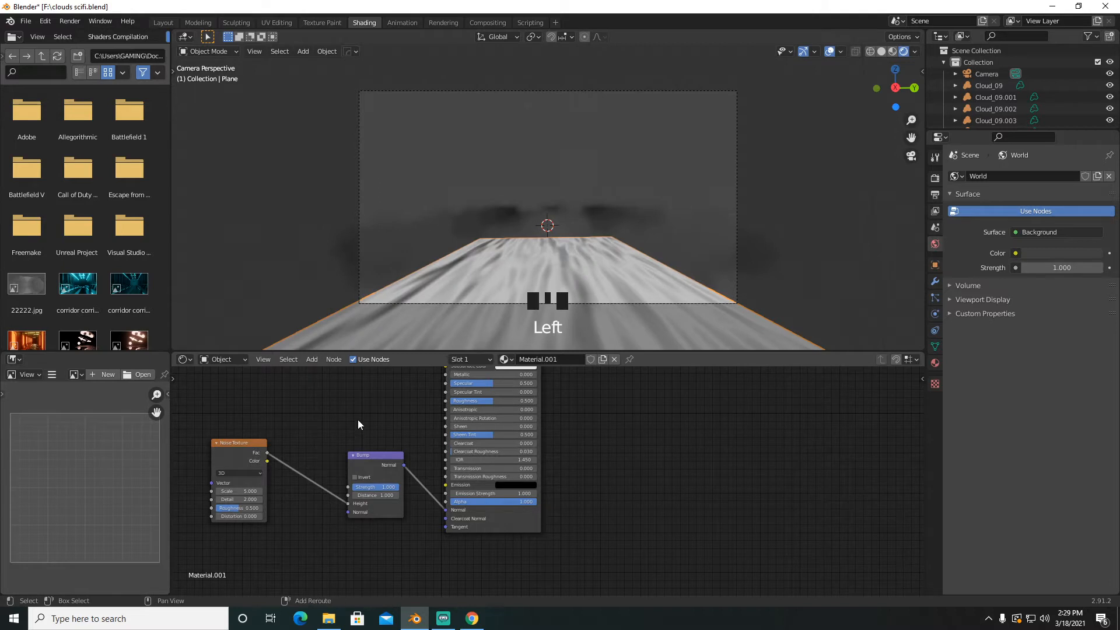
Step: Add a ColorRamp node, feed it from the Noise Texture's Fac, and connect its Color to the Principled BSDF's Roughness
middle_drag(358, 421, 419, 432)
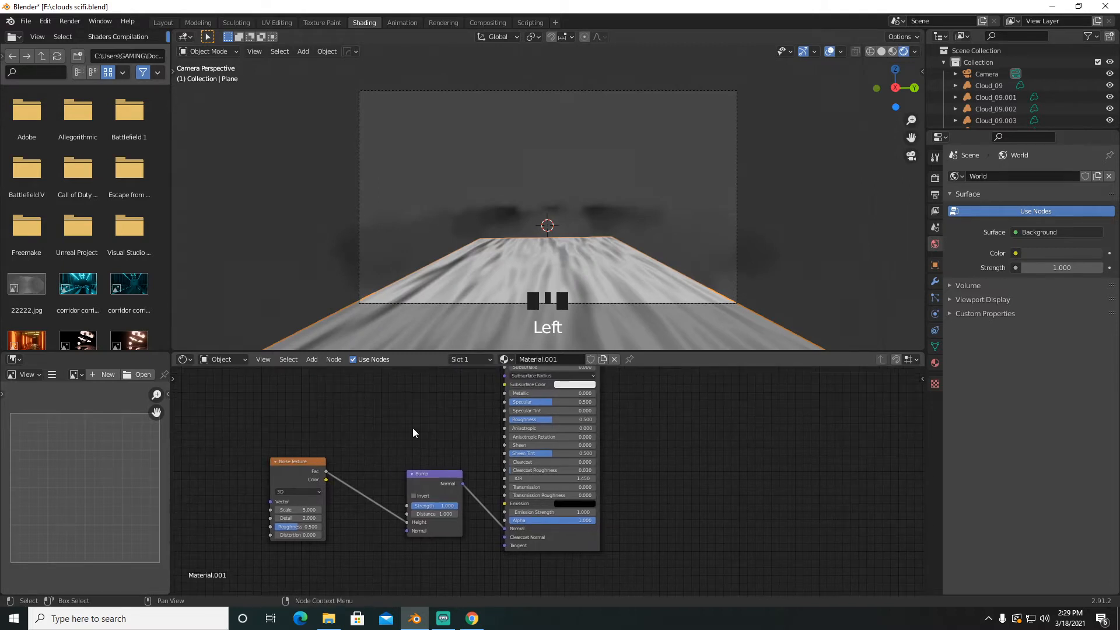
key(shift+a)
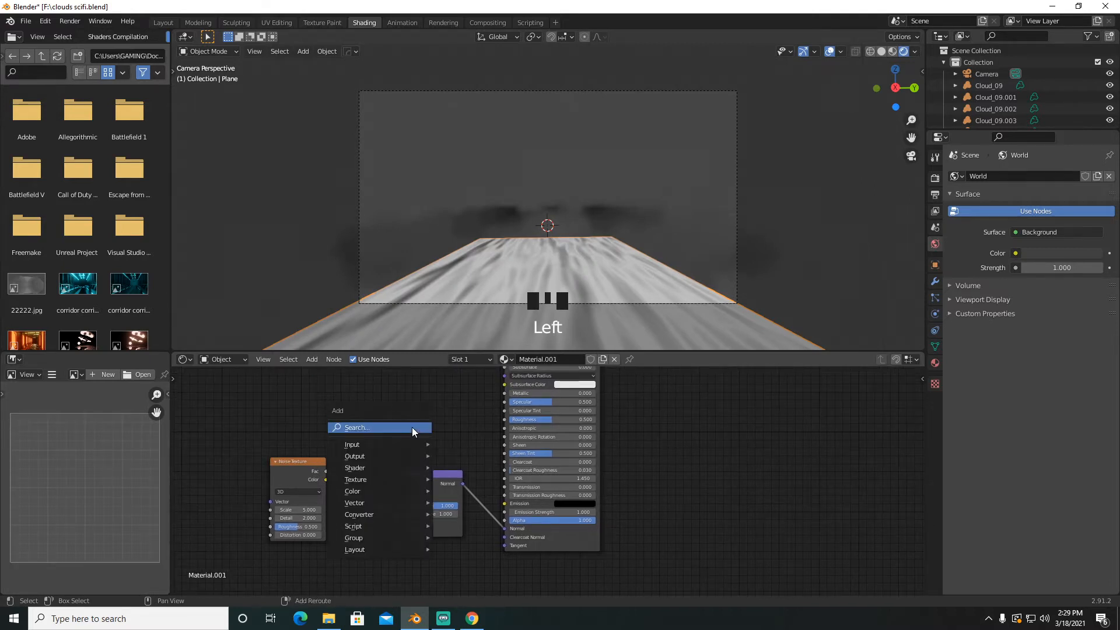
click(412, 428)
text(color)
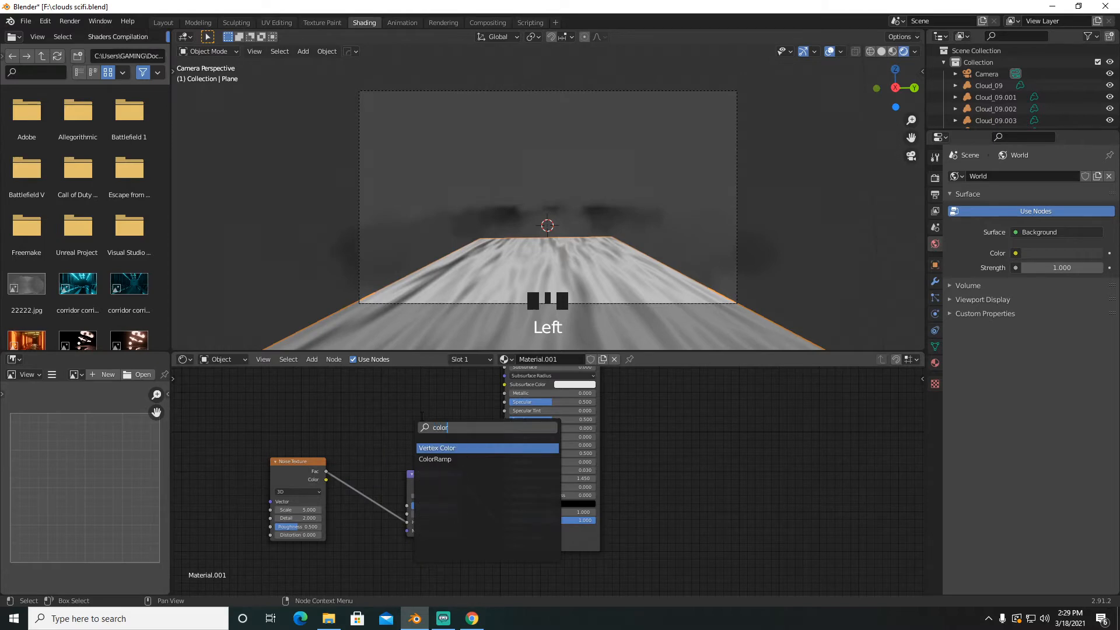
click(436, 457)
click(415, 393)
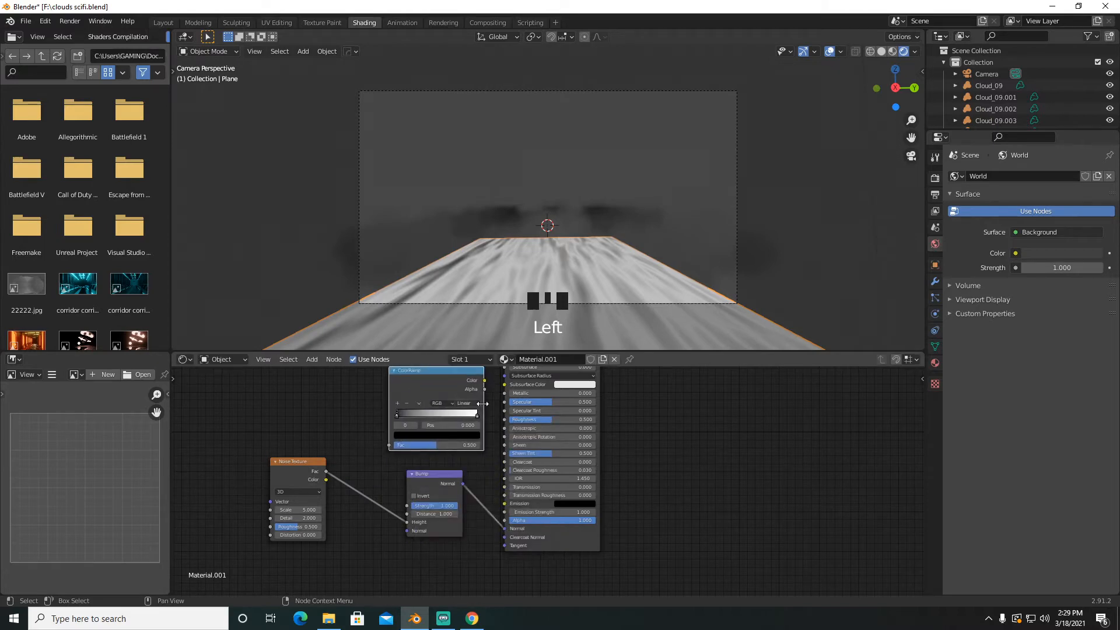
scroll(500, 405, down, 4)
drag(497, 410, 516, 435)
click(422, 456)
drag(386, 474, 405, 438)
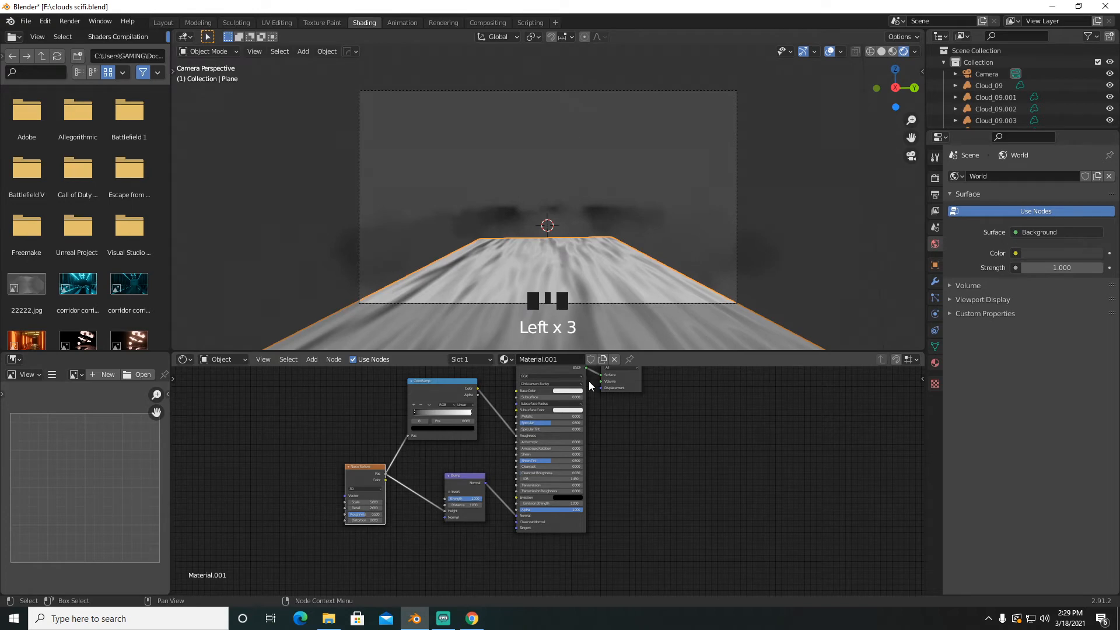
Step: Darken the slab material's Base Color to a dark grey
click(571, 391)
drag(600, 336, 603, 345)
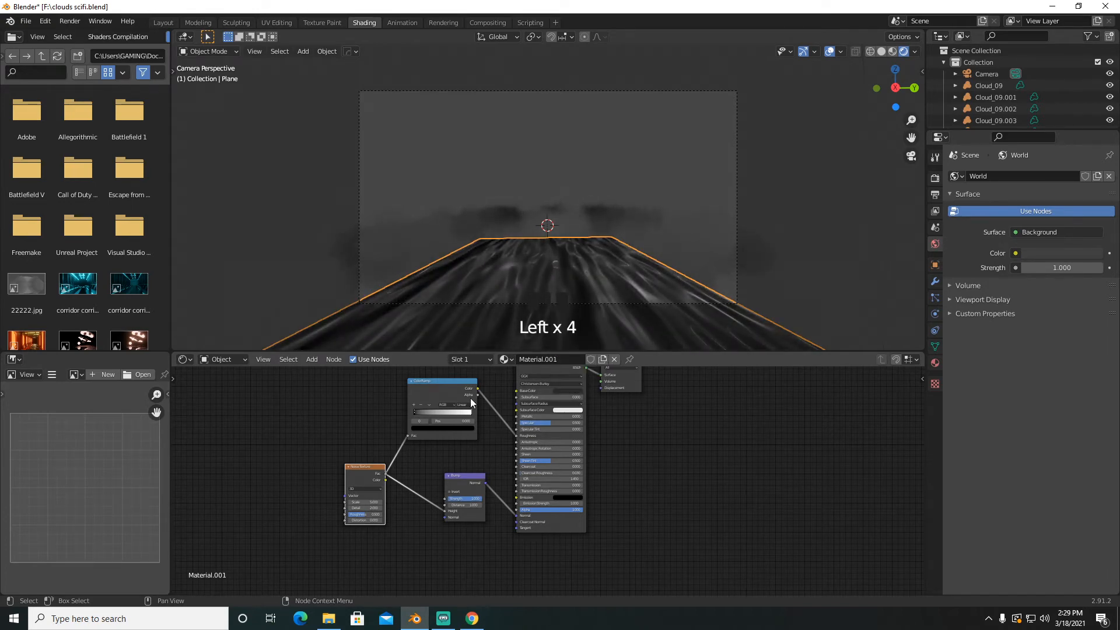
Step: Move the ColorRamp's black stop to 0.327 and set the Noise Texture to Scale 39.7, Detail 10.6 and Roughness 0.592
click(419, 411)
click(418, 412)
scroll(402, 416, up, 5)
drag(356, 383, 380, 388)
drag(274, 512, 426, 512)
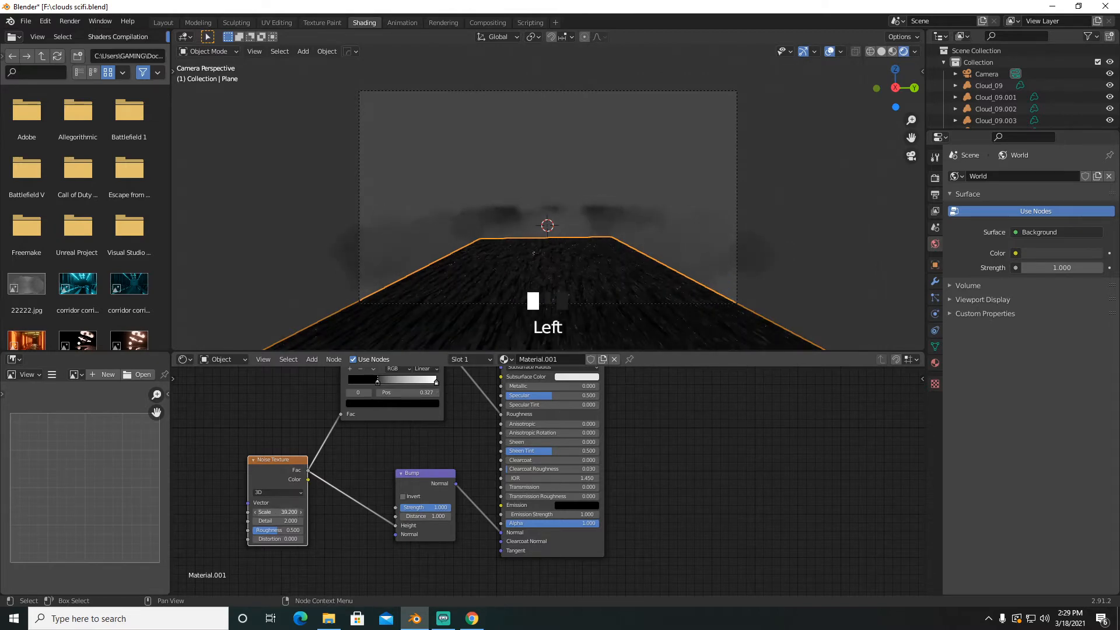
mouse_move(280, 512)
mouse_down()
mouse_move(315, 520)
mouse_move(275, 530)
mouse_up()
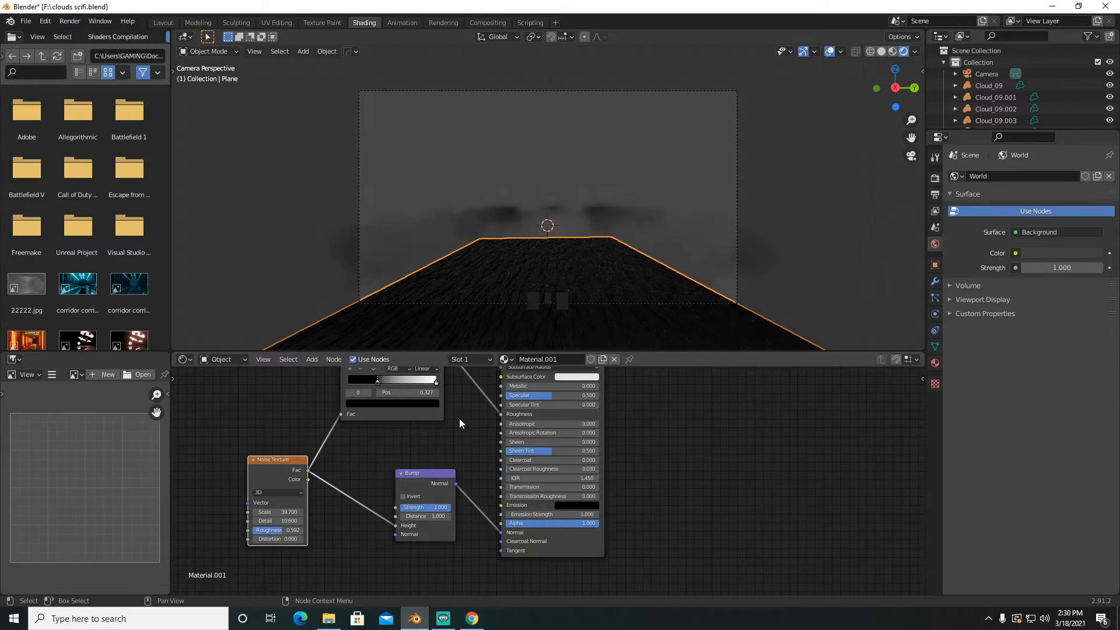
Step: Preview the scene in Cycles with GPU Compute, and return the render engine to Eevee
click(935, 177)
click(1025, 176)
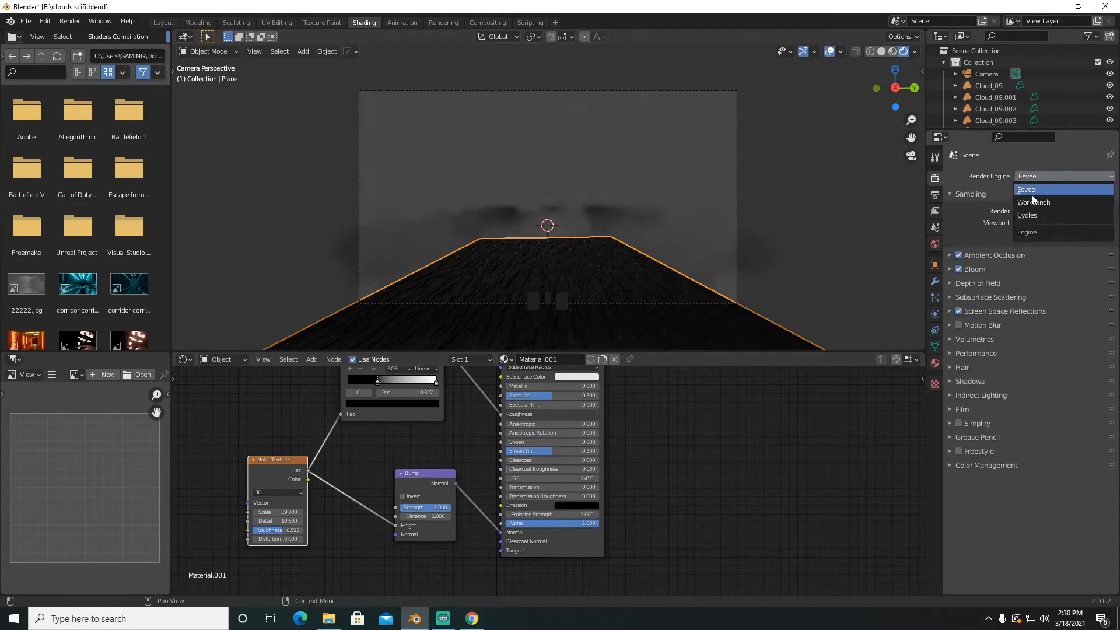
click(1031, 212)
click(1055, 207)
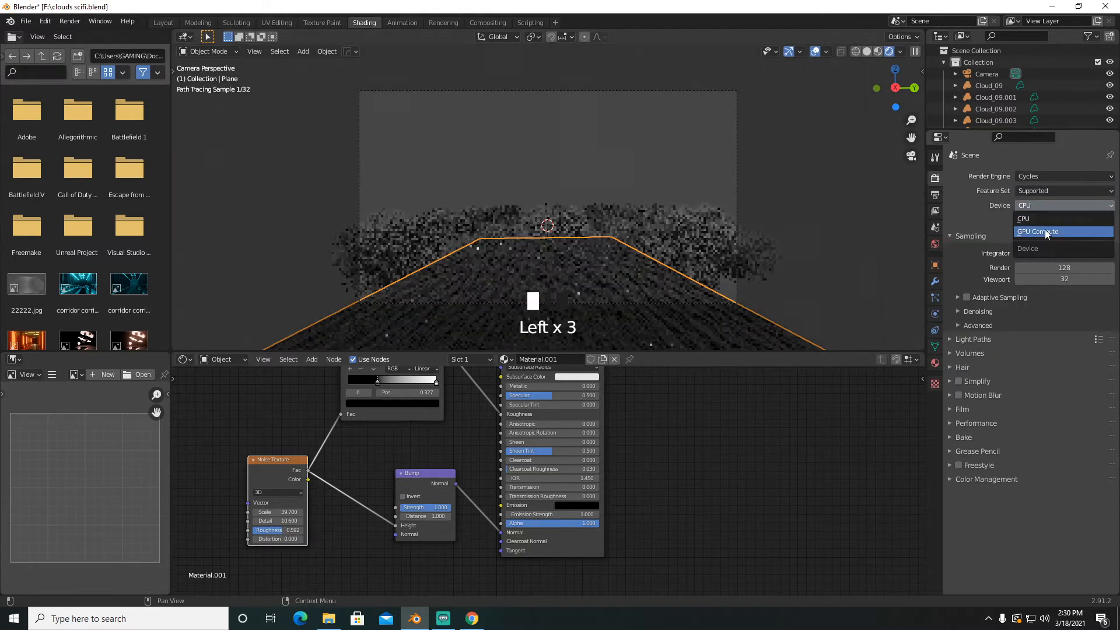
click(1045, 229)
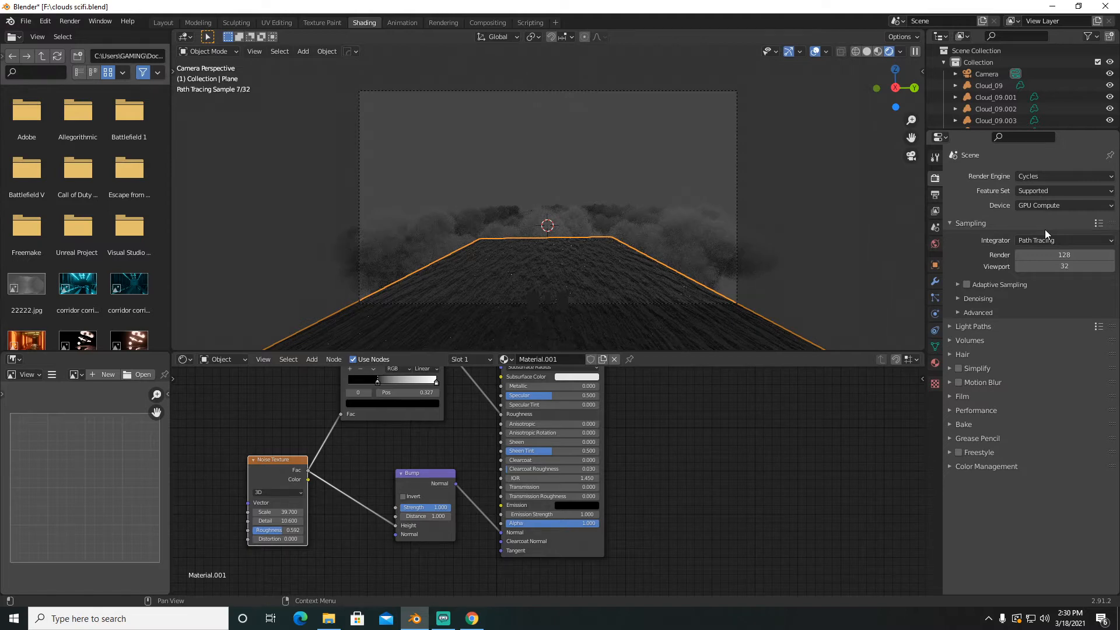
click(1061, 177)
click(1058, 189)
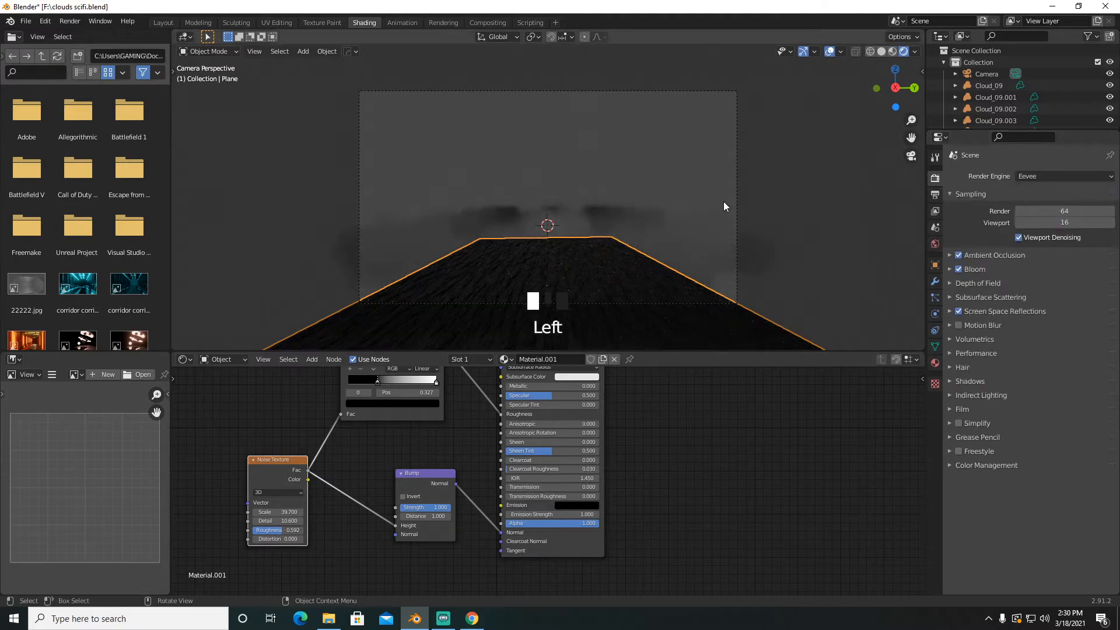
Step: Leave the camera view, switch the viewport to solid shading and go to the Layout workspace
middle_drag(662, 200, 624, 212)
click(881, 51)
scroll(628, 209, down, 6)
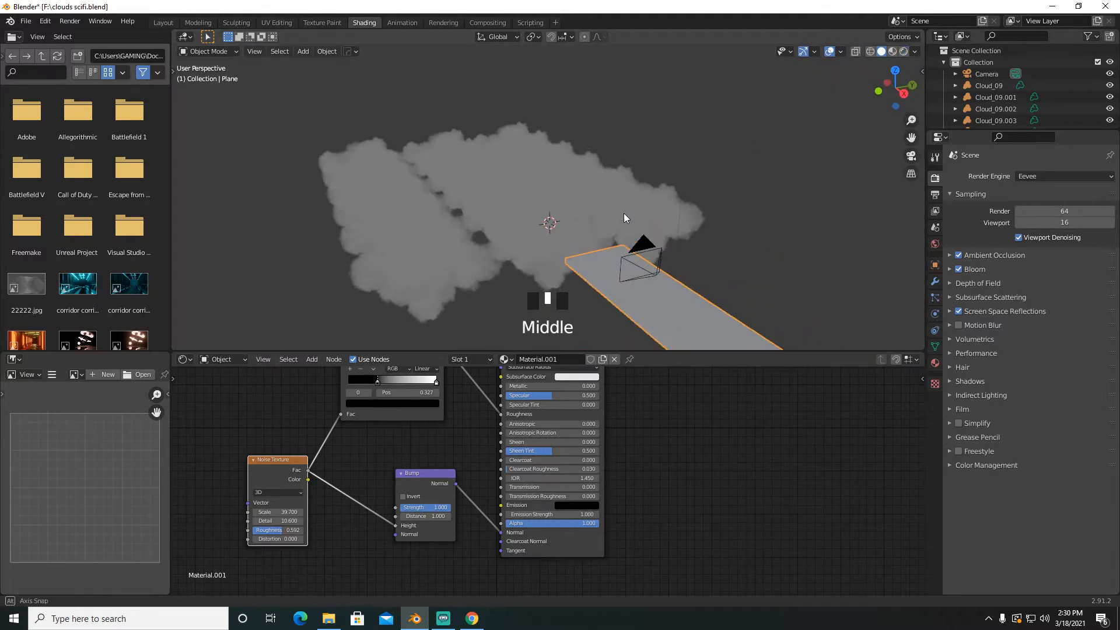
click(165, 22)
middle_drag(438, 198, 516, 222)
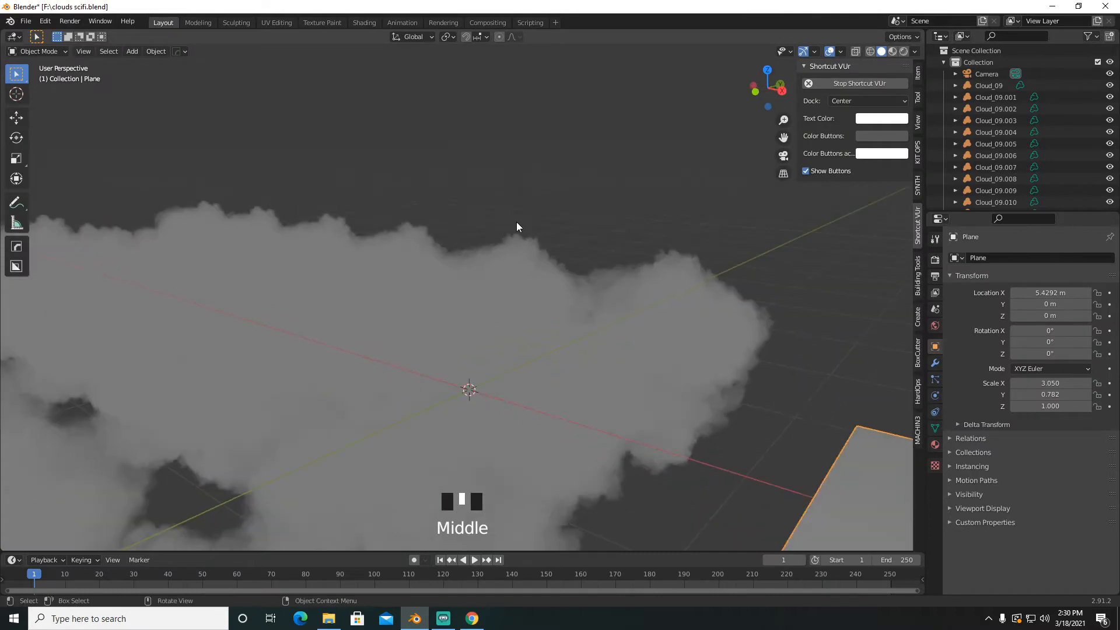
scroll(517, 229, down, 6)
Step: Add a cube at the origin and delete its two opposite faces that cross the slab's length direction
key(shift+a)
mouse_move(516, 240)
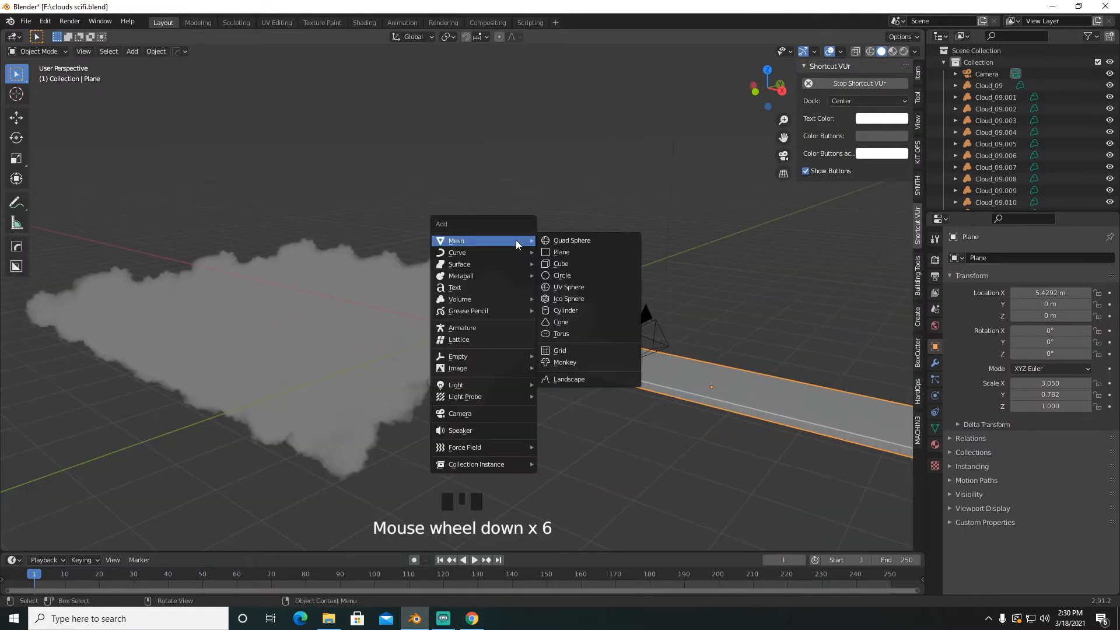
click(562, 264)
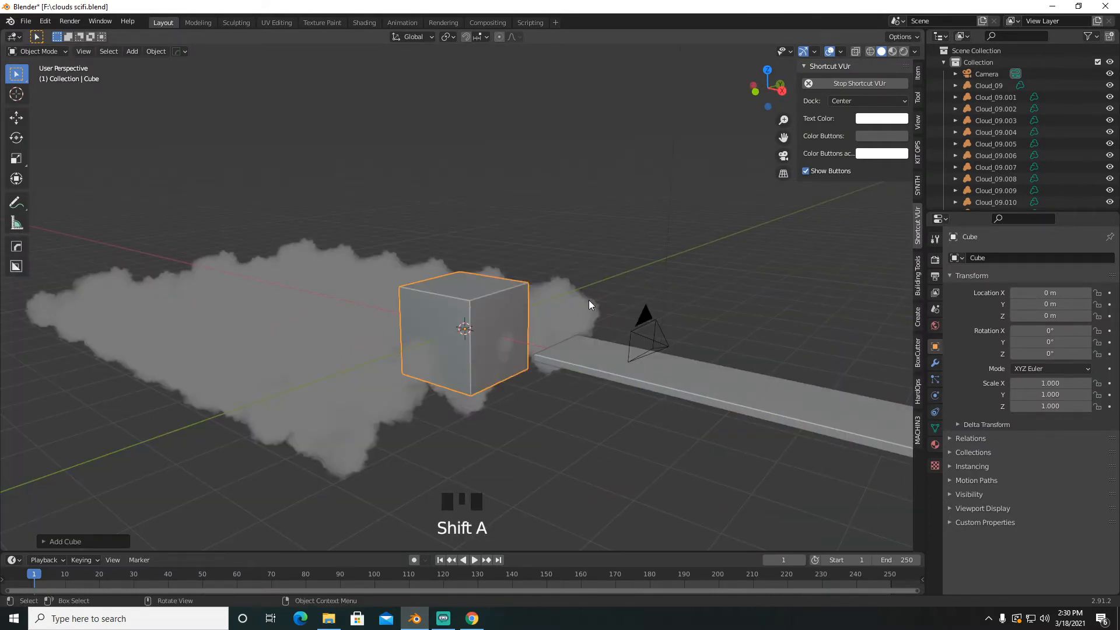
key(Tab)
click(518, 323)
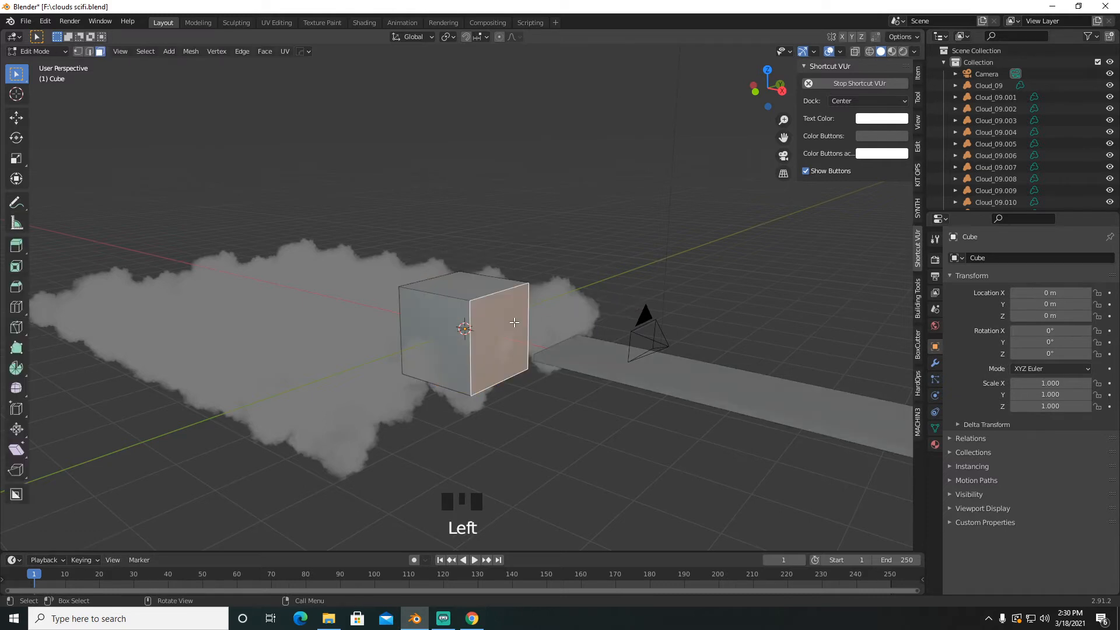
middle_drag(579, 322, 576, 324)
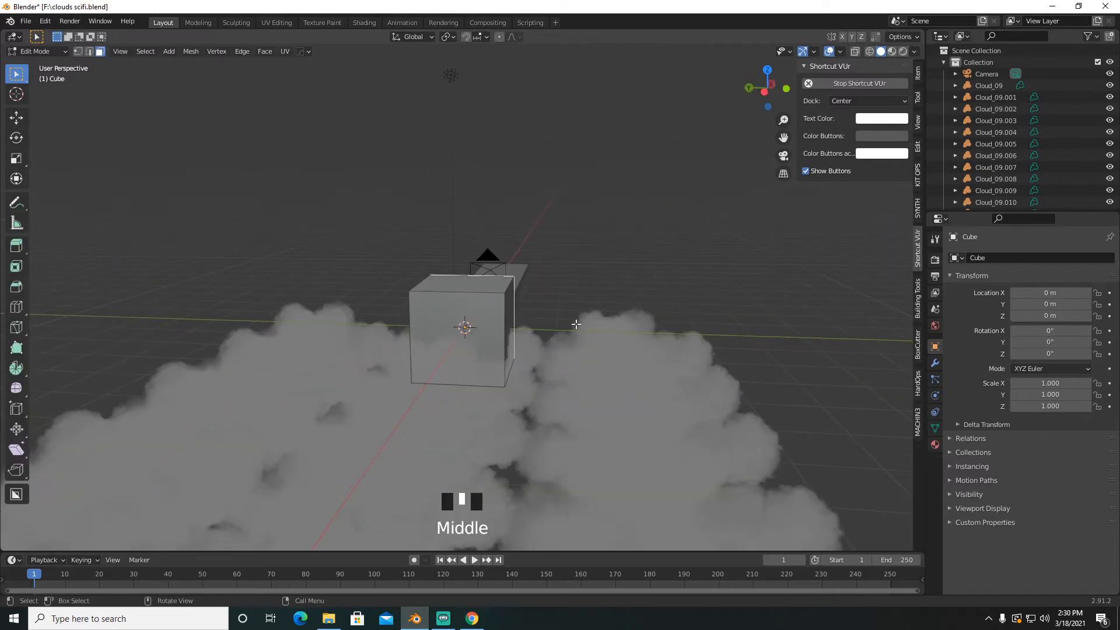
shift+click(484, 328)
key(x)
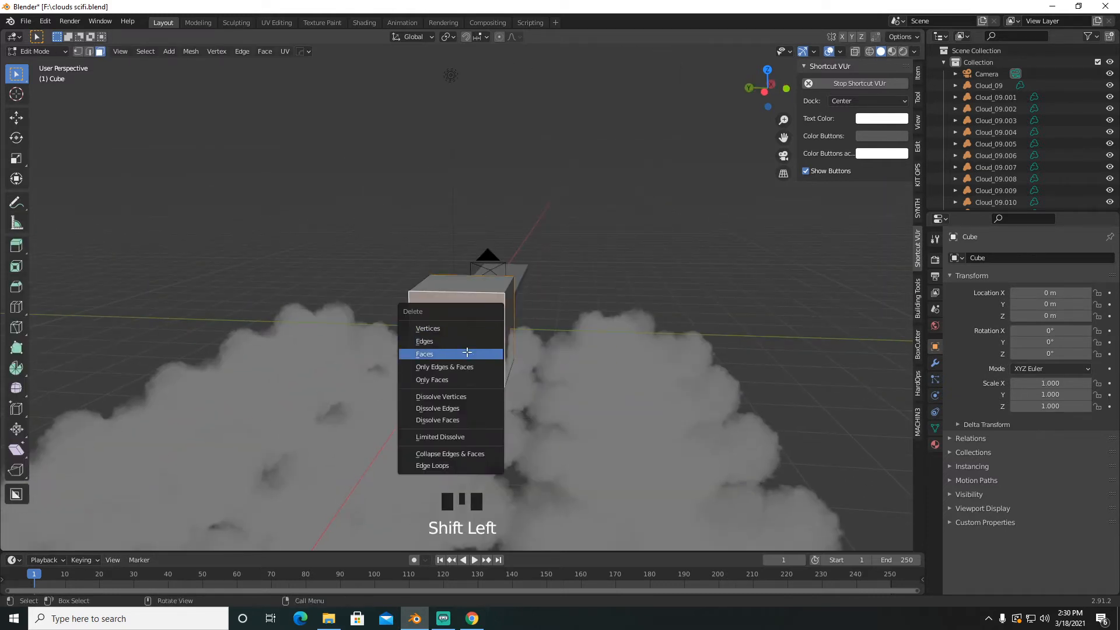
click(467, 354)
middle_drag(583, 323, 478, 322)
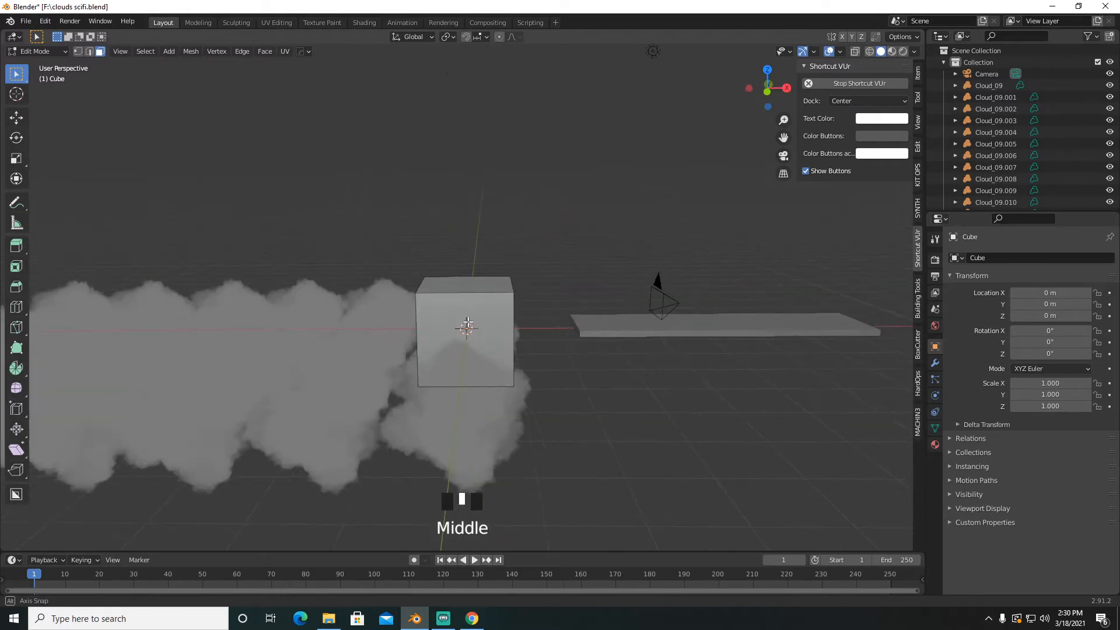
Step: Return the cube to Object Mode and save the file
key(Tab)
click(467, 278)
key(ctrl+s)
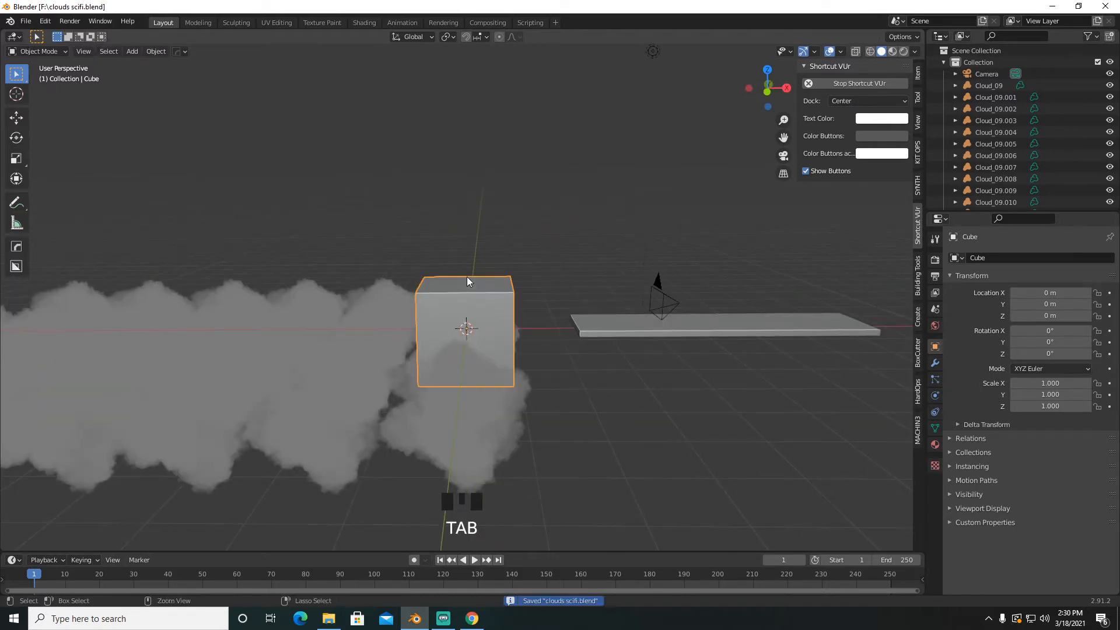
Step: Flatten the open cube along Y to a scale of about 0.124
middle_drag(589, 288, 481, 293)
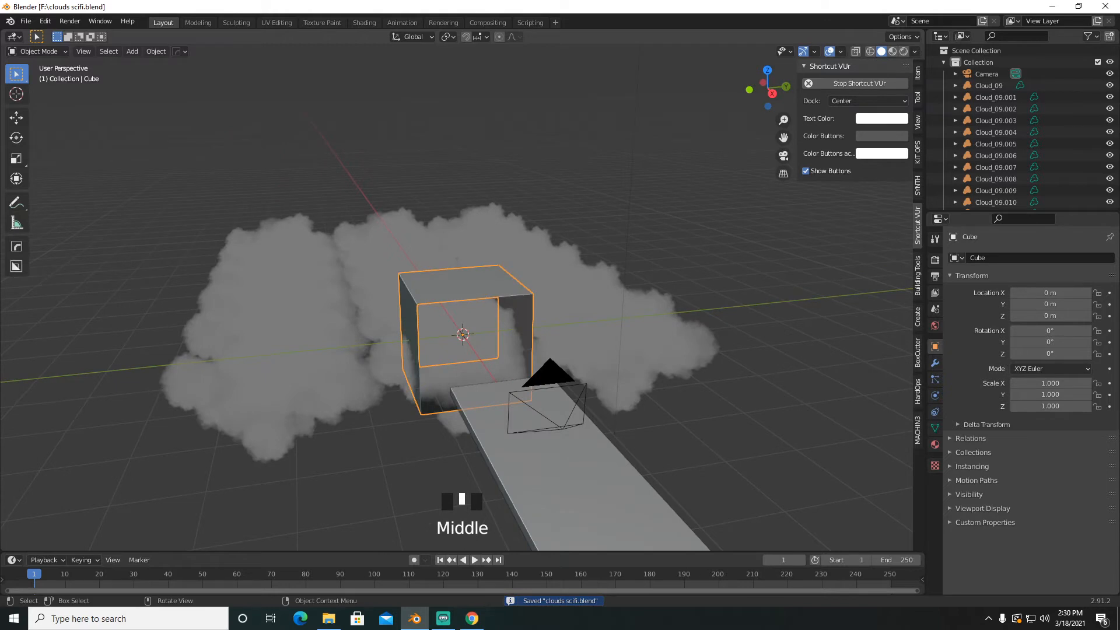
key(s)
key(x)
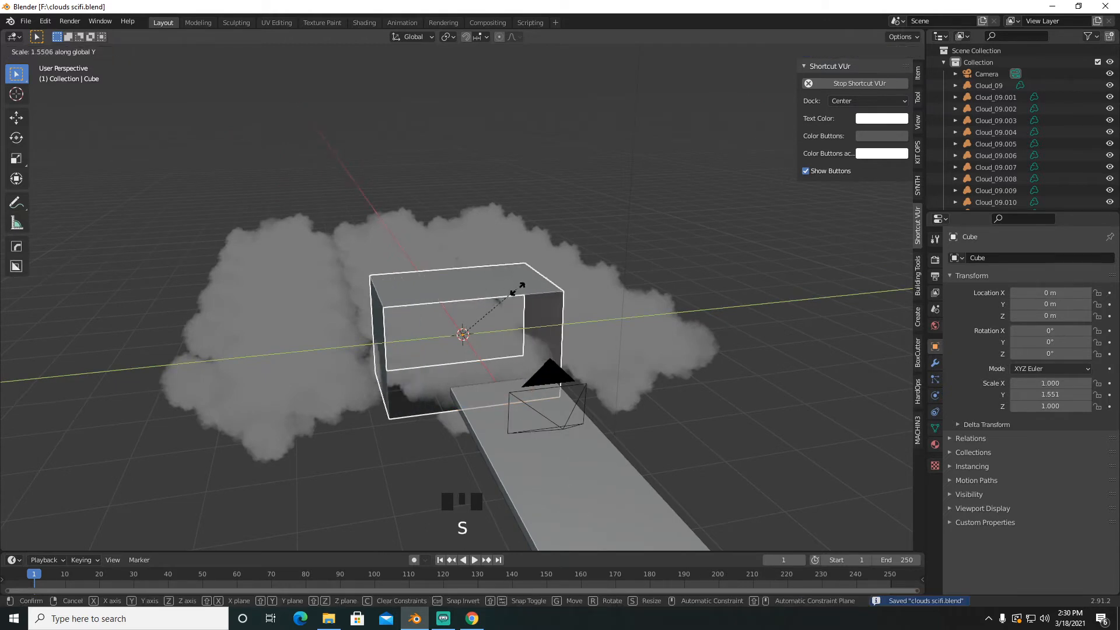
key(y)
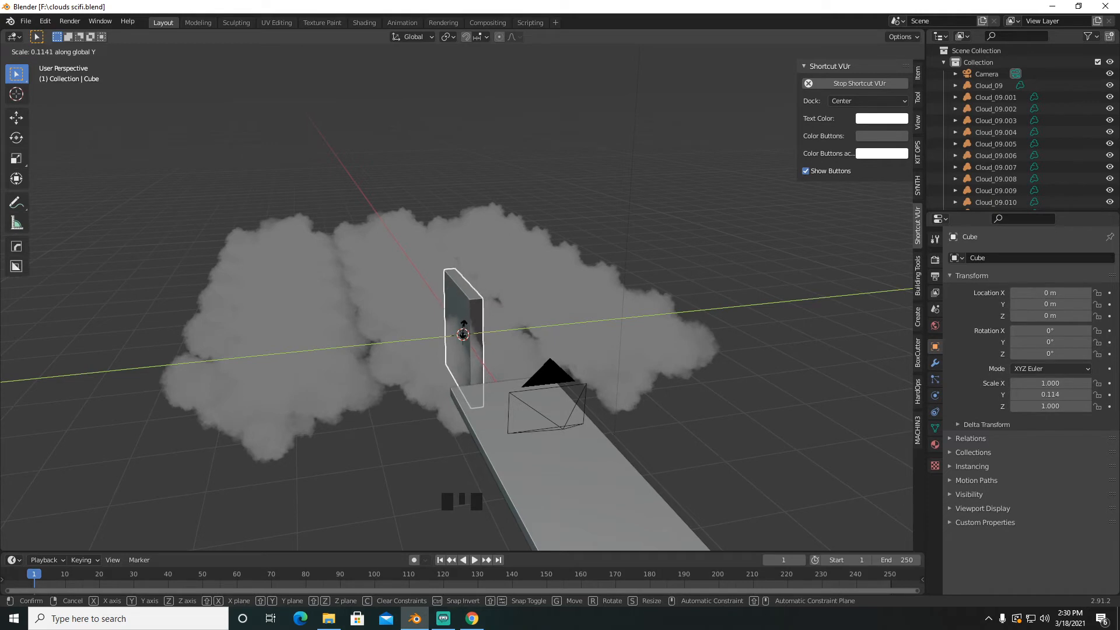
click(464, 325)
Step: Try deleting the two large side faces of the flattened cube
middle_drag(560, 309, 520, 314)
key(Tab)
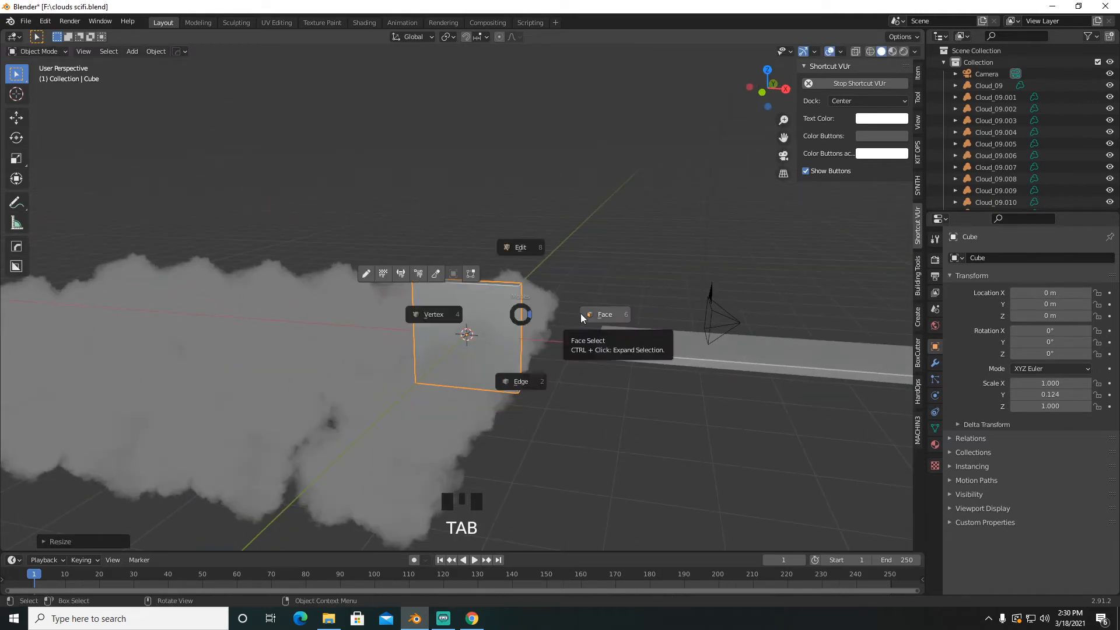
click(497, 319)
key(x)
click(499, 318)
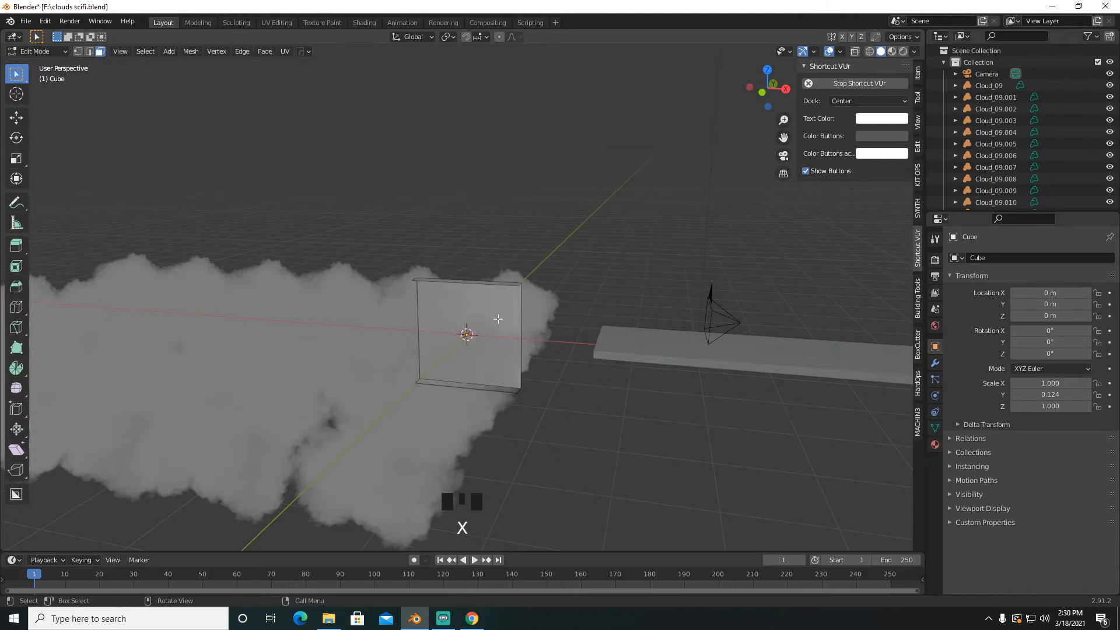
click(498, 318)
key(x)
click(499, 319)
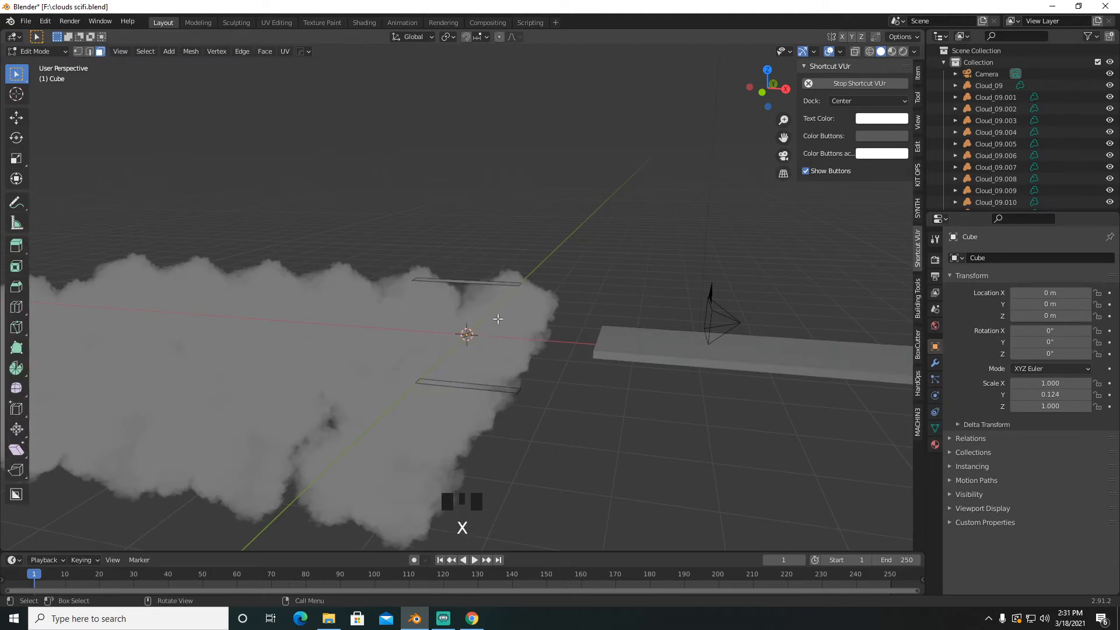
Step: Undo the deletion of the flattened cube's two large side faces
key(ctrl+z)
key(ctrl+z)
key(ctrl+z)
key(ctrl+z)
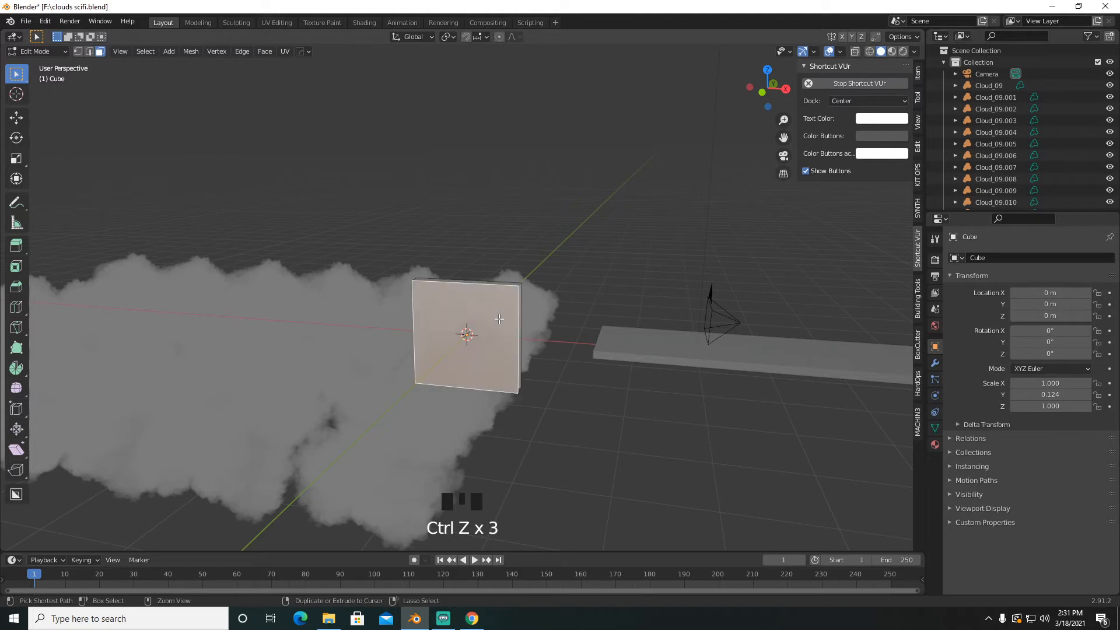
middle_drag(555, 290, 651, 292)
click(483, 319)
key(x)
click(549, 301)
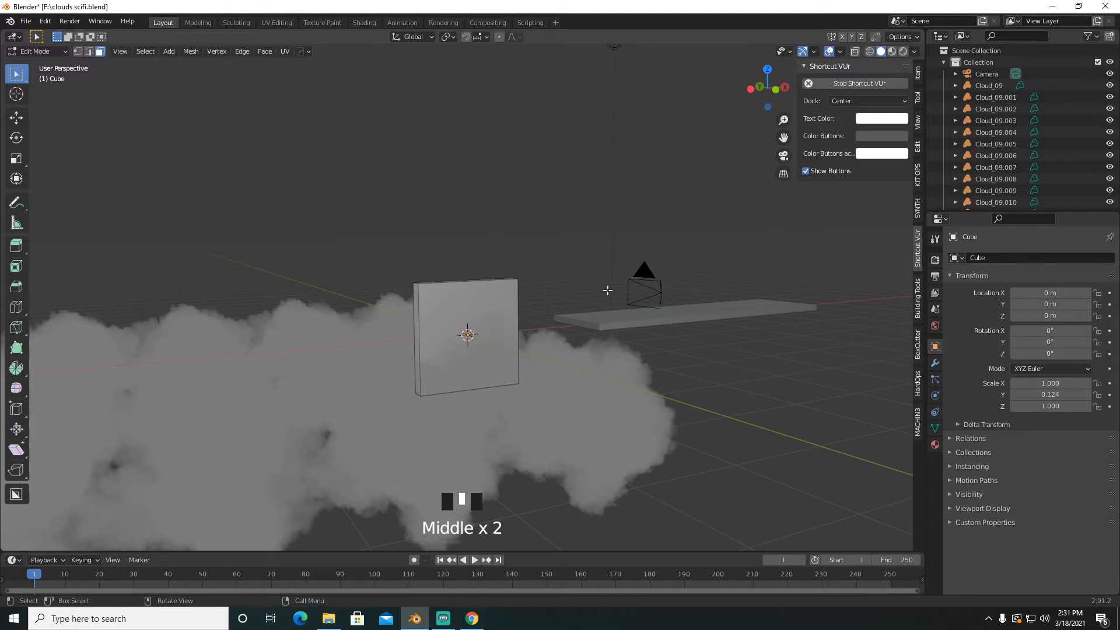
middle_drag(556, 298, 468, 295)
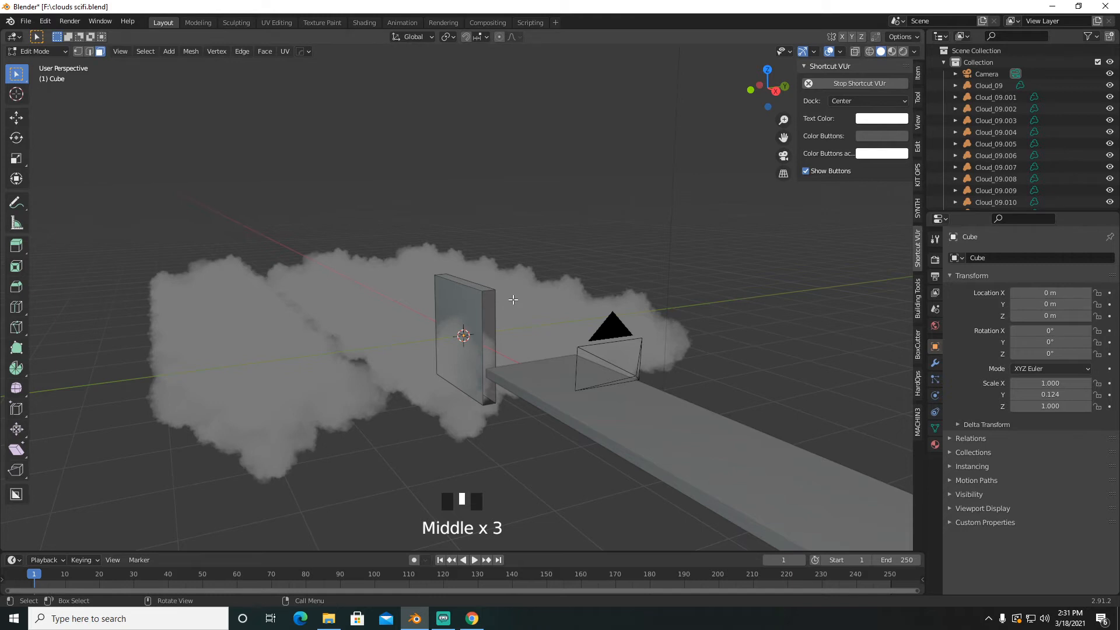
Step: Return to Object Mode and delete the flattened cube, keeping the clouds
key(Tab)
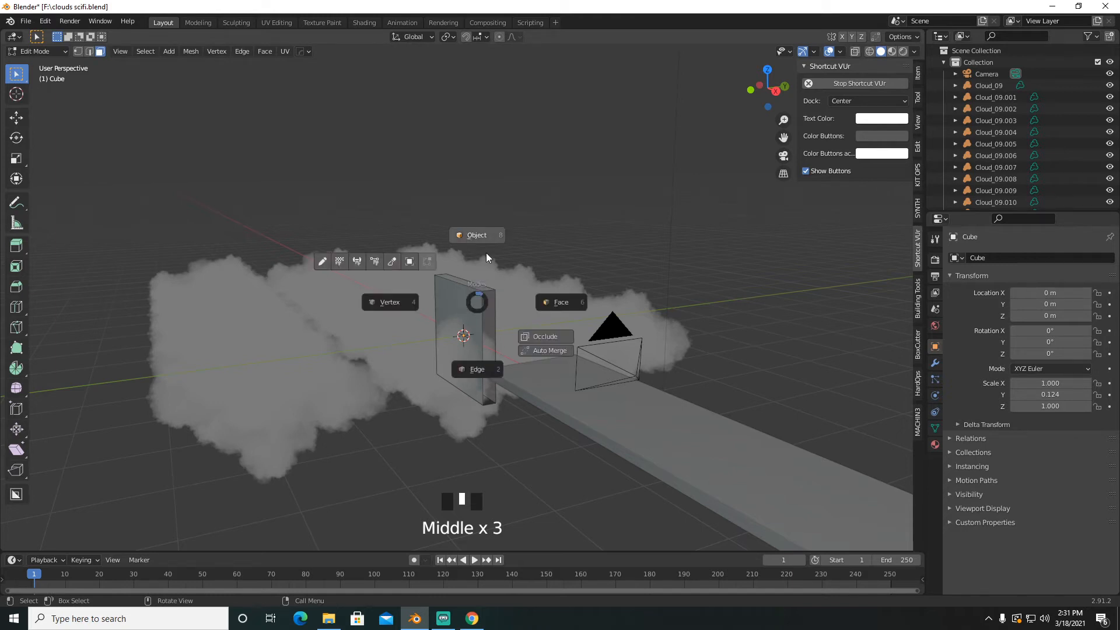
click(461, 310)
key(x)
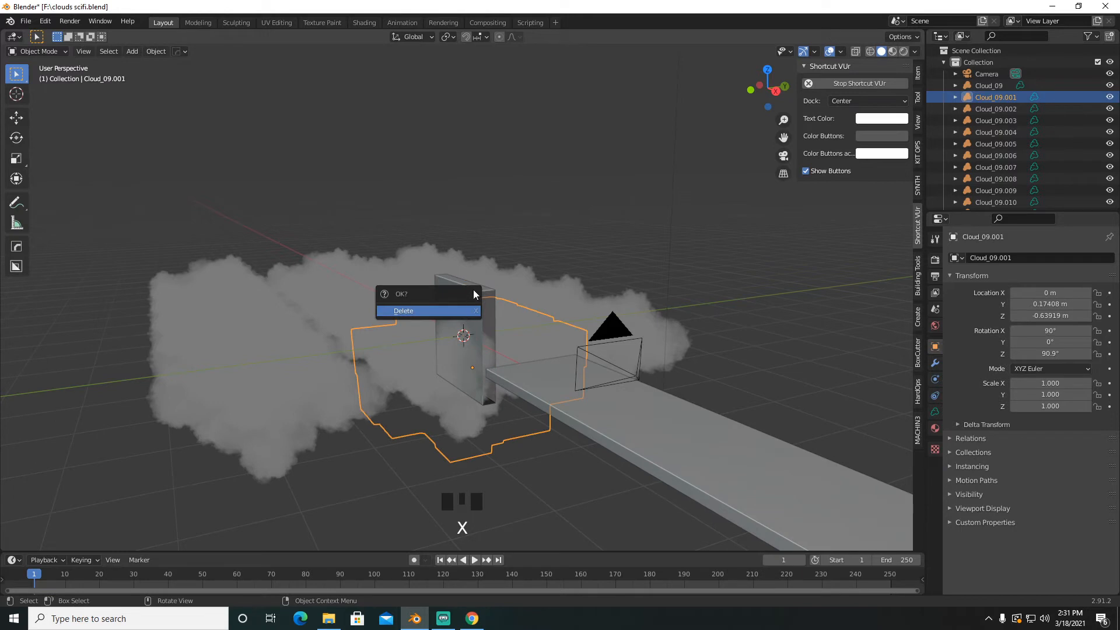
click(486, 294)
key(x)
key(x)
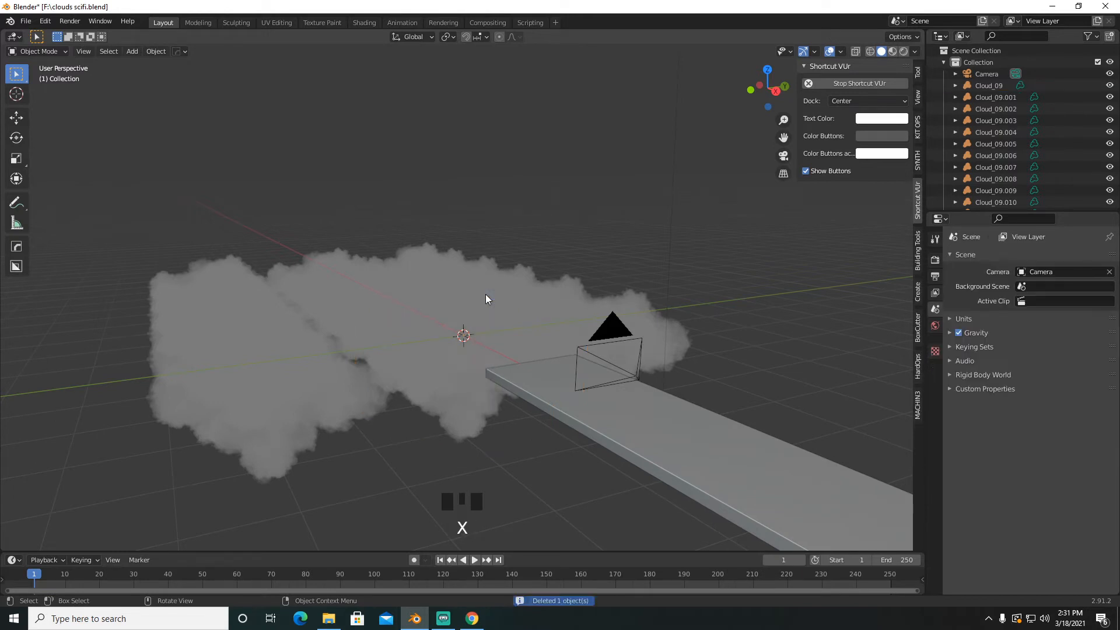
Step: Add a new cube at the origin and flatten it along X to a scale of about 0.129
key(shift+a)
mouse_move(486, 294)
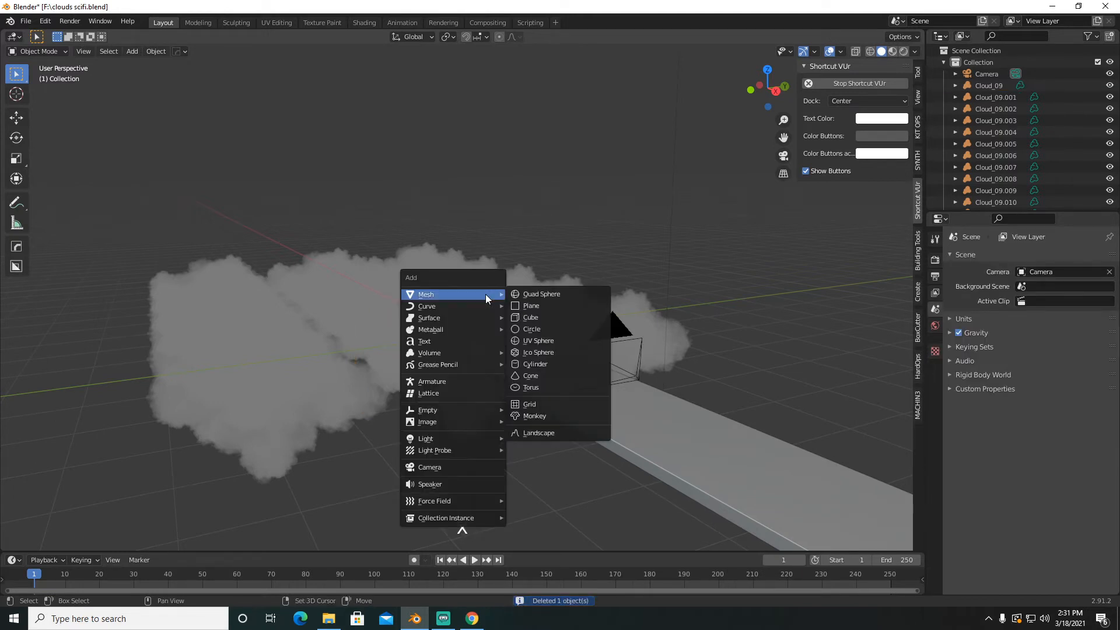
click(536, 318)
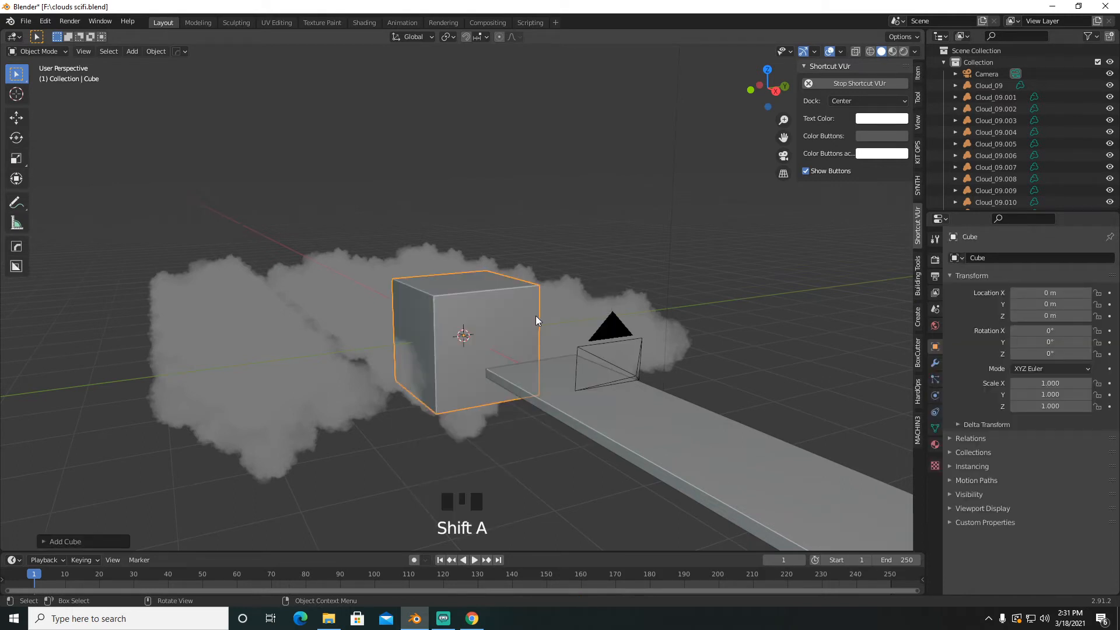
middle_drag(547, 322, 547, 324)
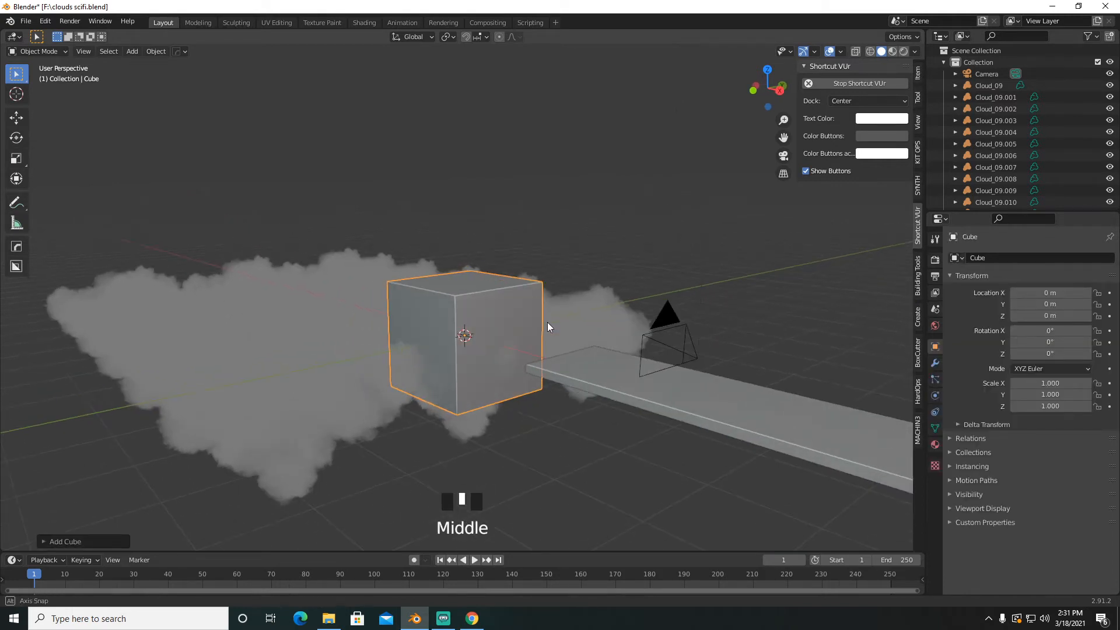
key(s)
key(x)
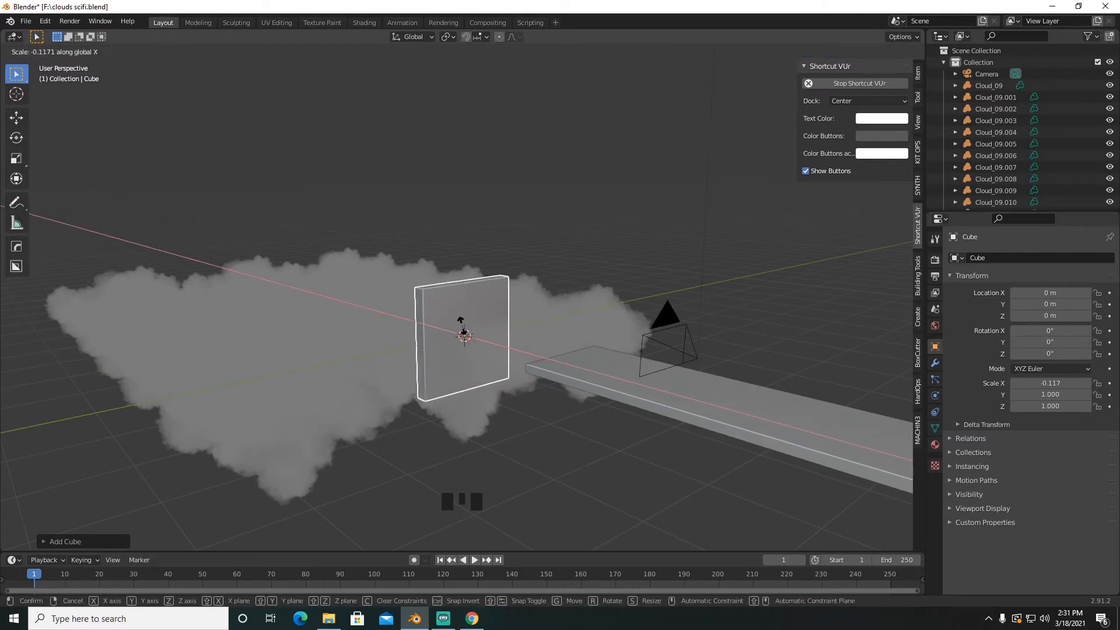
click(461, 325)
middle_drag(492, 324, 470, 329)
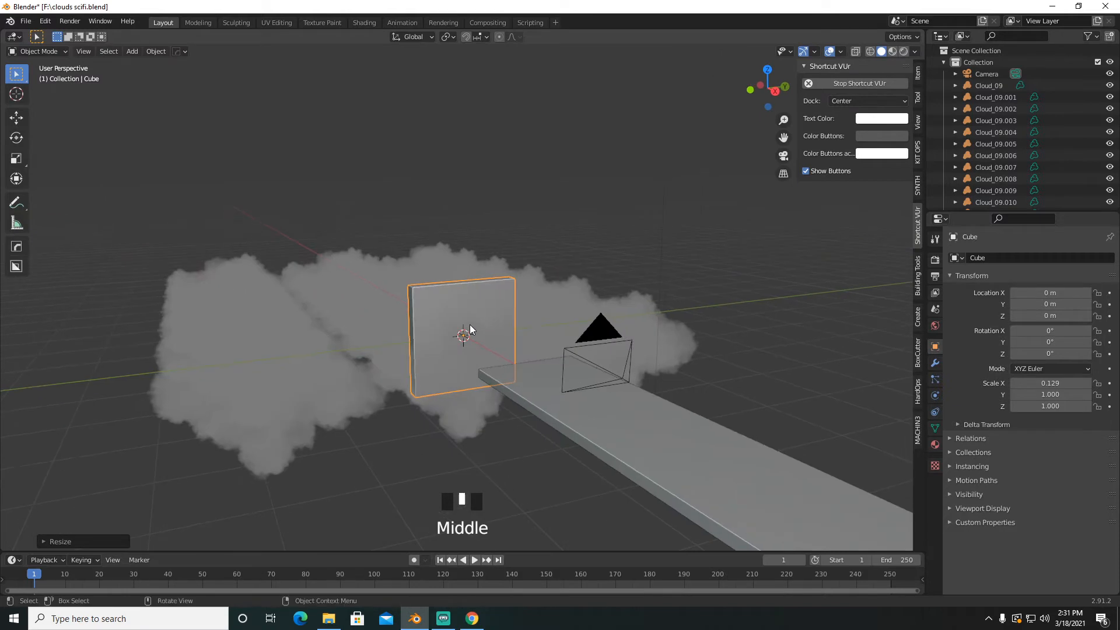
Step: Delete the thin cube's large front and back faces to leave an open square frame, and leave Edit Mode
key(Tab)
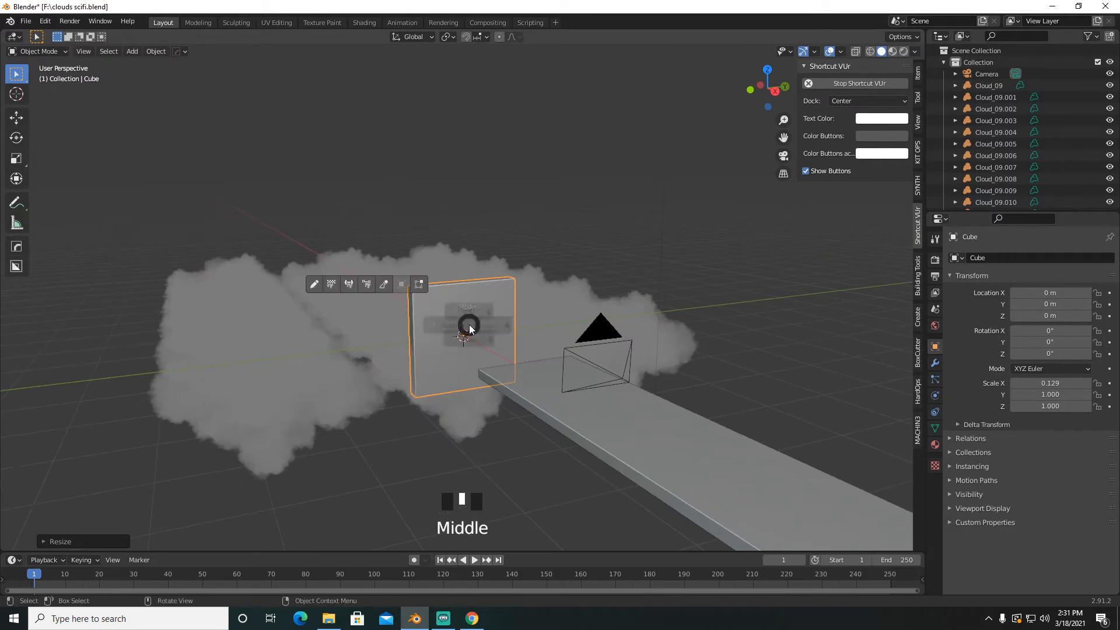
key(x)
click(494, 324)
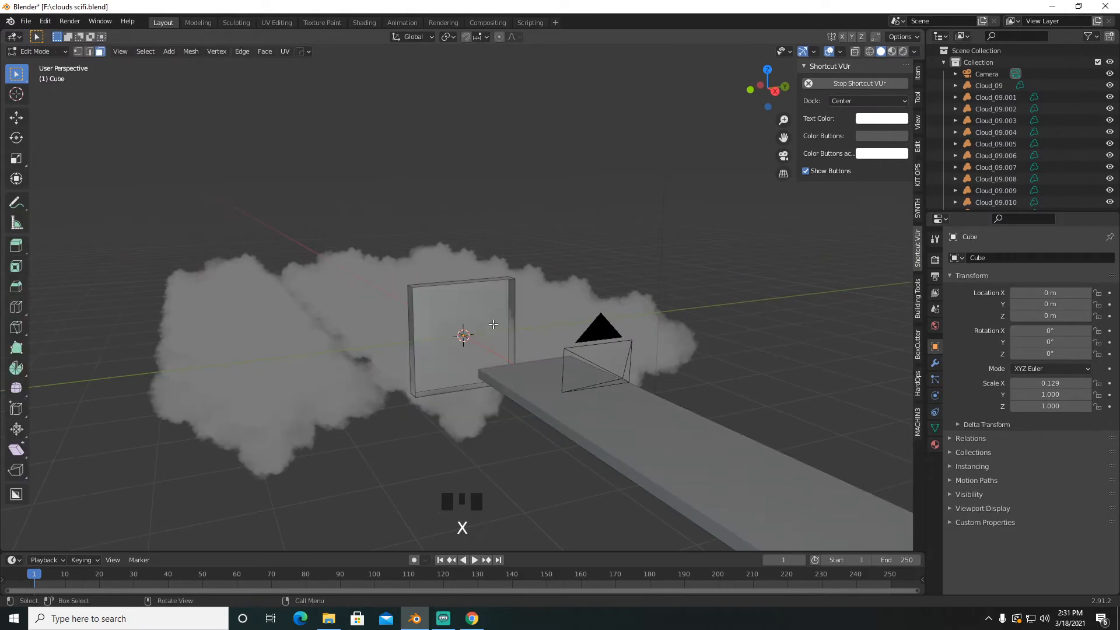
middle_drag(497, 328, 445, 337)
click(495, 337)
key(x)
click(496, 337)
key(Tab)
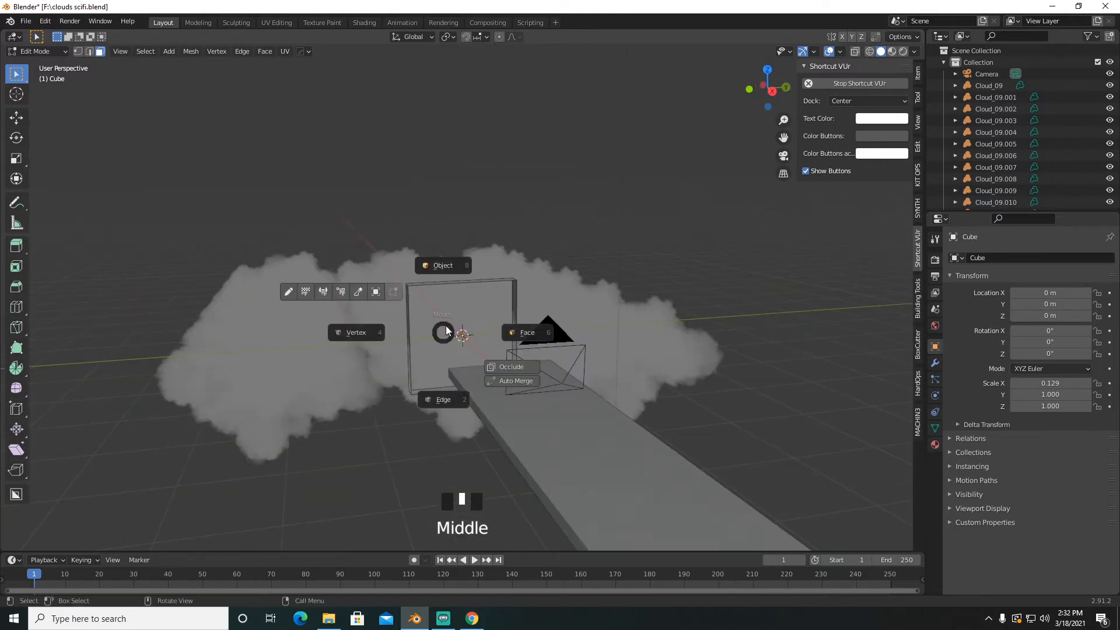
Step: Thicken the square frame with a Solidify modifier of negative offset, widening its borders outward, and apply the modifier
key(Tab)
click(935, 363)
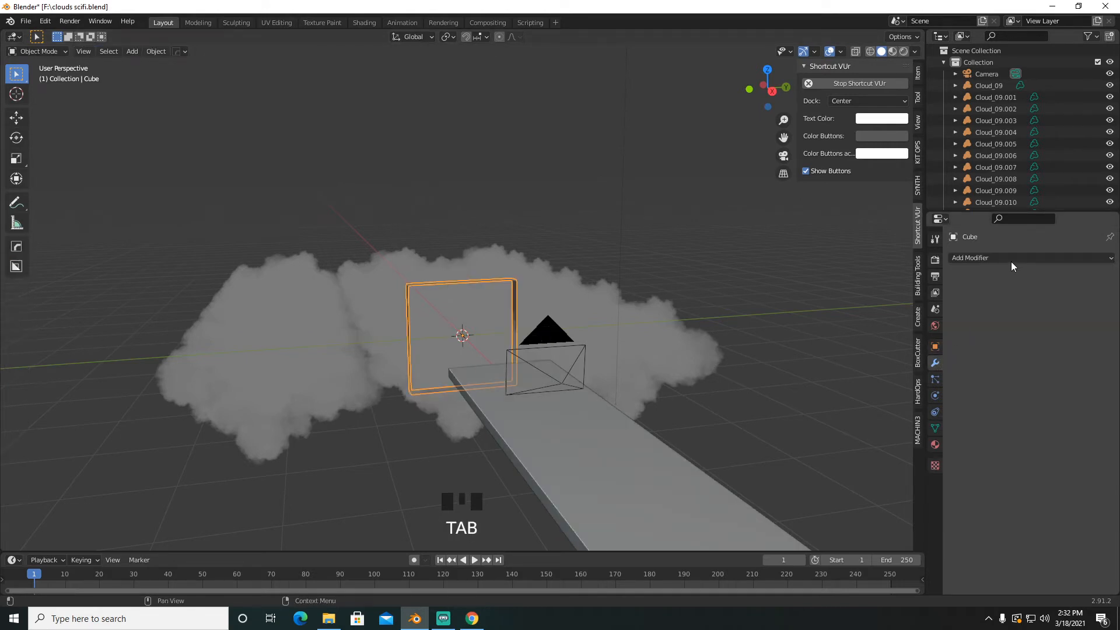
click(1012, 258)
click(878, 445)
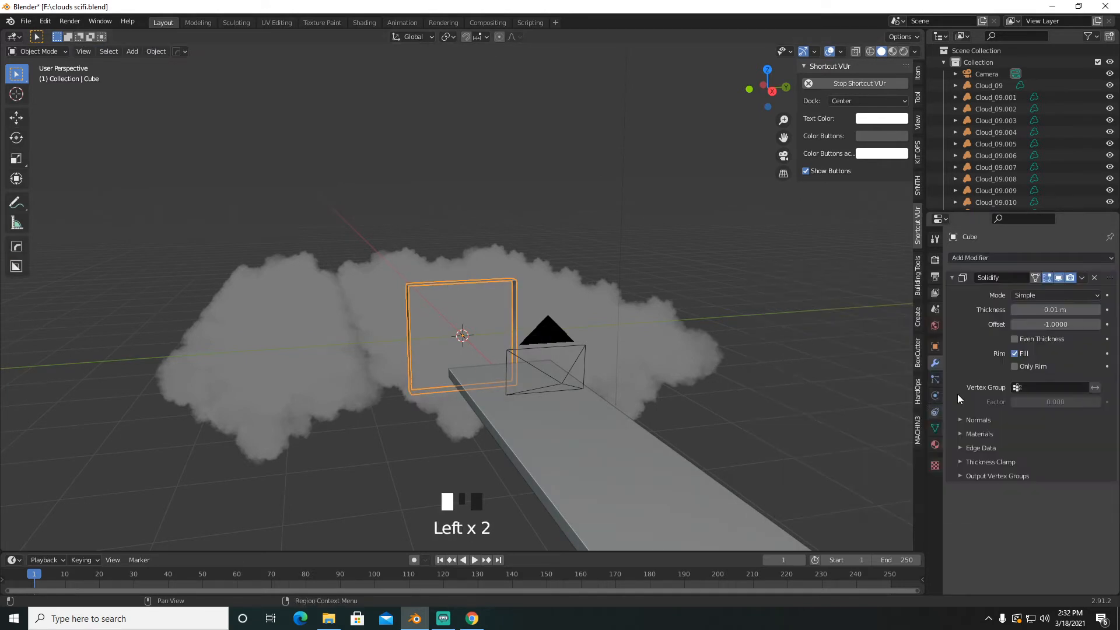
drag(1055, 309, 995, 310)
click(1082, 277)
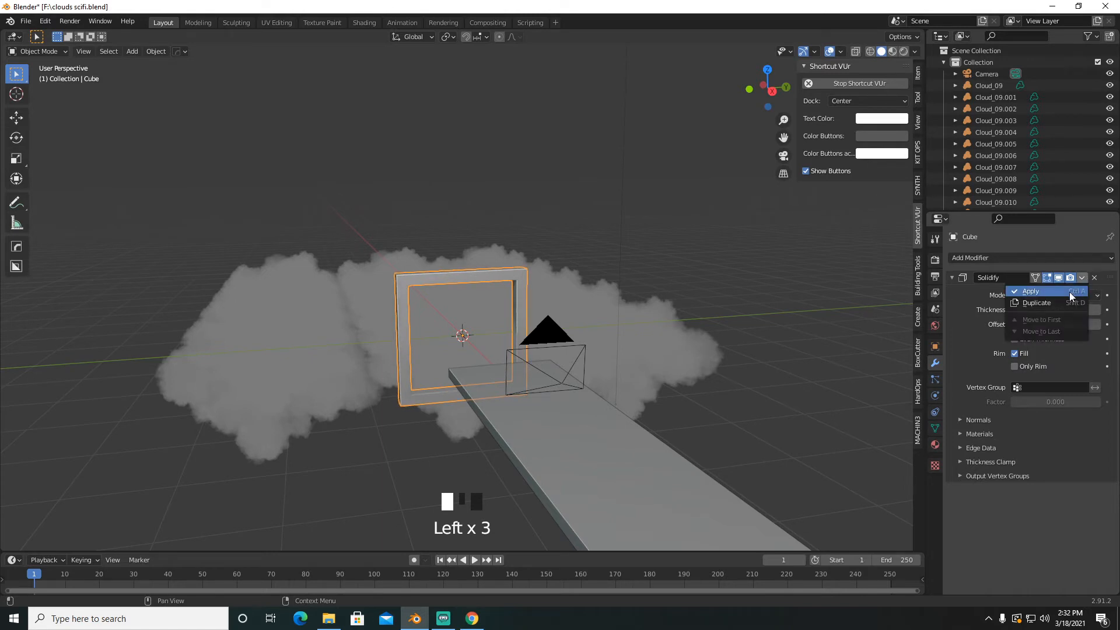
click(991, 288)
key(Tab)
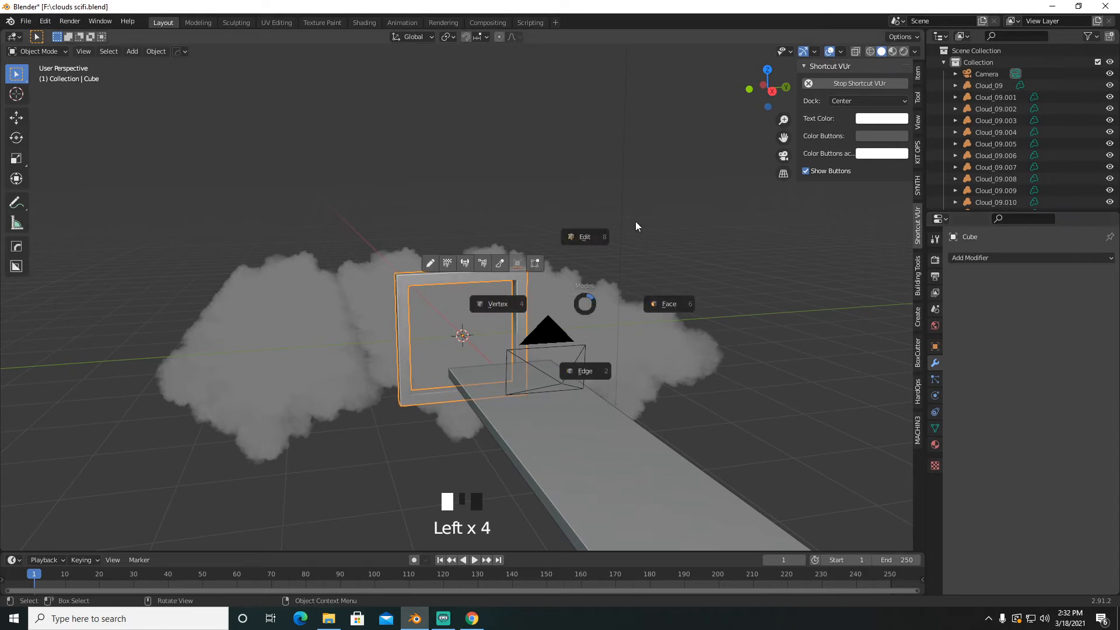
key(Escape)
Step: Give the frame a new material with Metallic 1.000 and a darker grey base colour, previewing it in rendered shading
click(935, 444)
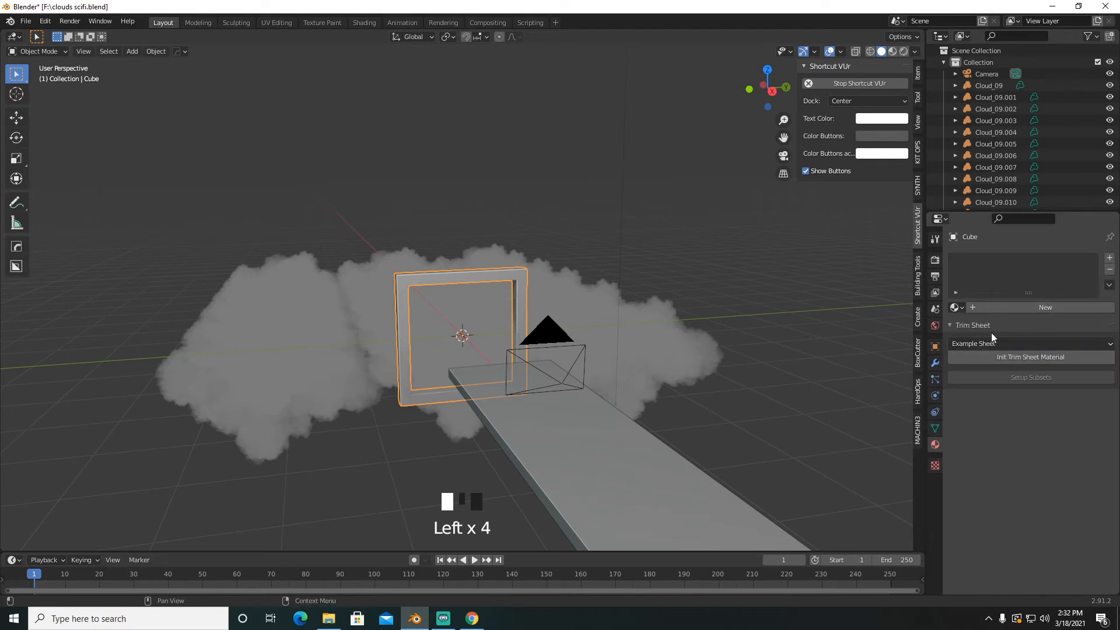
click(1034, 308)
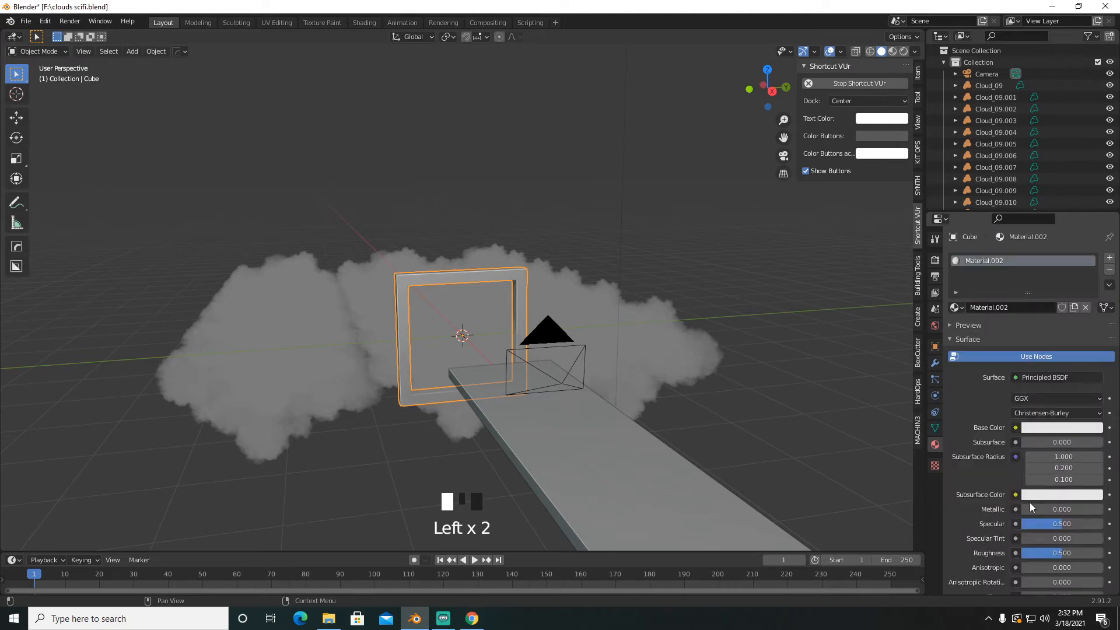
drag(1036, 509, 1100, 509)
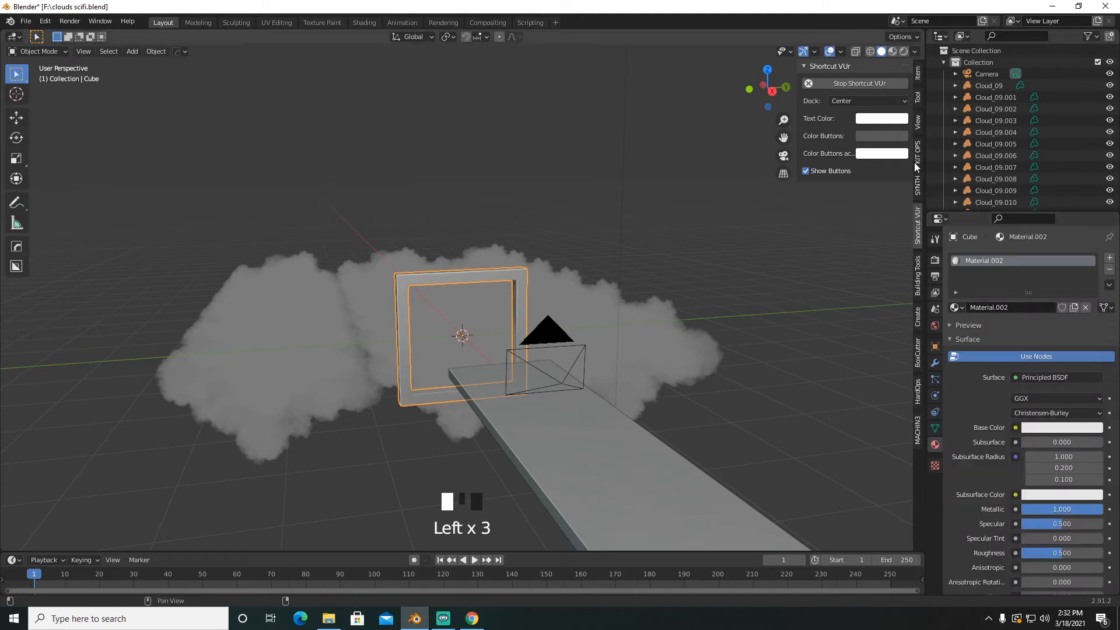
click(903, 50)
click(1090, 428)
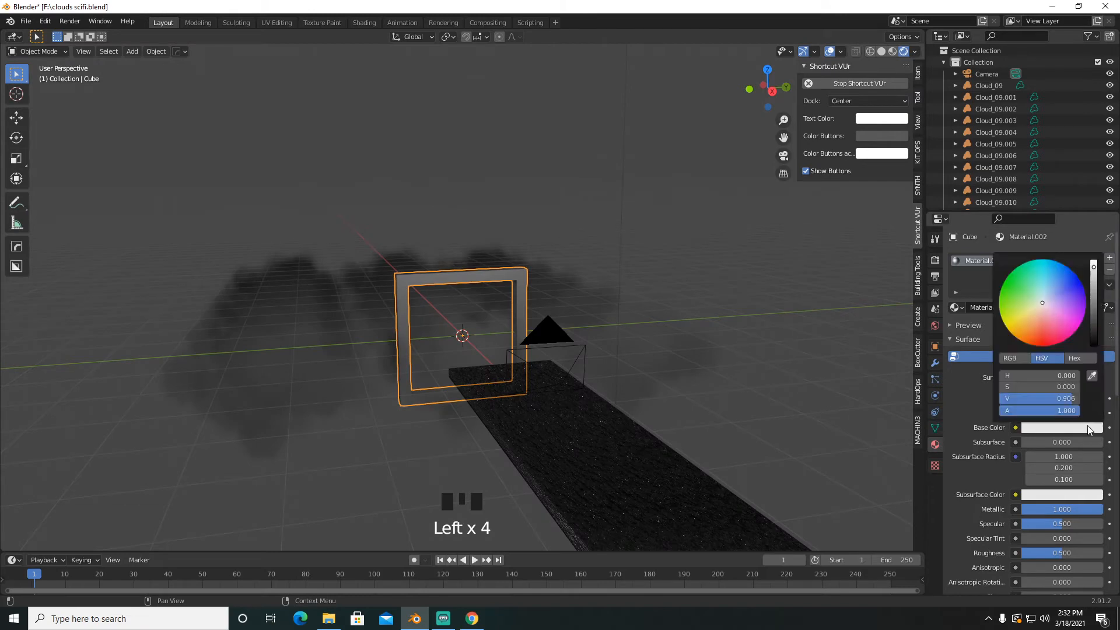
drag(1096, 283, 1094, 302)
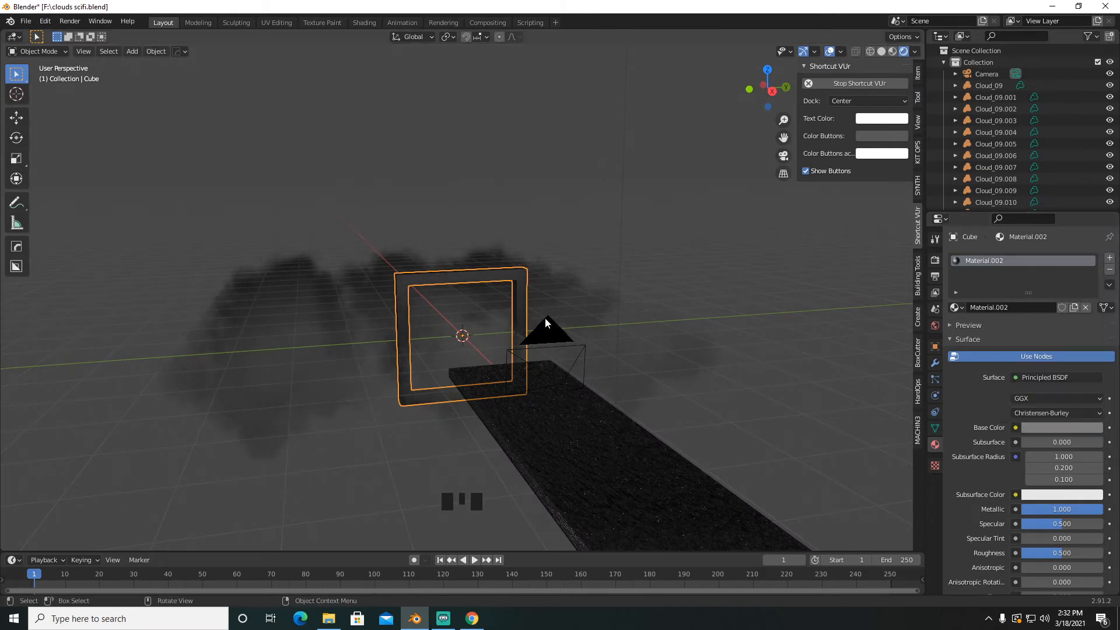
Step: Enter Edit Mode on the frame and try to loop-select the faces lining its opening
key(Tab)
click(547, 324)
middle_drag(548, 323, 523, 322)
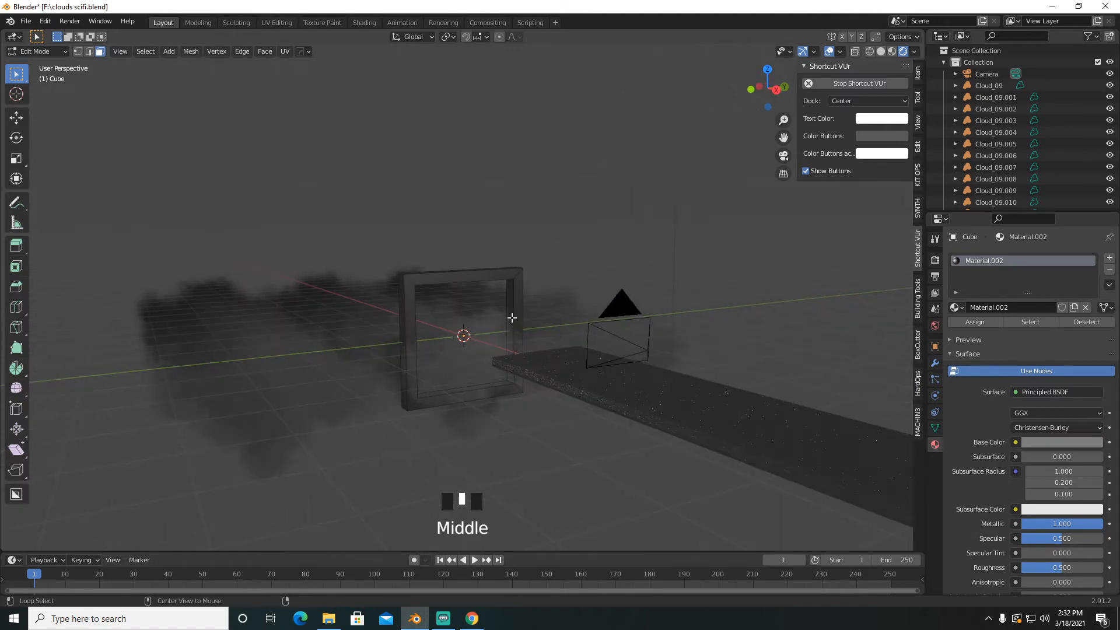
alt+click(512, 318)
alt+click(512, 318)
click(569, 294)
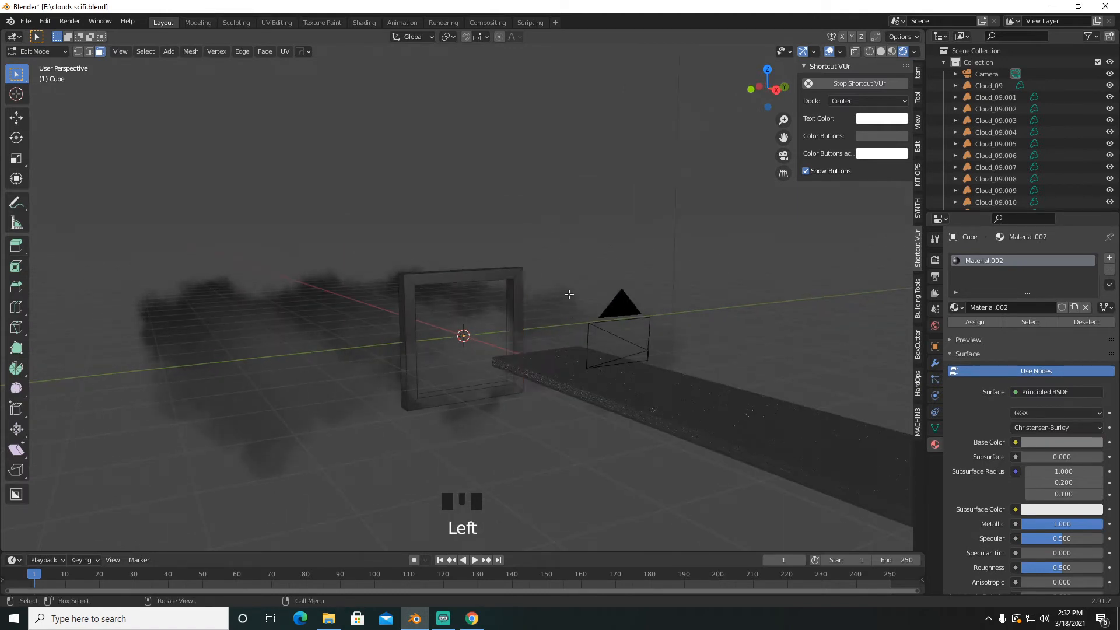
alt+click(511, 324)
click(545, 312)
middle_drag(545, 313, 509, 340)
alt+click(502, 328)
click(549, 310)
Step: Select the four inner faces lining the frame's opening, one after another
shift+click(506, 340)
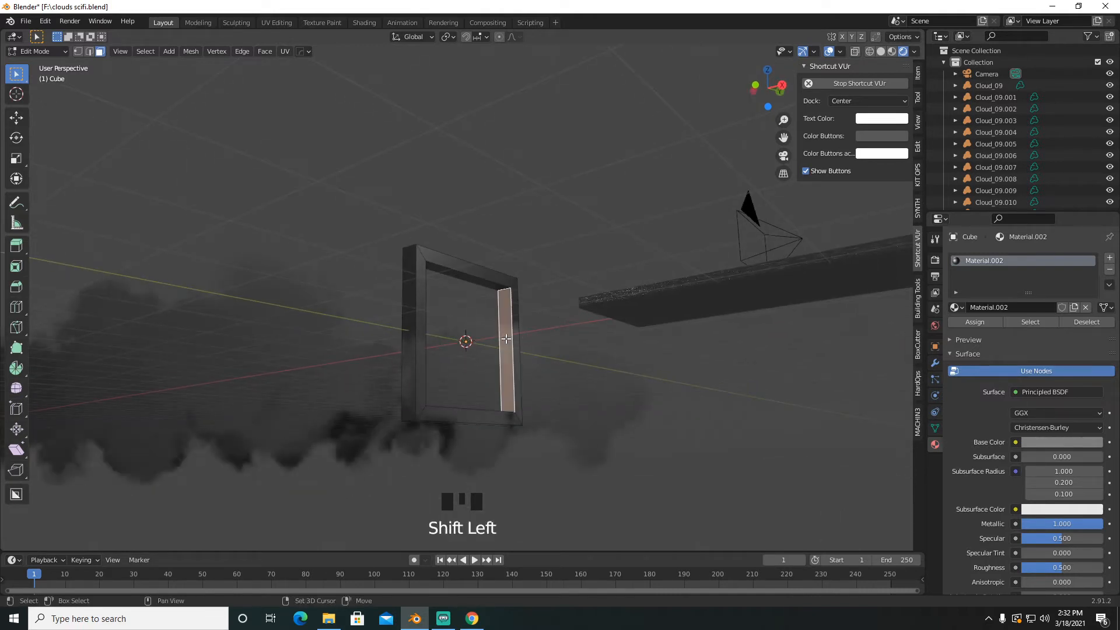
shift+click(496, 293)
middle_drag(496, 294, 440, 331)
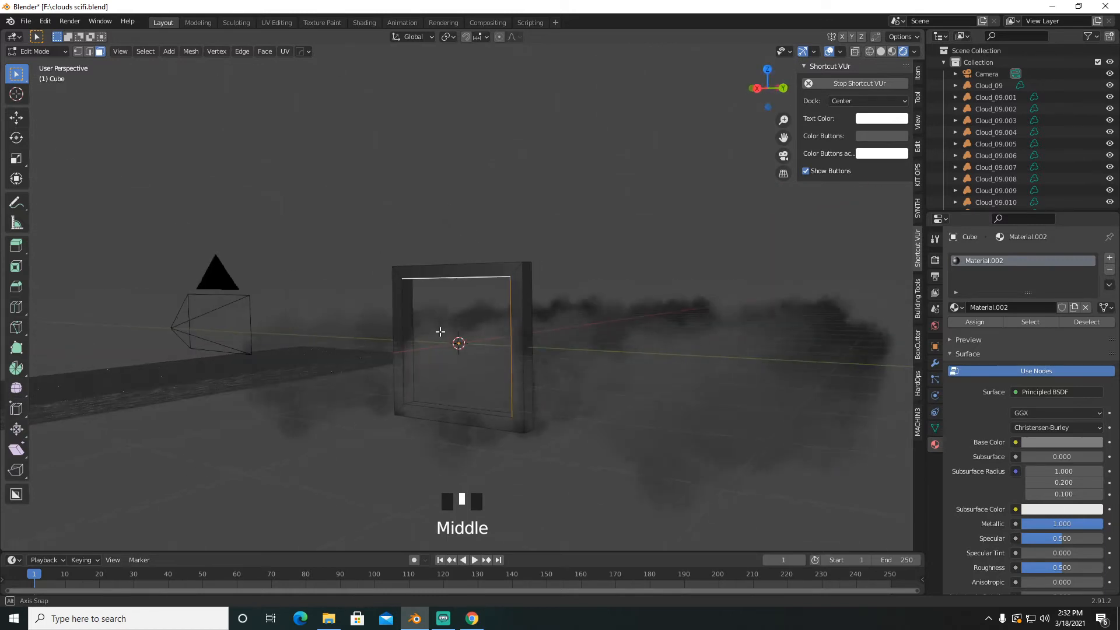
shift+click(410, 317)
middle_drag(441, 400, 590, 405)
shift+click(458, 404)
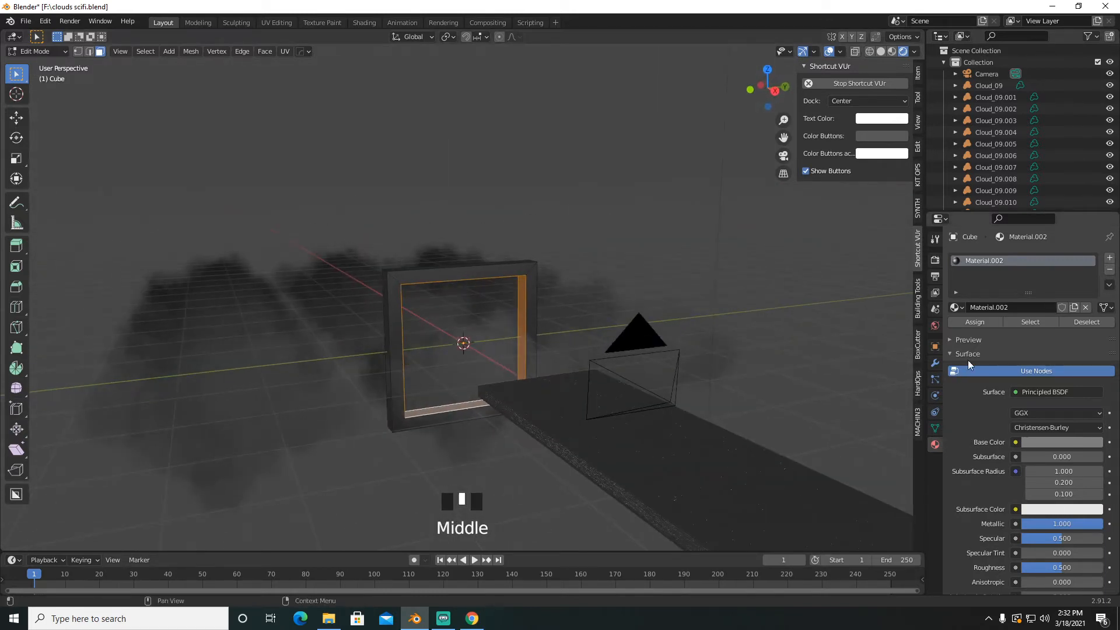
Step: Return to Object Mode and replace the frame's material with the existing Material.001
click(1109, 270)
key(Tab)
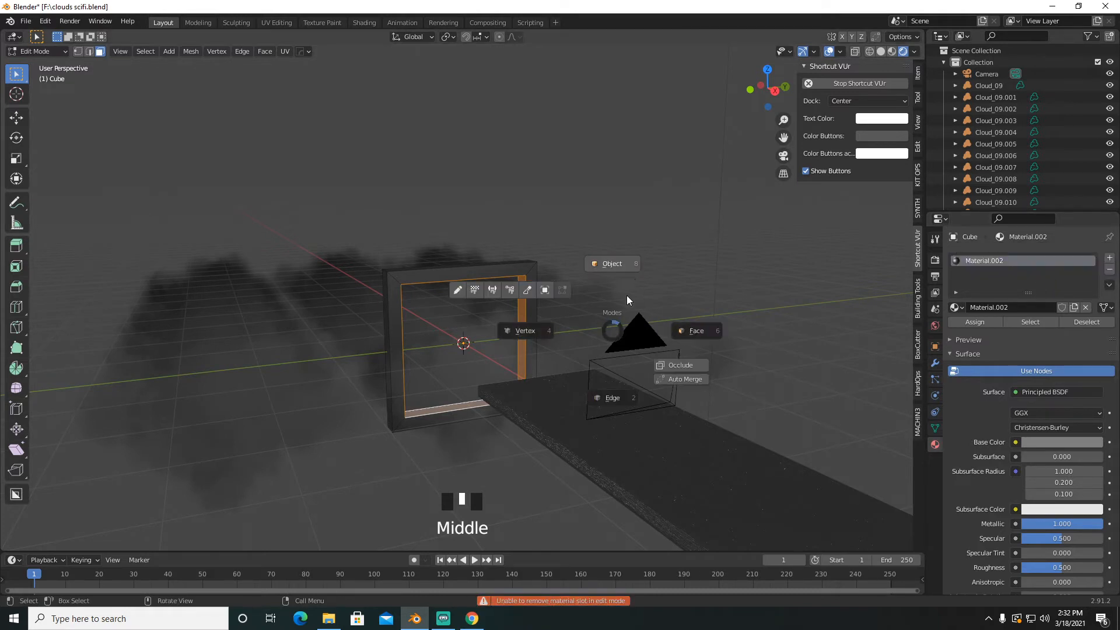
click(957, 308)
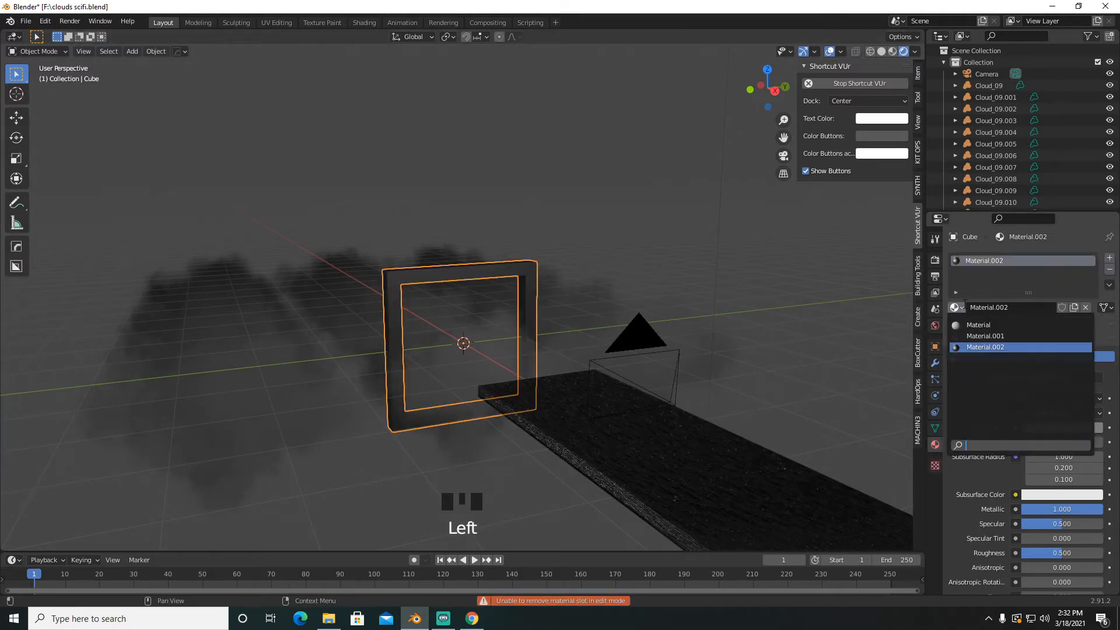
click(967, 335)
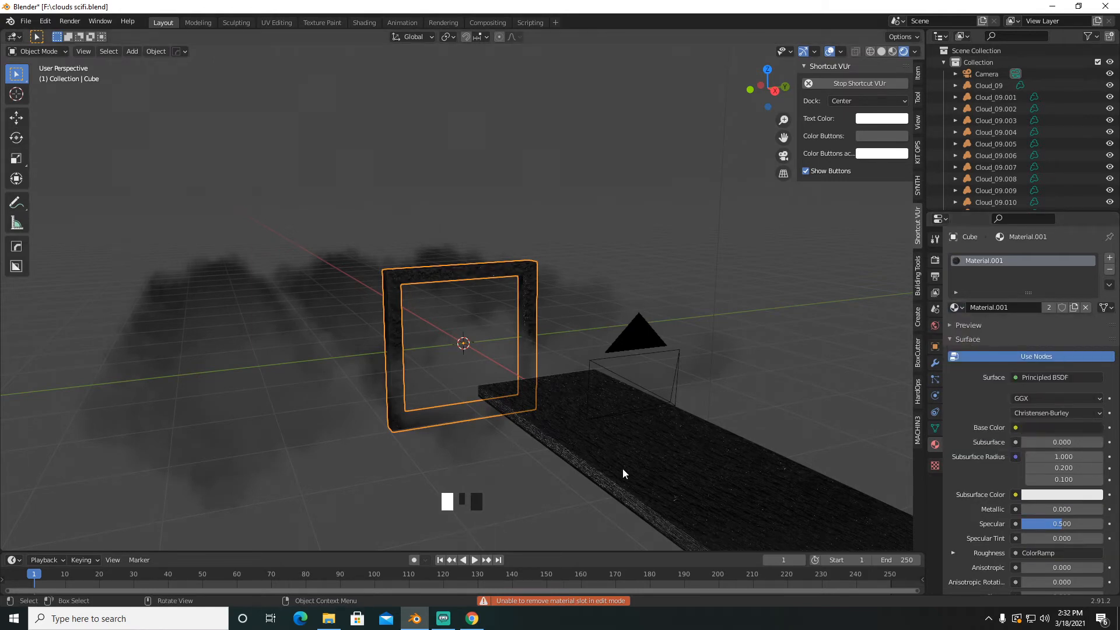
Step: Add a second material slot with a new Emission material and assign it to the frame's selected inner faces
click(1109, 257)
click(1021, 328)
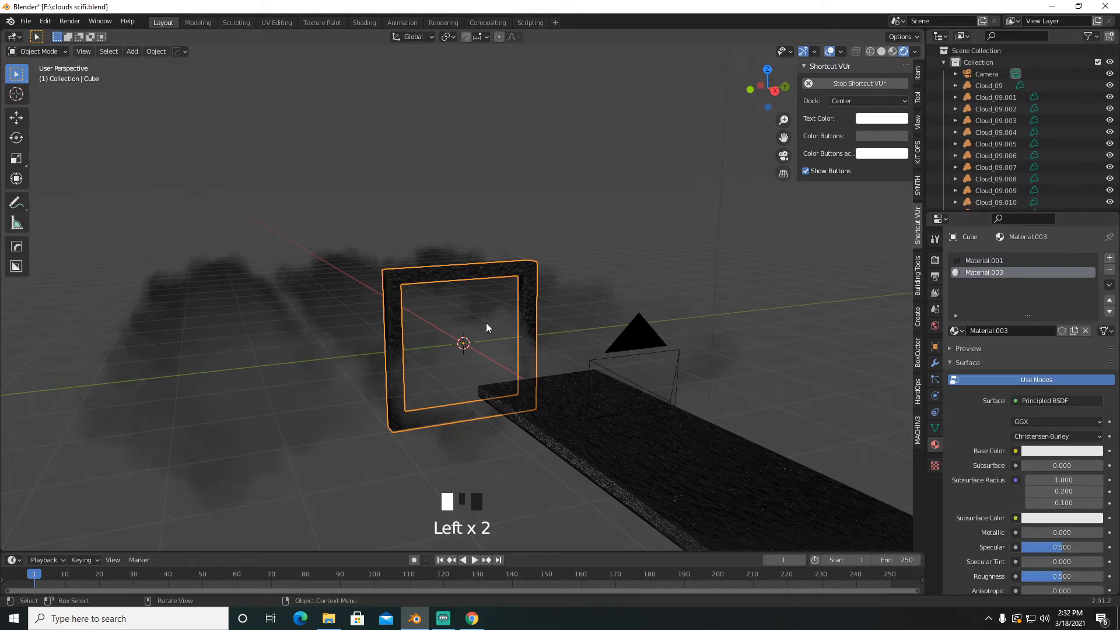
key(Tab)
mouse_move(571, 321)
middle_down()
mouse_move(582, 330)
mouse_move(496, 330)
mouse_move(583, 338)
middle_up()
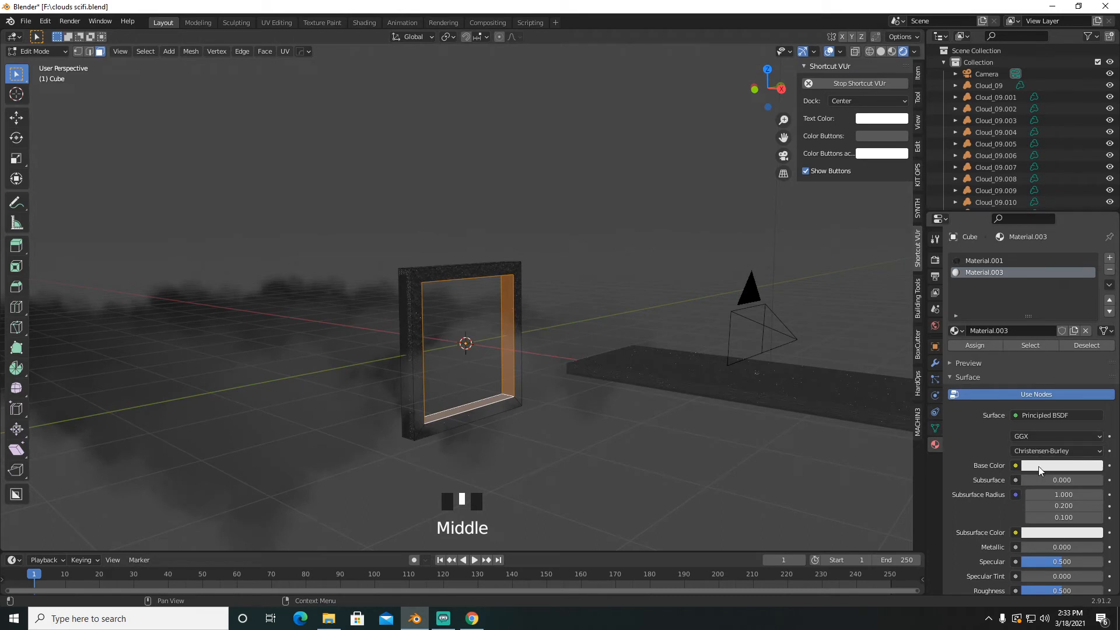
click(1038, 414)
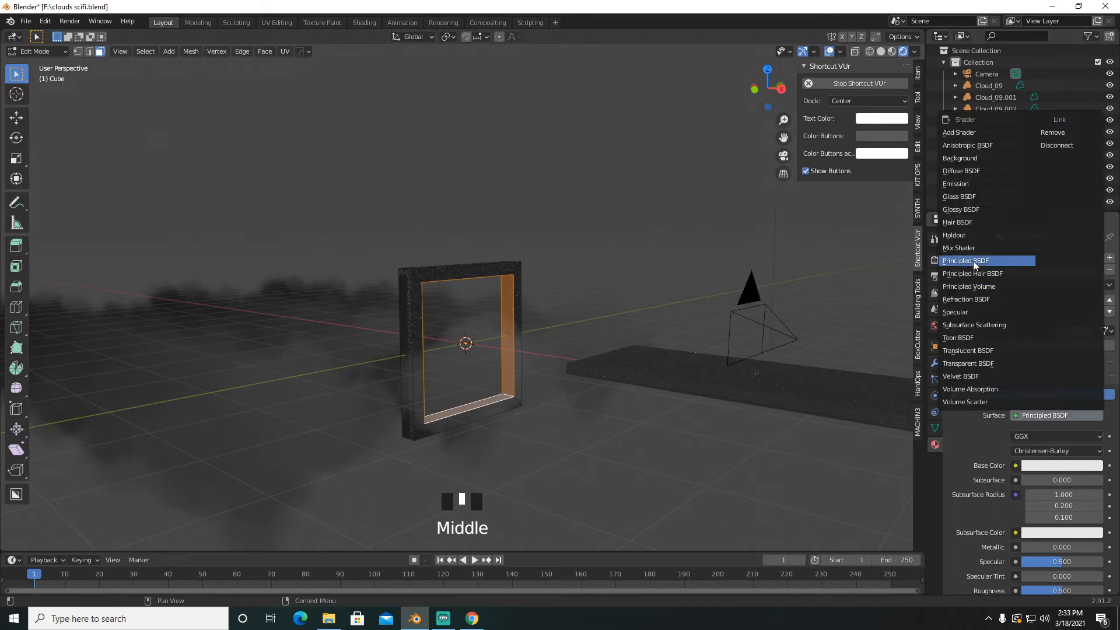
click(967, 185)
click(978, 345)
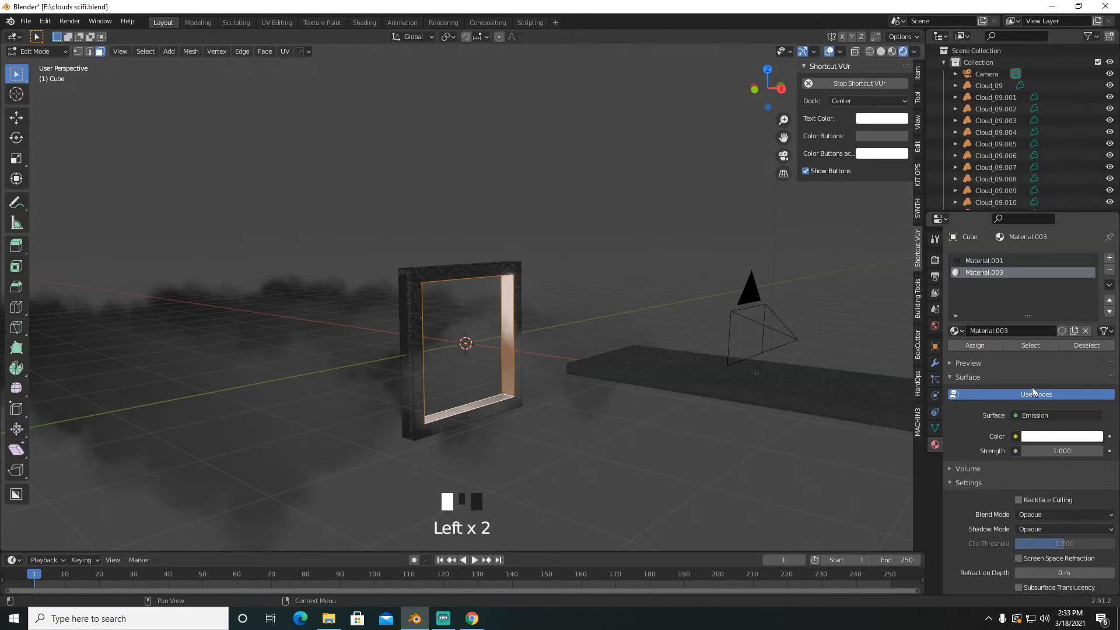
Step: Set the emission colour to bright cyan blue with a strength of 10, and leave Edit Mode
click(1070, 438)
drag(1049, 298, 1048, 275)
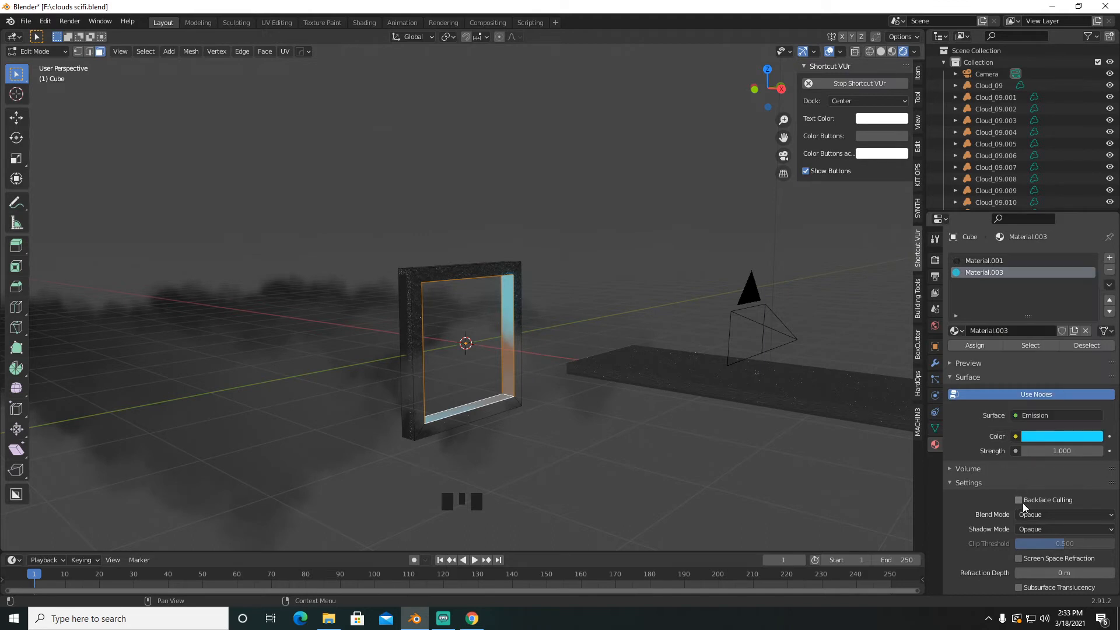
click(1060, 451)
text(1.0)
click(1060, 453)
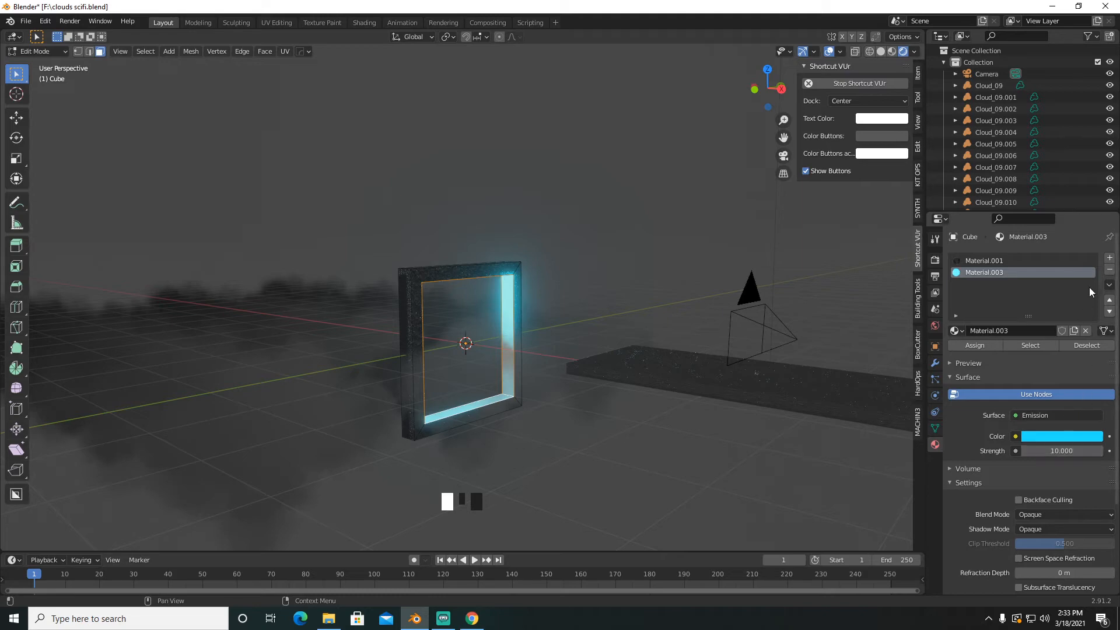
key(Tab)
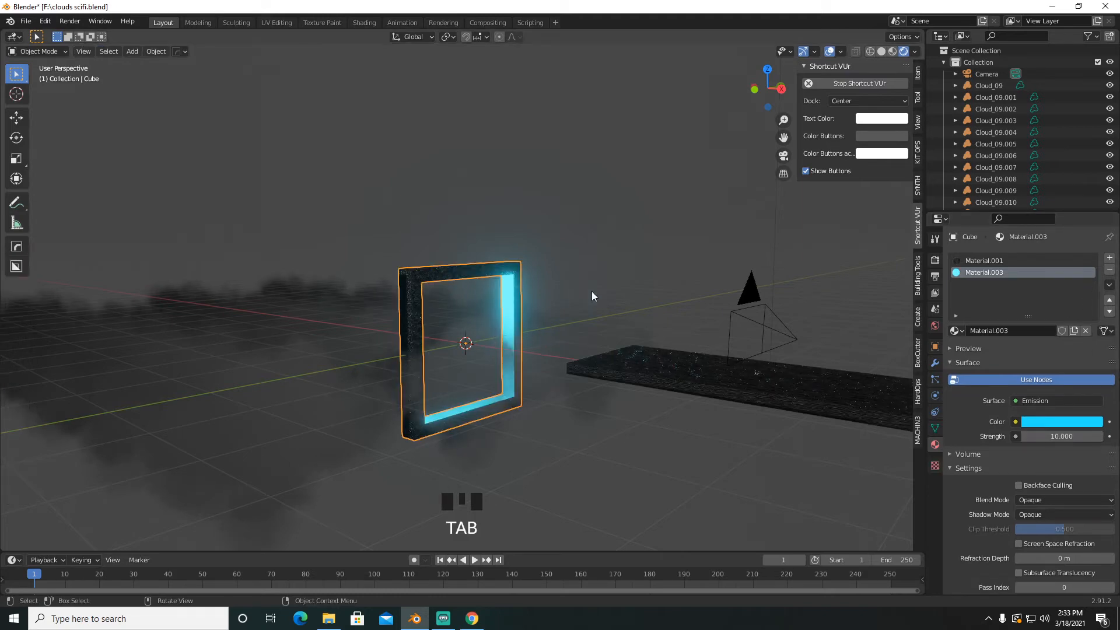
Step: From the camera view, enlarge the glowing frame and rotate it about 50° into a diamond
middle_drag(592, 291, 542, 289)
key(KP_0)
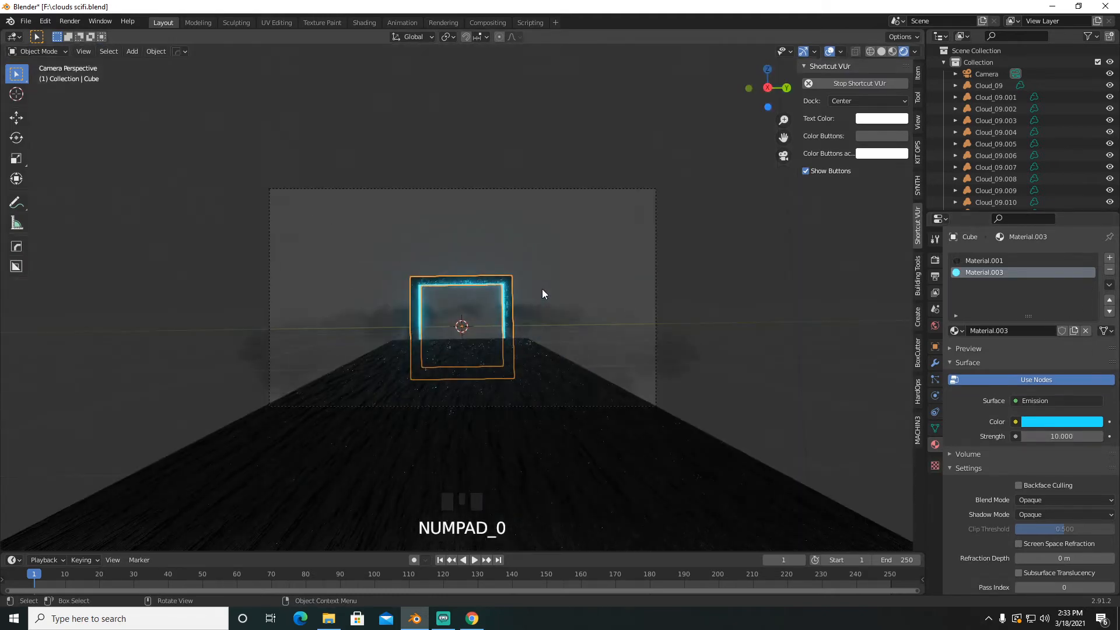
key(s)
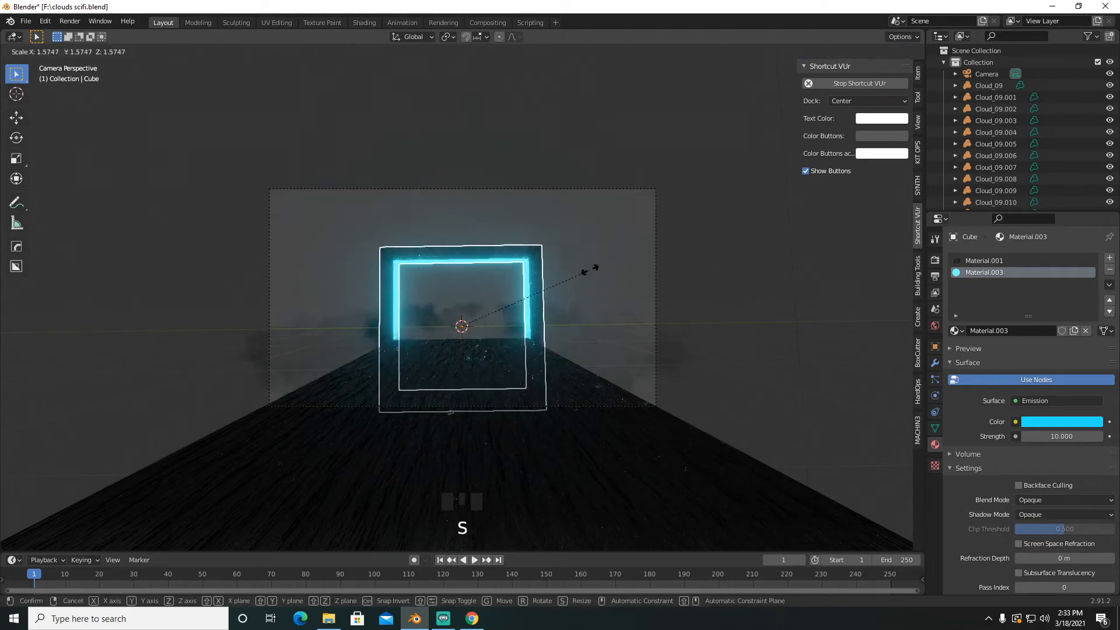
click(607, 261)
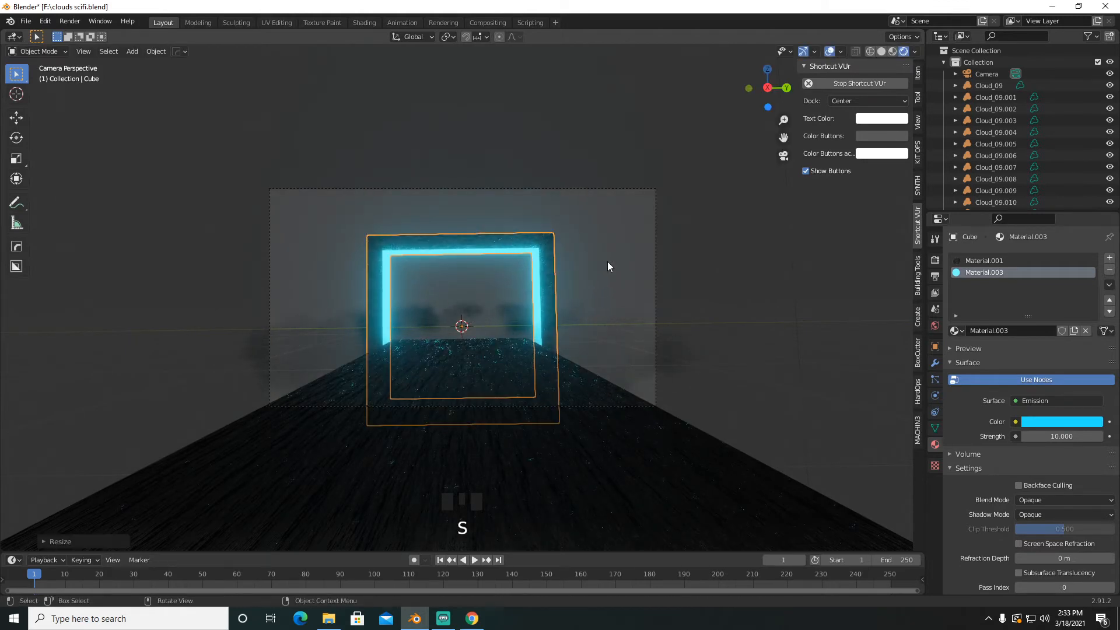
key(r)
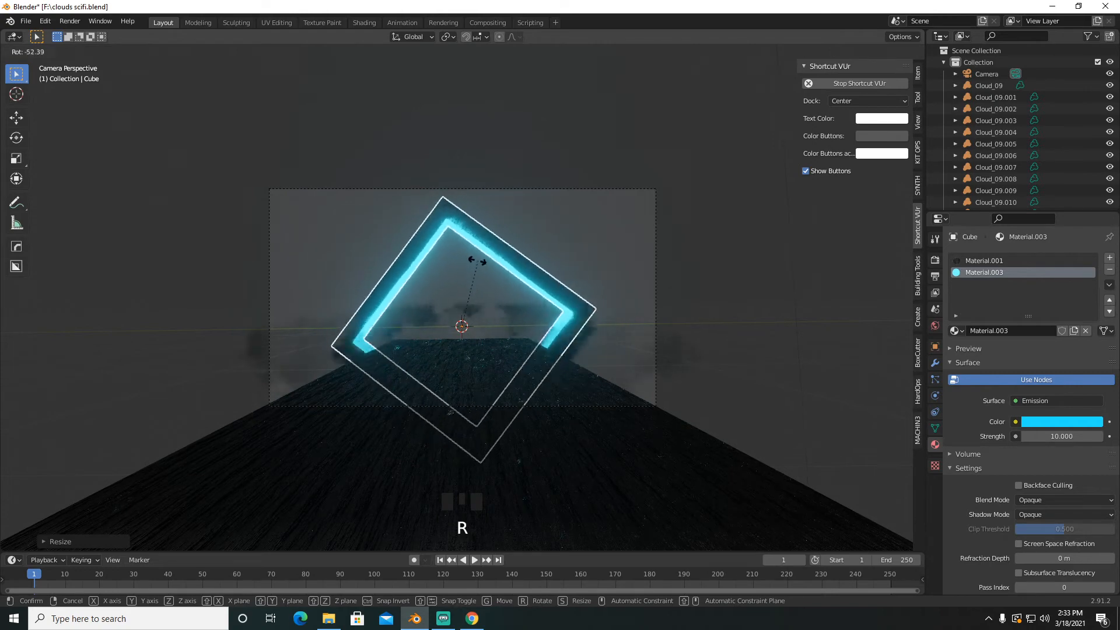
click(475, 259)
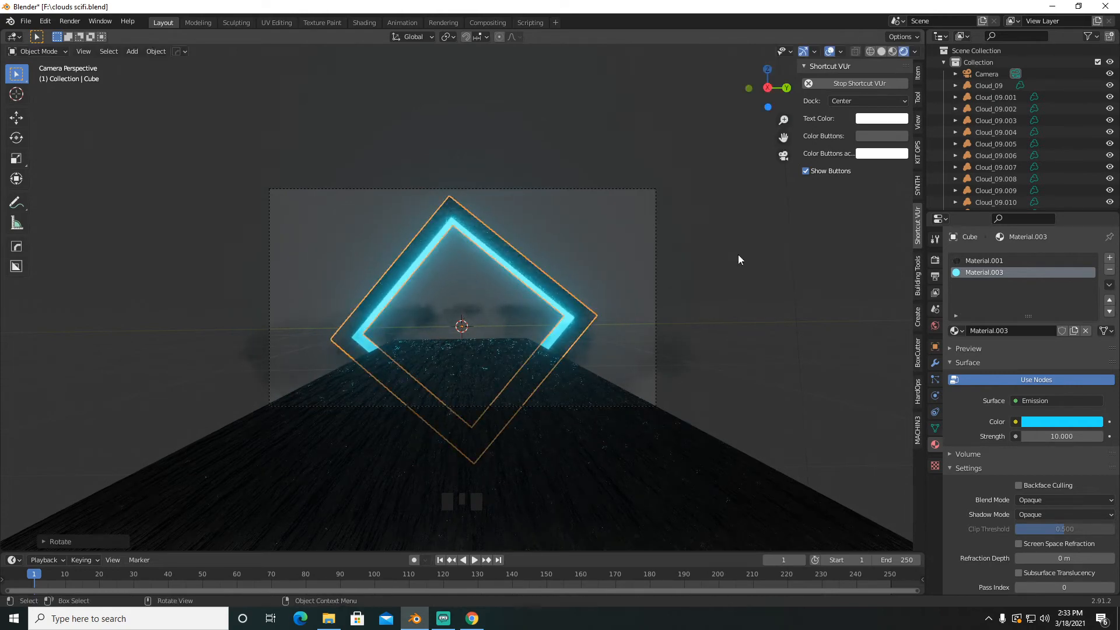
Step: Switch the render engine to Cycles and save the file
click(936, 260)
click(1036, 259)
click(1035, 295)
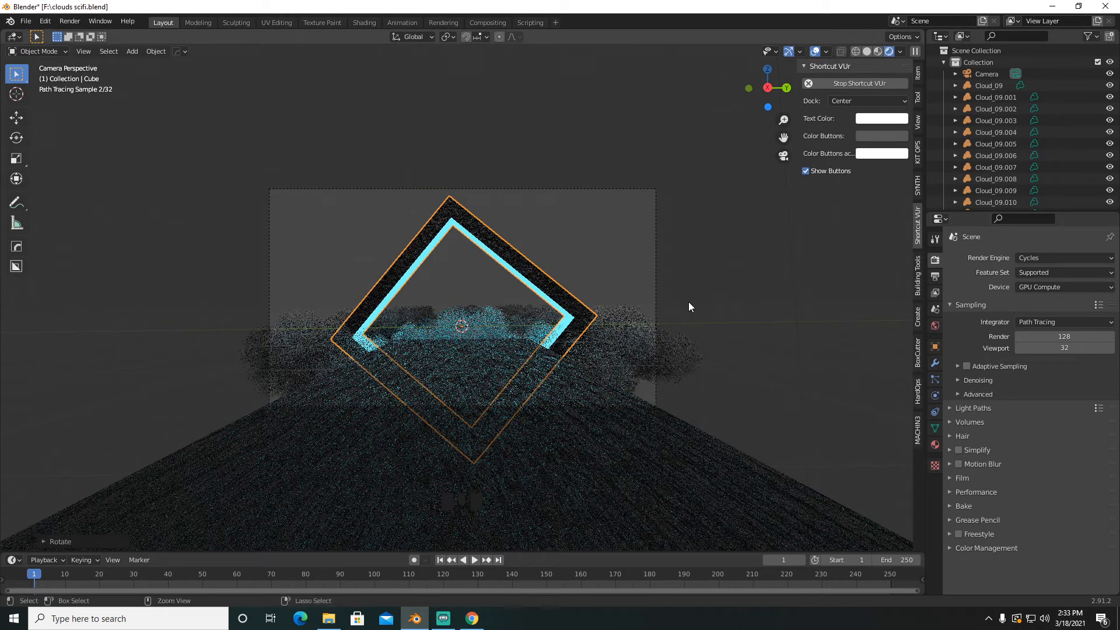
key(ctrl+s)
key(ctrl+s)
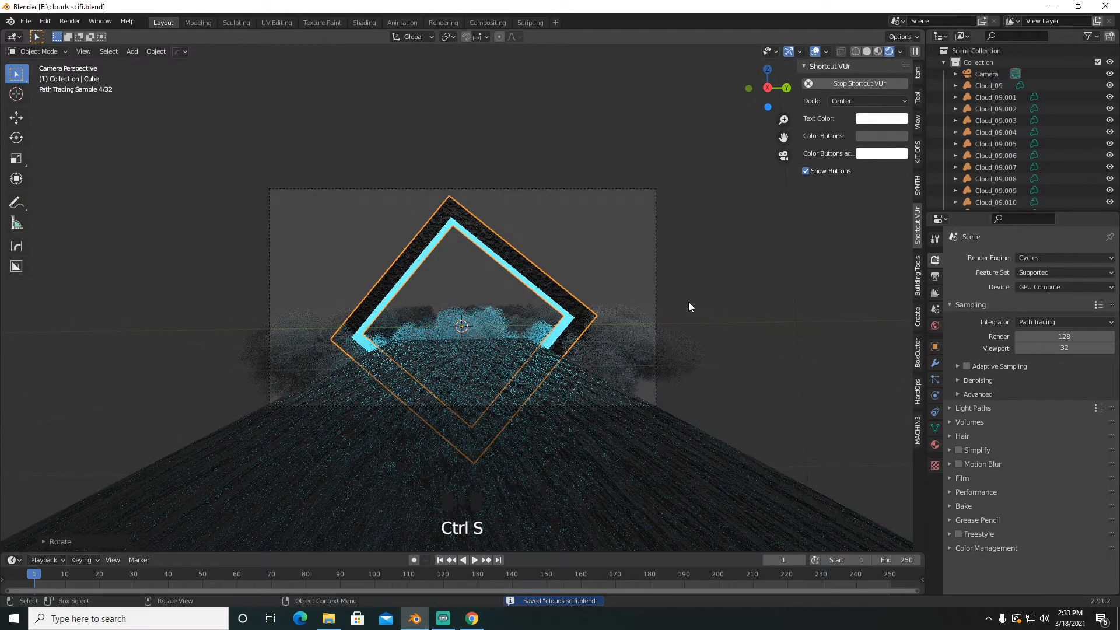
Step: Scale the diamond frame up by about 1.18 and set the render engine back to Eevee
key(s)
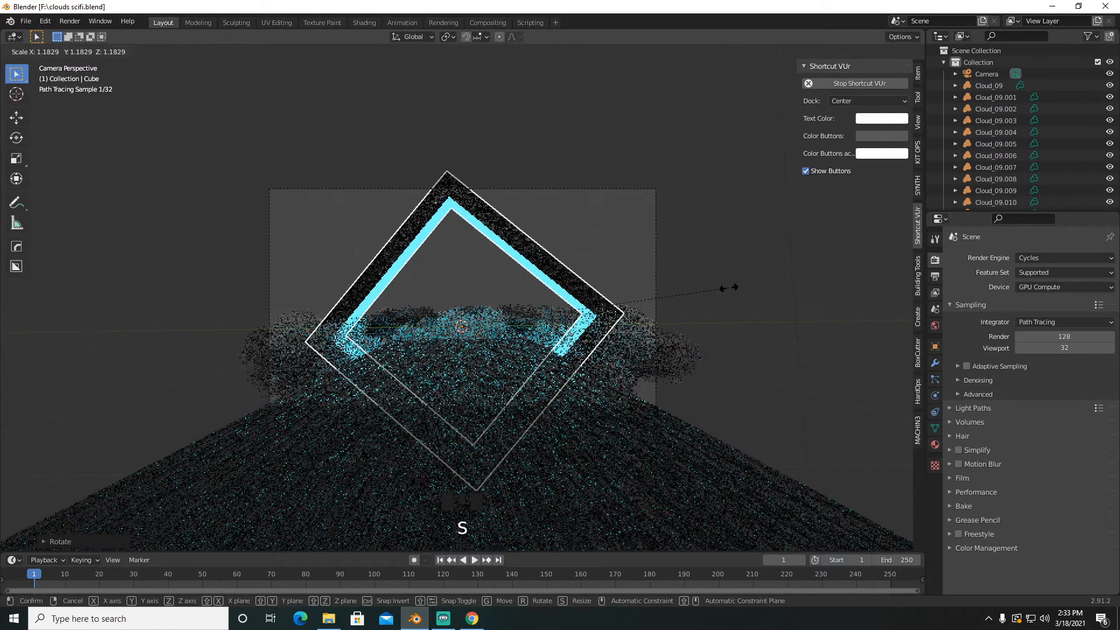
click(731, 287)
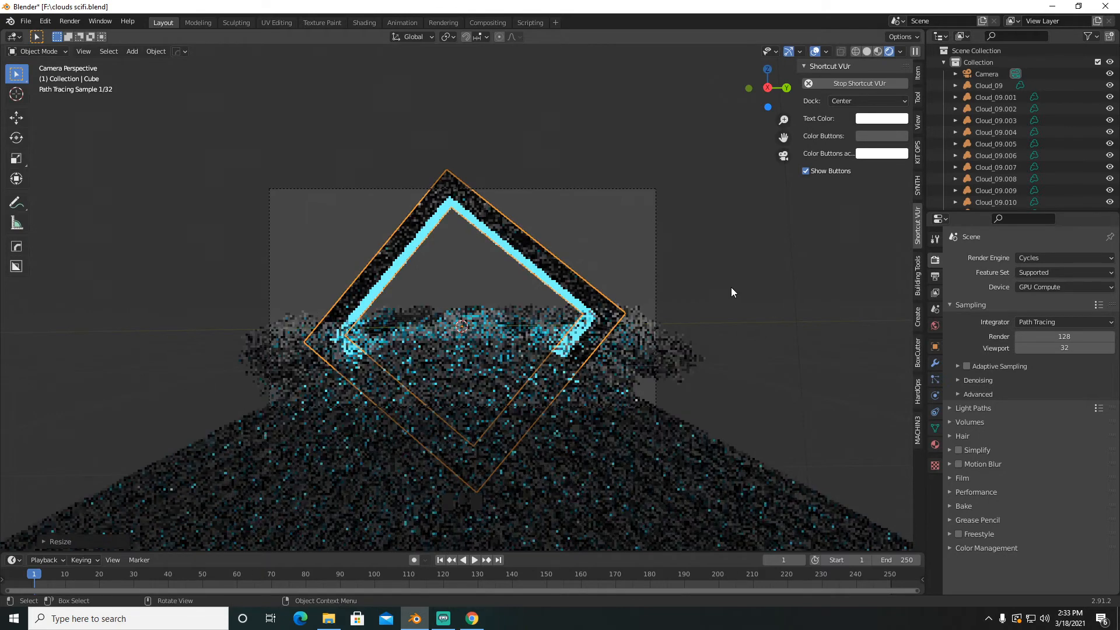
click(1062, 258)
click(1061, 270)
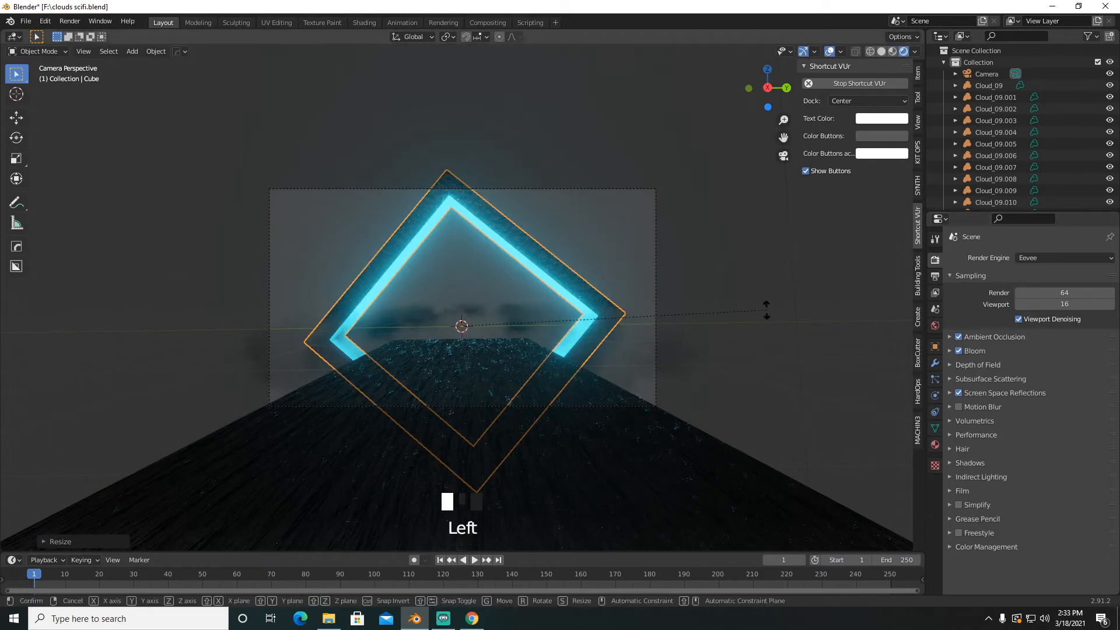
Step: Rotate the glowing diamond frame about 6.5° so it stands upright, and duplicate it in place
key(r)
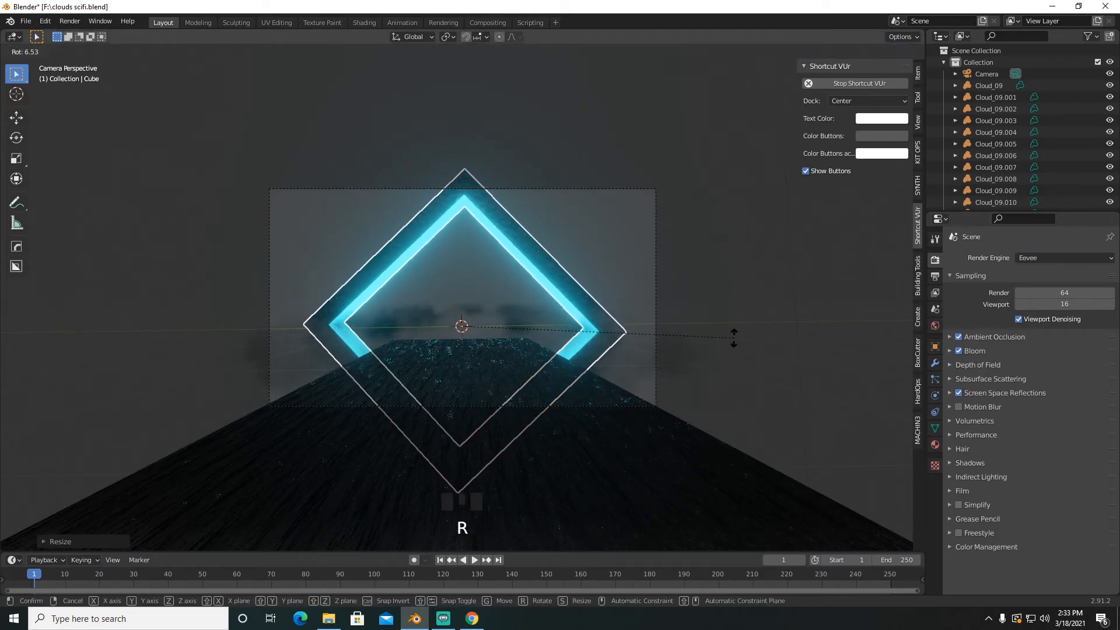
click(734, 338)
key(shift+d)
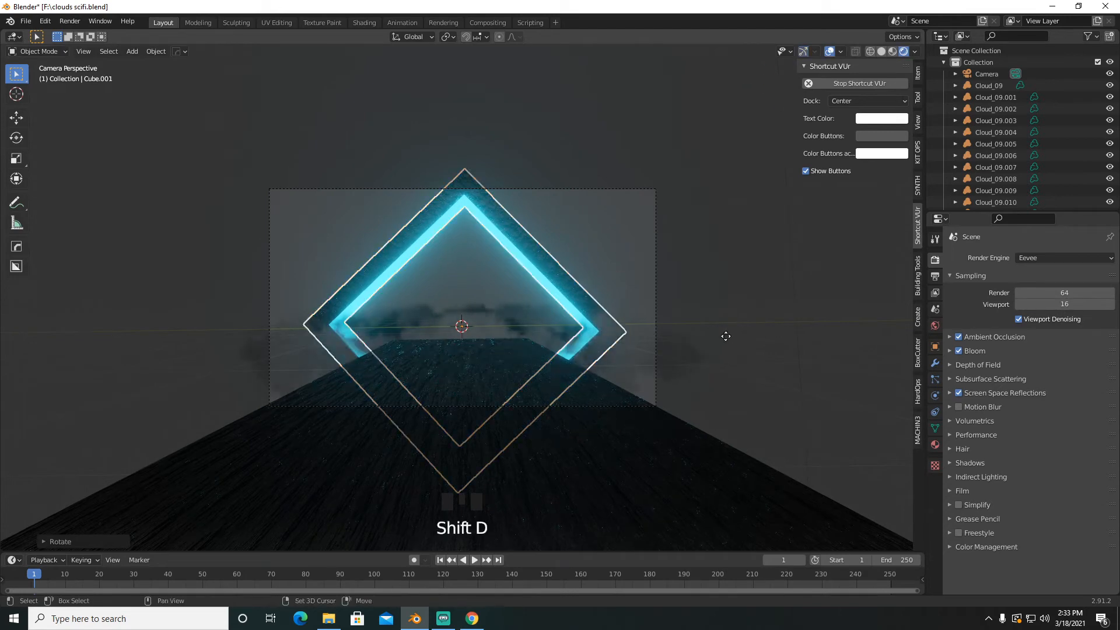
click(726, 336)
Step: Move the duplicated diamond frame back along the X axis behind the original and scale it down slightly
key(g)
key(x)
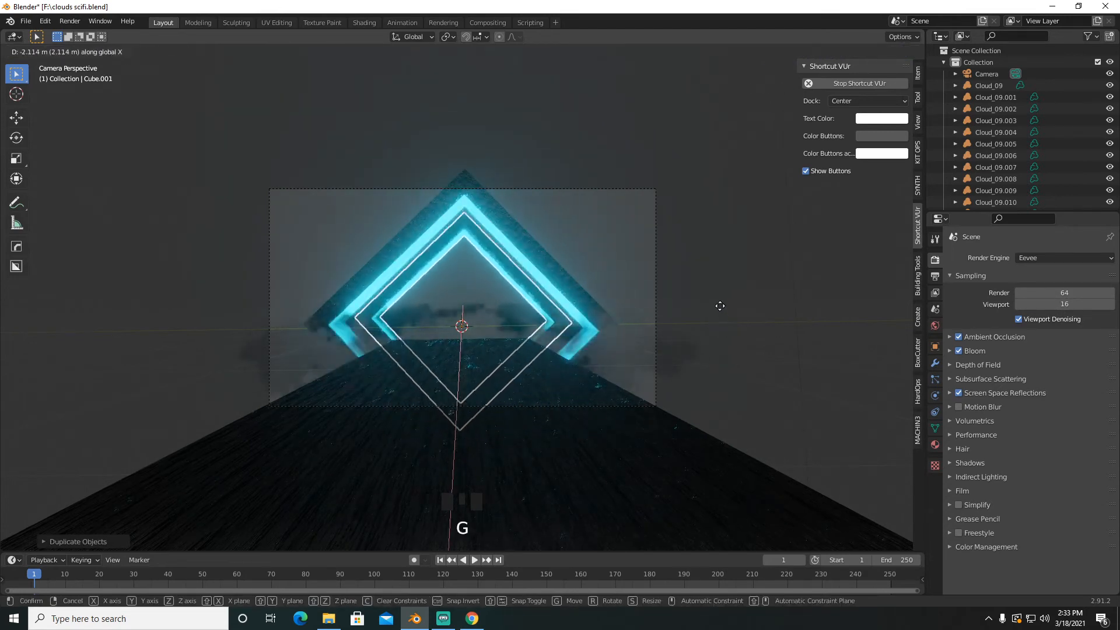
key(s)
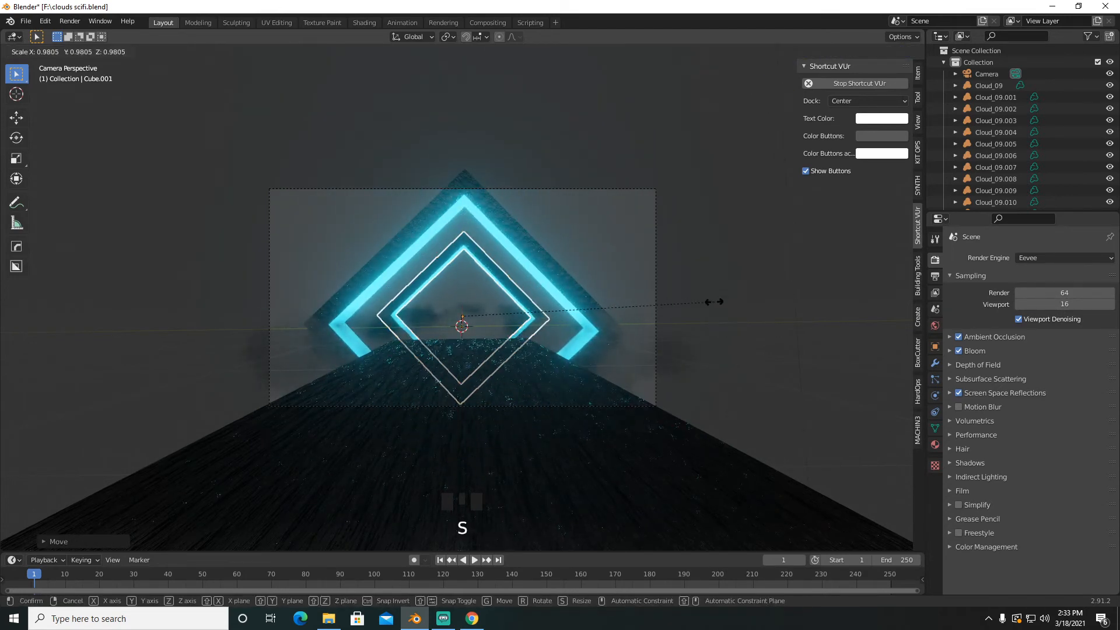
click(706, 316)
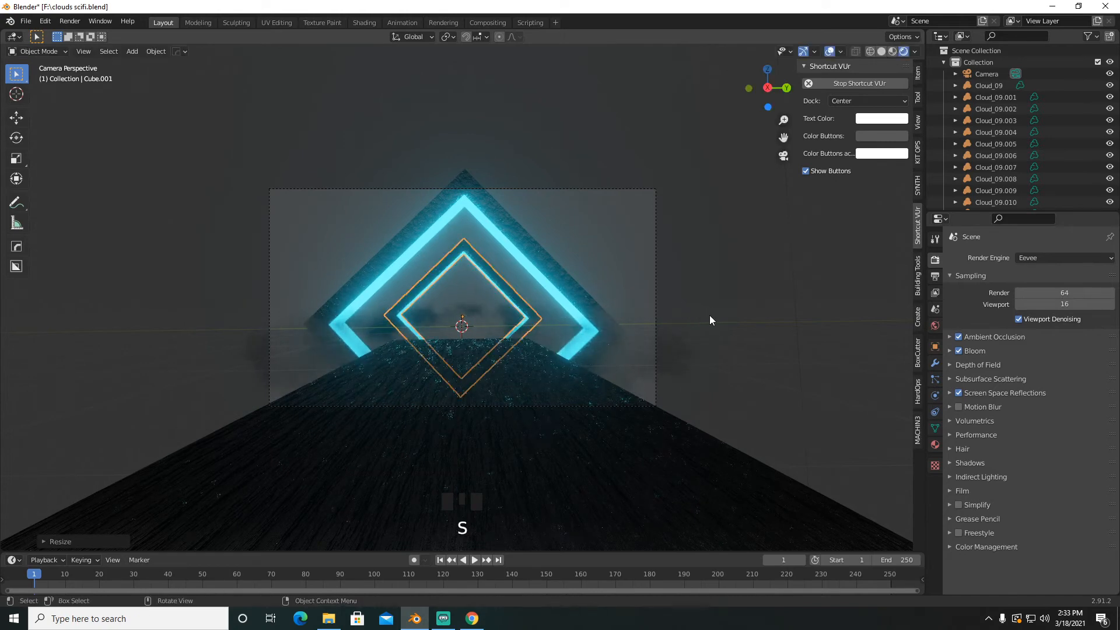
Step: Switch the render engine to Cycles and enable NLM denoising for the render
click(1052, 261)
click(1033, 295)
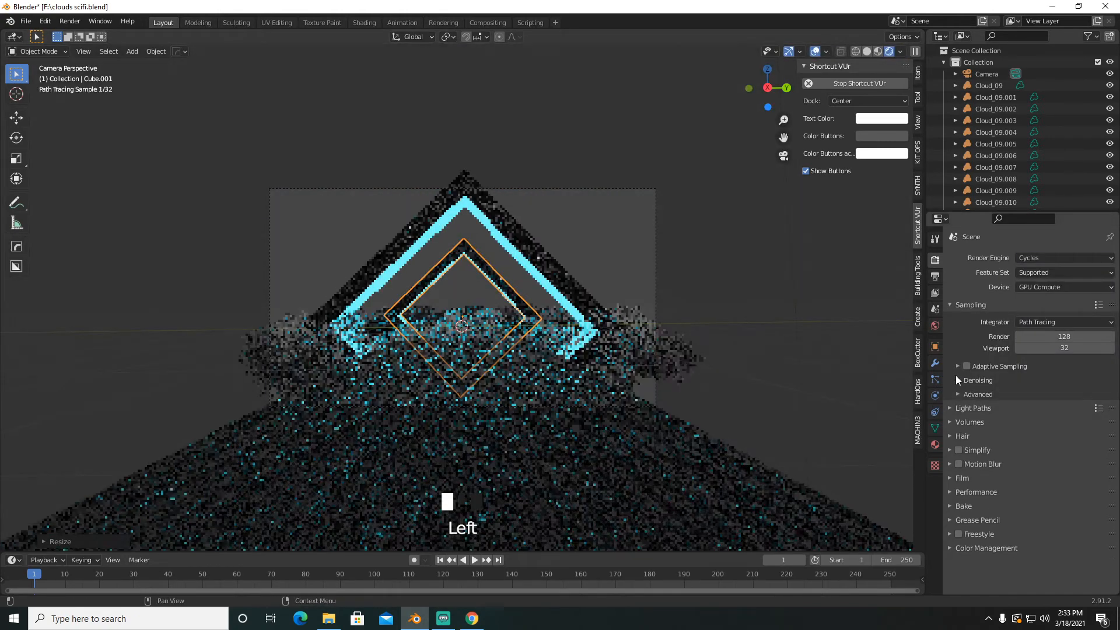
click(957, 378)
click(1018, 397)
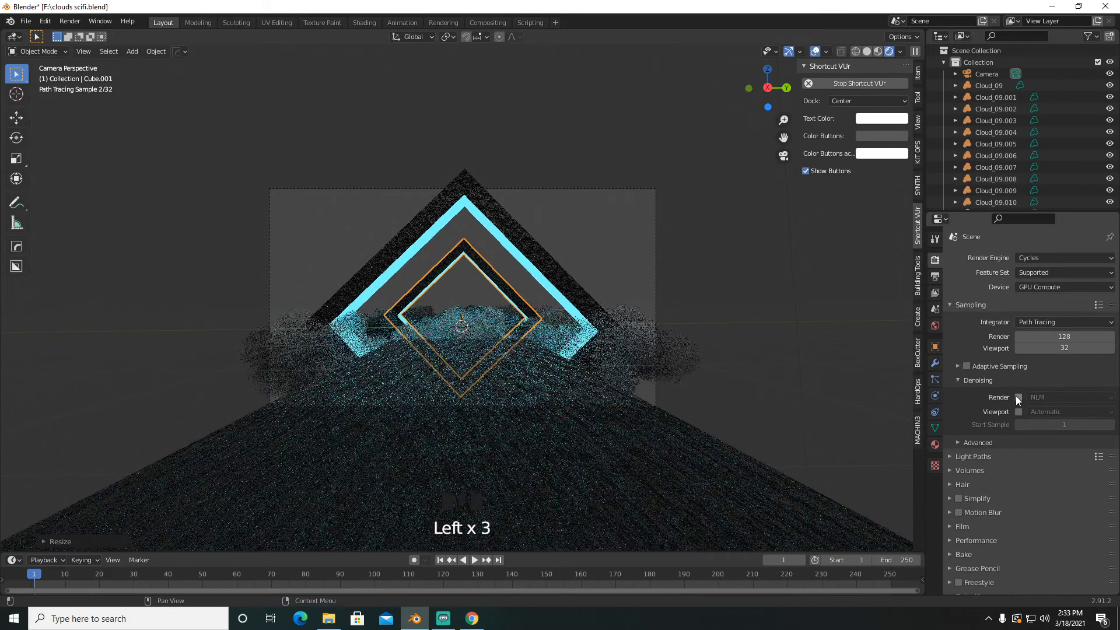
click(1018, 397)
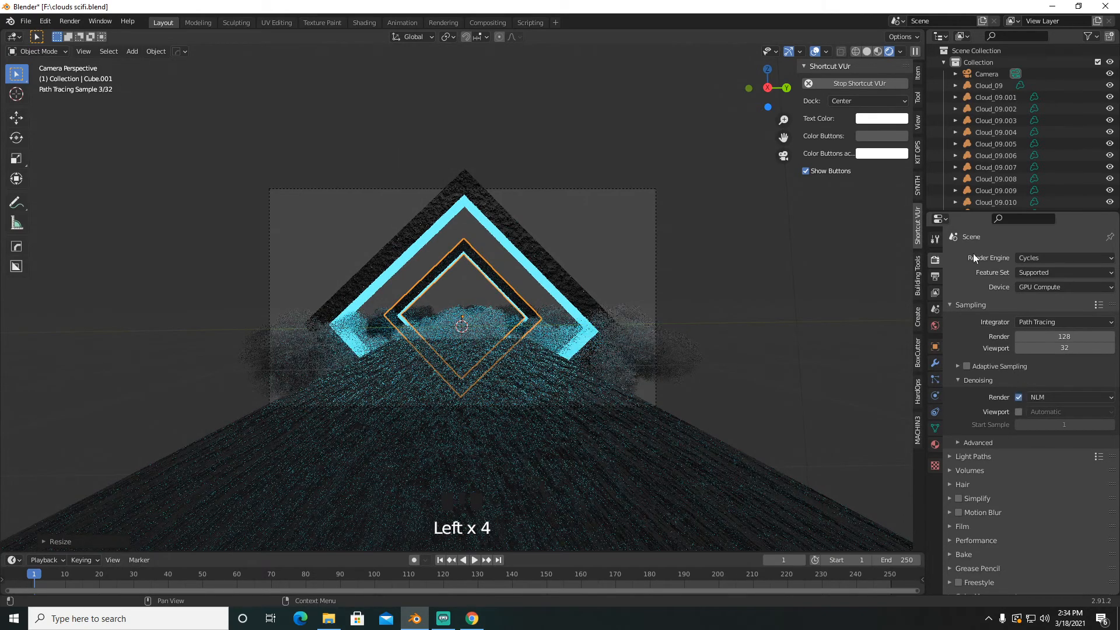
Step: Set the render engine back to Eevee and open the World surface settings
click(934, 329)
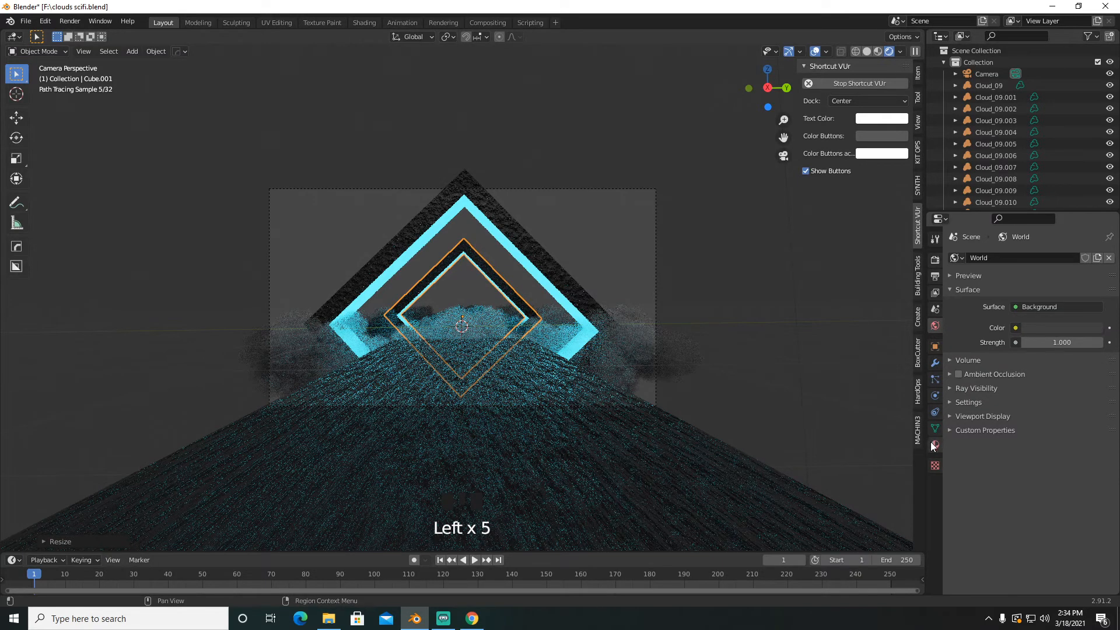
click(936, 260)
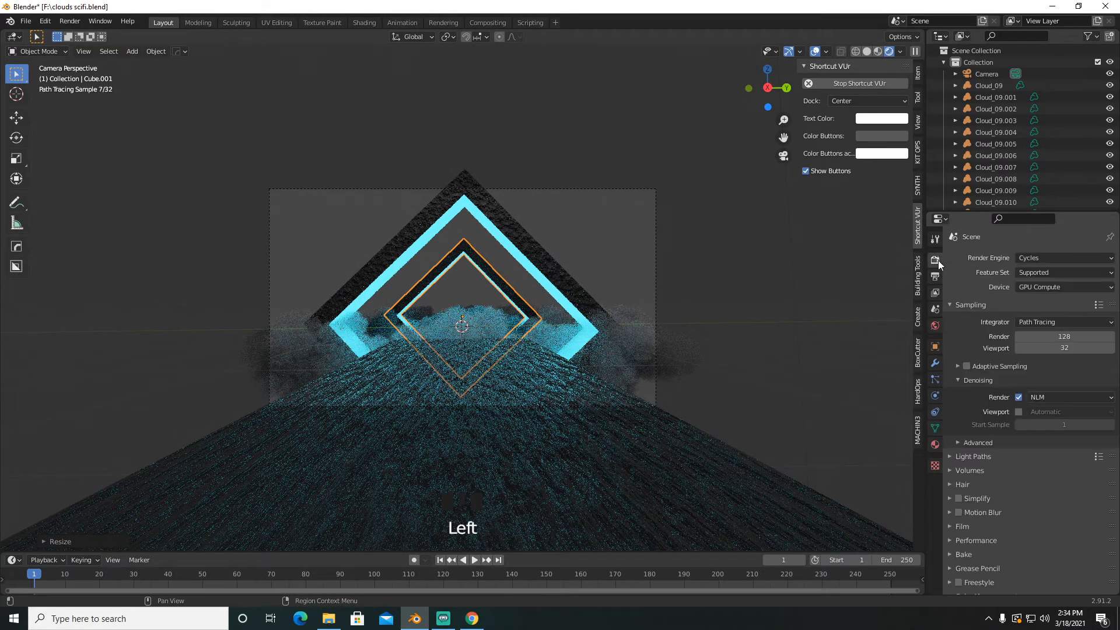
click(1056, 260)
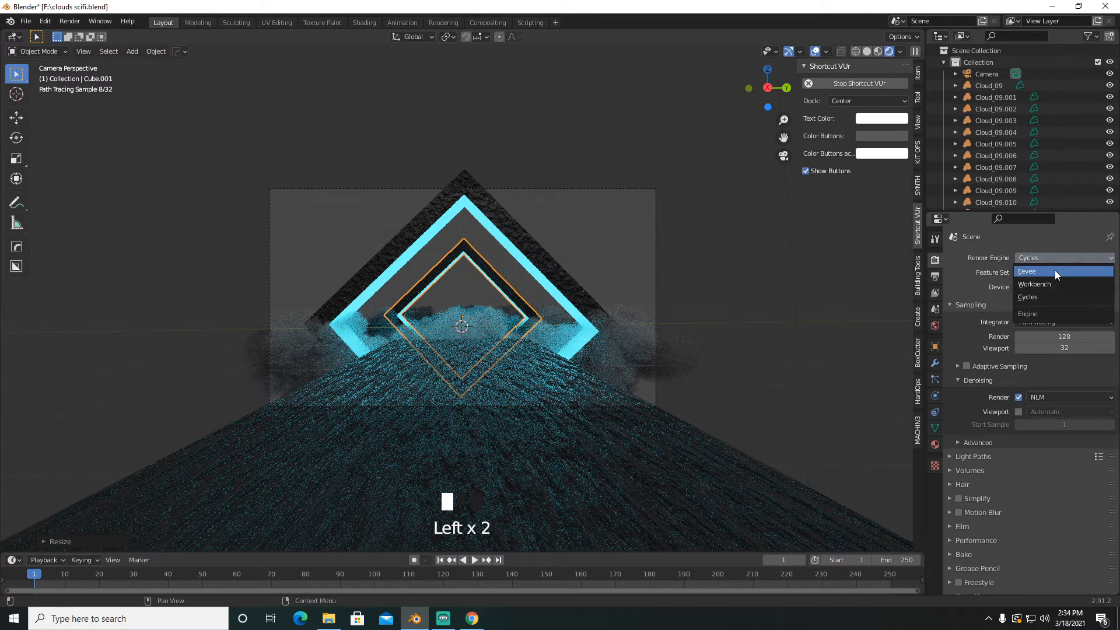
click(1054, 270)
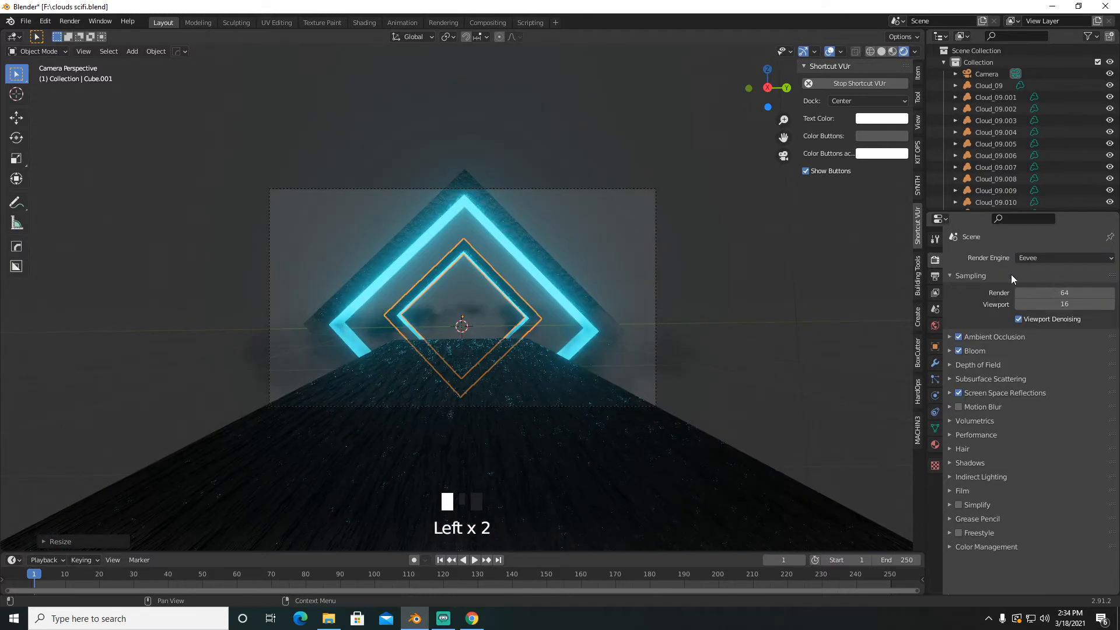
click(936, 326)
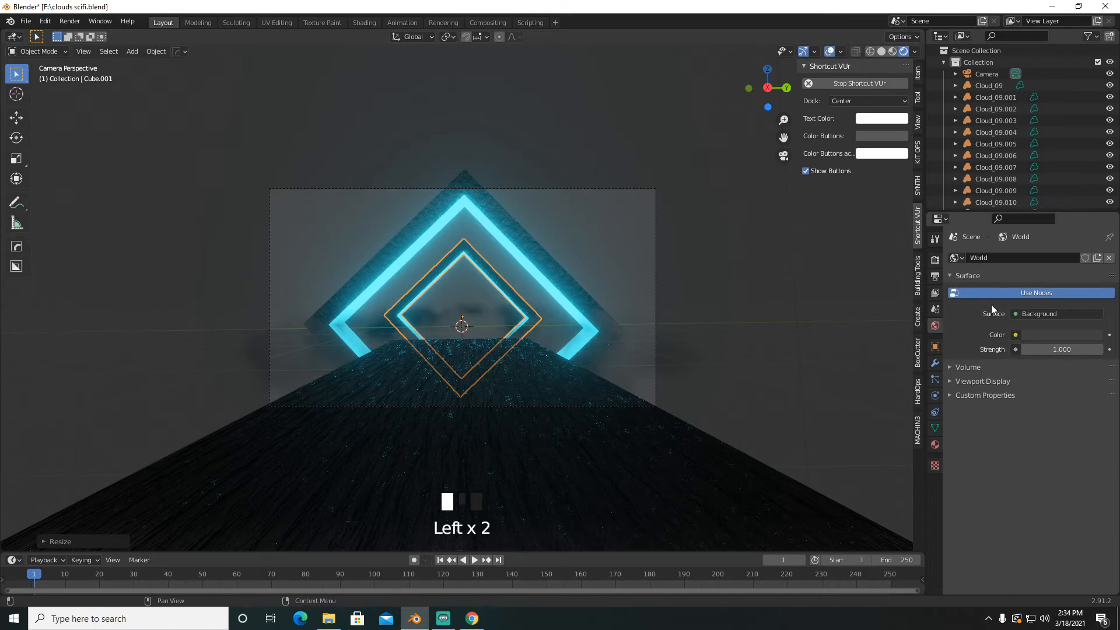
middle_drag(648, 272, 677, 285)
scroll(701, 289, down, 7)
scroll(361, 331, down, 3)
middle_drag(361, 331, 380, 364)
scroll(380, 364, down, 5)
drag(301, 398, 401, 254)
mouse_move(482, 275)
middle_down()
mouse_move(486, 292)
mouse_move(467, 285)
middle_up()
key(KP_0)
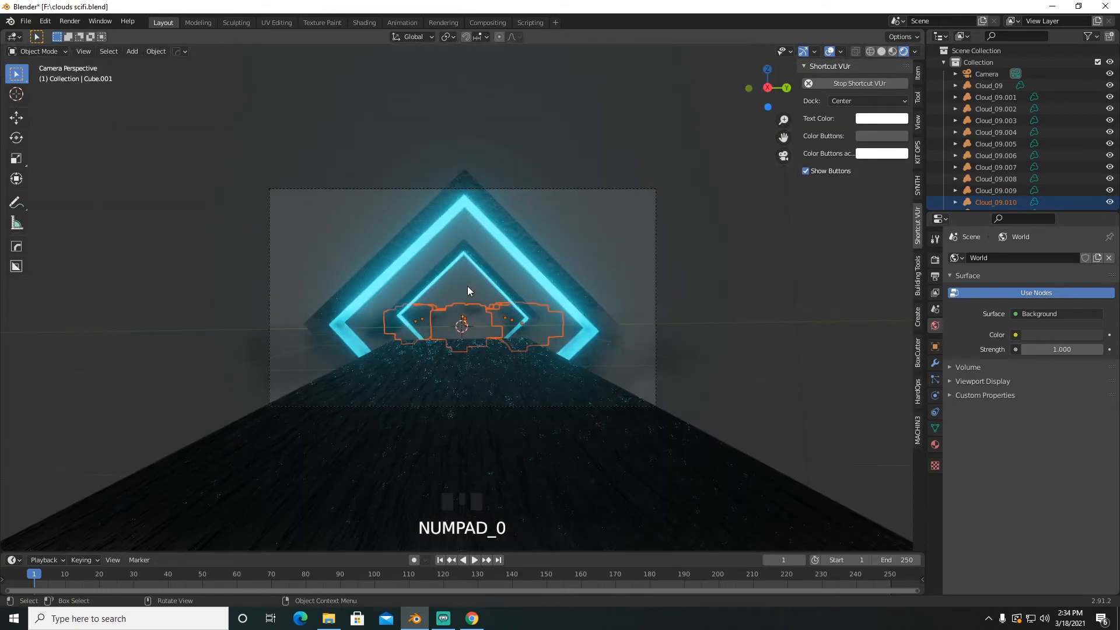
Step: Hide both glowing diamond frames so that only the clouds, slab, light and camera remain visible
middle_drag(608, 251, 688, 283)
scroll(687, 283, down, 8)
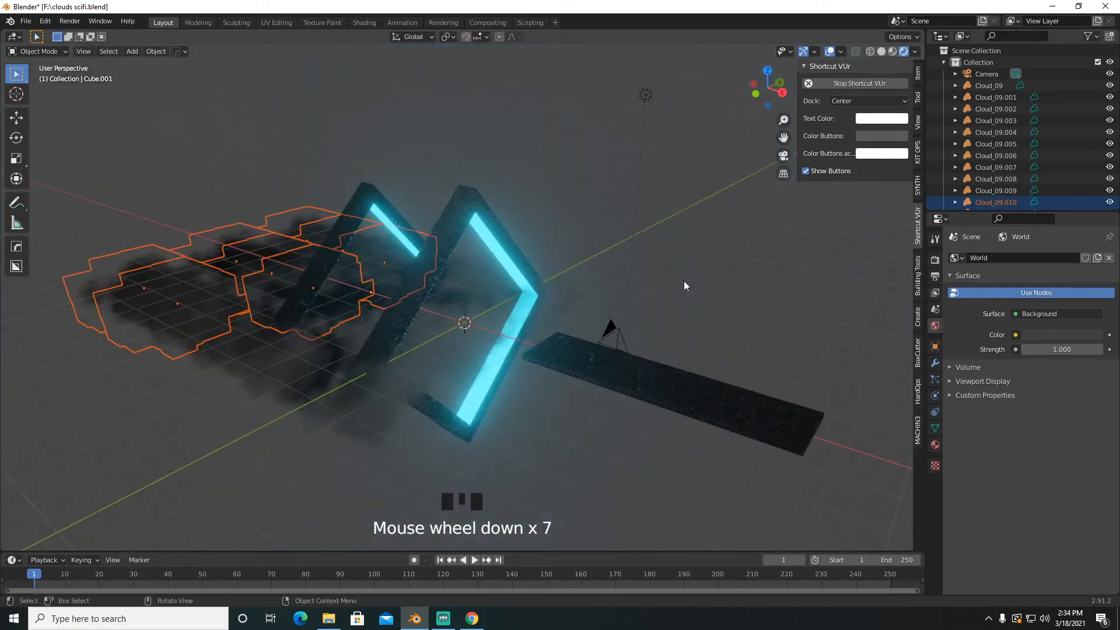
middle_drag(598, 273, 620, 282)
click(484, 275)
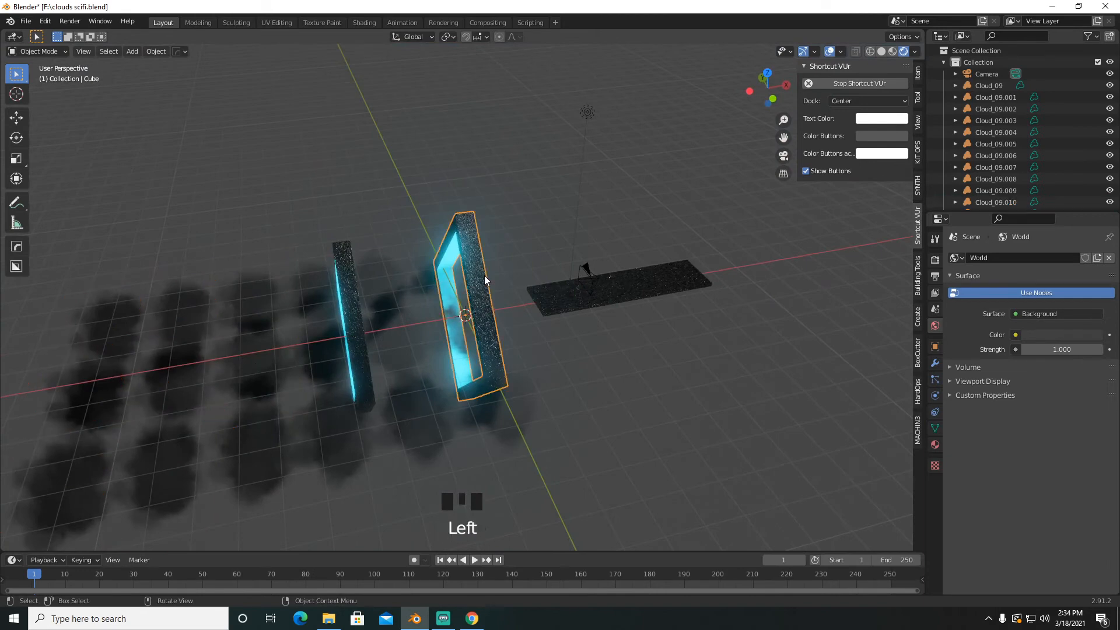
key(h)
click(351, 279)
key(h)
Step: Select all the clouds, duplicate them and raise the copies about 5 m along the Z axis as an overhead layer
scroll(407, 258, down, 7)
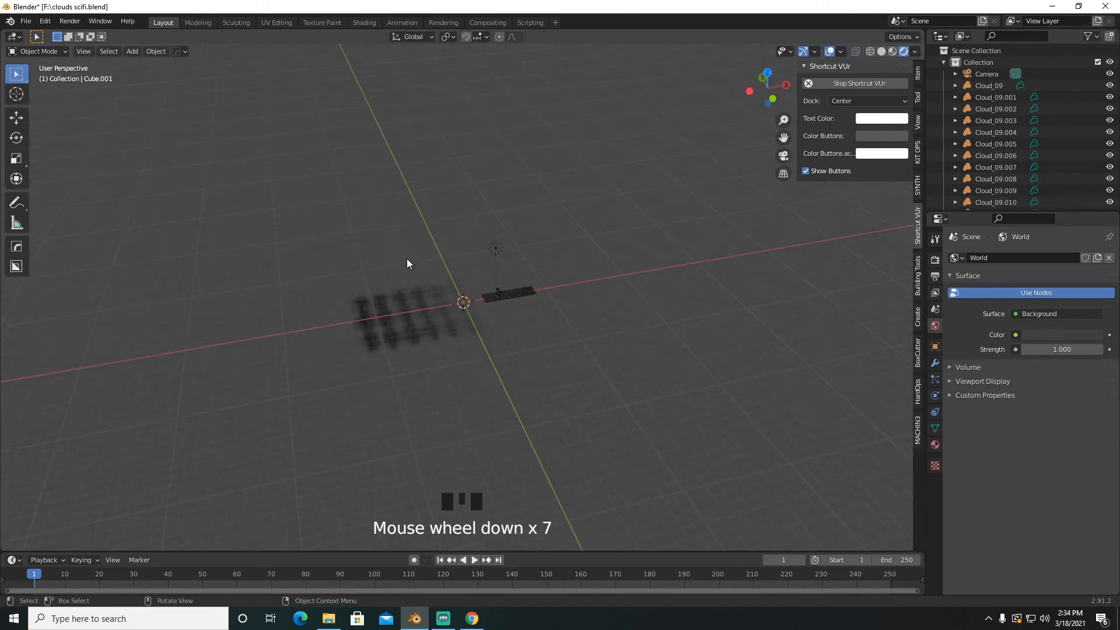
drag(408, 299, 481, 240)
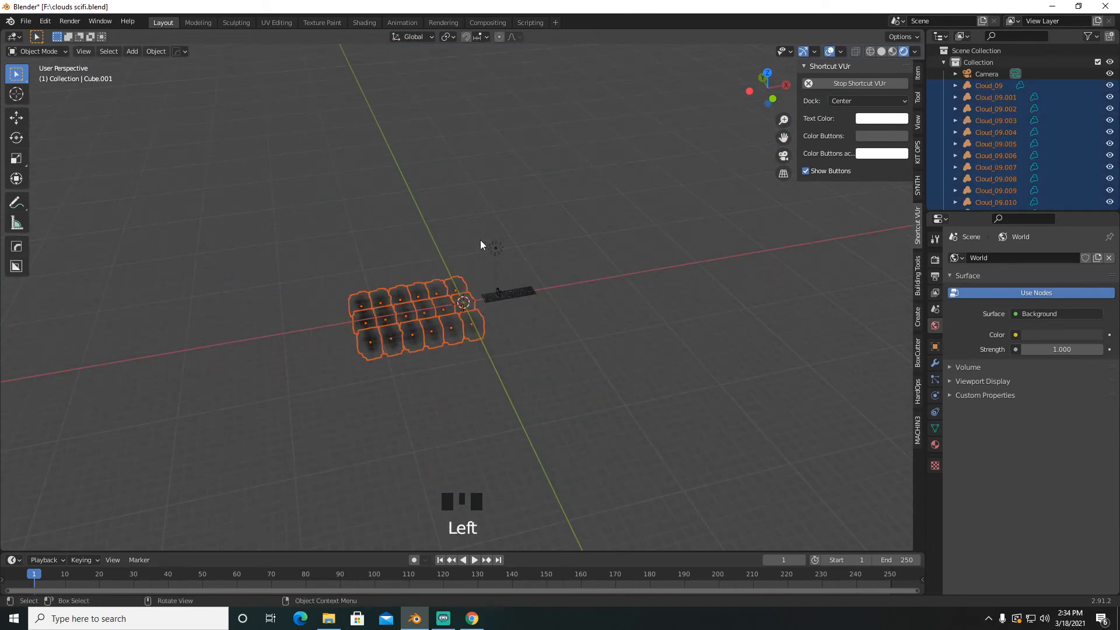
key(KP_0)
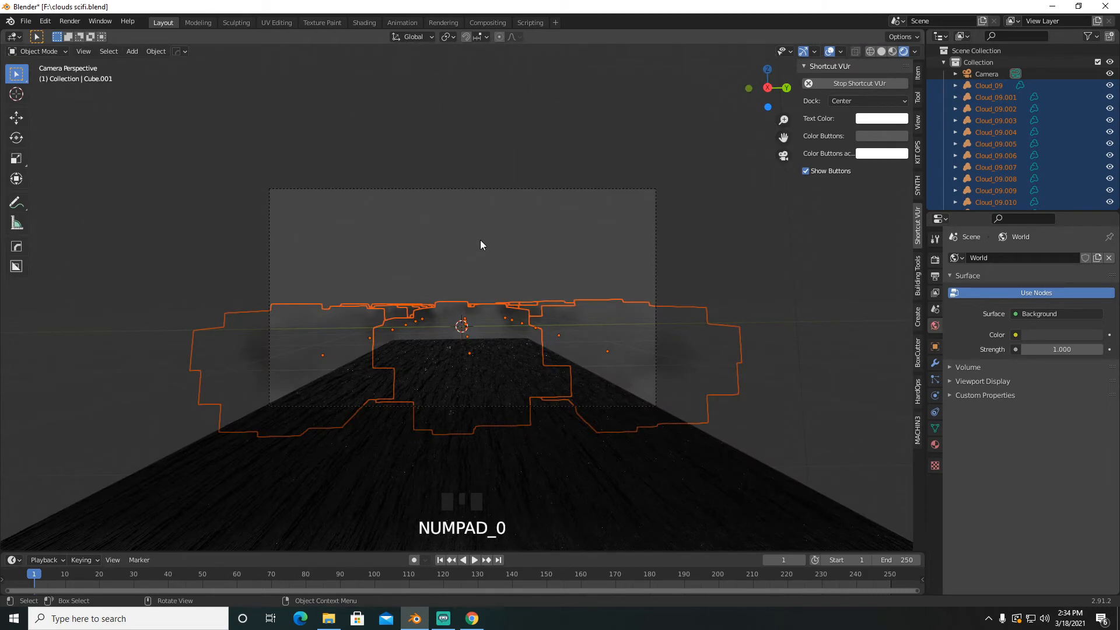
key(shift+d)
key(g)
key(z)
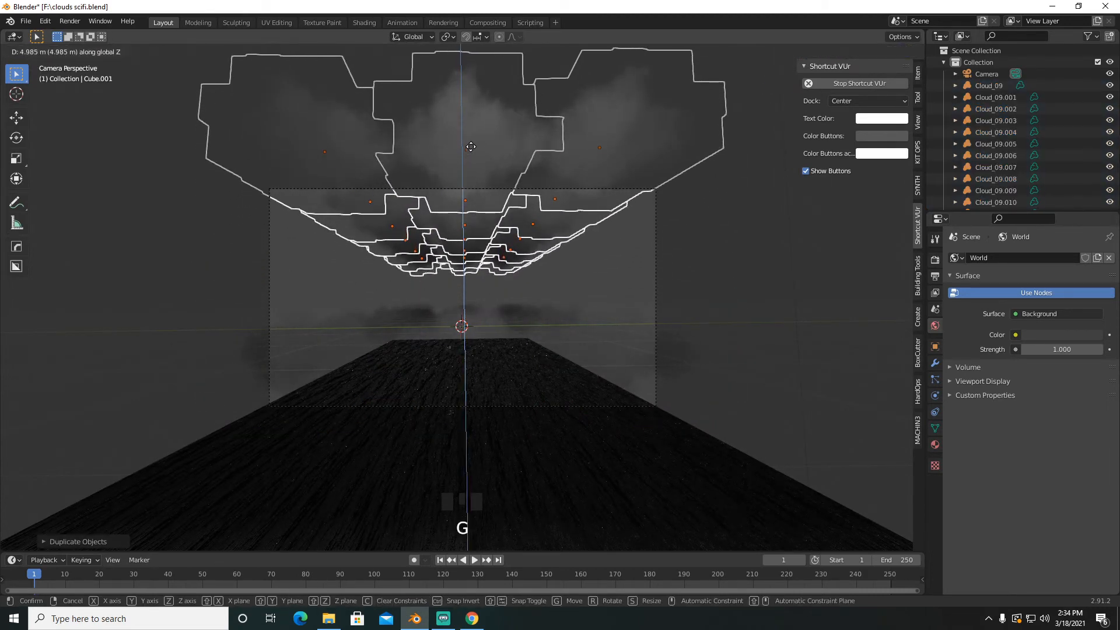
click(470, 146)
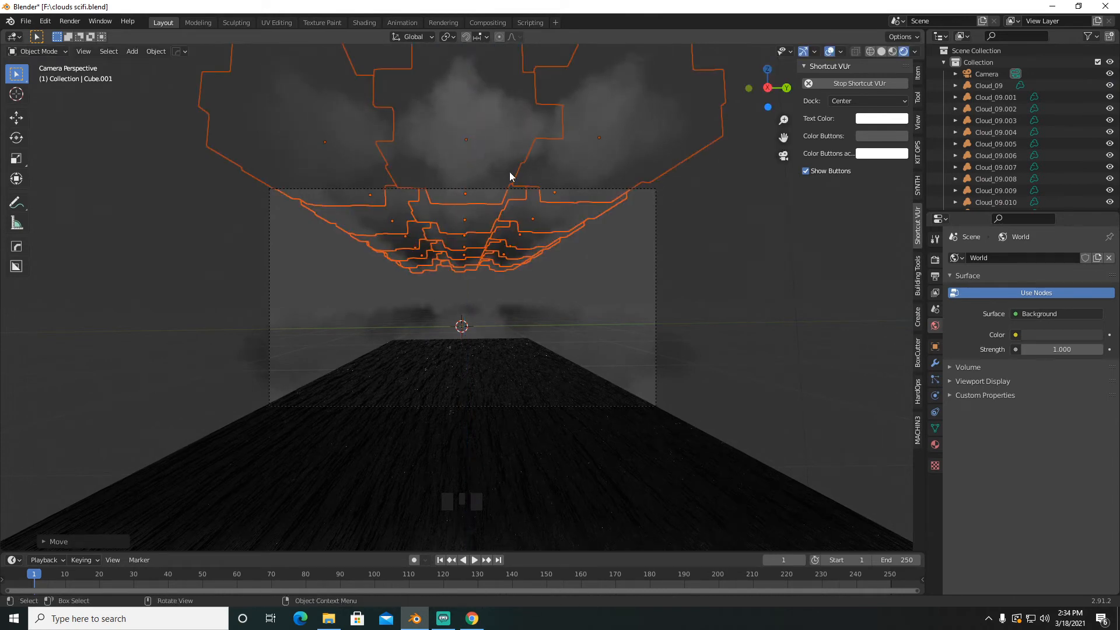
Step: Unhide both diamond frames, Cube and Cube.001
scroll(1044, 141, down, 10)
scroll(1050, 146, down, 2)
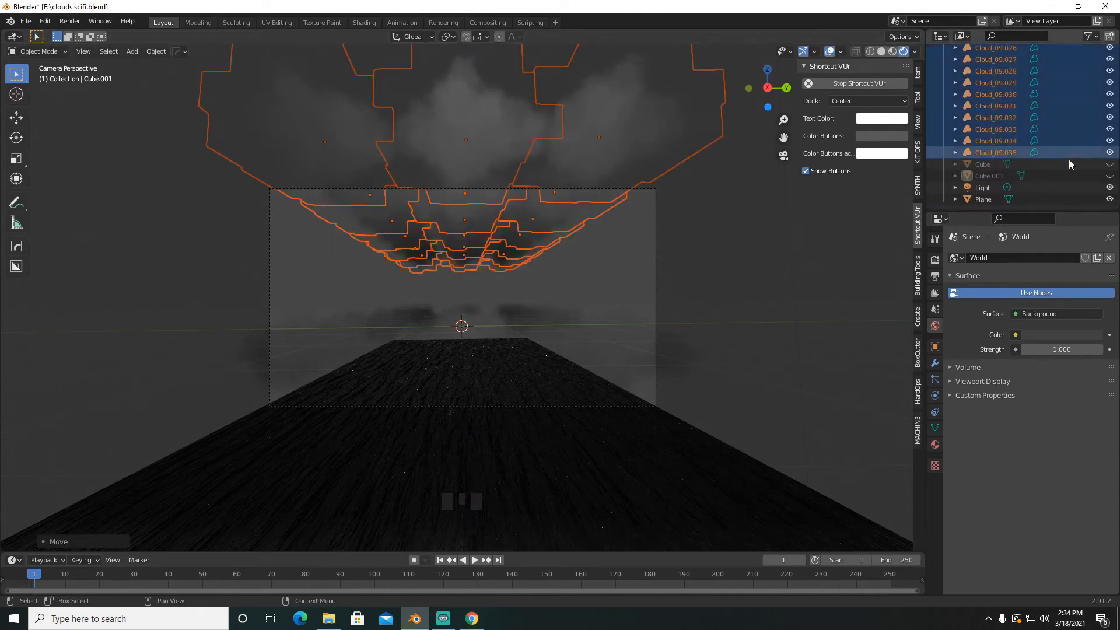
click(1110, 176)
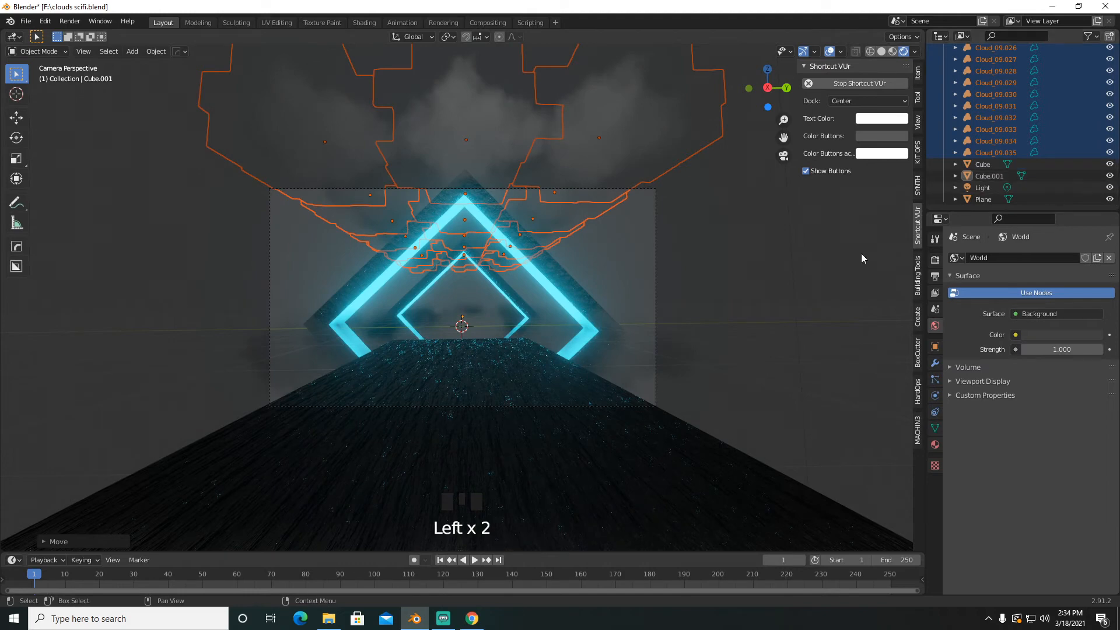
Step: Darken the world background colour to pure black with a value of 0, and deselect the clouds
click(1066, 334)
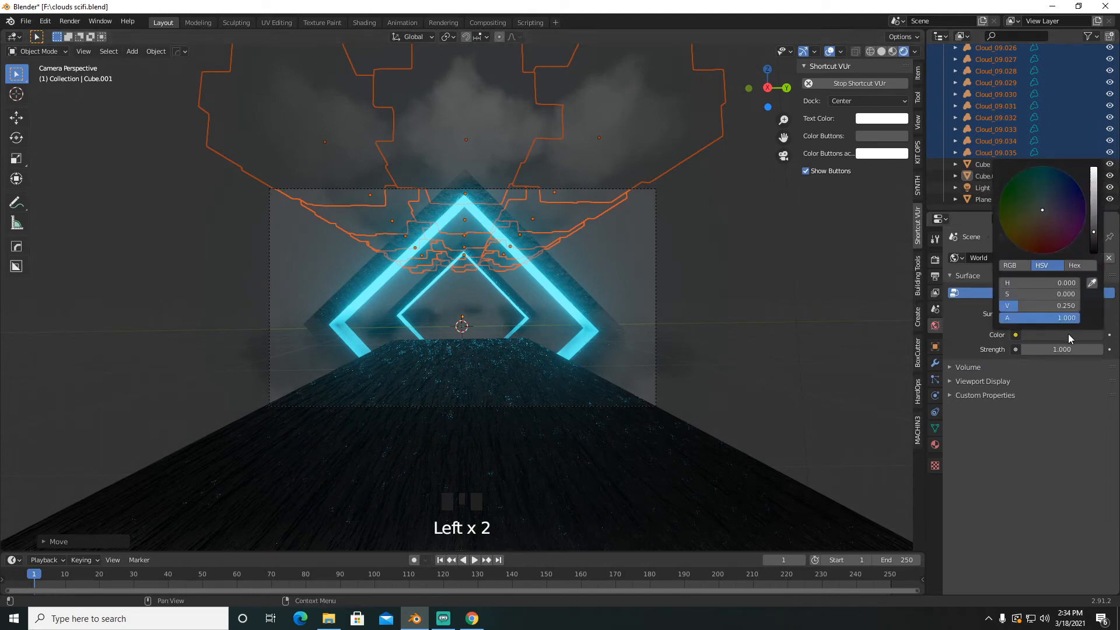
drag(1095, 243, 1099, 257)
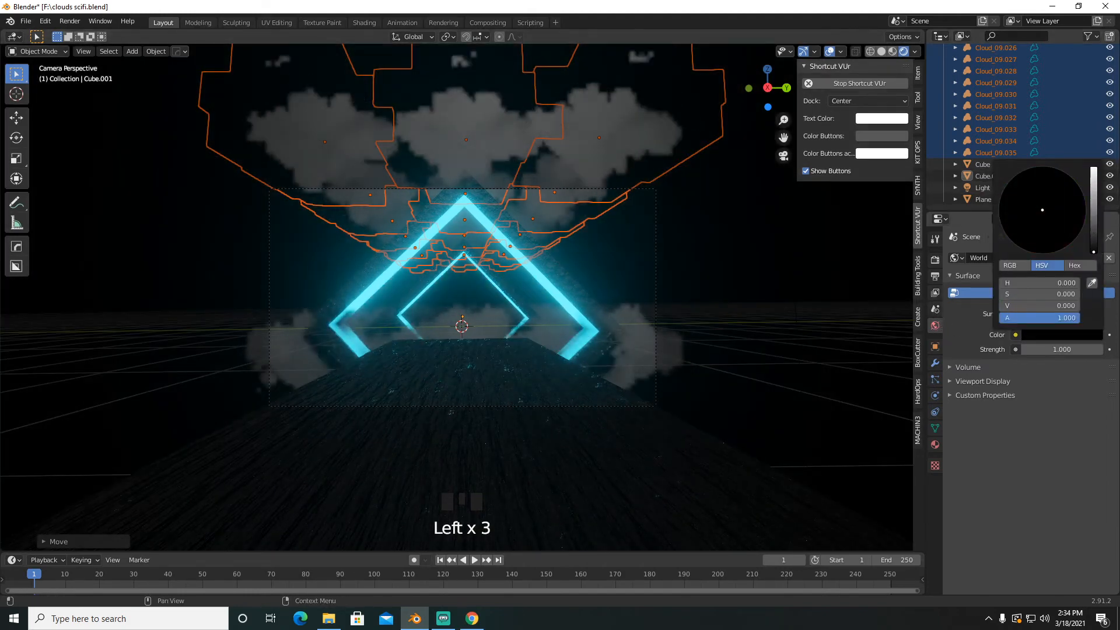
click(808, 320)
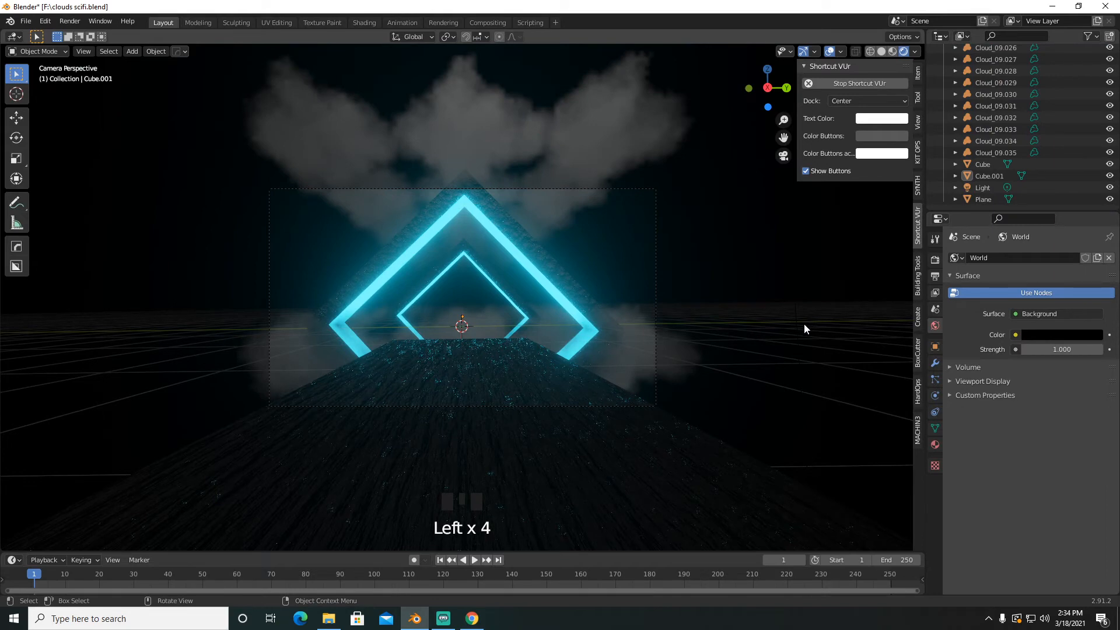
Step: Preview the scene without viewport overlays, restore them and switch the render engine to Cycles
click(829, 51)
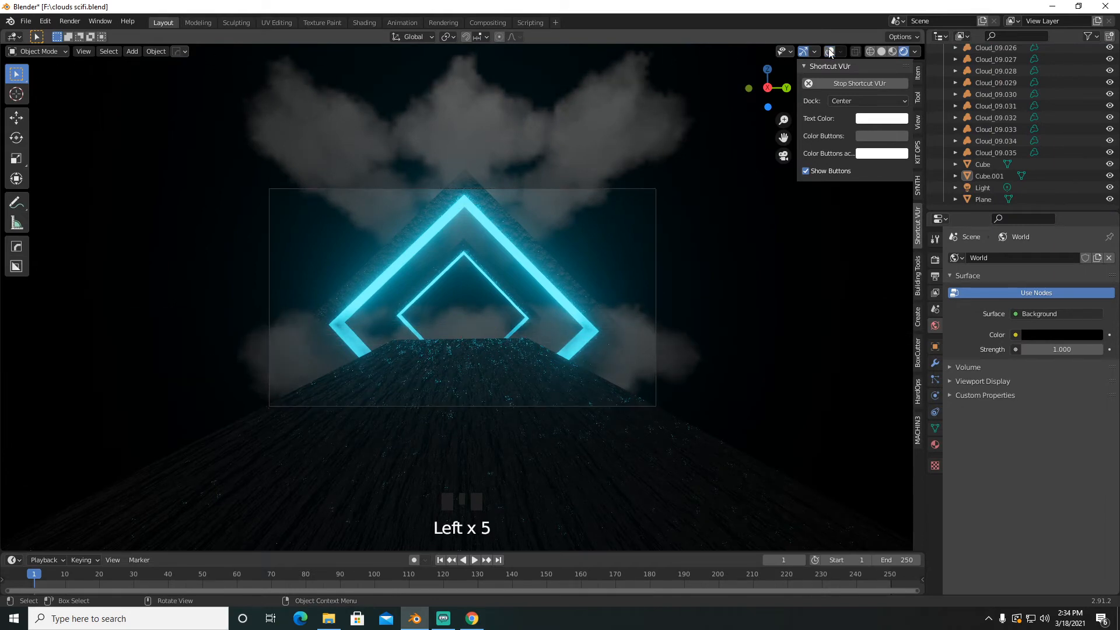
click(829, 51)
click(935, 259)
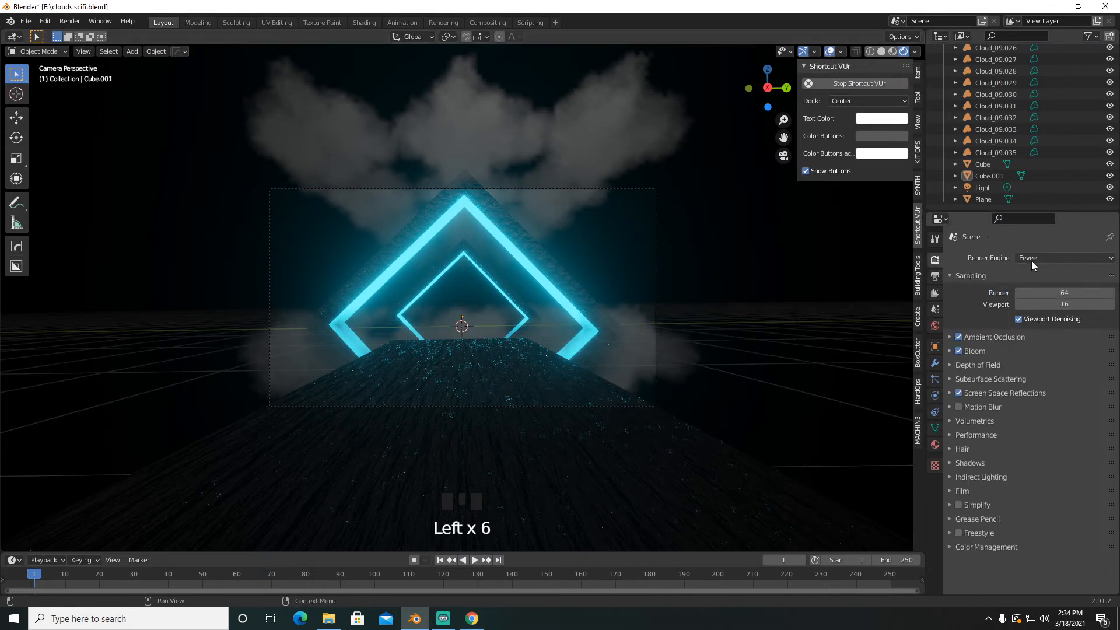
click(1032, 258)
click(1028, 297)
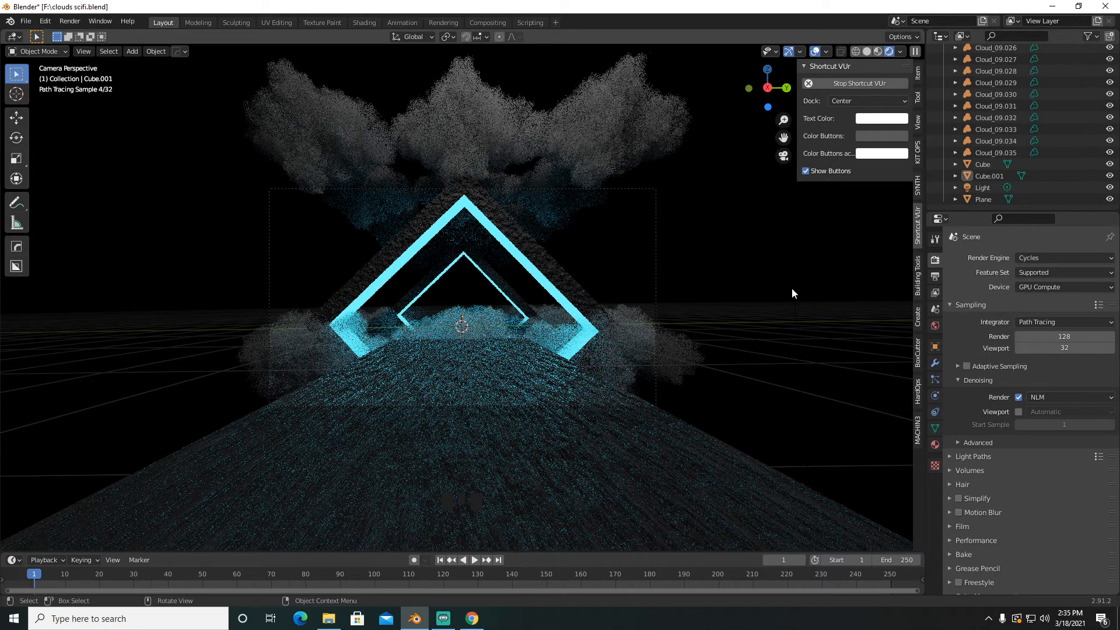
Step: Select the camera and examine the Cycles preview with the viewport overlays briefly turned off
scroll(988, 117, up, 8)
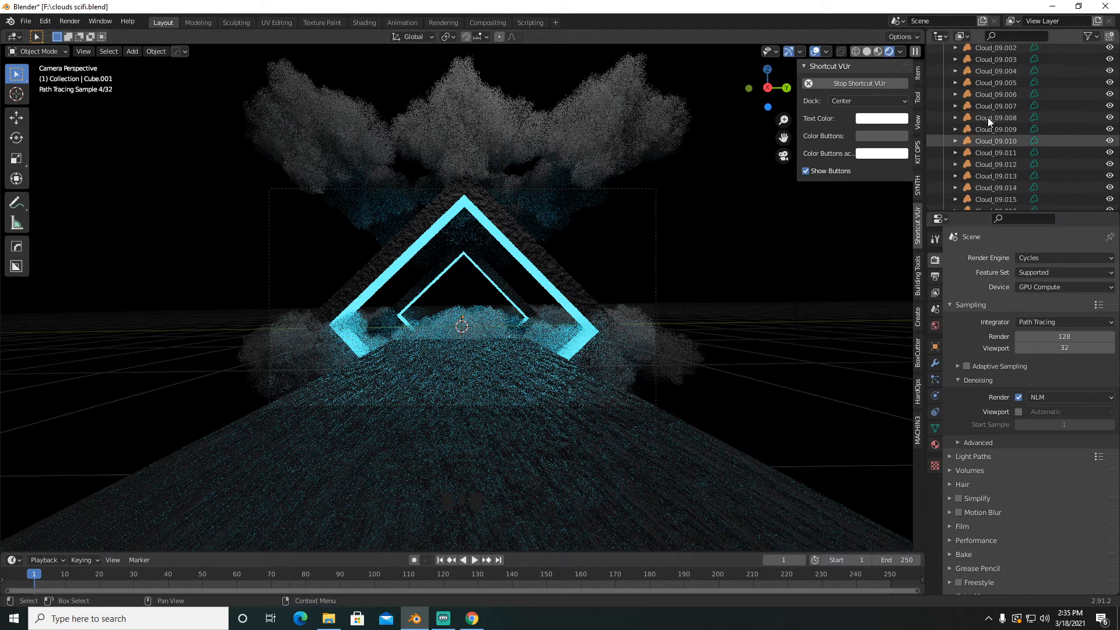
scroll(988, 118, up, 2)
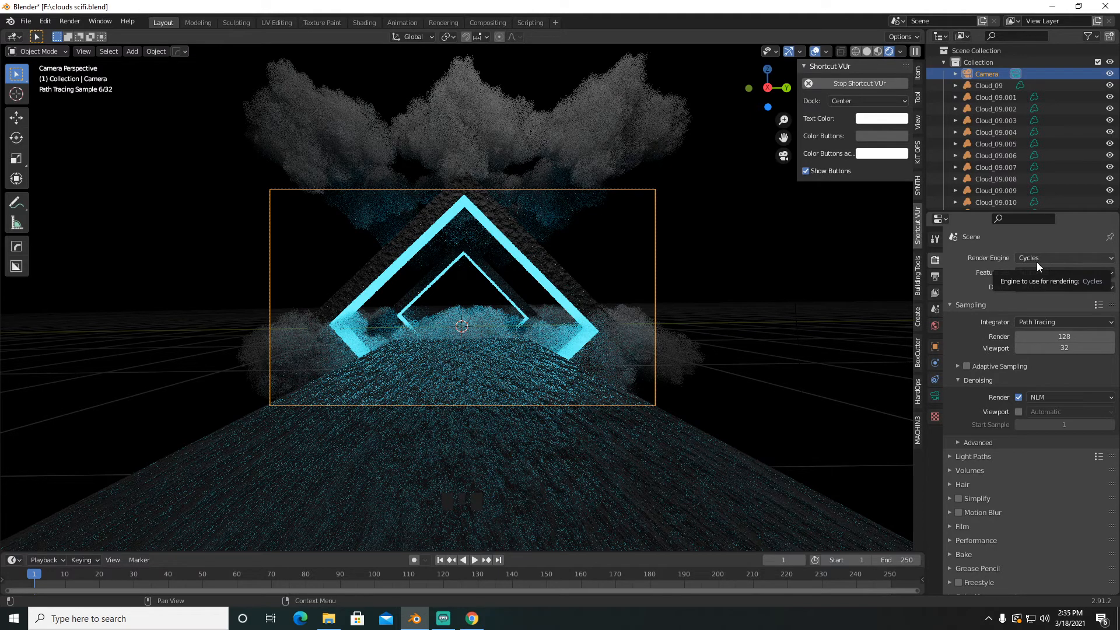
click(816, 50)
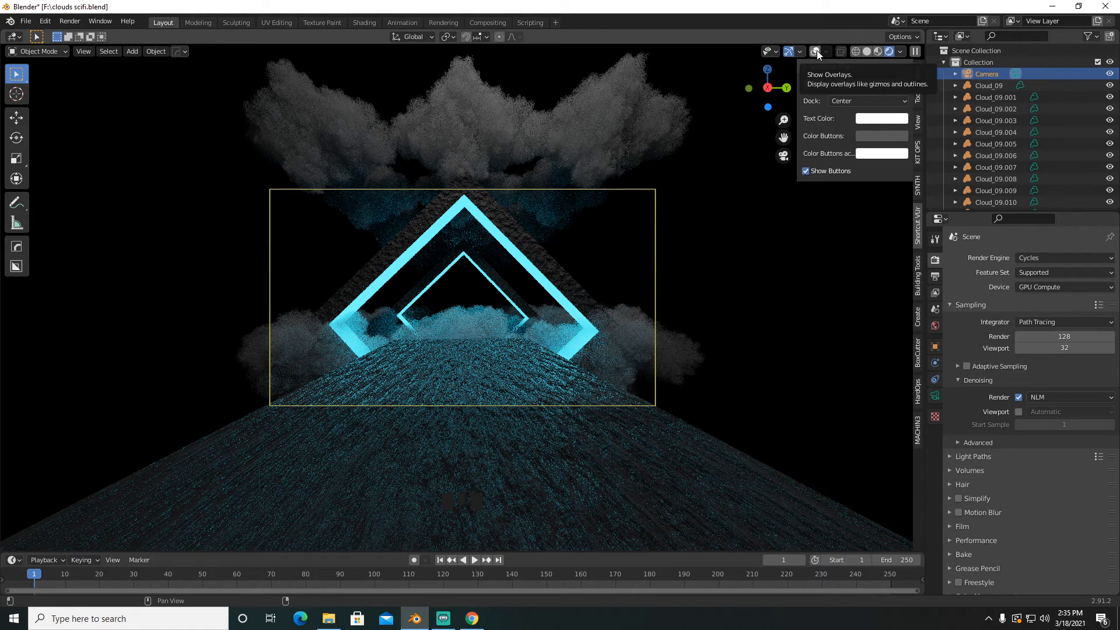
click(817, 50)
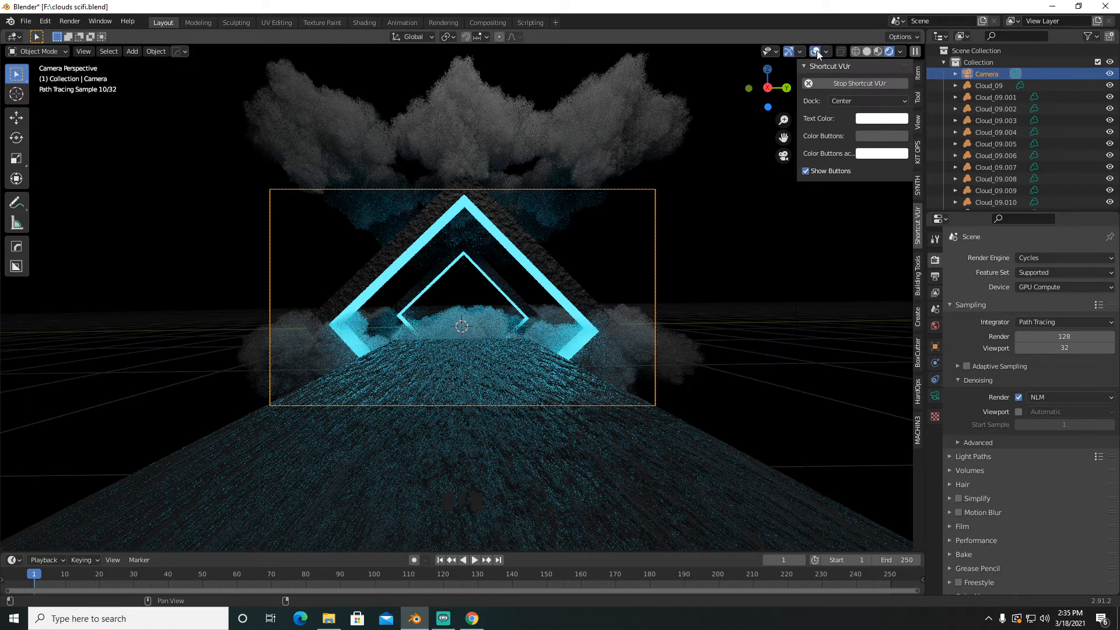
Step: Set the render engine back to Eevee and return to the camera view after inspecting the scene from outside
click(1042, 260)
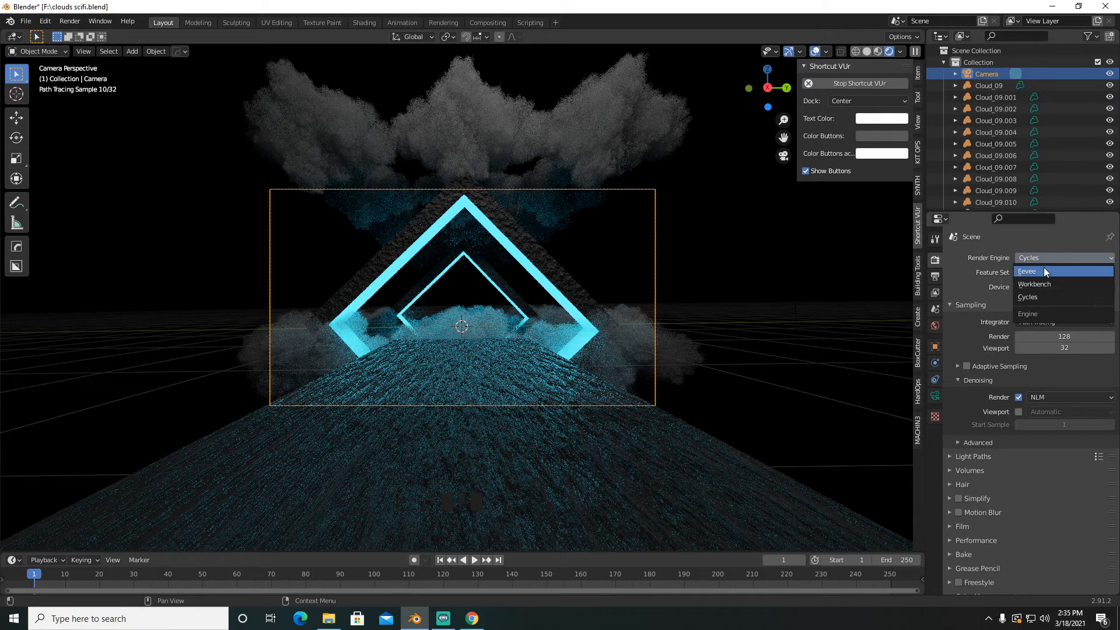
click(1045, 270)
middle_drag(680, 268, 579, 304)
scroll(579, 304, down, 6)
key(KP_0)
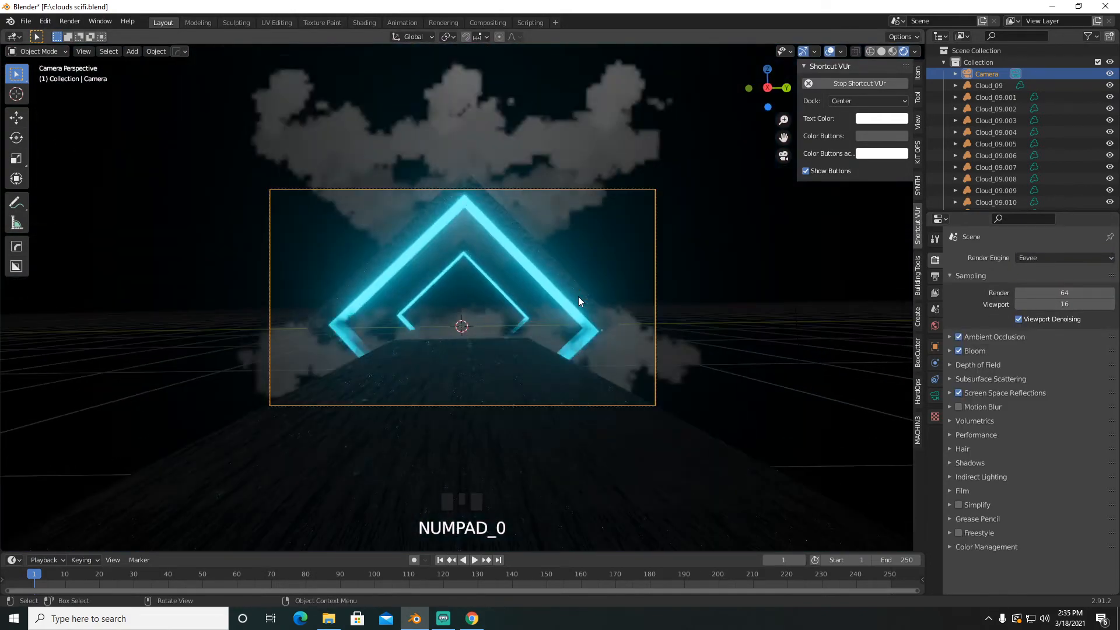
drag(234, 238, 353, 75)
key(shift+d)
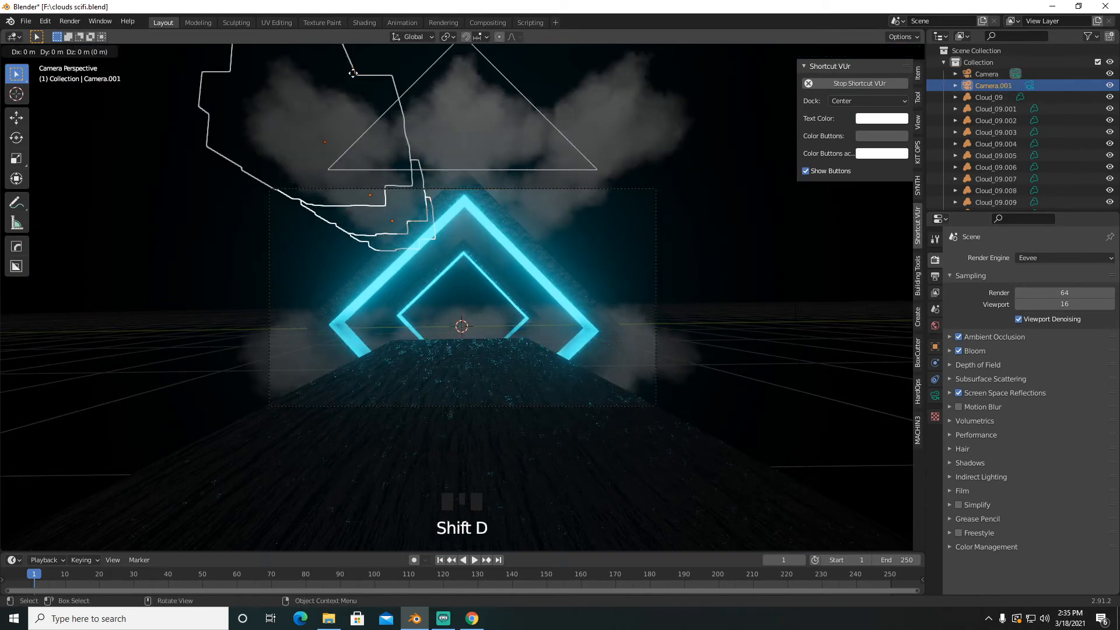
right_click(353, 73)
key(g)
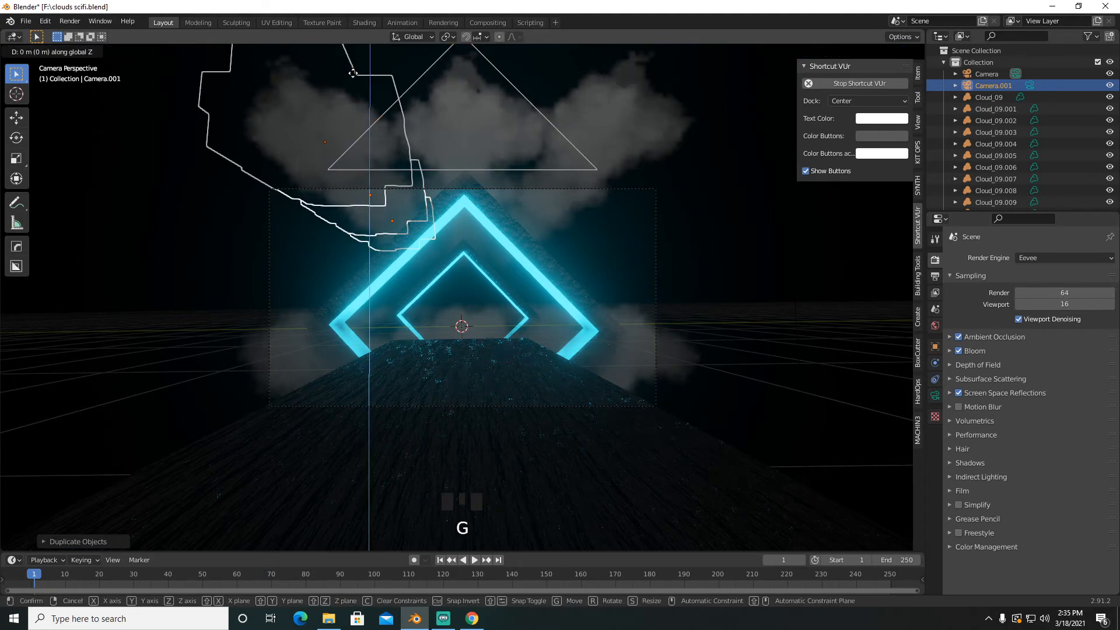
right_click(345, 108)
click(168, 198)
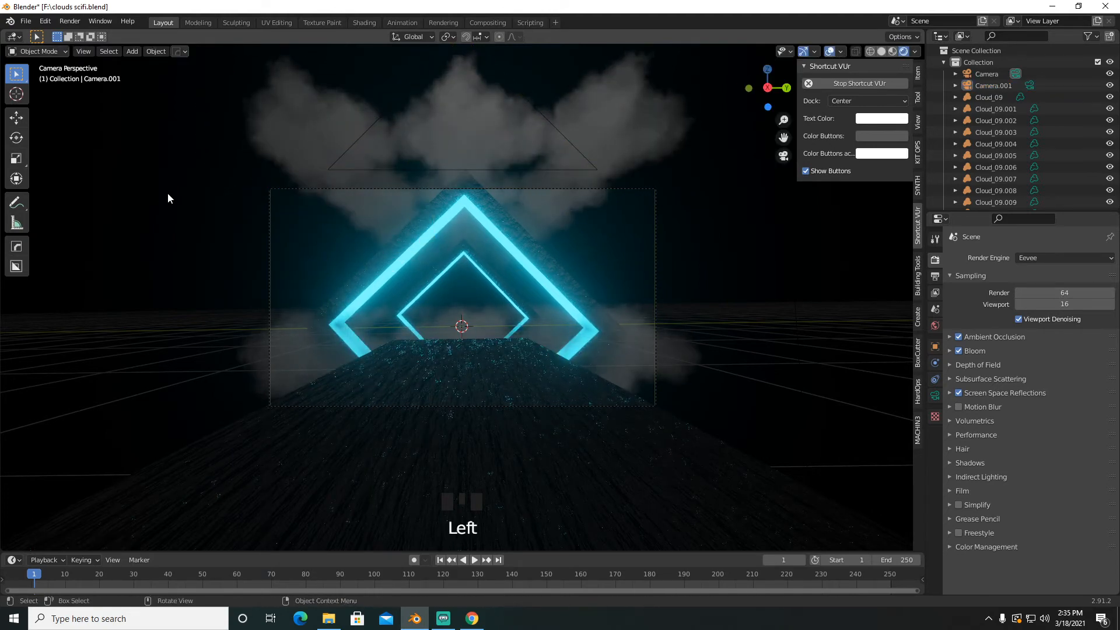
key(ctrl+z)
key(ctrl+z)
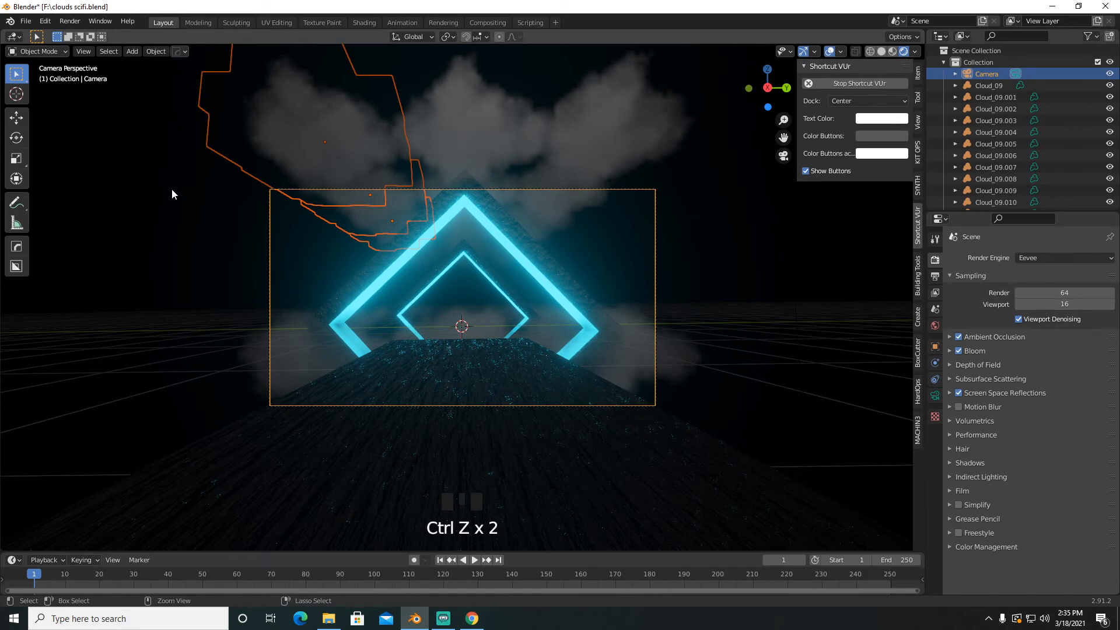
key(ctrl+z)
Step: Select only the upper-left row of clouds, duplicate it and lower the copy along Z beside the outer diamond frame
middle_drag(175, 187, 192, 194)
scroll(192, 194, down, 6)
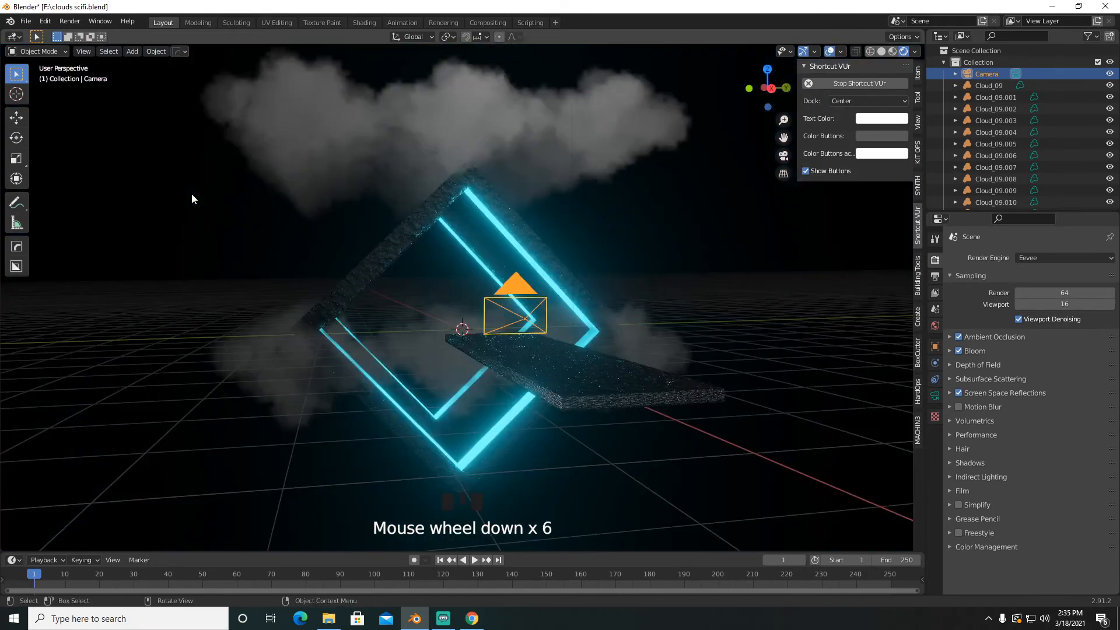
drag(166, 222, 352, 61)
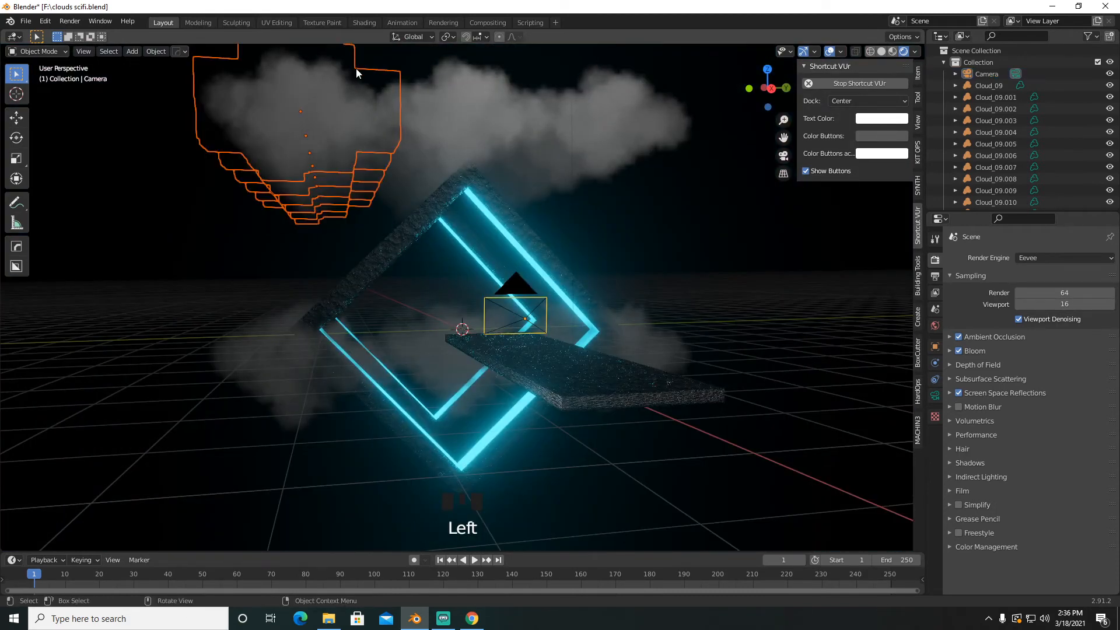
key(KP_0)
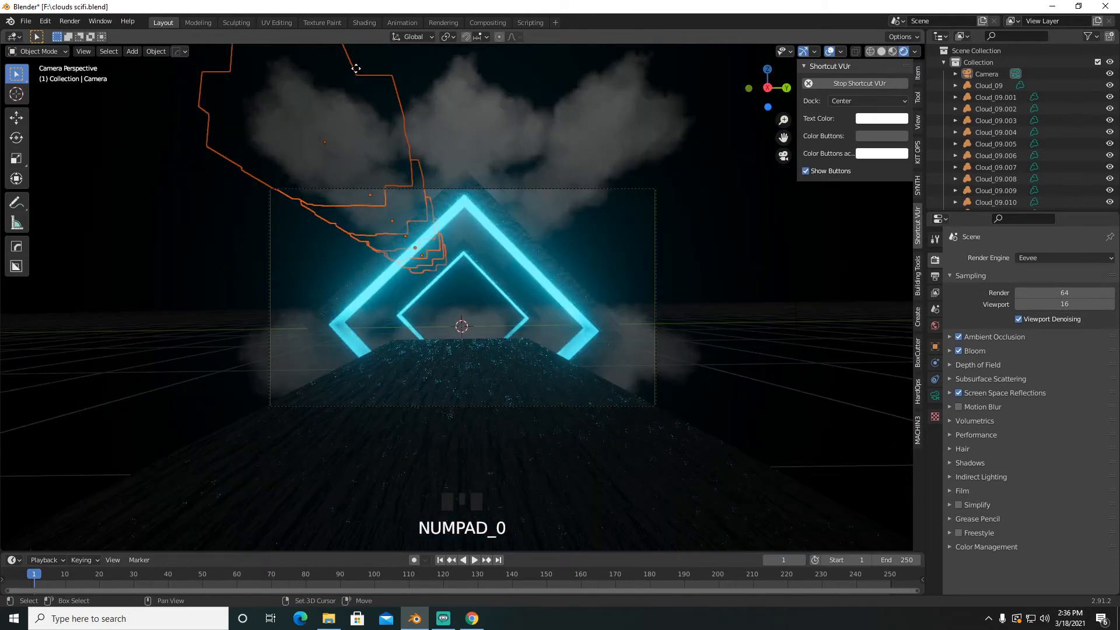
key(shift+d)
right_click(355, 70)
key(g)
key(z)
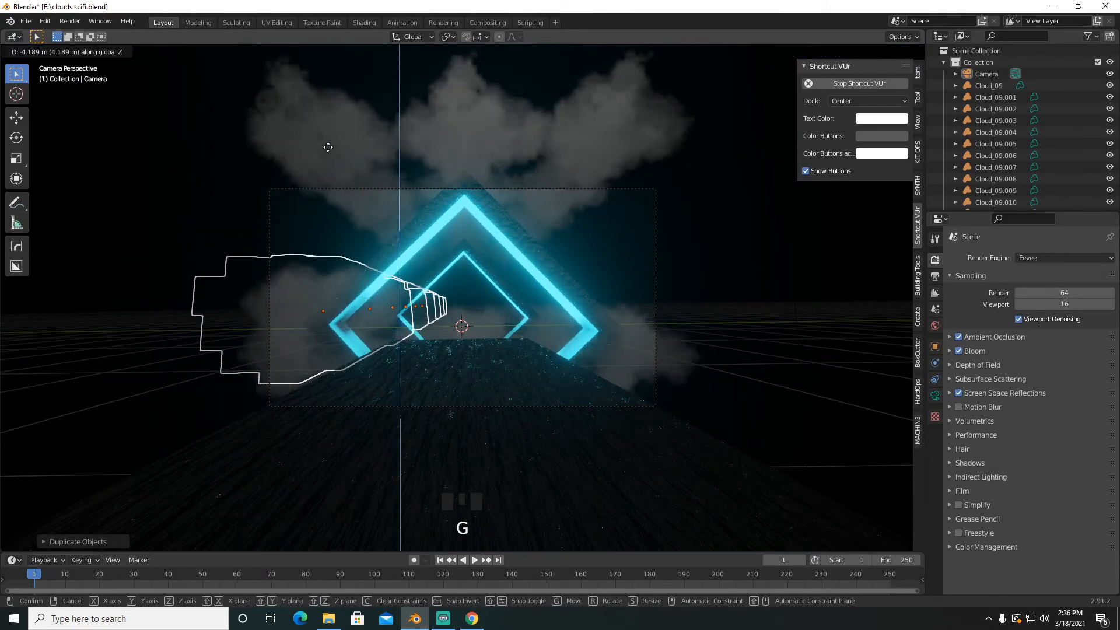
click(326, 135)
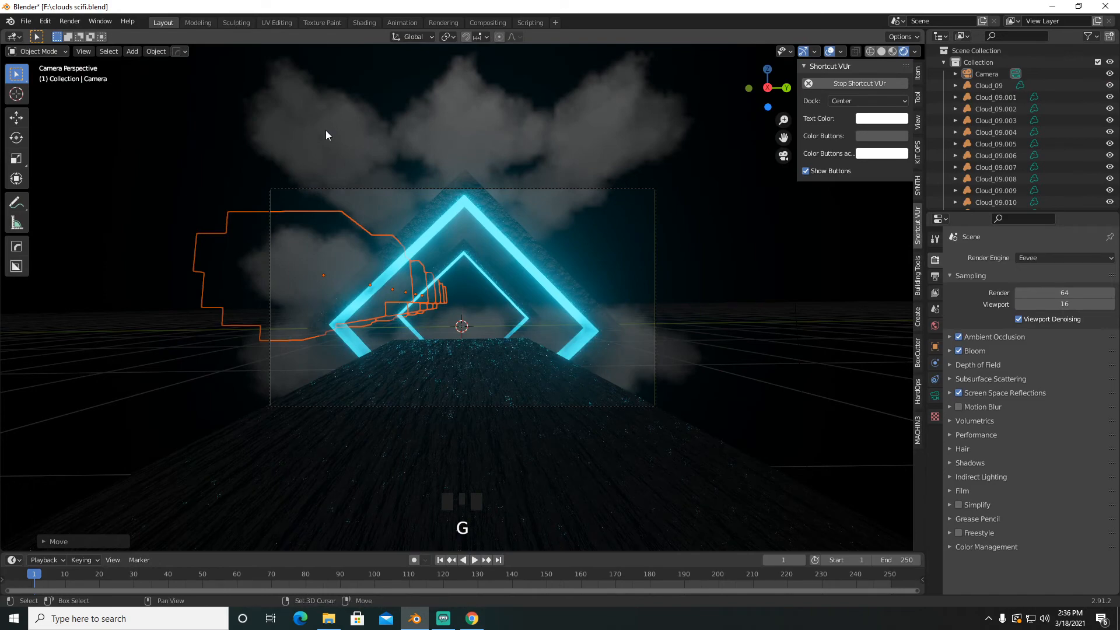
Step: Duplicate the lowered cloud row and move the copy along Y to the opposite side of the diamond frames
key(shift+d)
right_click(325, 131)
key(g)
key(y)
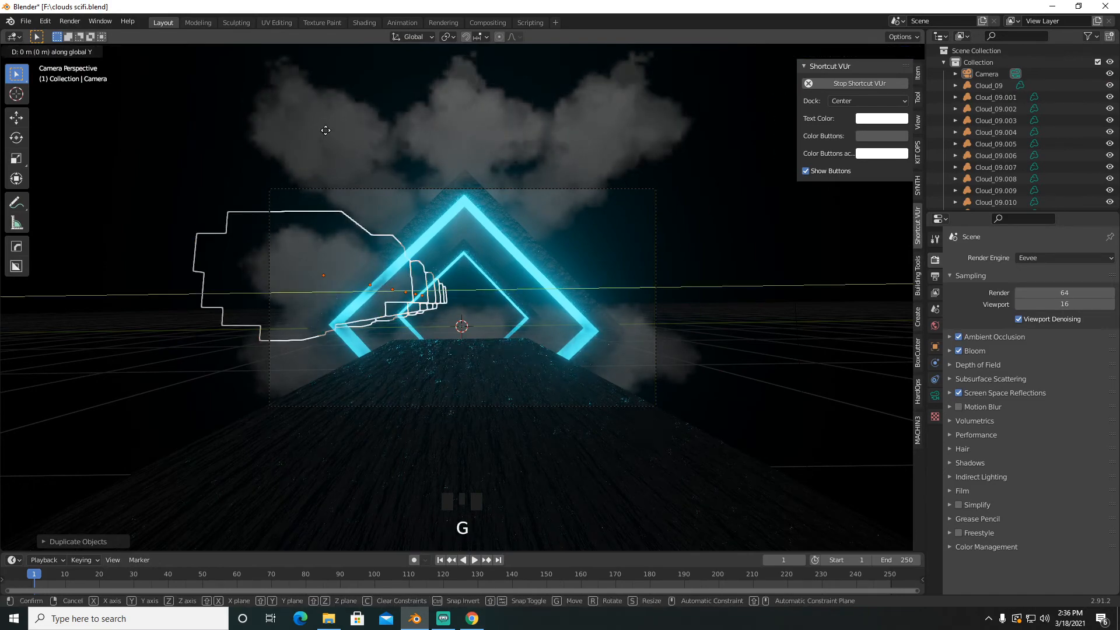
click(458, 118)
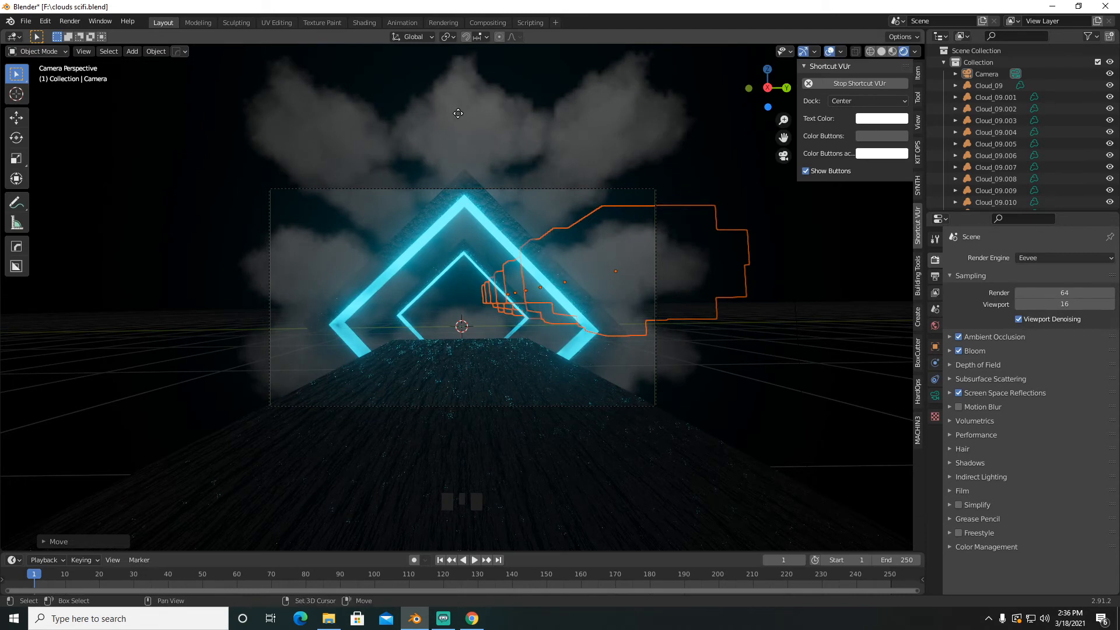
Step: Duplicate the right cloud row, placing the copy farther out and higher, and fine-tune its height along Z
key(shift+d)
right_click(457, 113)
key(g)
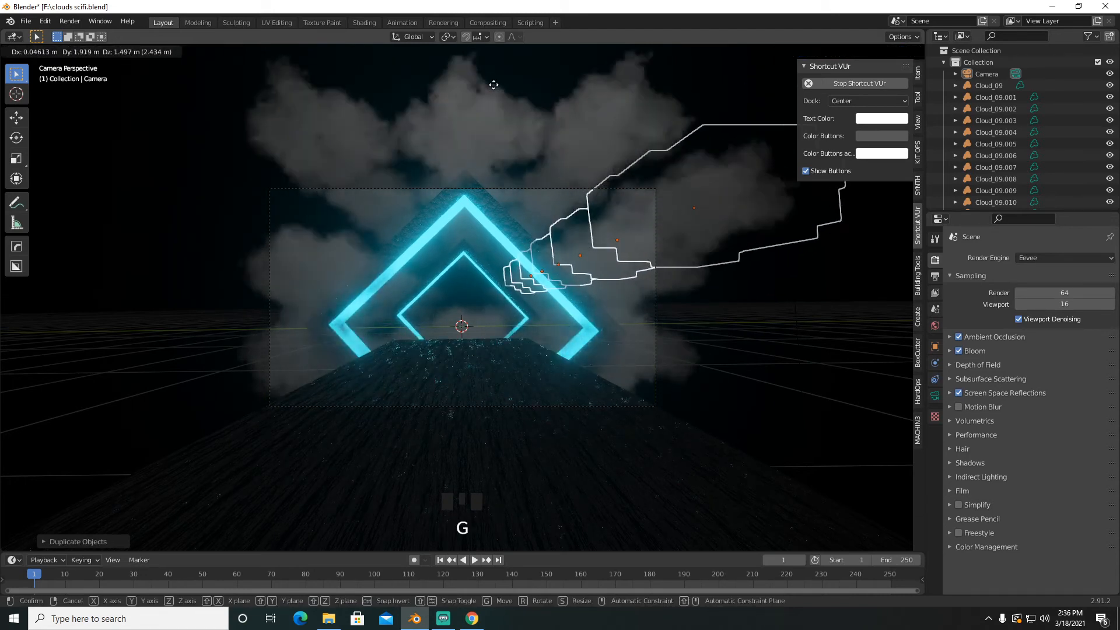
click(493, 85)
key(g)
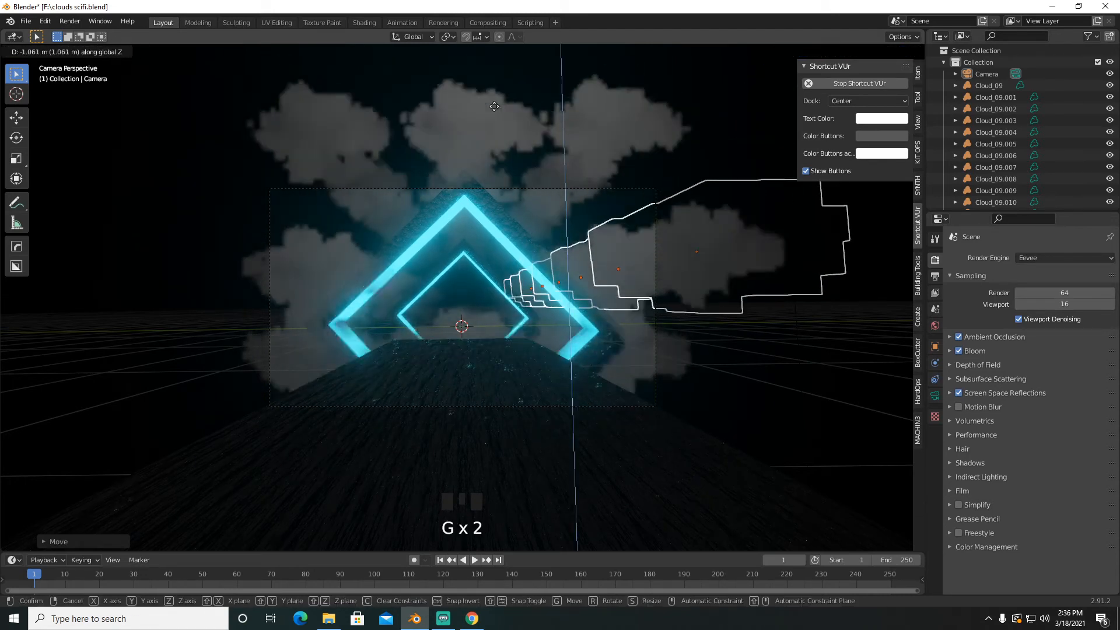
click(498, 79)
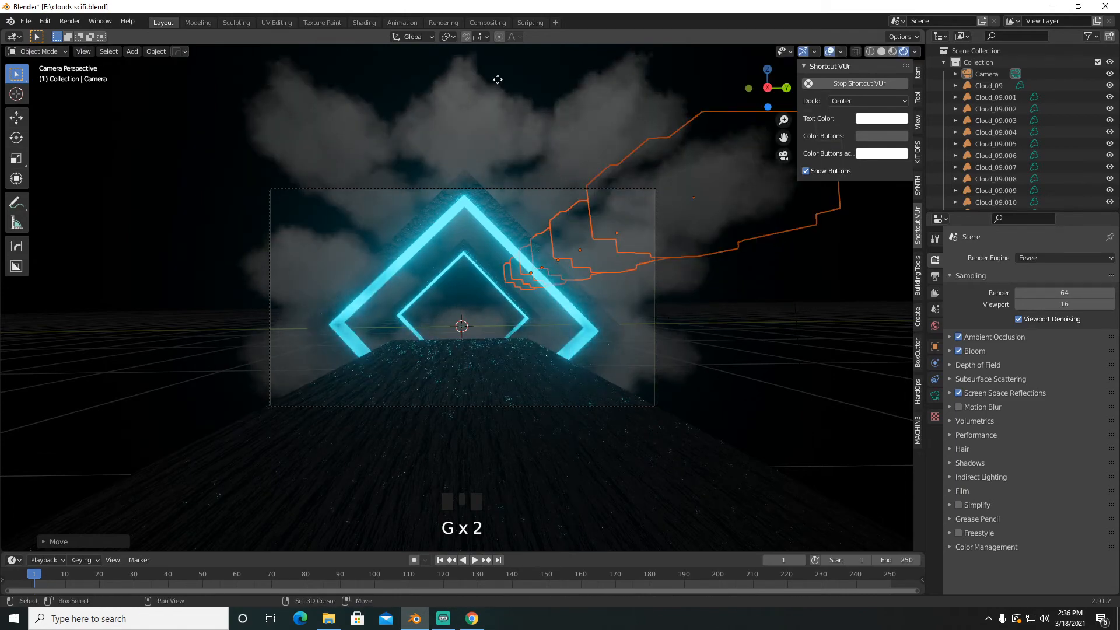
Step: Duplicate the far-right cloud row about 3 m lower along Z, and place a copy of it on the far left
key(shift+d)
key(g)
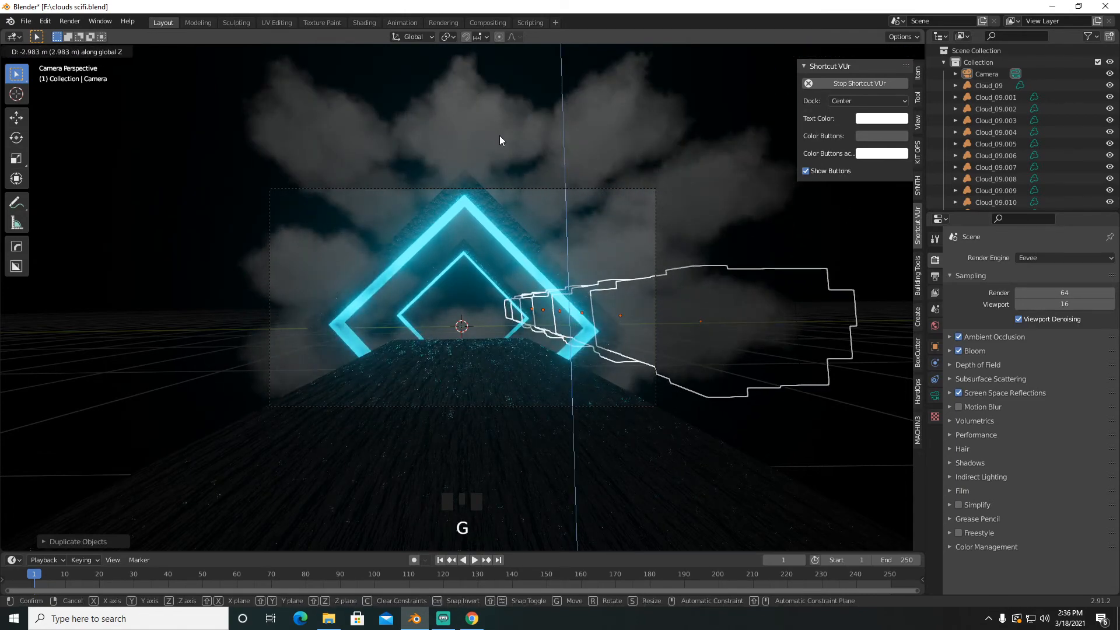
click(450, 117)
key(shift+d)
key(g)
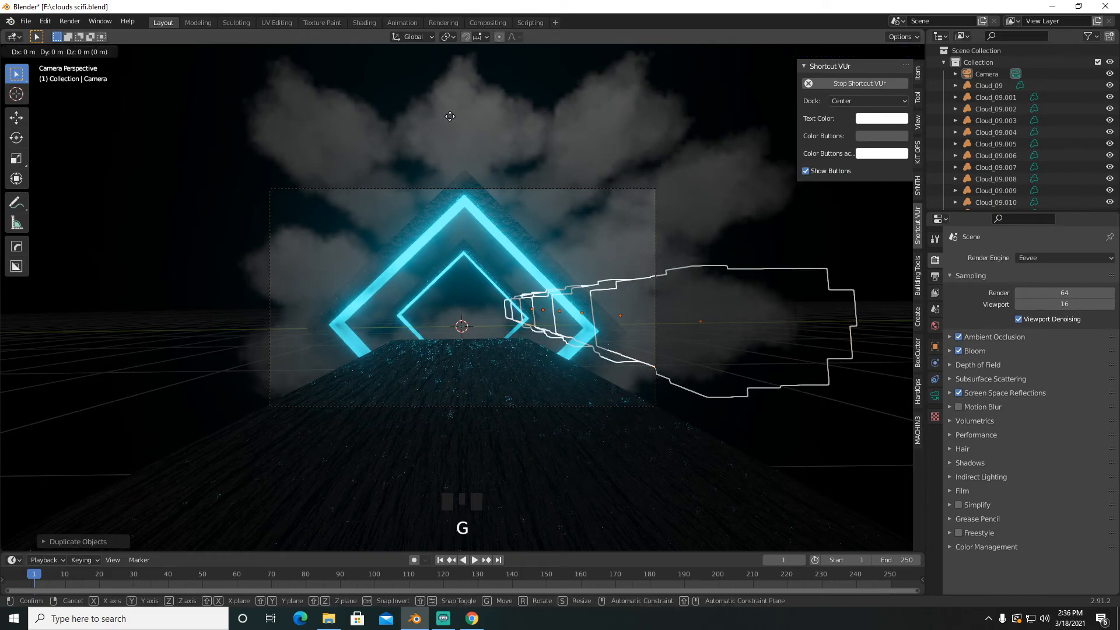
click(233, 115)
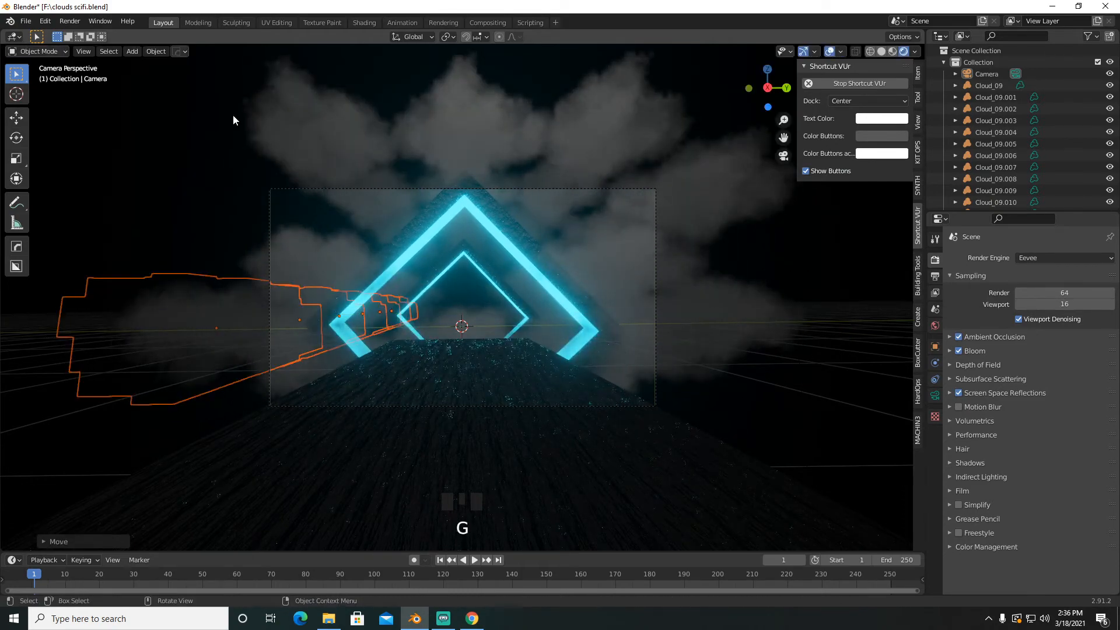
Step: Duplicate the far-left cloud row upward along Z to match the opposite side, and save the file
key(shift+d)
key(g)
key(z)
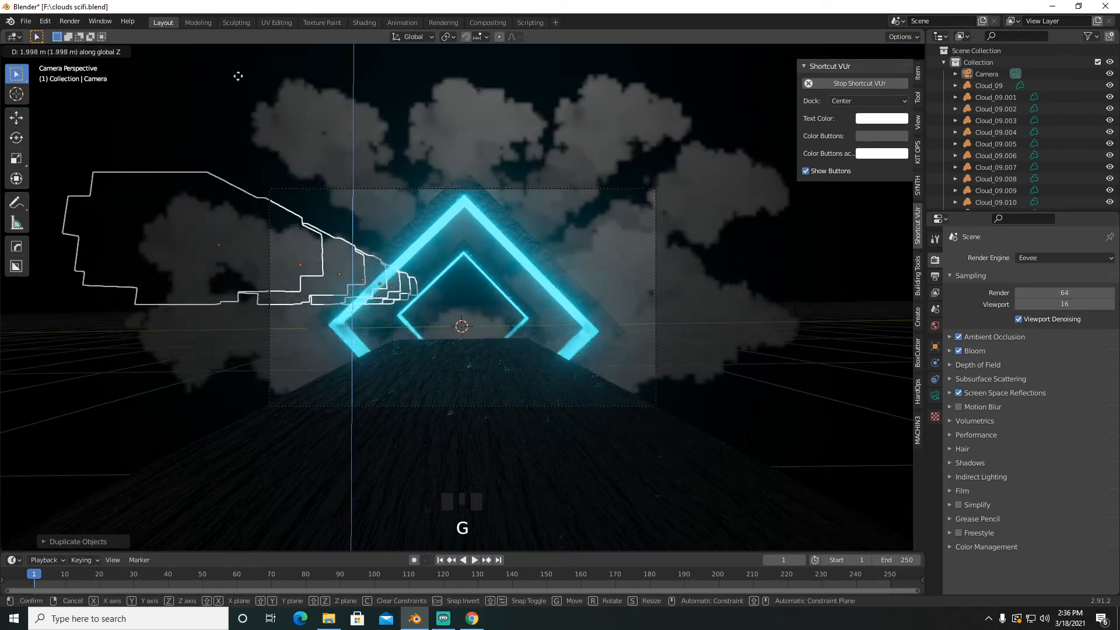
click(243, 44)
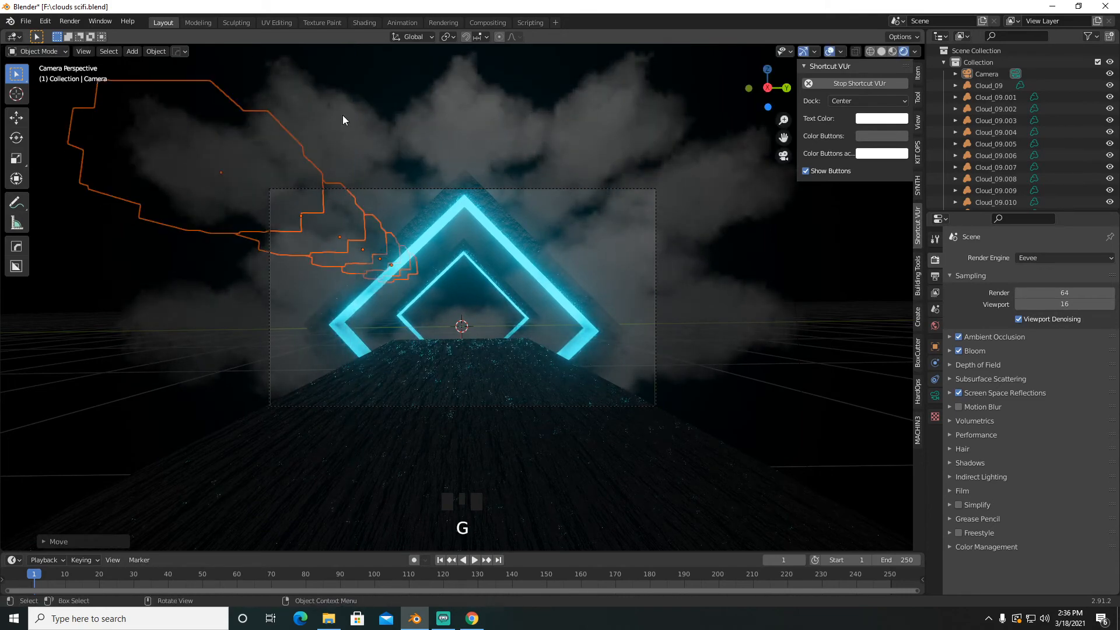
shift+click(457, 192)
middle_drag(507, 194, 473, 200)
scroll(478, 203, down, 7)
key(ctrl+s)
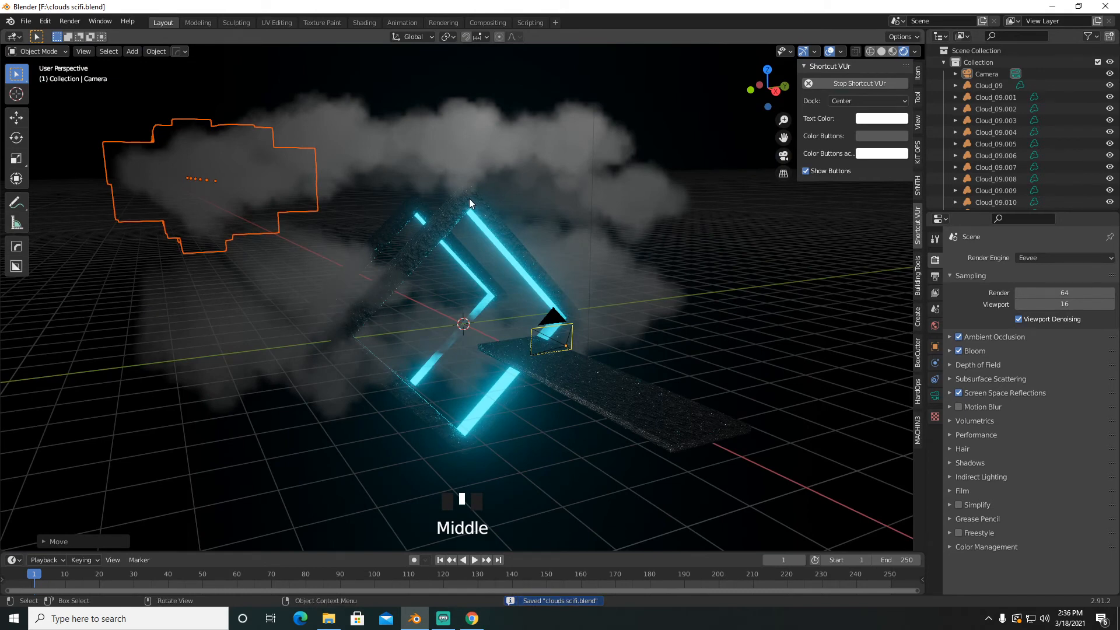
Step: Deselect the clouds and add an area light at the scene origin
middle_drag(469, 198, 529, 212)
click(695, 185)
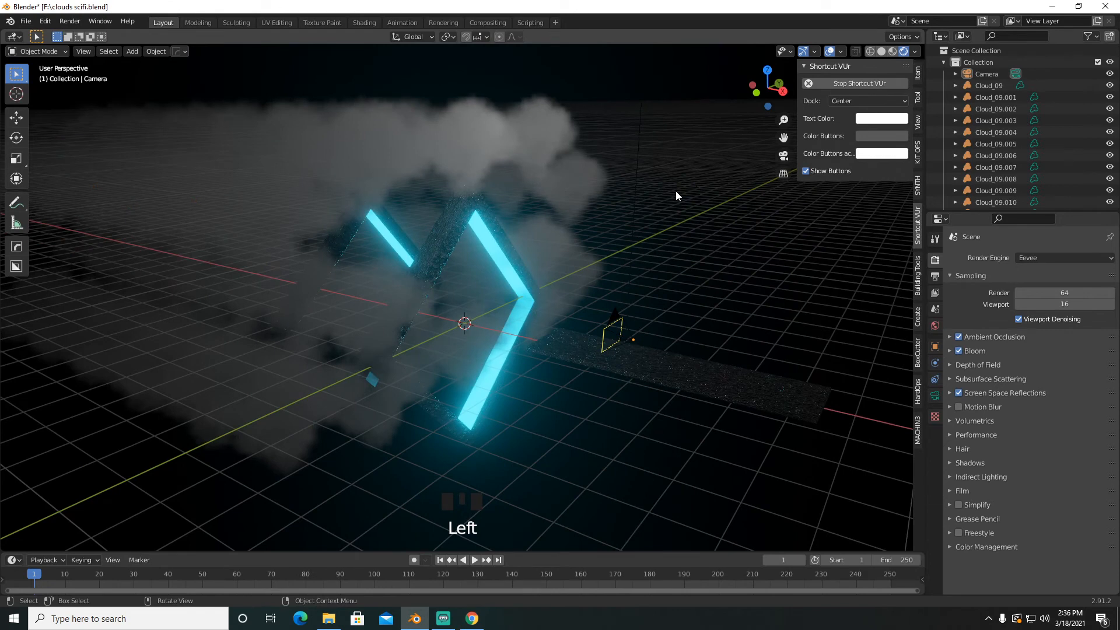
key(shift+a)
mouse_move(648, 310)
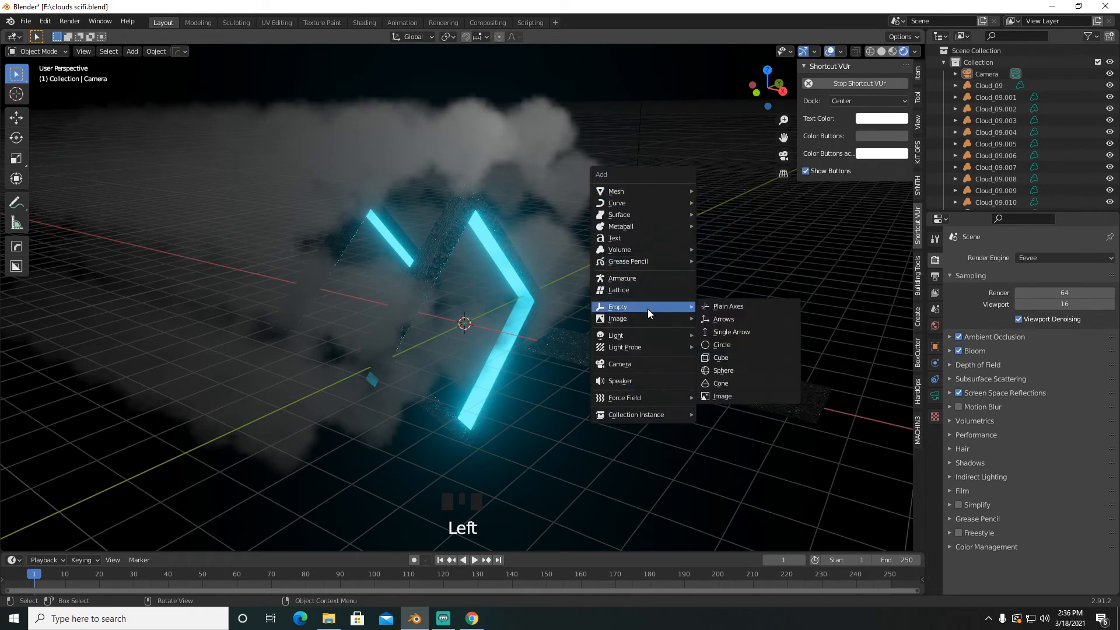
mouse_move(647, 333)
click(731, 372)
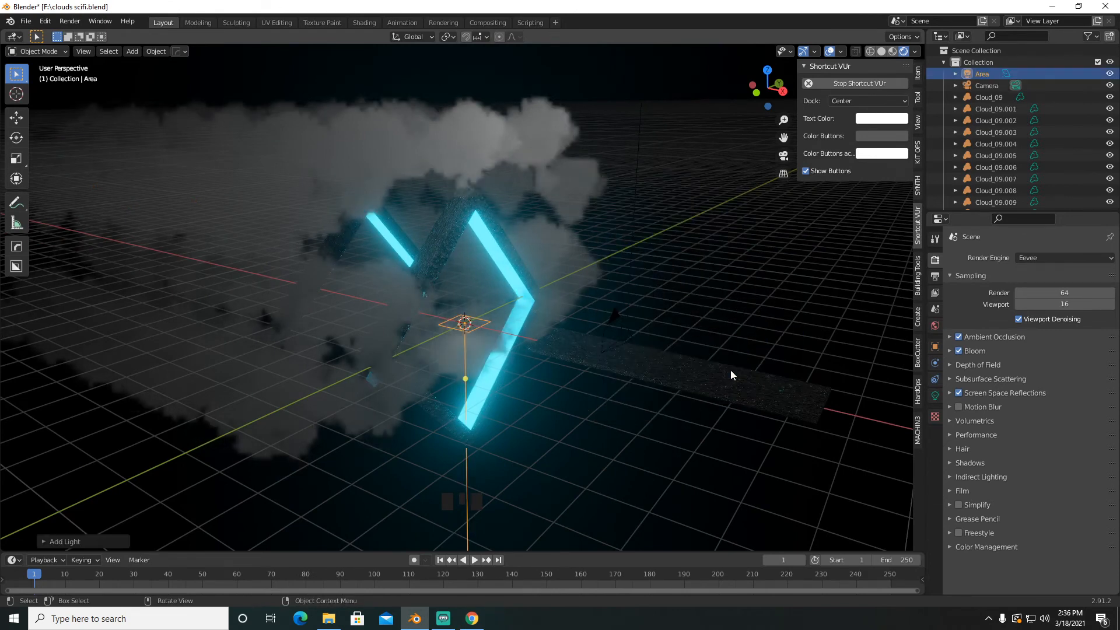
middle_drag(723, 340, 690, 314)
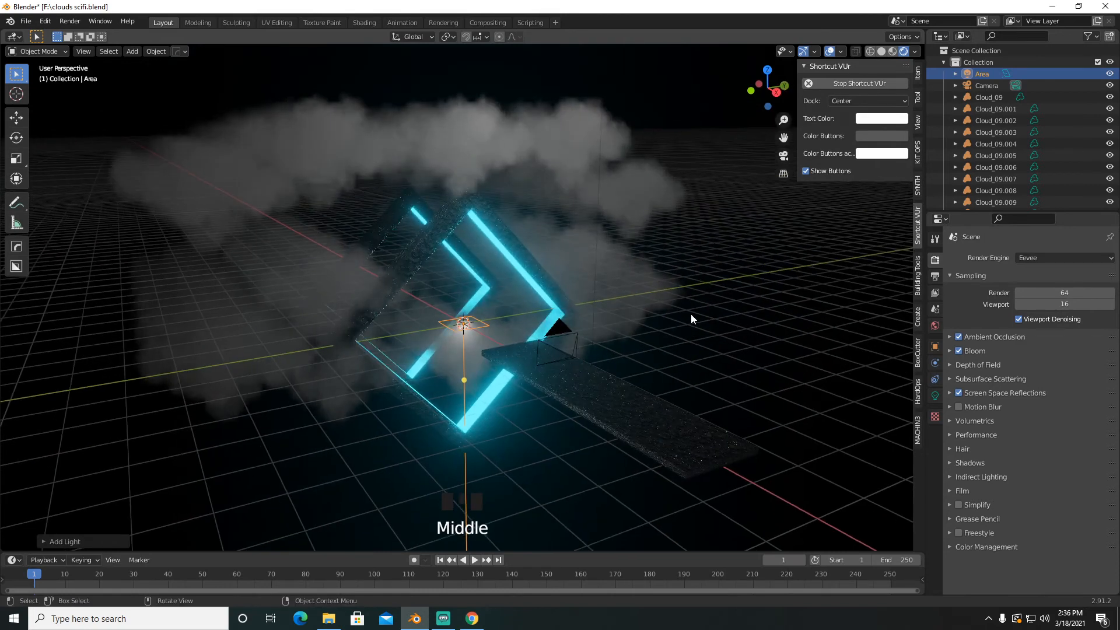
Step: Set the area light's colour to cyan with hue 0.521 and saturation 0.807, and its power to 80 W
key(KP_0)
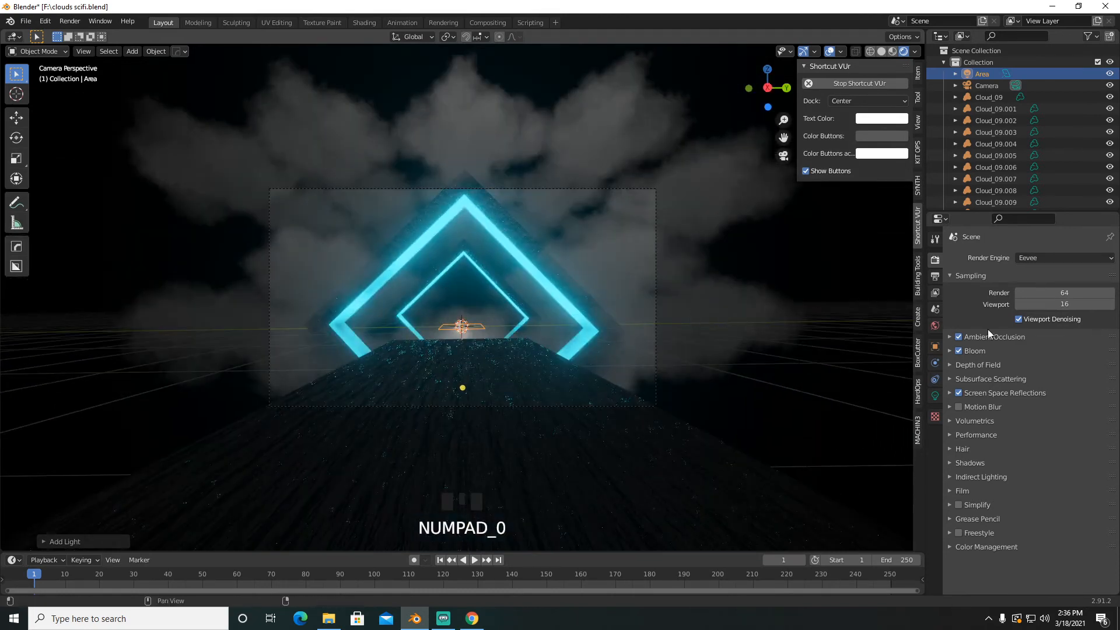
click(935, 395)
click(1062, 323)
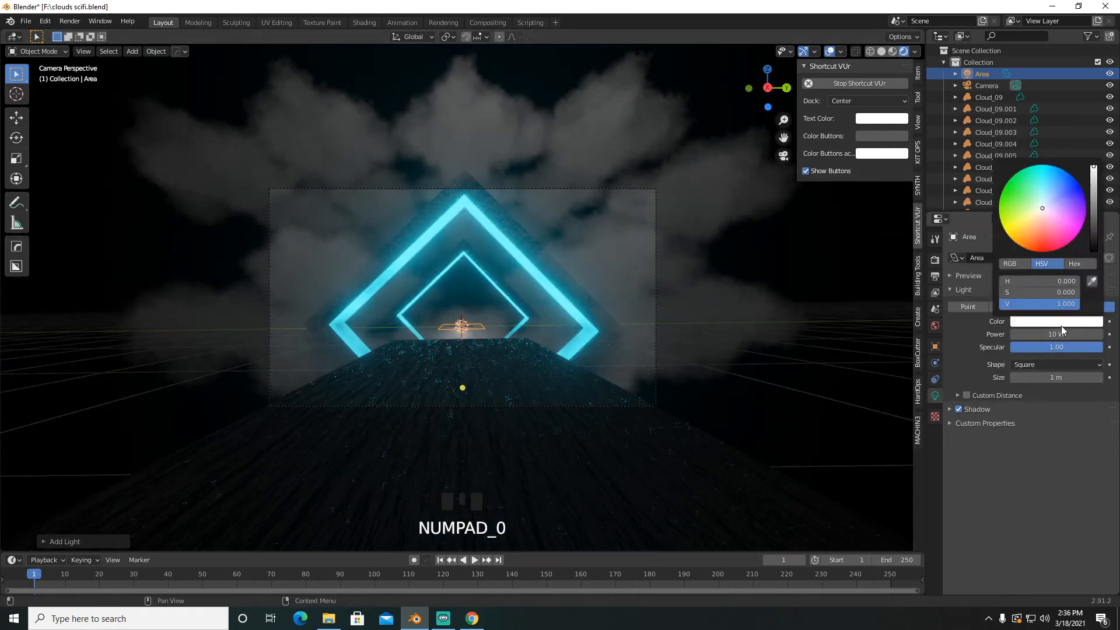
click(1048, 173)
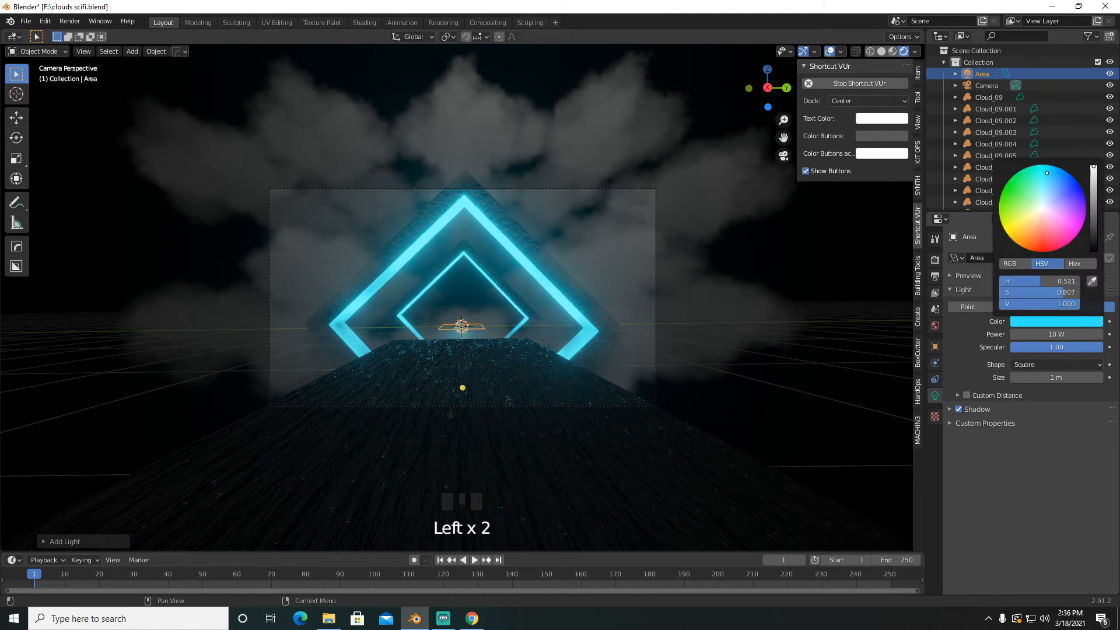
click(1058, 333)
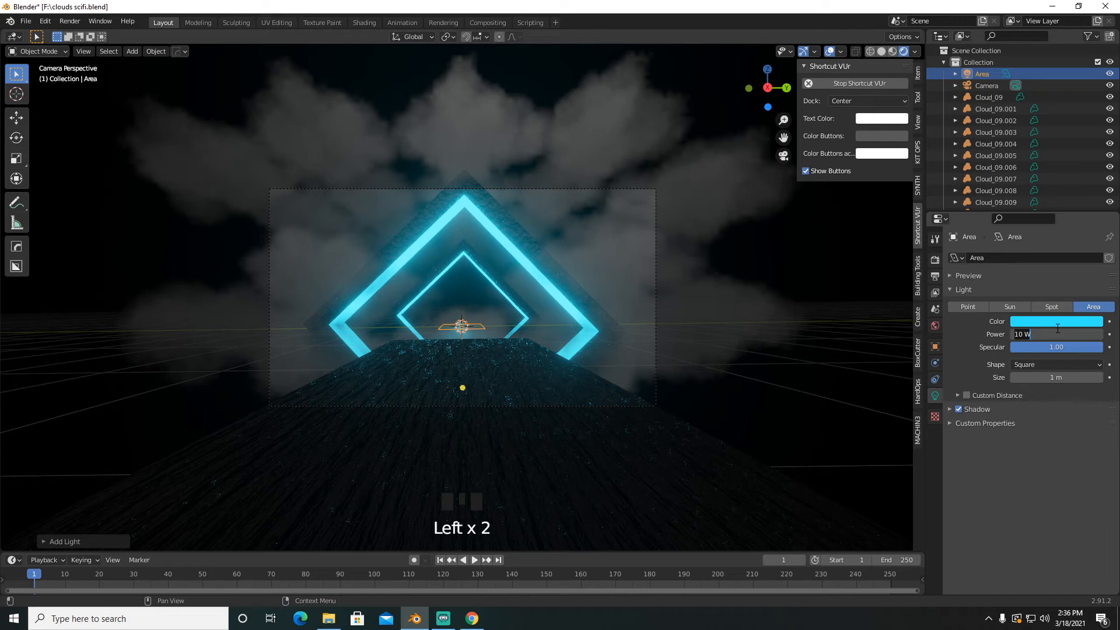
text(80)
key(Return)
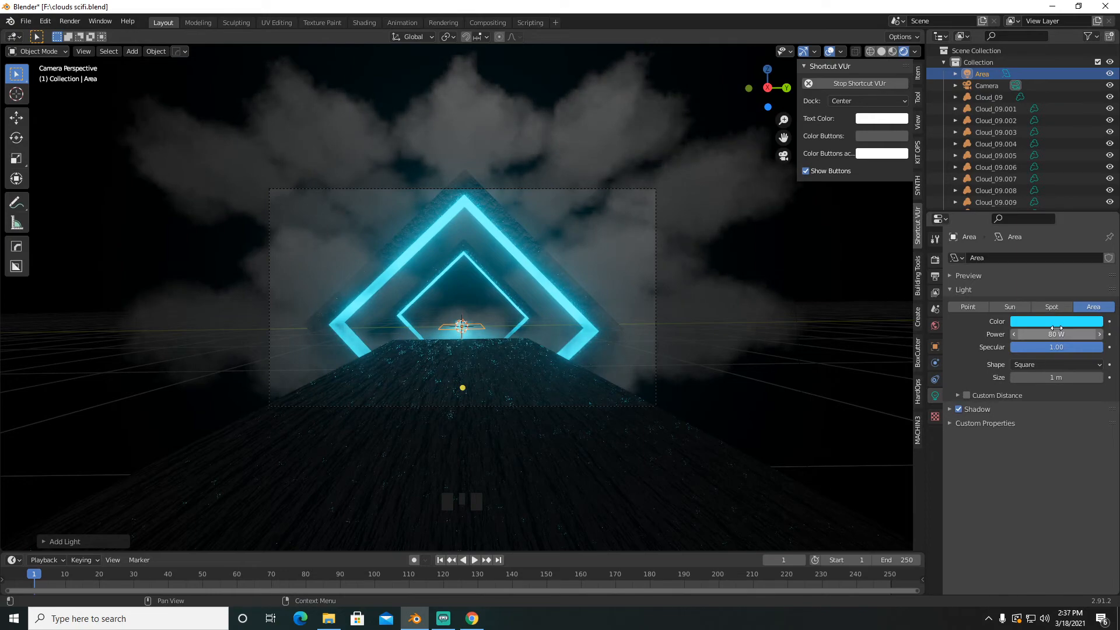
Step: Rotate the area light about 180° in the right orthographic view so it points upward
key(r)
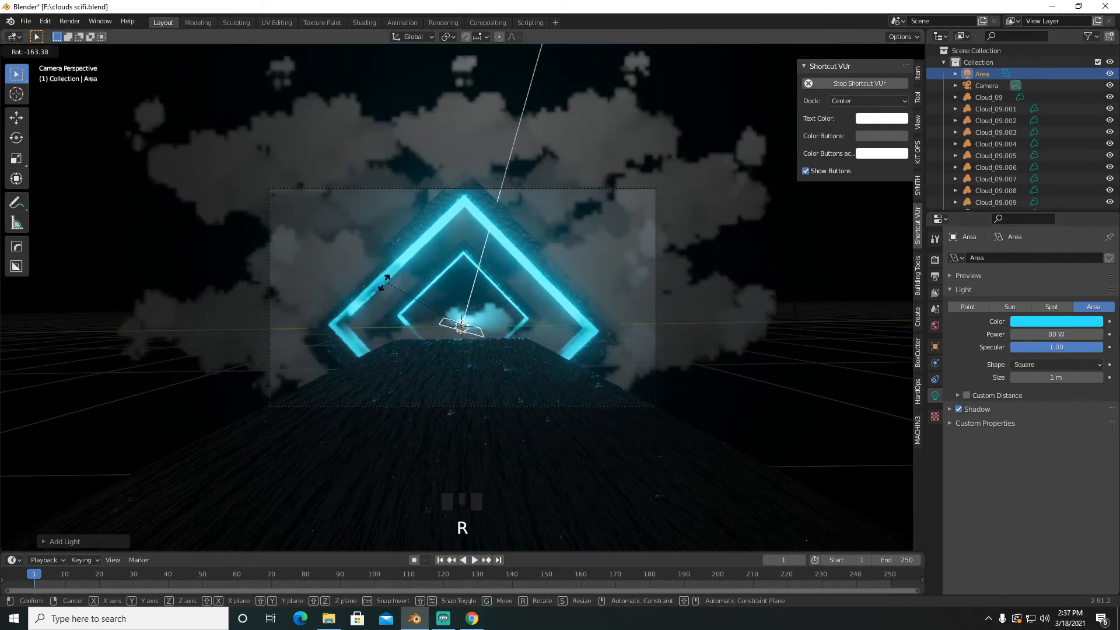
click(389, 296)
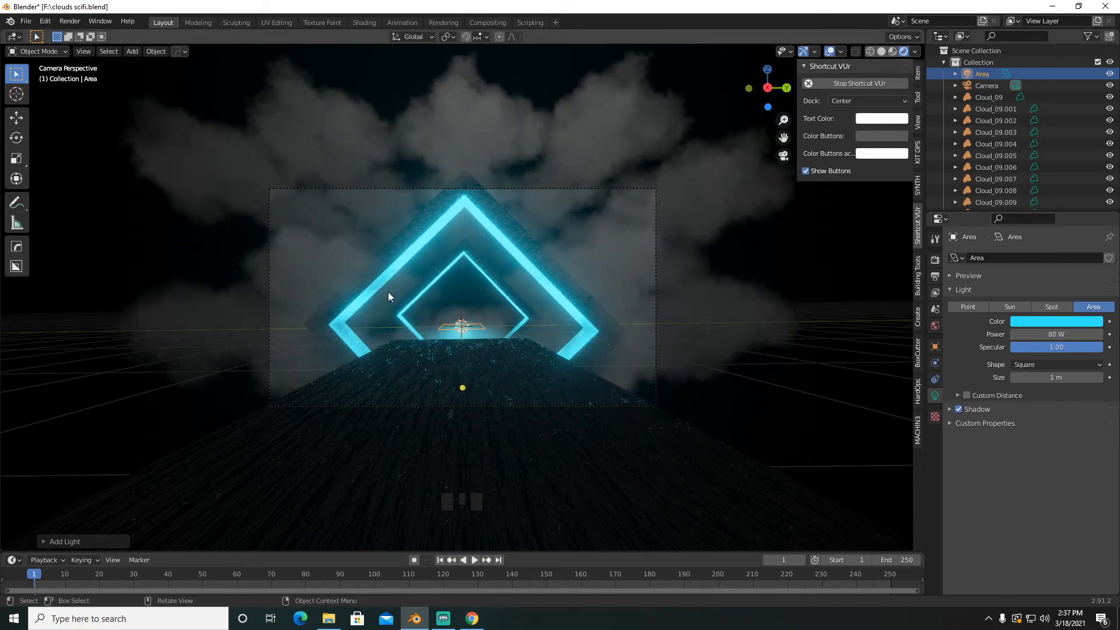
key(grave)
click(653, 295)
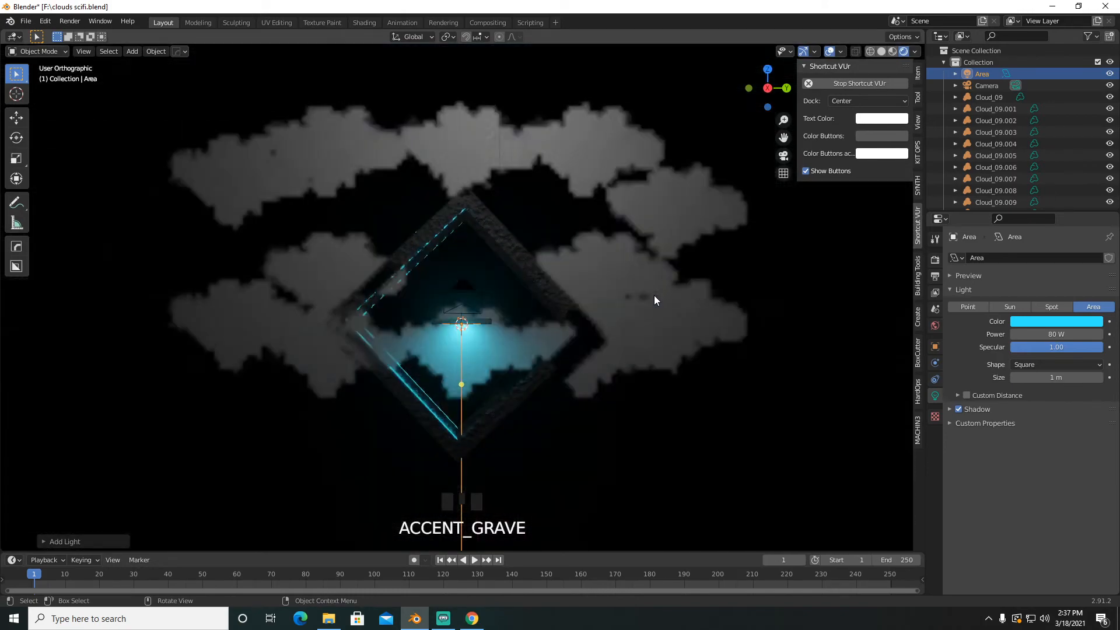
key(r)
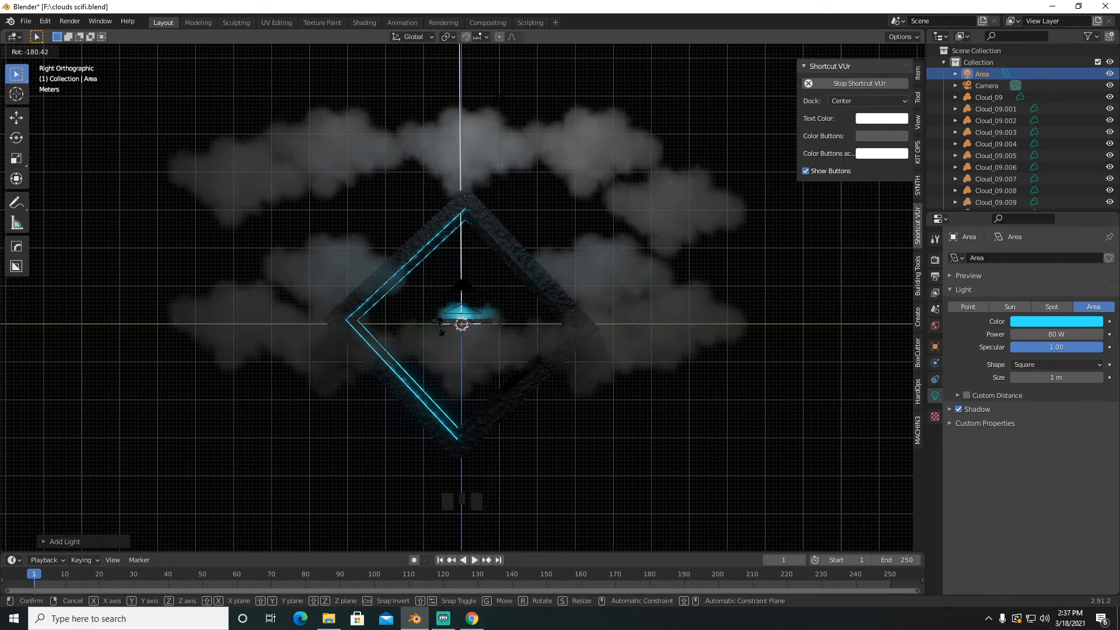
click(440, 327)
Step: Lower the area light about 0.78 m along Z beneath the slab, and open the render settings
key(g)
key(z)
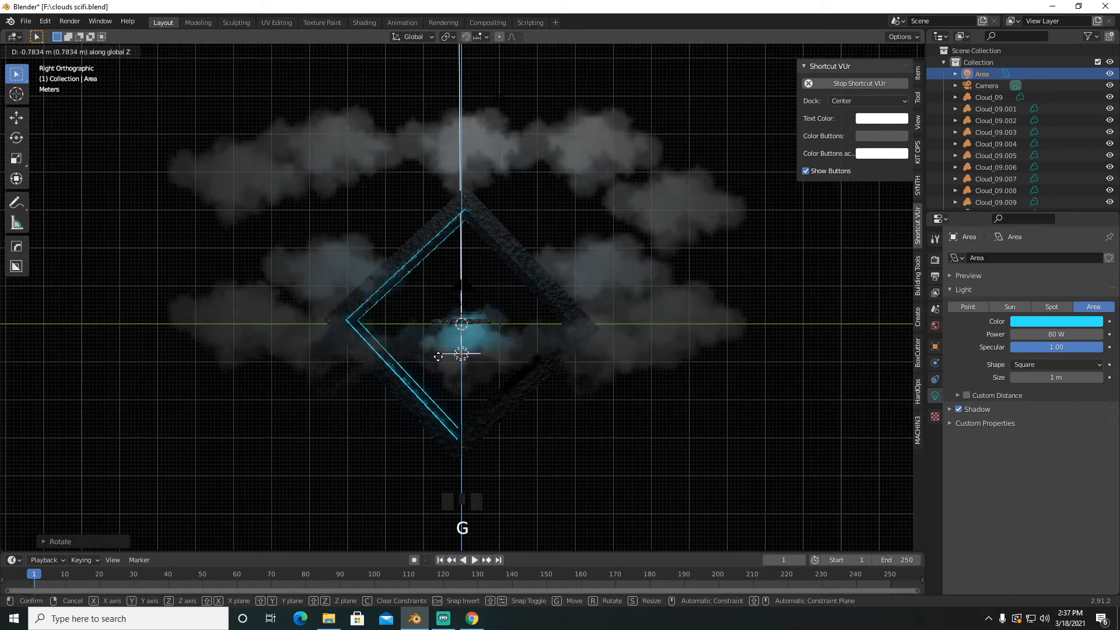
click(439, 356)
click(929, 259)
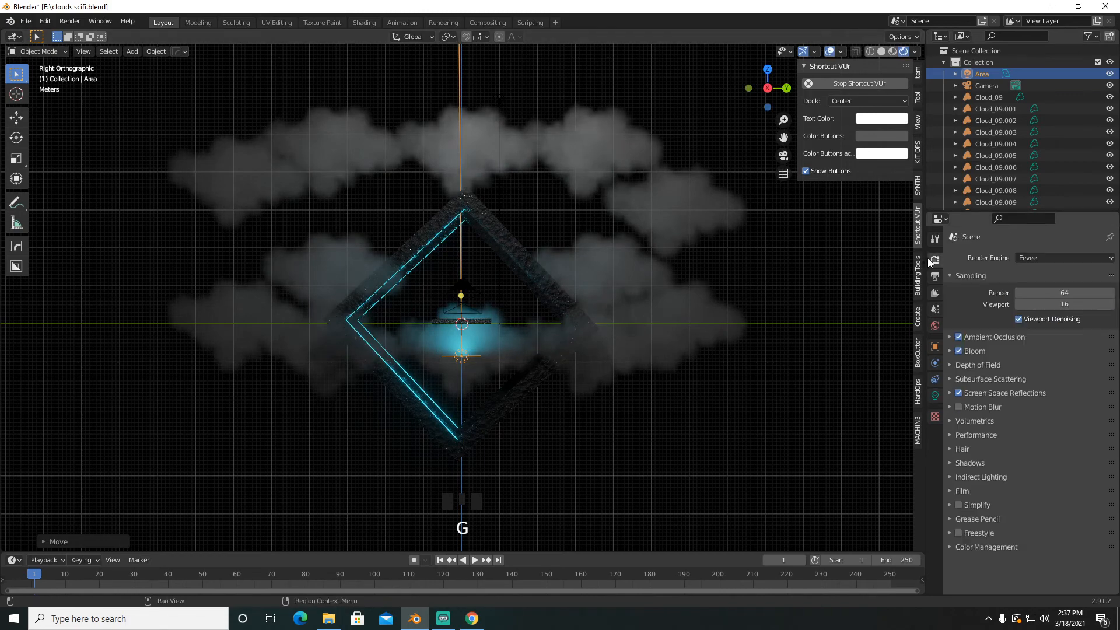
Step: Save the file, switch the render engine to Cycles, and view the scene through the camera
key(ctrl+s)
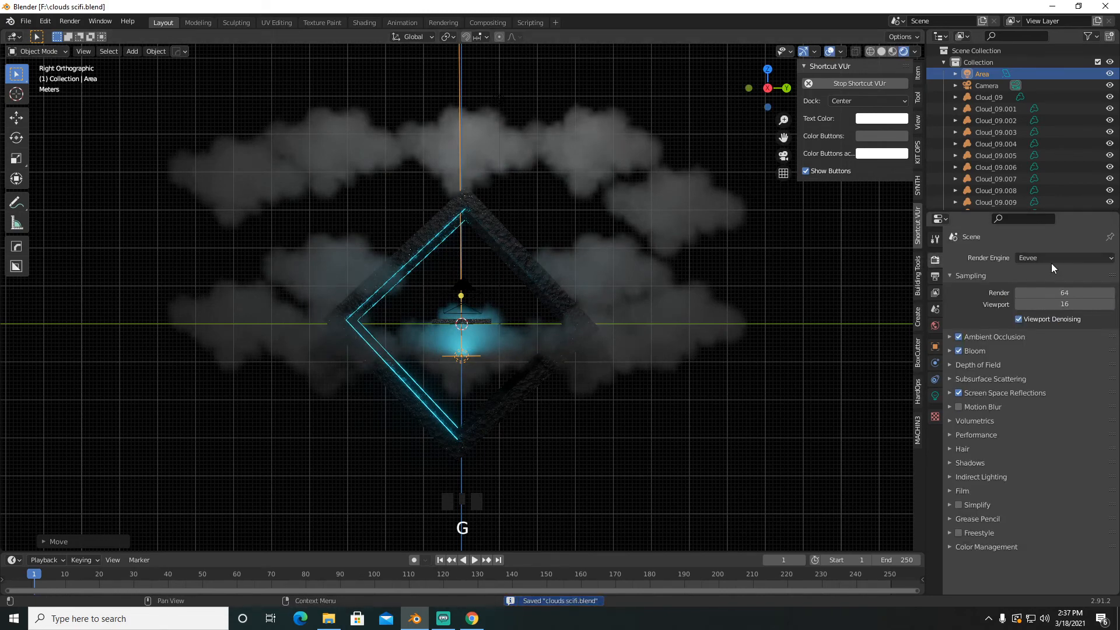
click(1051, 263)
click(1038, 295)
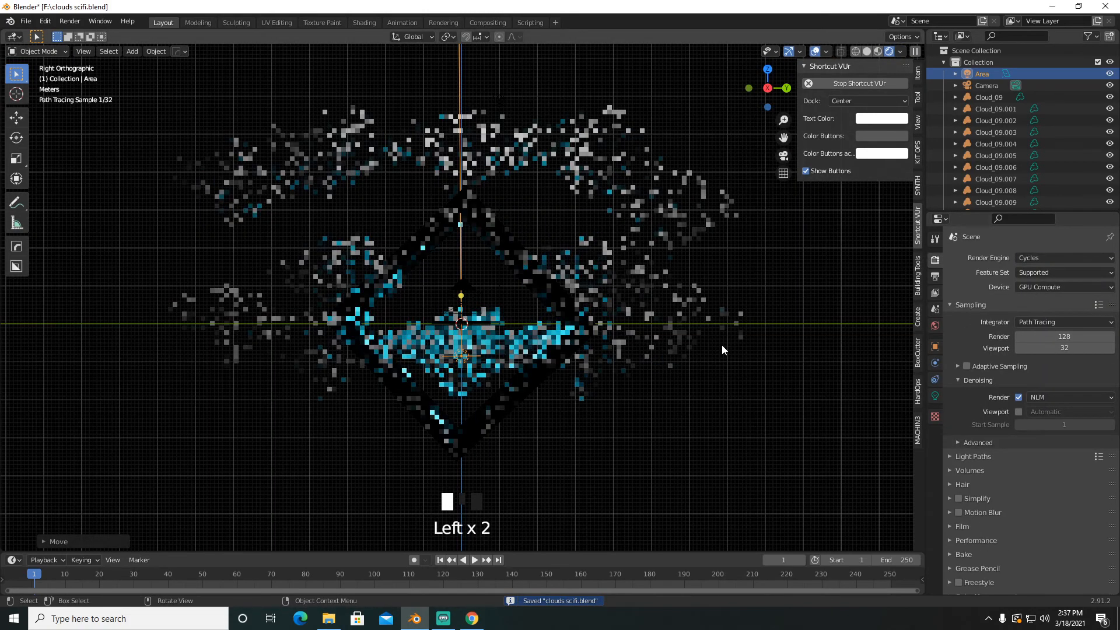
key(KP_0)
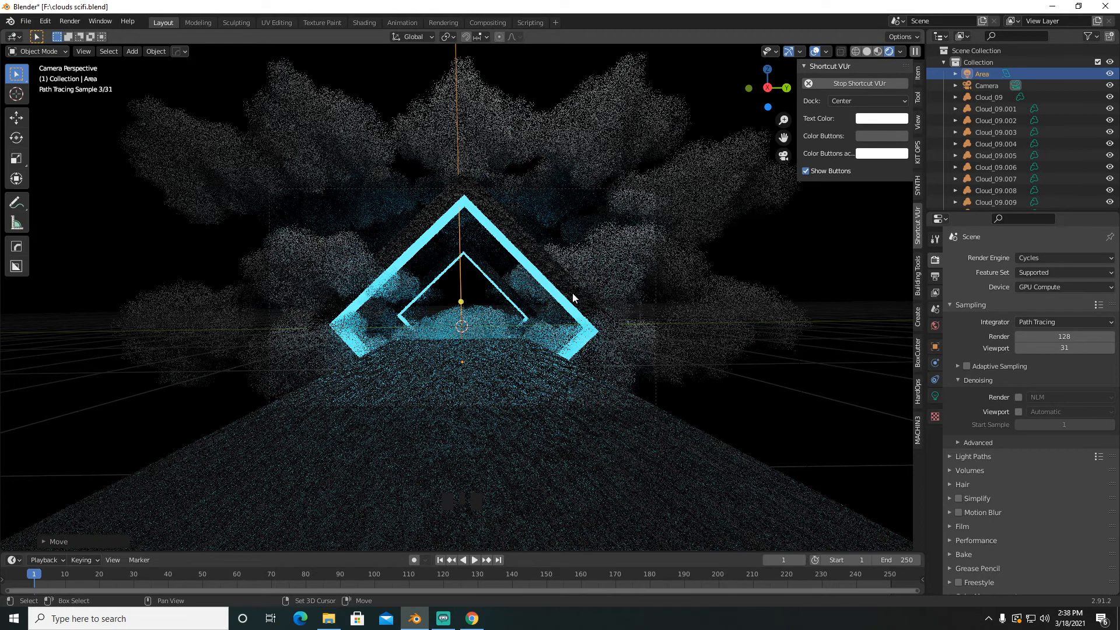
Step: Duplicate the cyan area light, set the render engine back to Eevee, and move the copy beside the slab's right edge
key(shift+d)
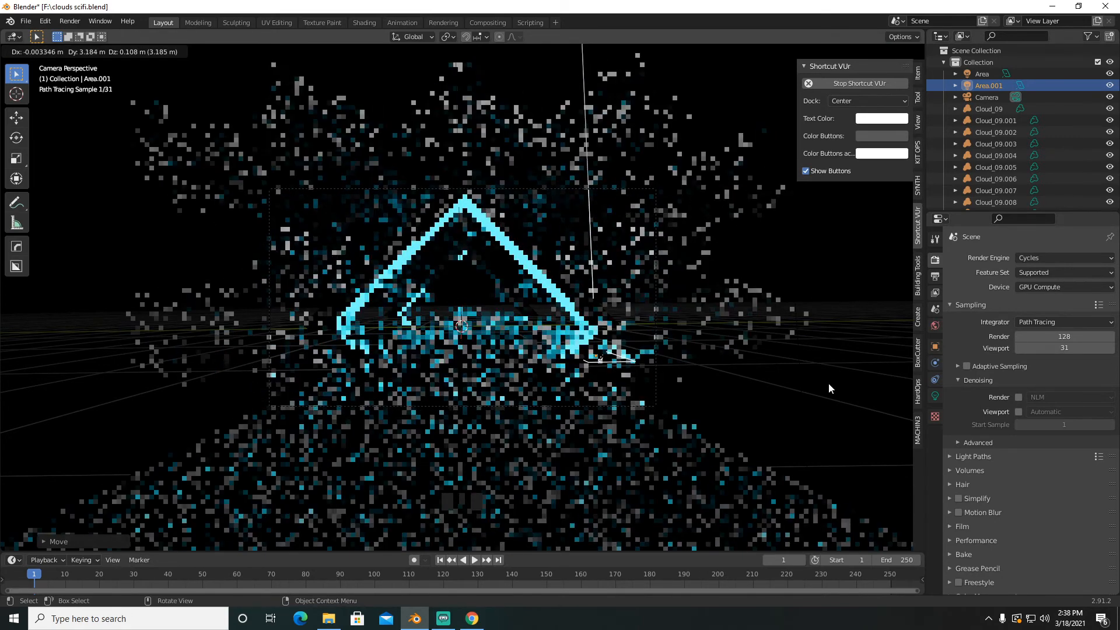
click(828, 383)
click(1059, 259)
click(1057, 271)
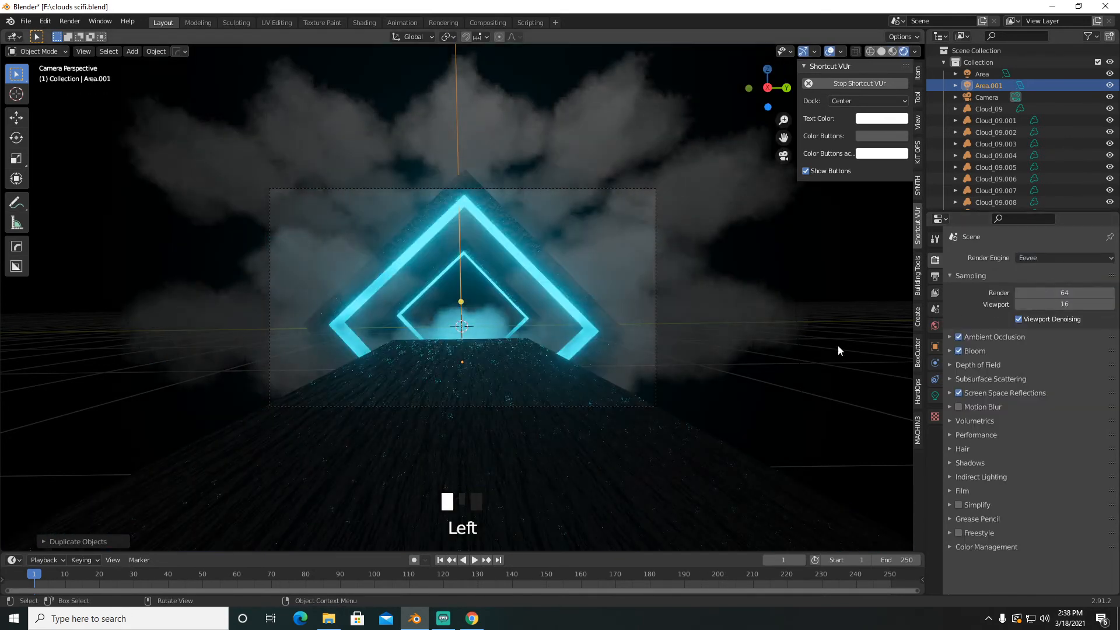
key(g)
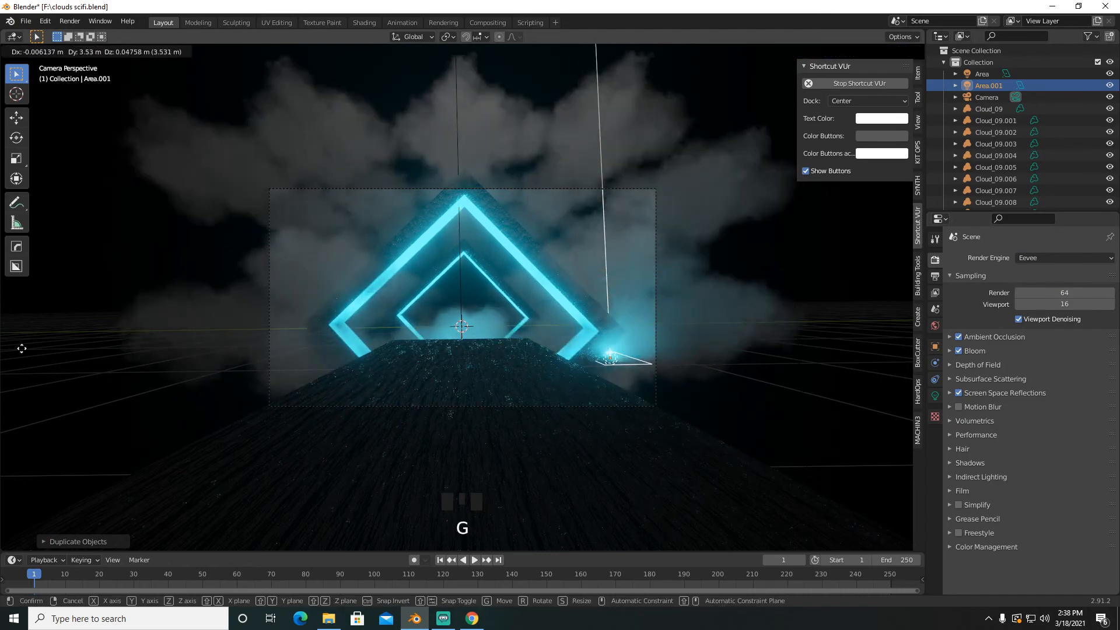
click(7, 379)
Step: Duplicate the right-hand area light and move the copy about 6.8 m along negative Y to the slab's left edge
key(shift+d)
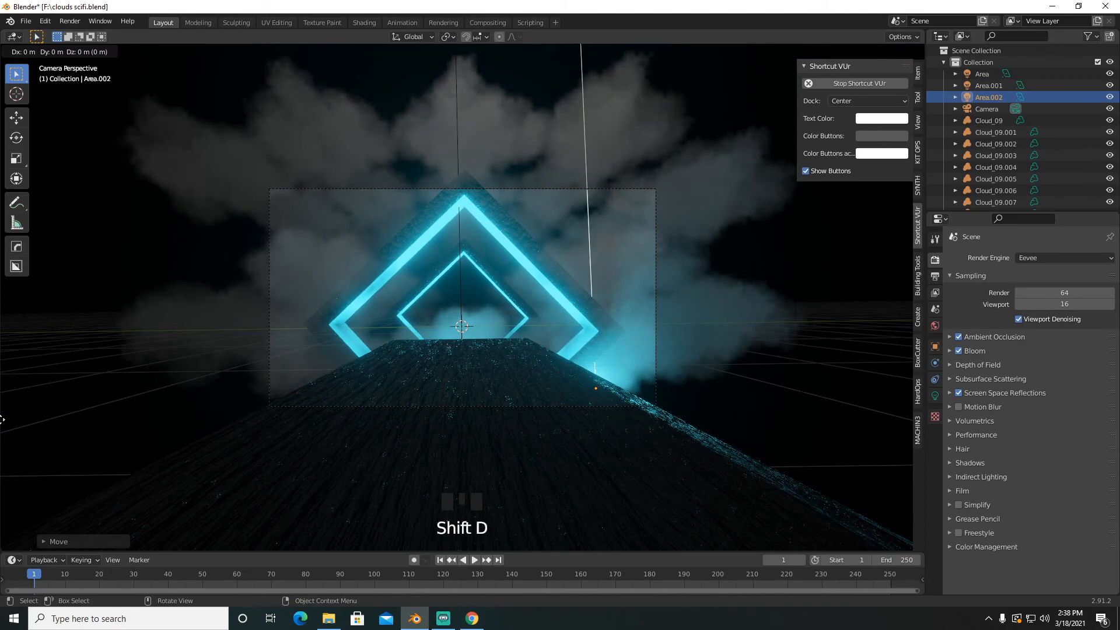
key(g)
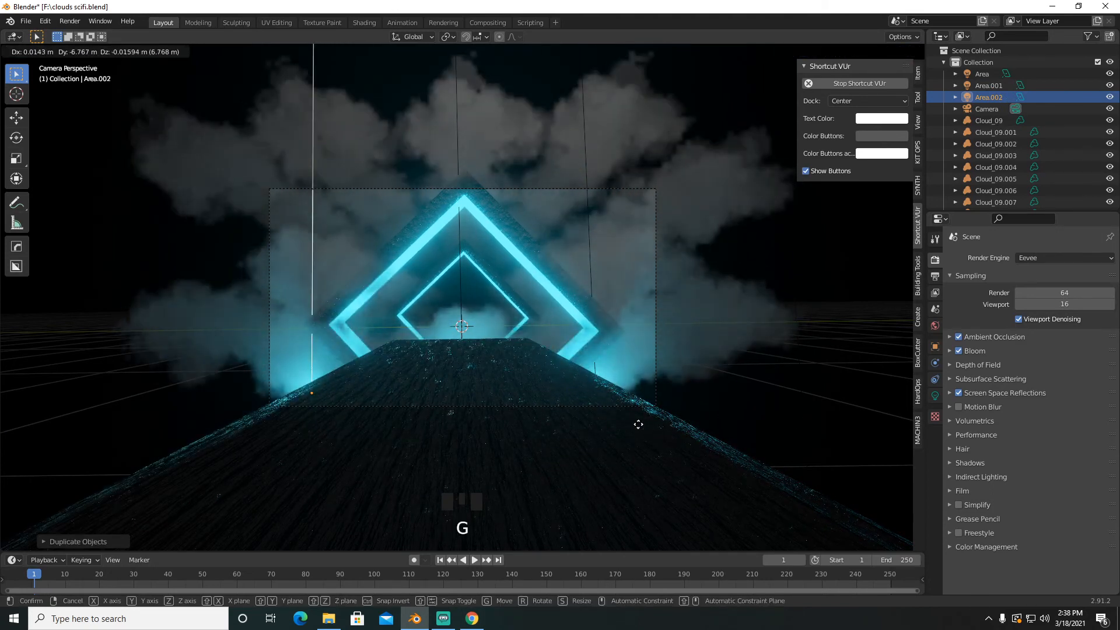
click(638, 425)
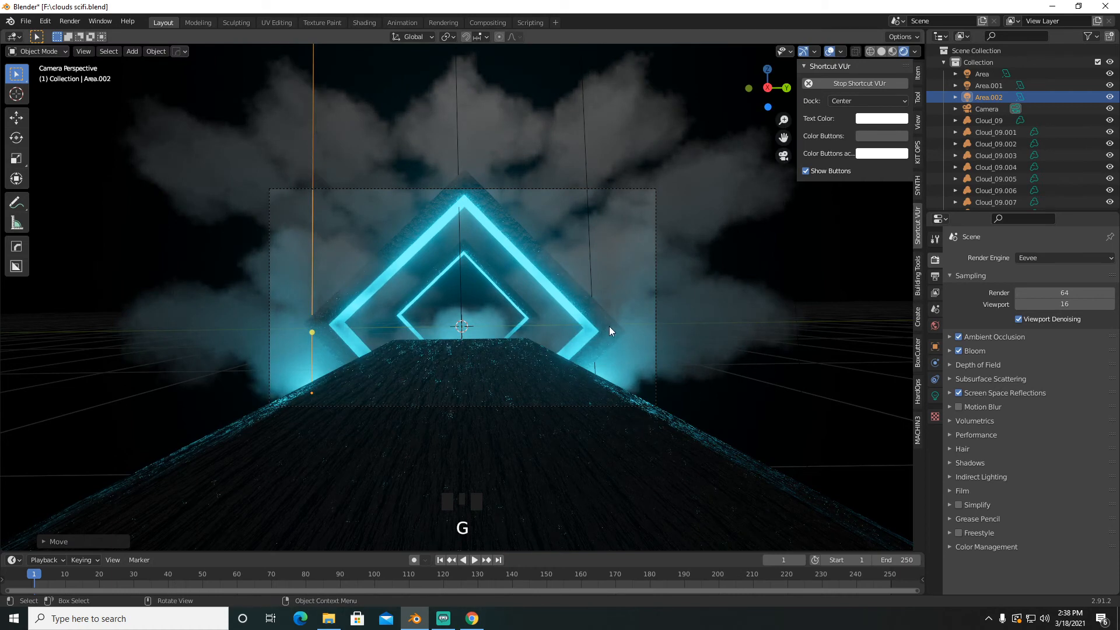
Step: Set the left area light's colour to orange-red with hue 0.027 and saturation 0.947
click(935, 396)
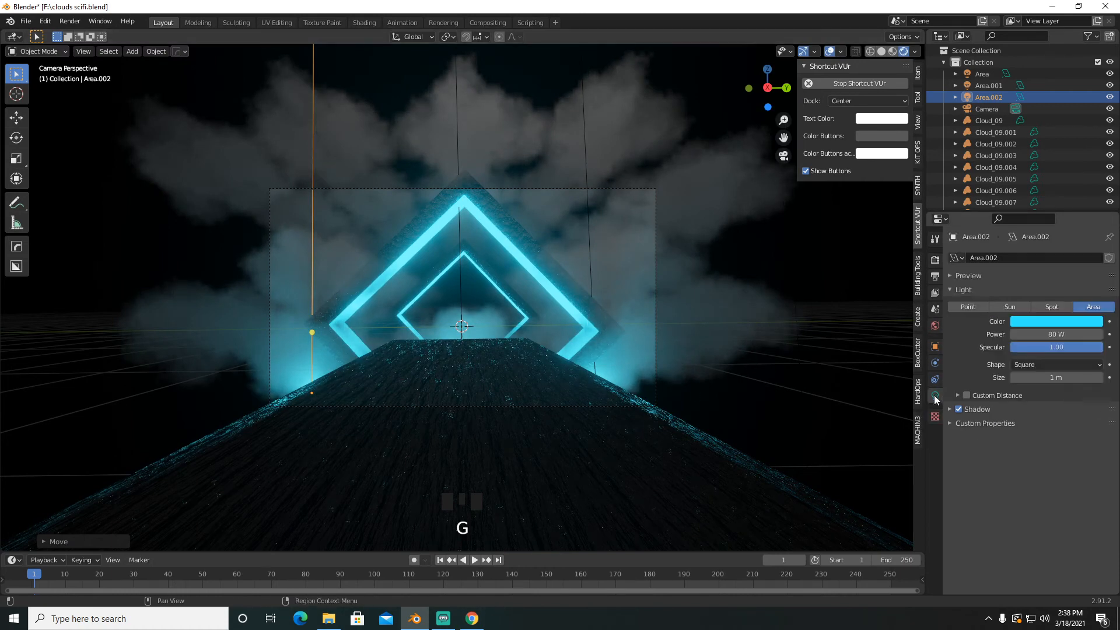
click(1052, 321)
double_click(1035, 249)
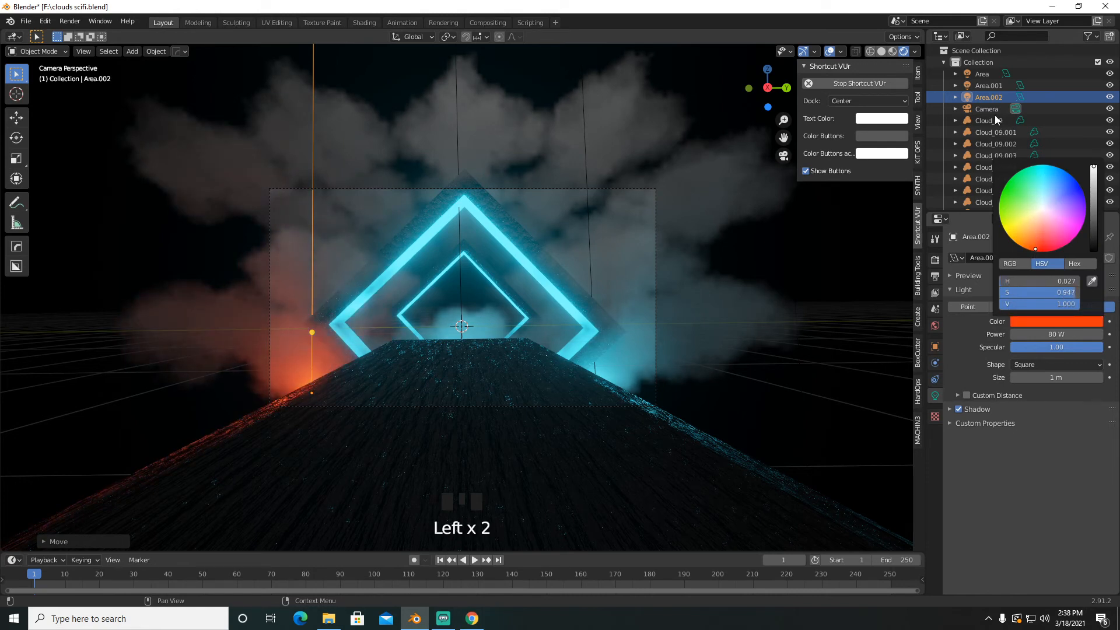
Step: Change the right area light, Area.001, to an orange-red colour similar to the left light's
click(996, 86)
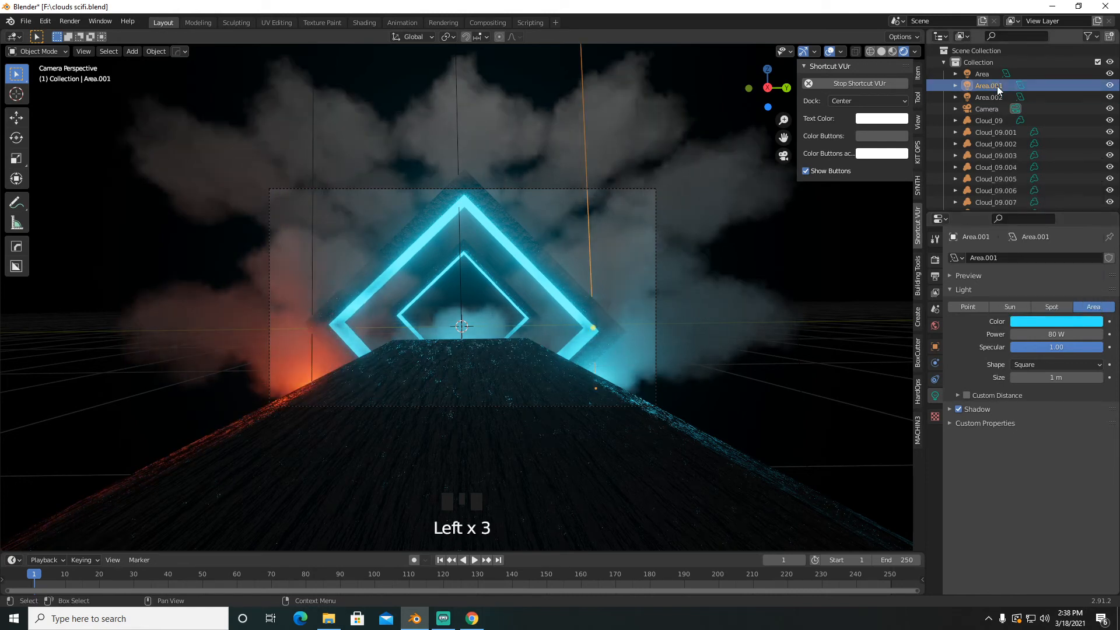
click(1073, 320)
click(1023, 243)
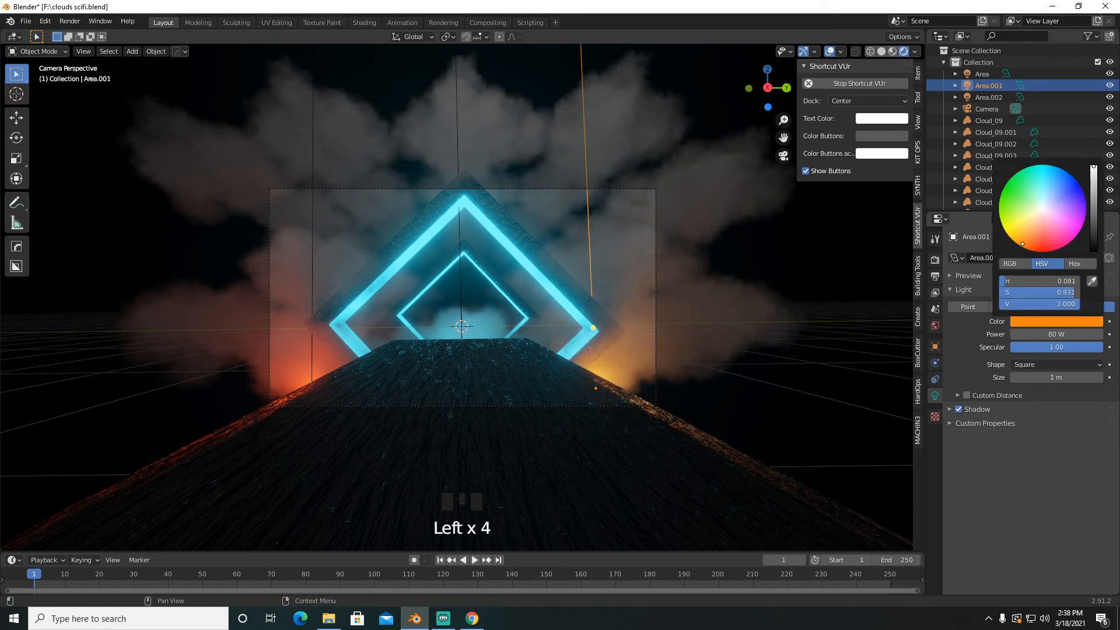
drag(1023, 243, 1034, 249)
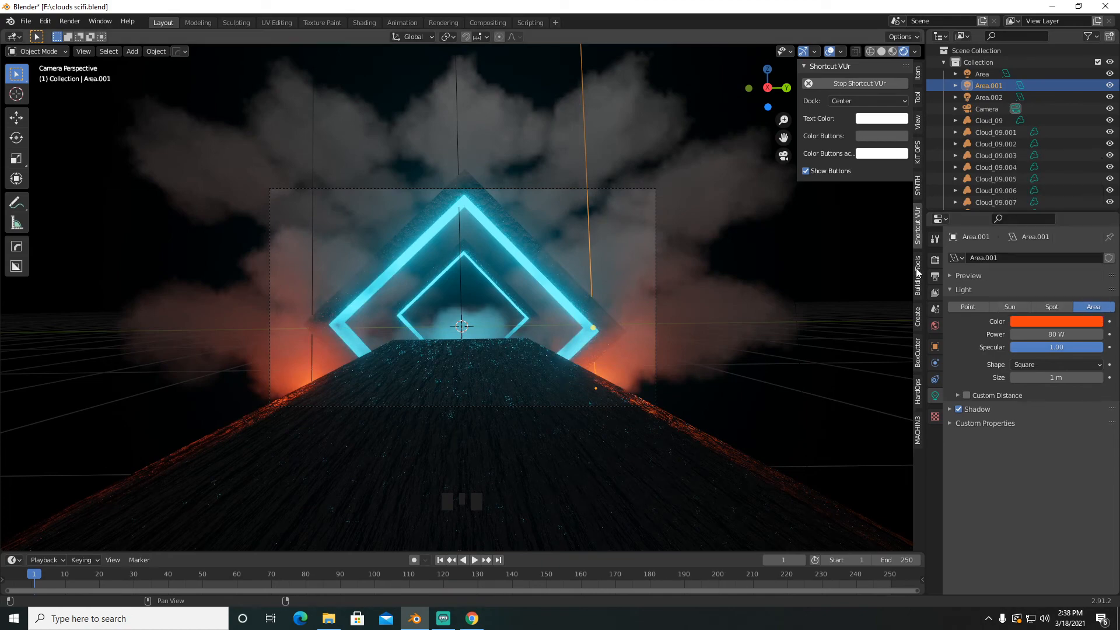
Step: Preview the orange and cyan lighting in Cycles and return the render engine to Eevee
click(935, 259)
click(1028, 259)
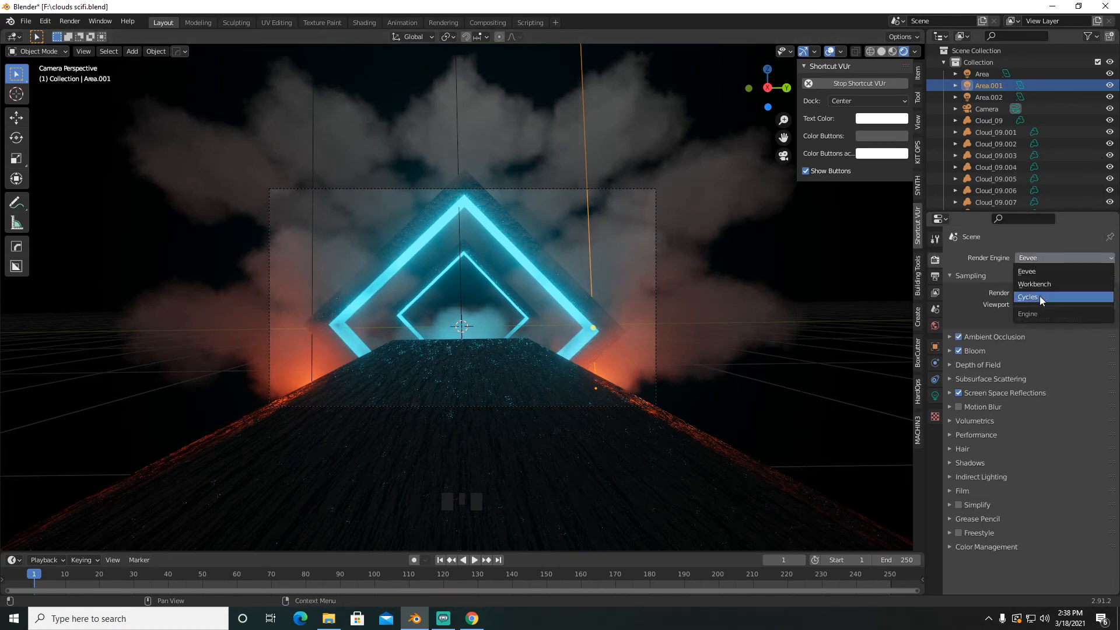
click(1039, 296)
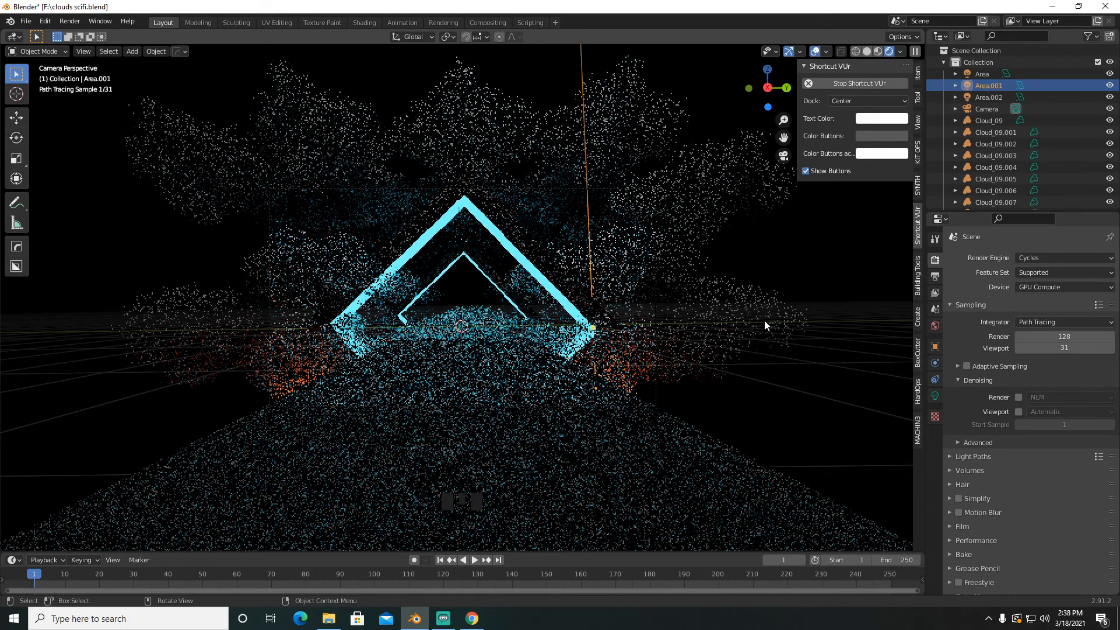
scroll(764, 320, down, 2)
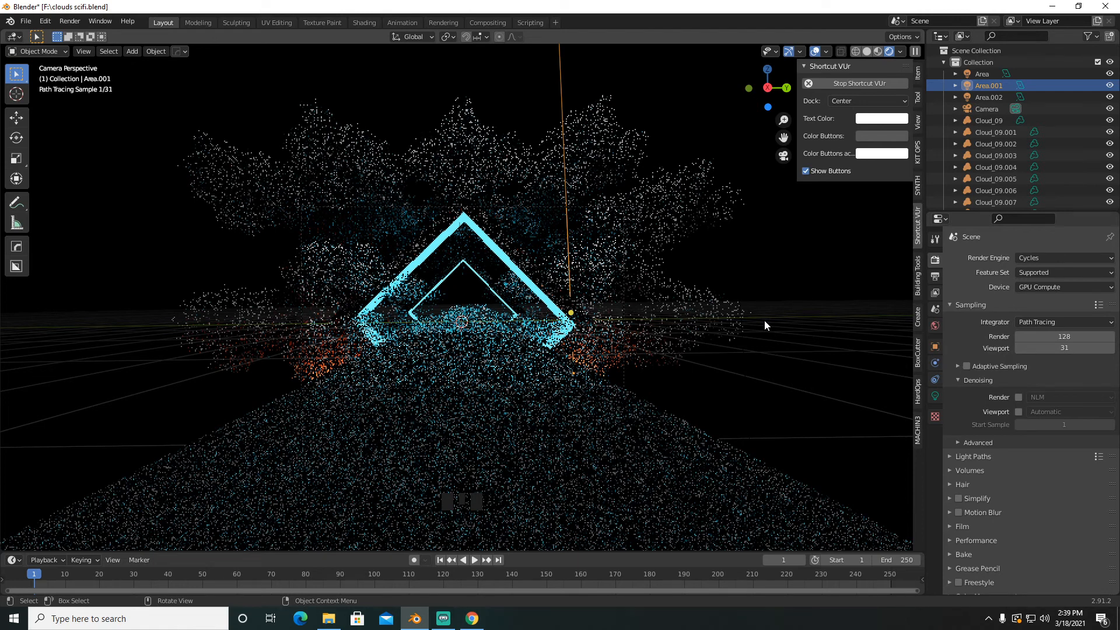
click(1052, 260)
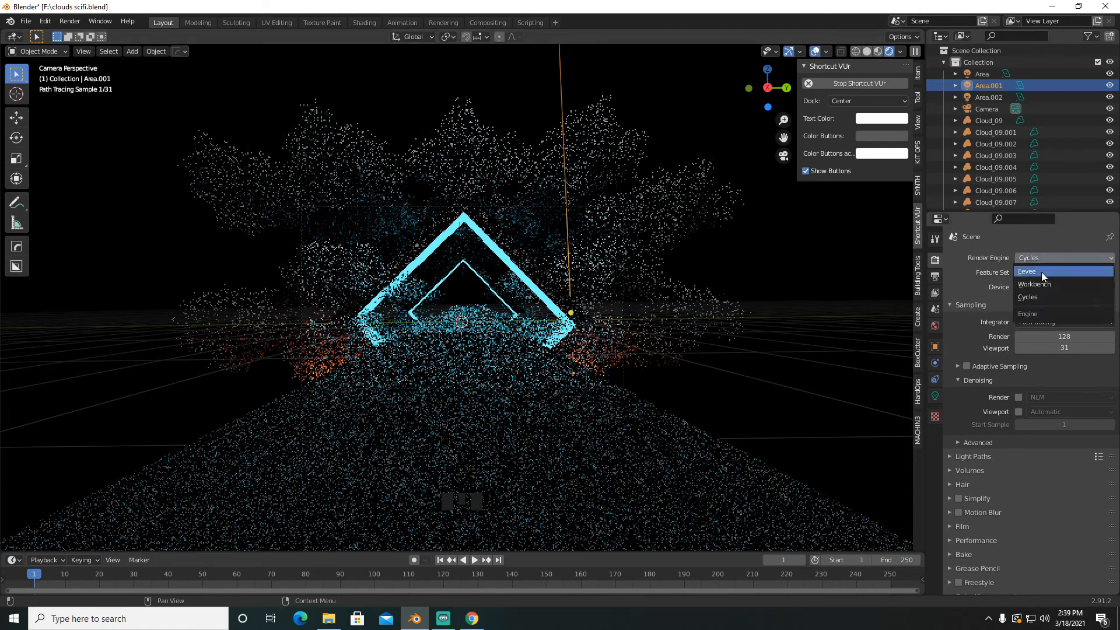
click(1038, 274)
scroll(768, 327, up, 2)
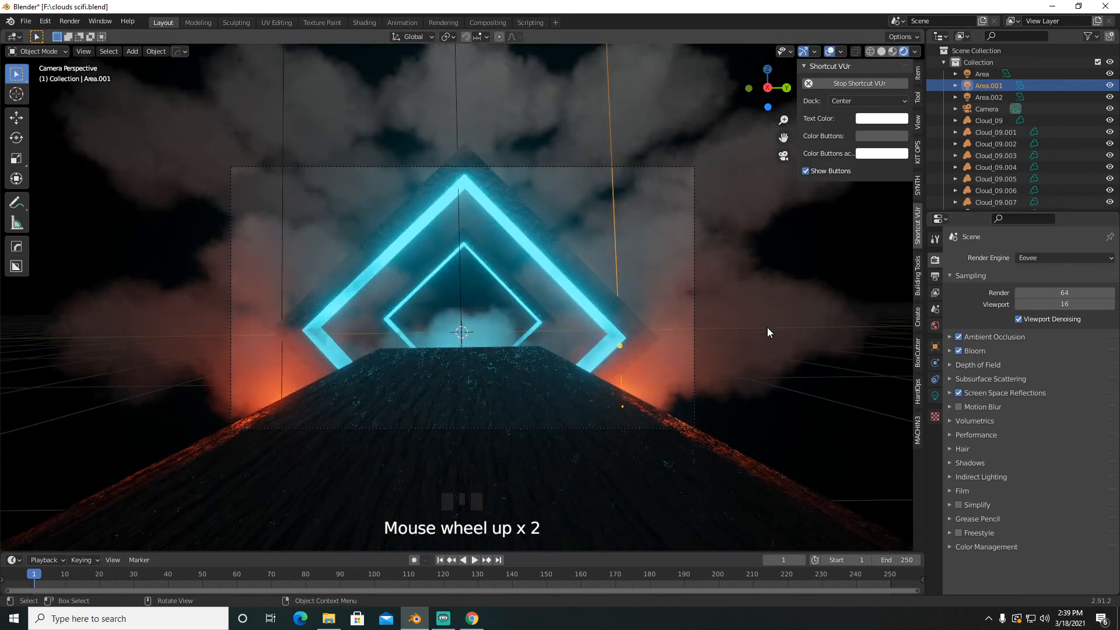
Step: Hide the viewport overlays to examine the lit scene, and restore them
click(828, 51)
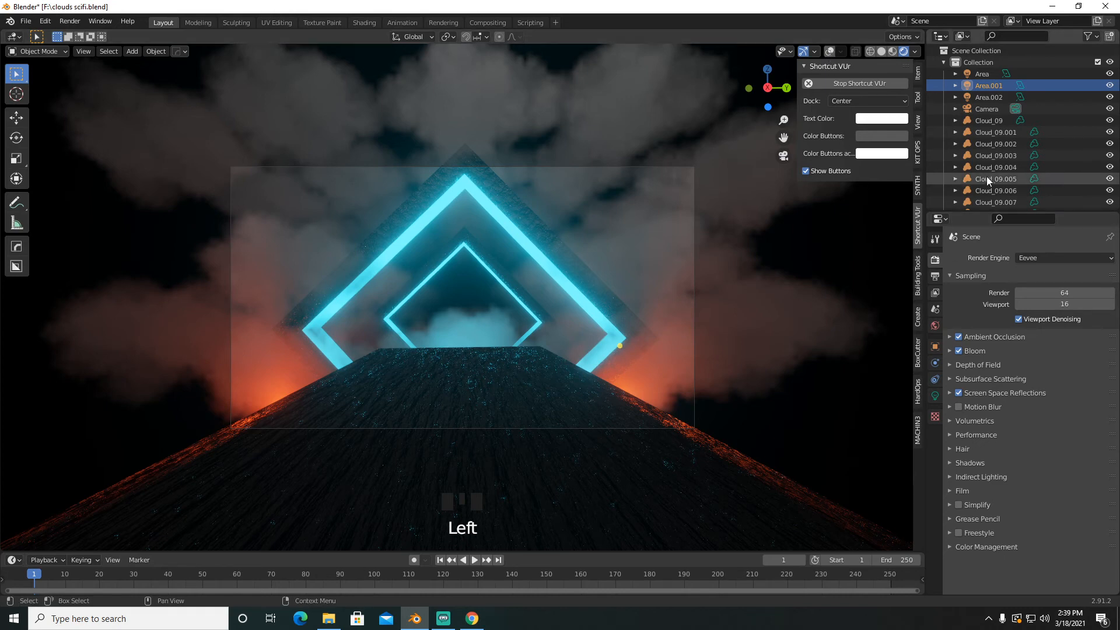
click(985, 94)
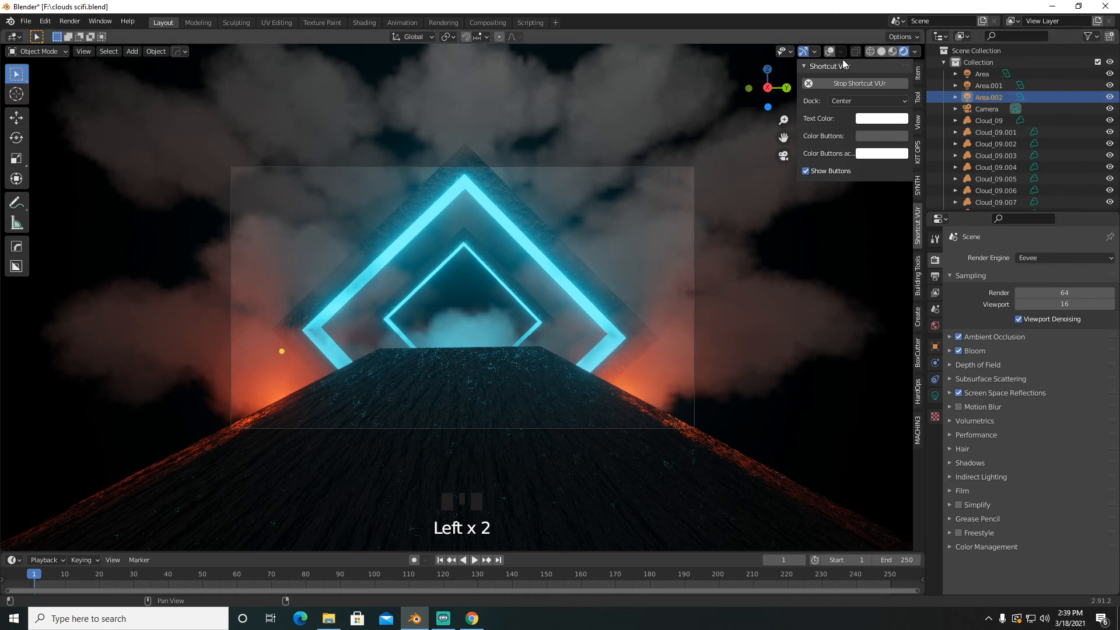
click(830, 51)
Step: Duplicate the central cyan area light and raise the copy about 5.1 m along Z above the diamond frames
click(989, 75)
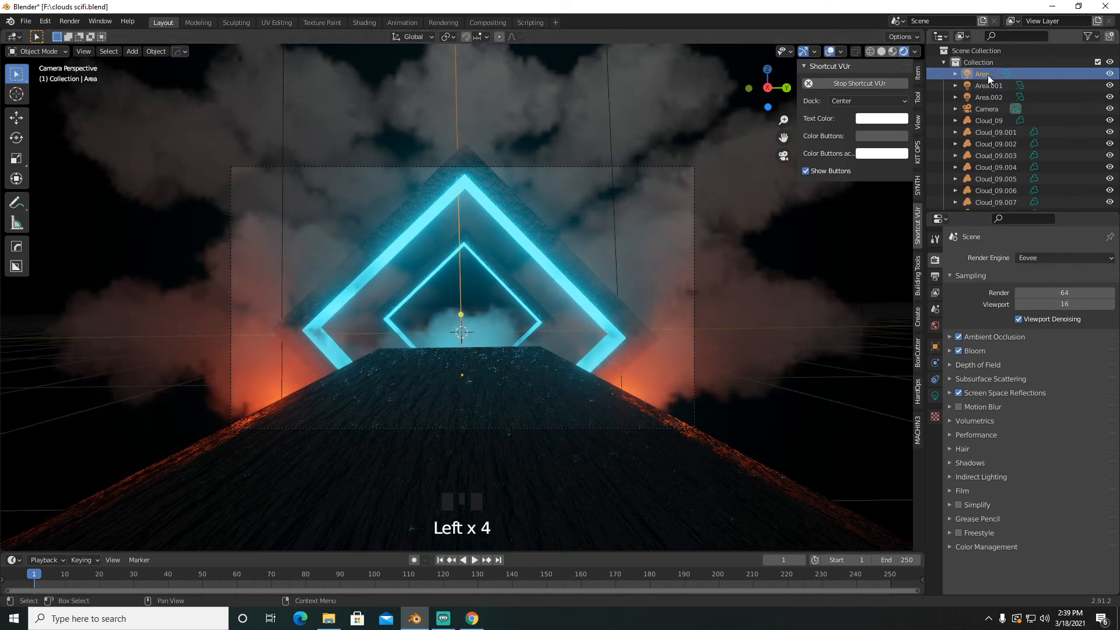
key(shift+d)
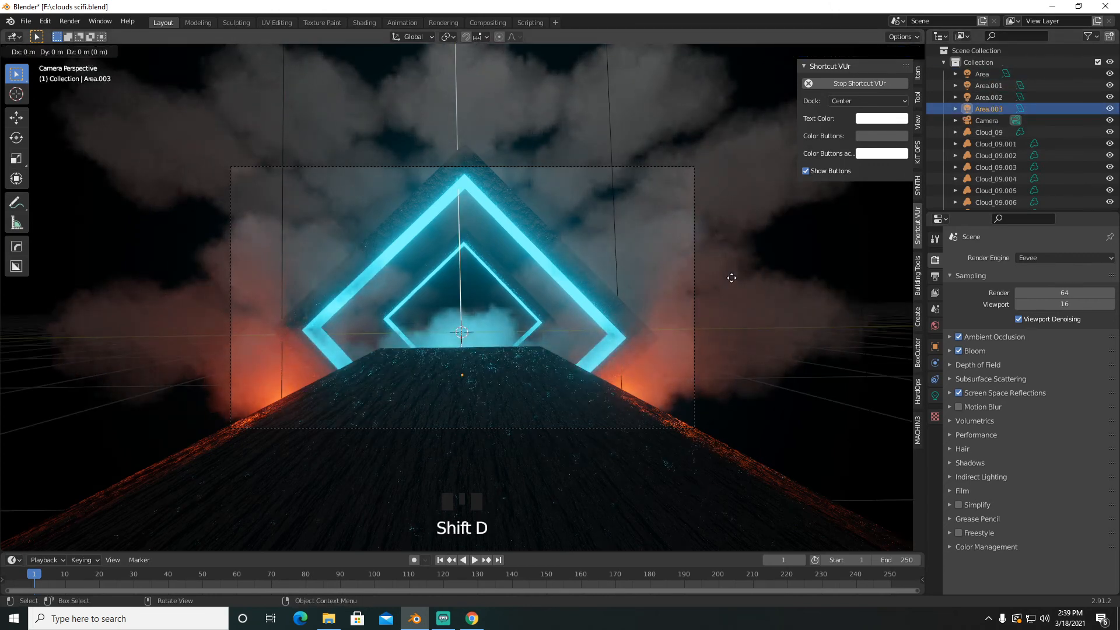
right_click(732, 277)
key(g)
key(z)
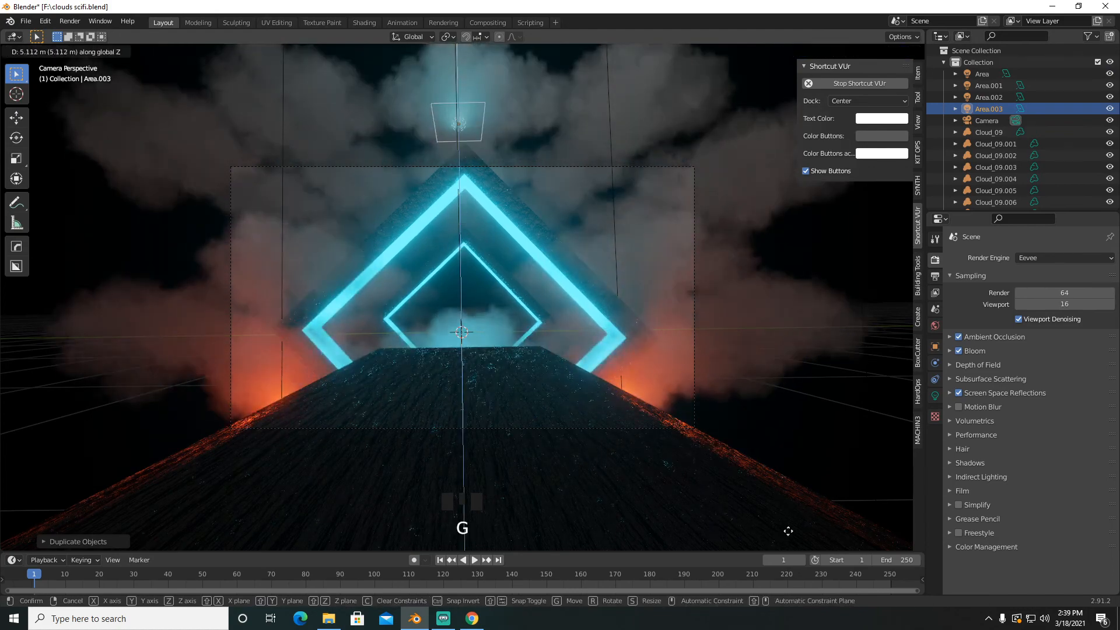
click(788, 529)
Step: In the right orthographic view, rotate the upper light about 180° to point downward and raise it about 2.1 m along Z above the clouds
key(grave)
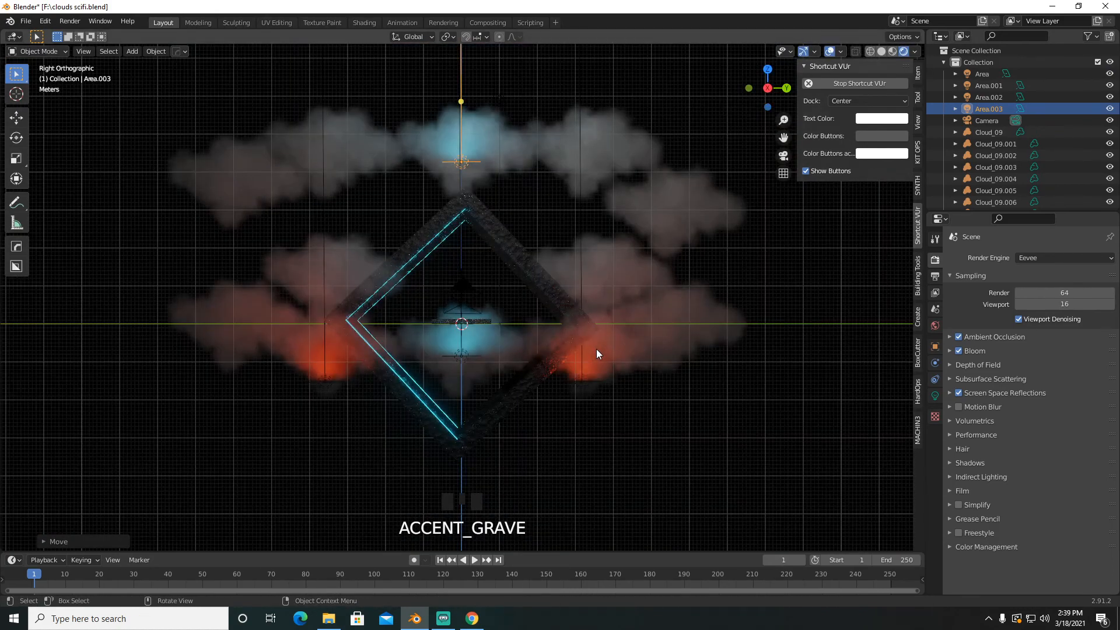
key(r)
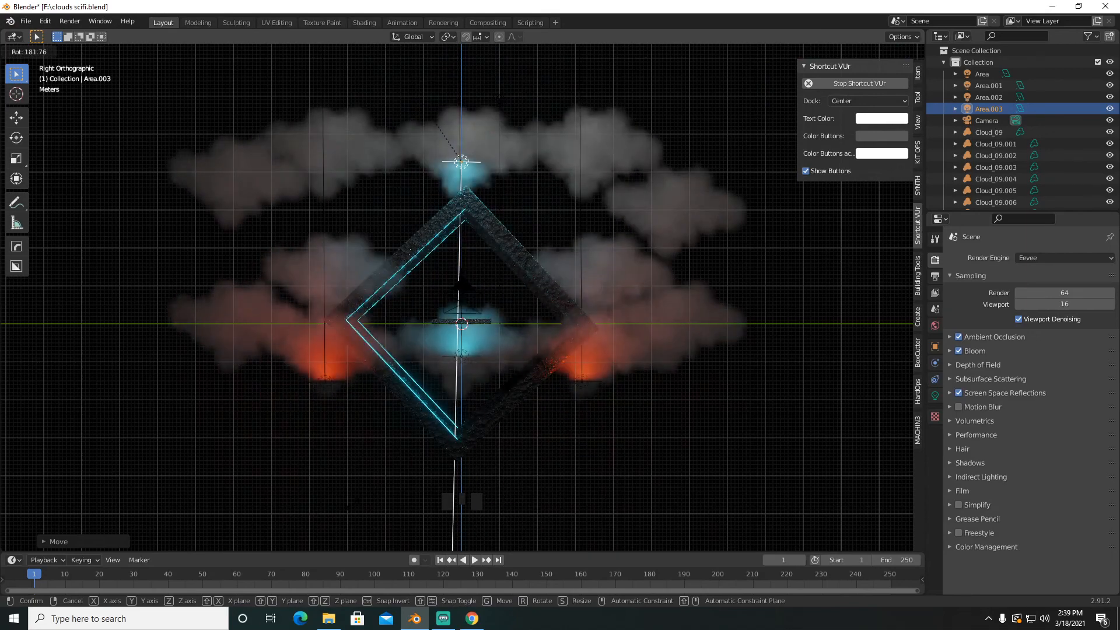
click(346, 503)
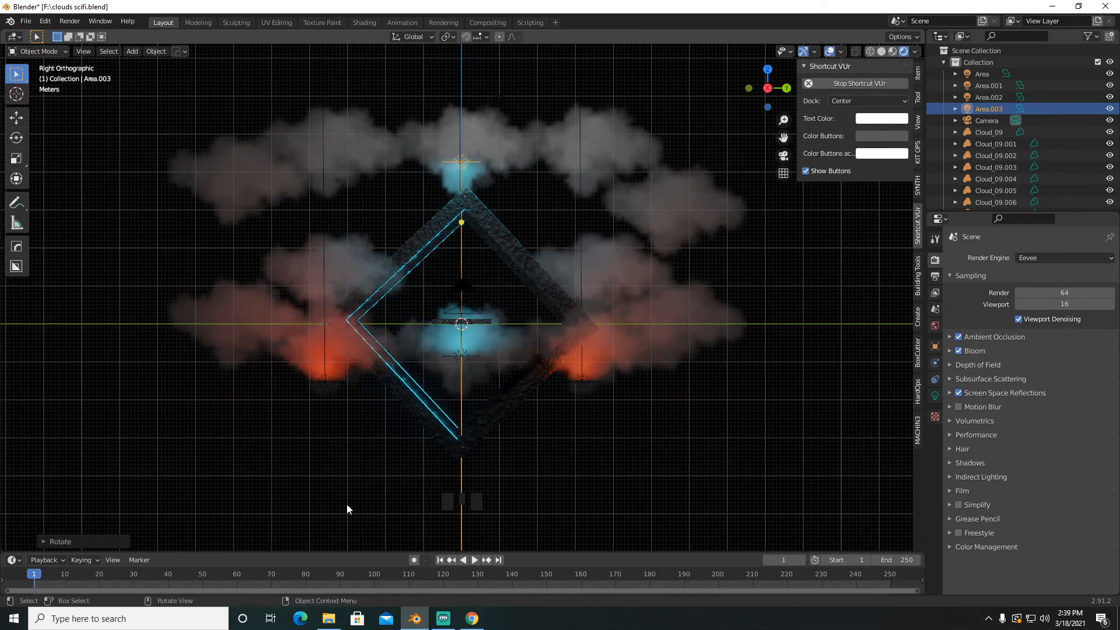
key(g)
key(z)
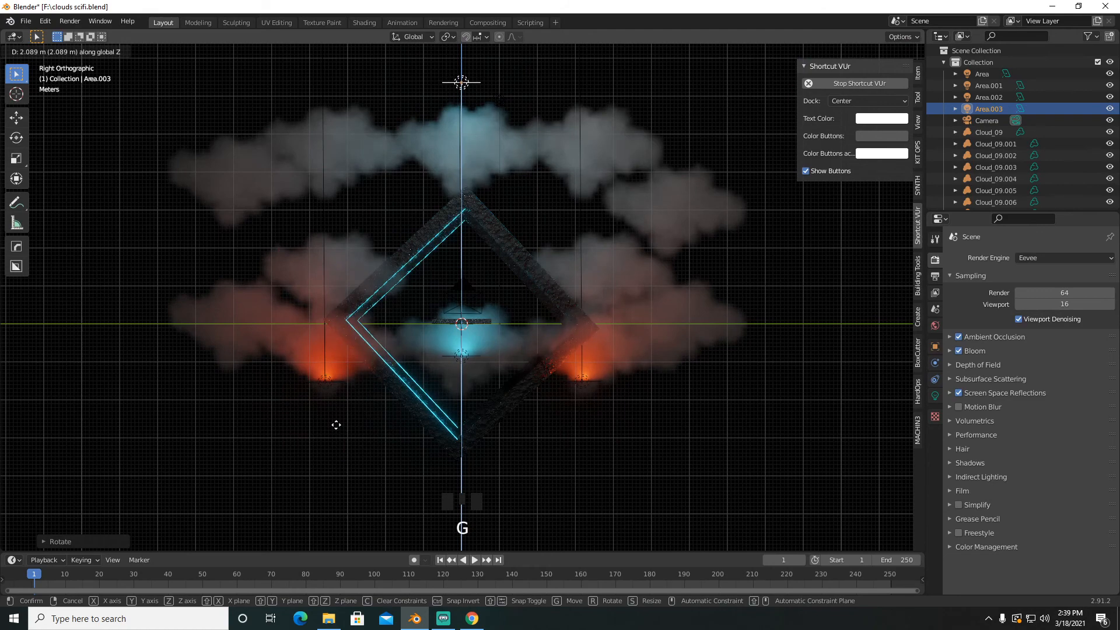
click(336, 424)
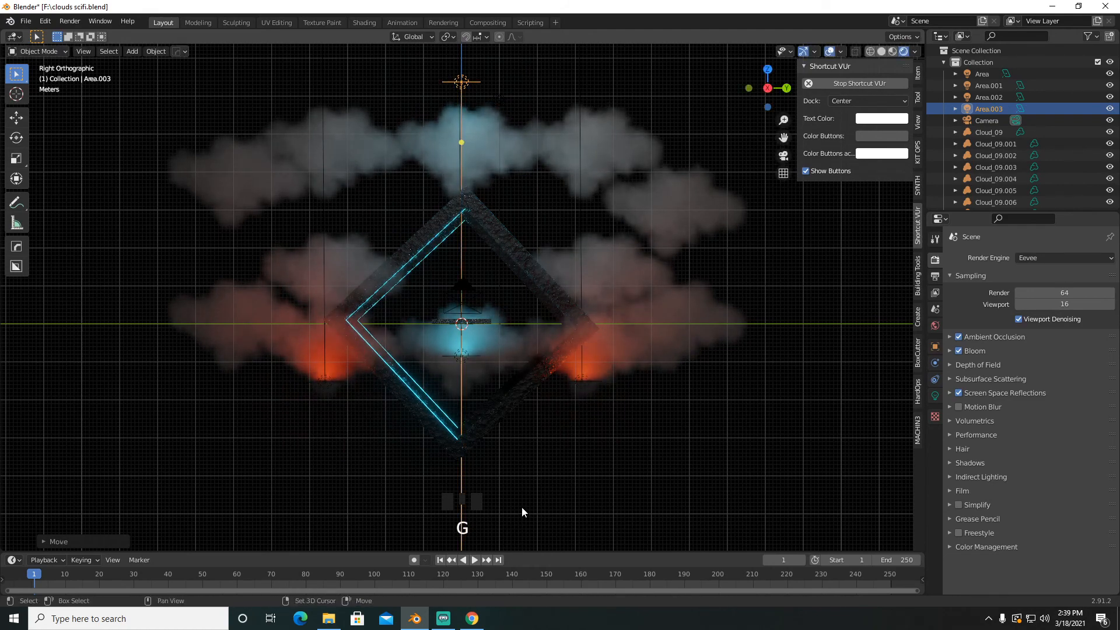
Step: Duplicate the overhead cyan light and move the copy along negative Y above the upper-left cloud
key(shift+d)
right_click(522, 506)
key(g)
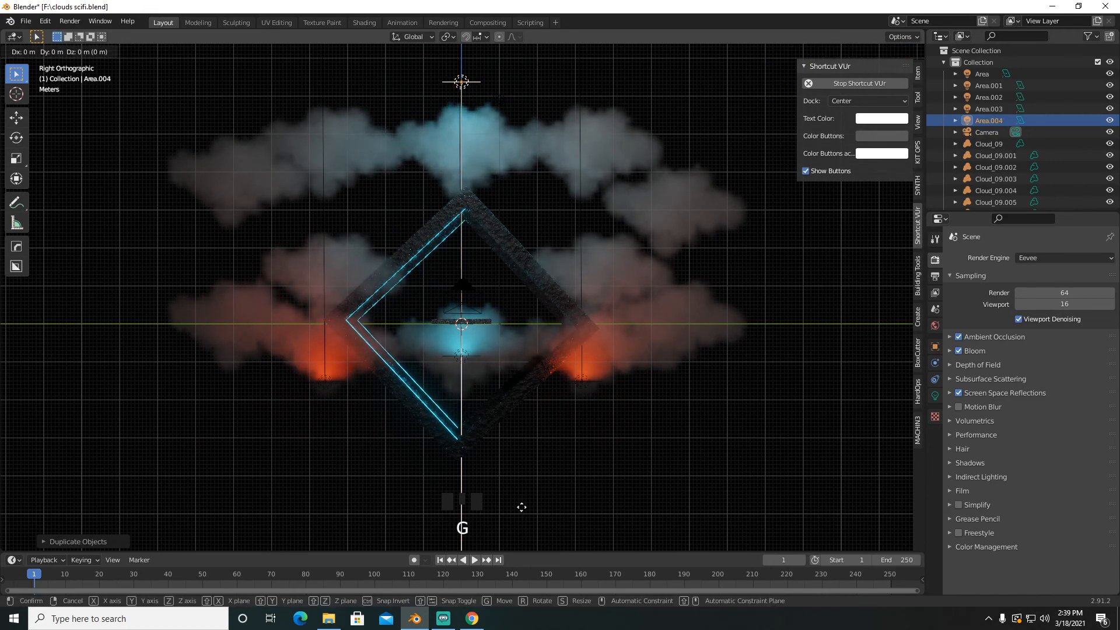
key(y)
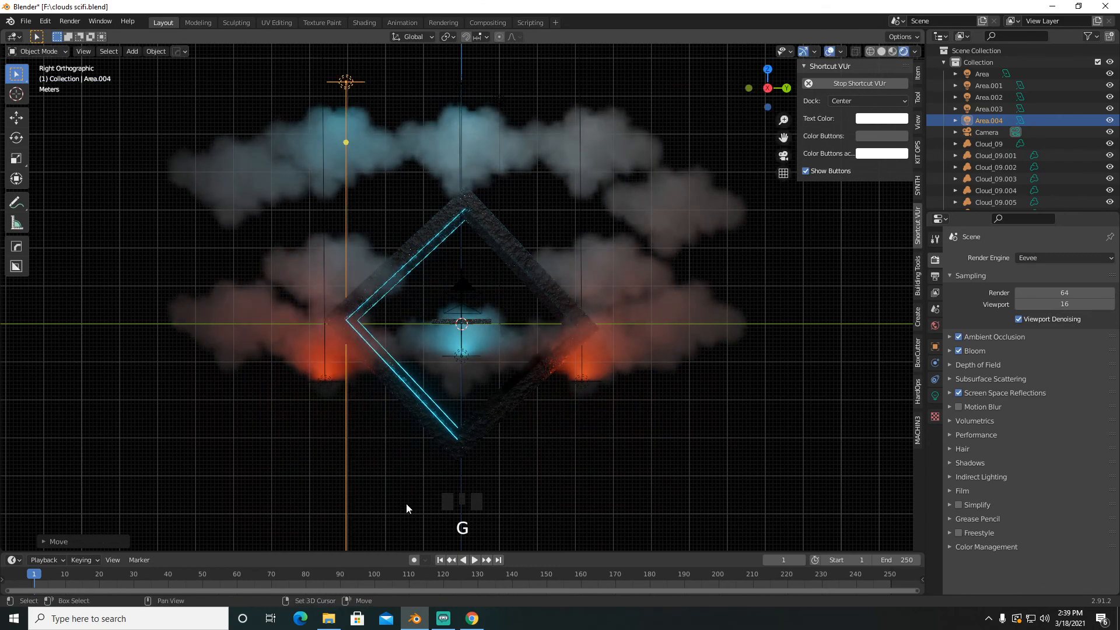
click(406, 503)
Step: Duplicate the upper-left overhead light and move the copy about 6.6 m along Y above the upper-right cloud
key(shift+d)
right_click(406, 502)
key(g)
key(y)
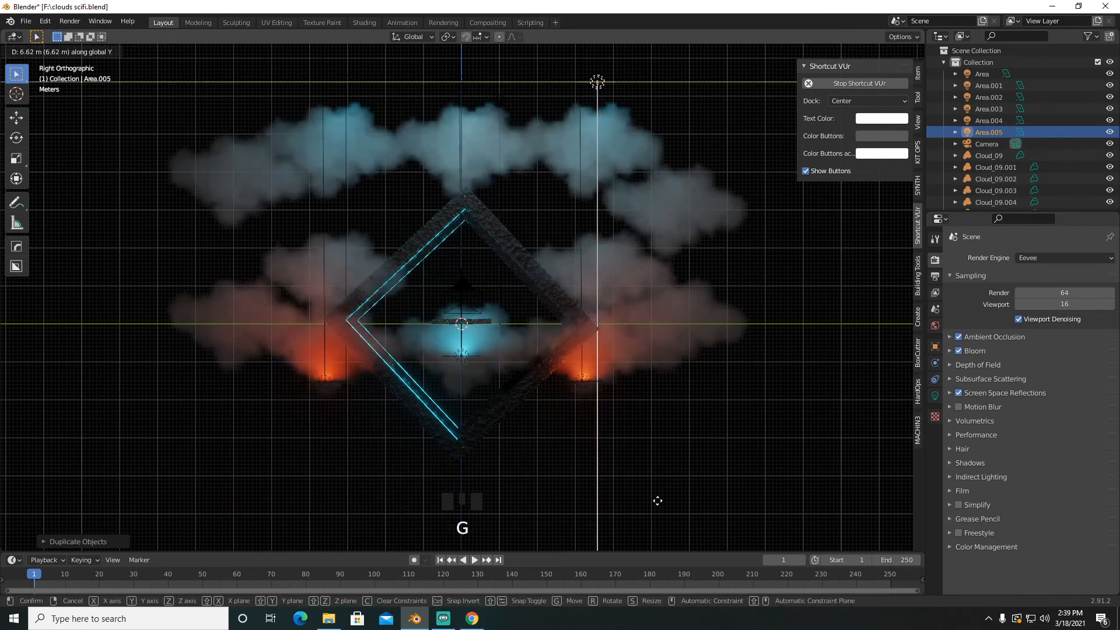
click(656, 499)
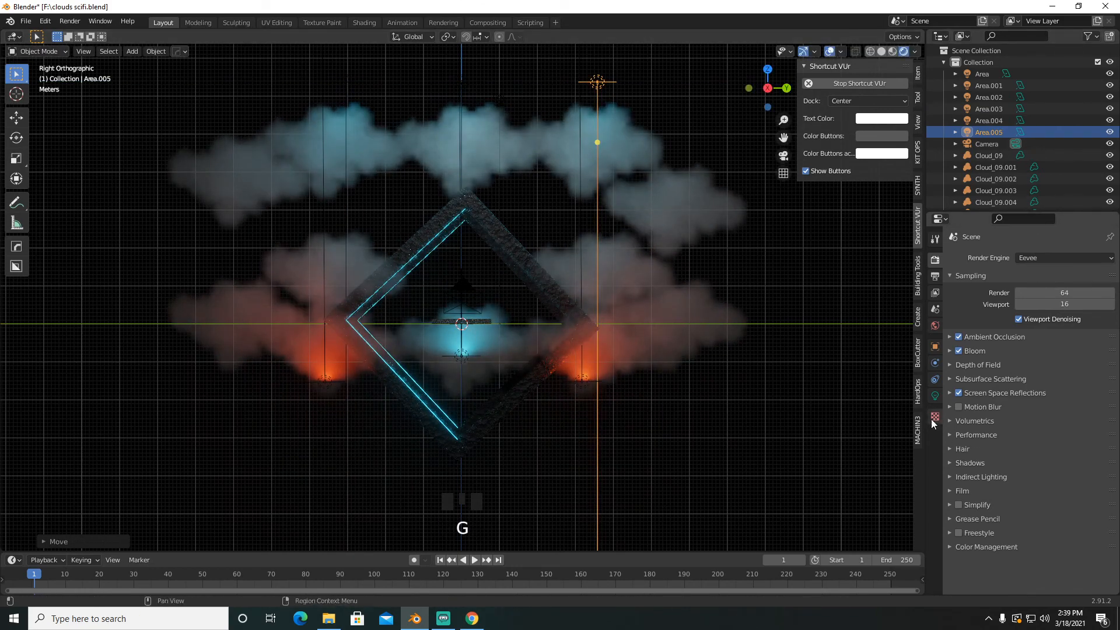
Step: Set the upper-right overhead light's colour to orange-red with hue 0.032 and saturation 0.939
click(936, 397)
click(1055, 321)
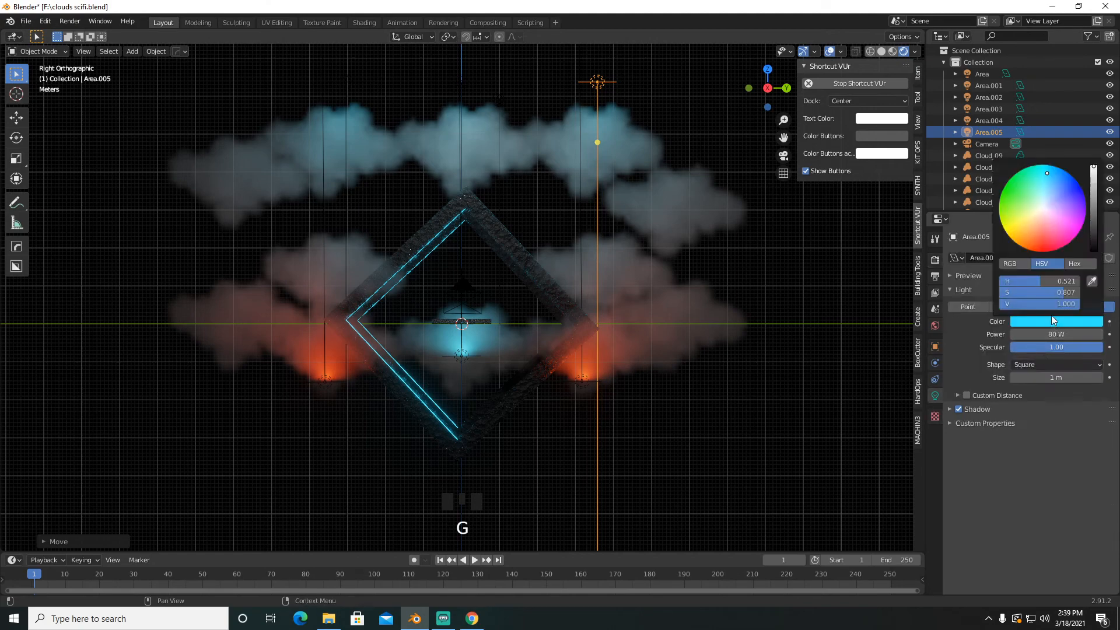
click(1034, 247)
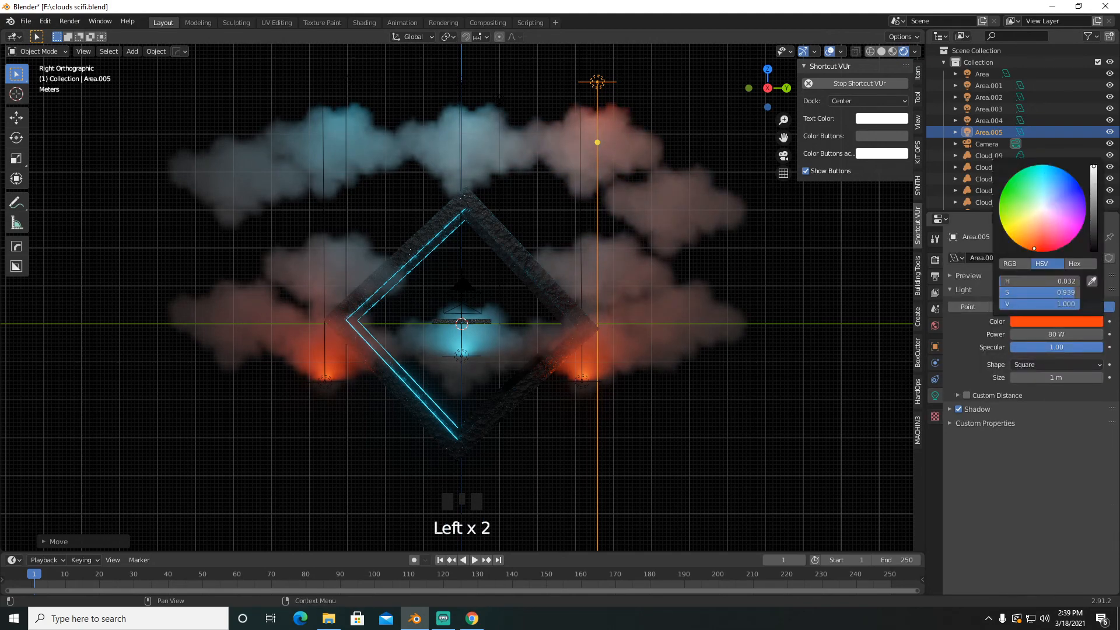
Step: Select the upper-left overhead light and set the active light's colour to a deeper orange-red with hue 0.026 and saturation 0.973
drag(353, 78, 285, 105)
double_click(361, 73)
click(346, 82)
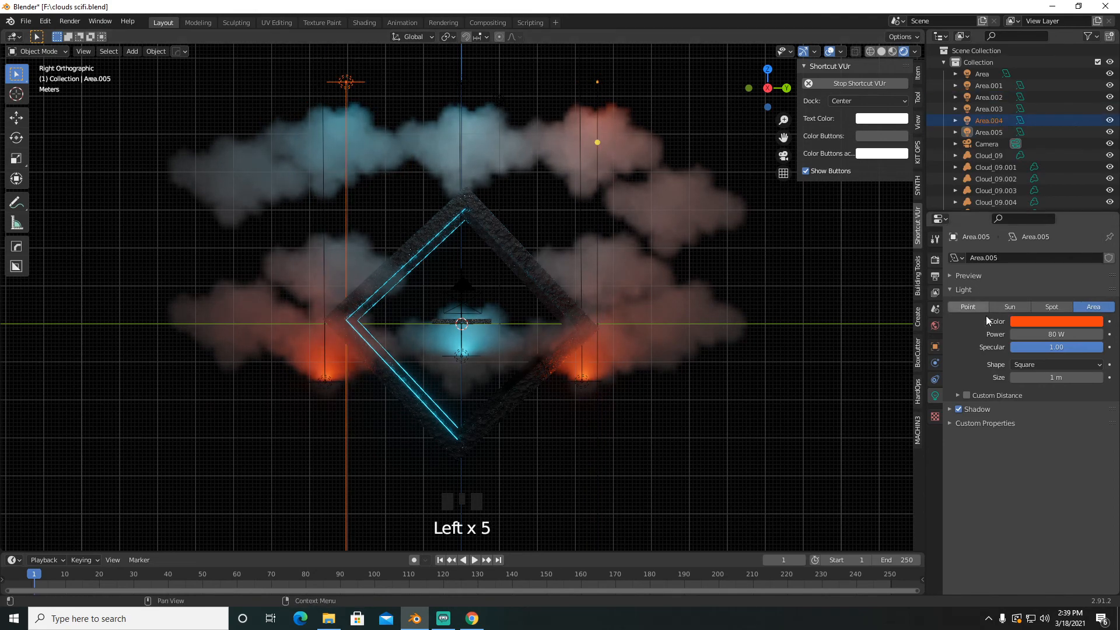
click(1056, 322)
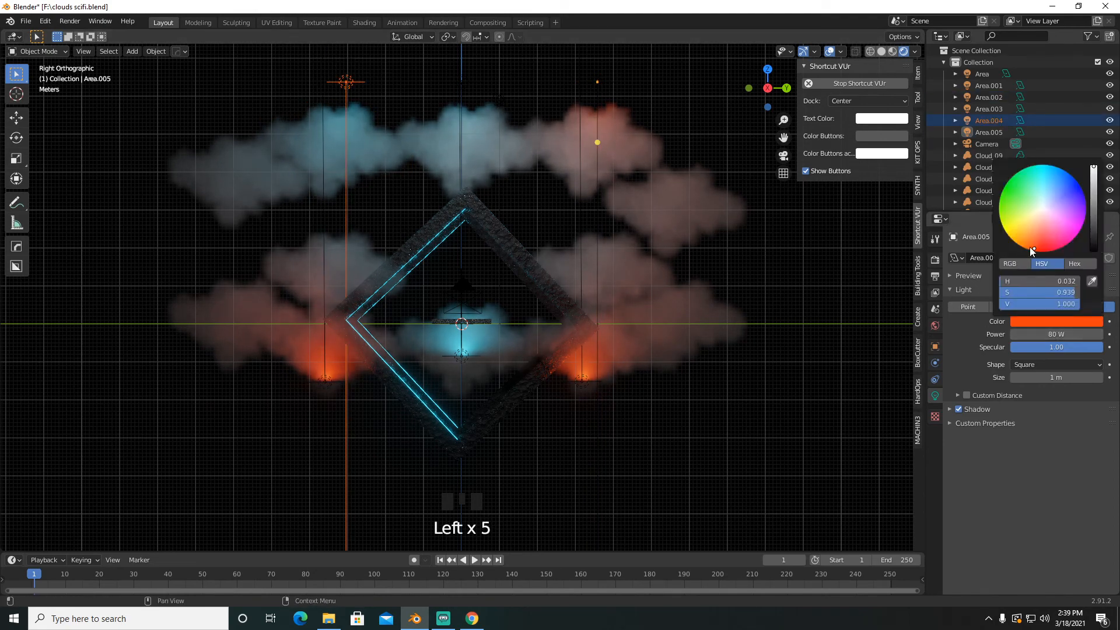
click(1035, 250)
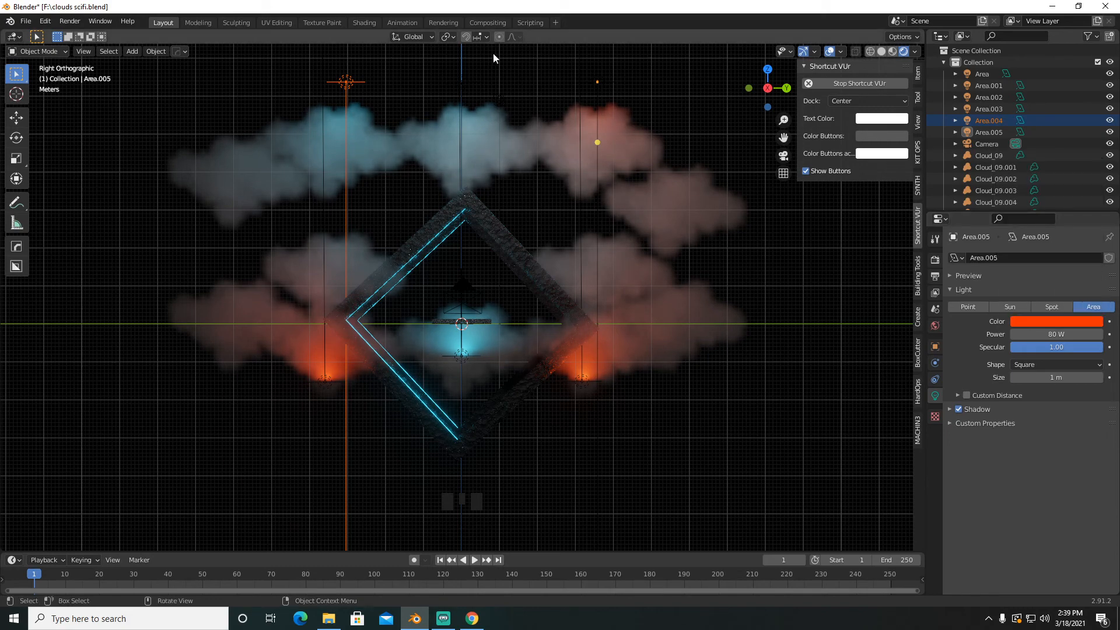
Step: Select the central lights and set the active area light's colour to cyan-blue
drag(455, 90, 471, 99)
click(1018, 321)
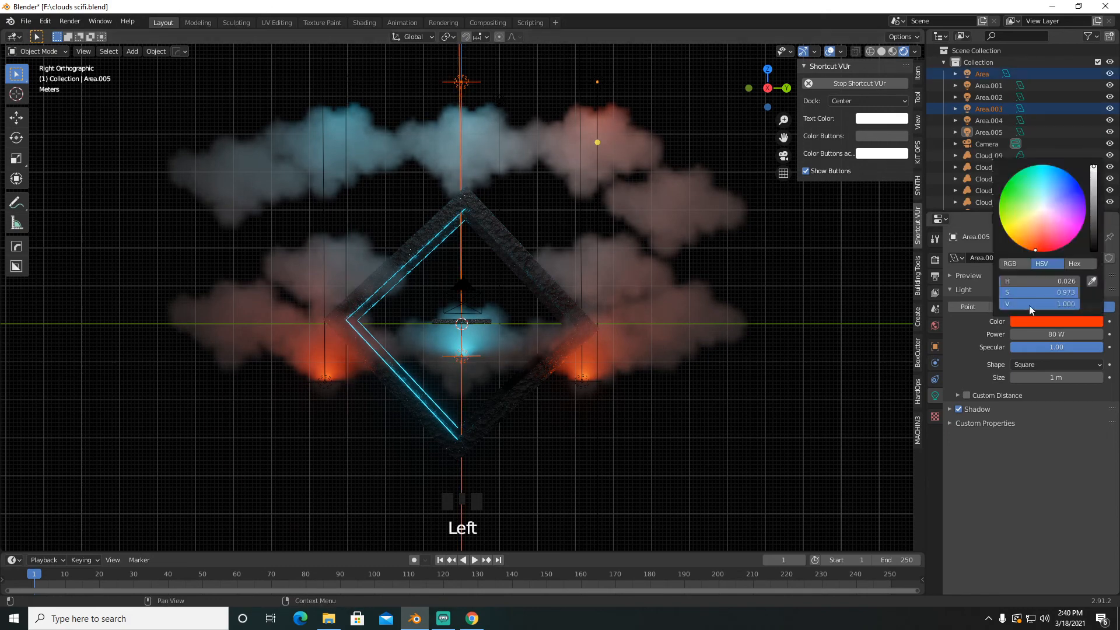
click(1050, 171)
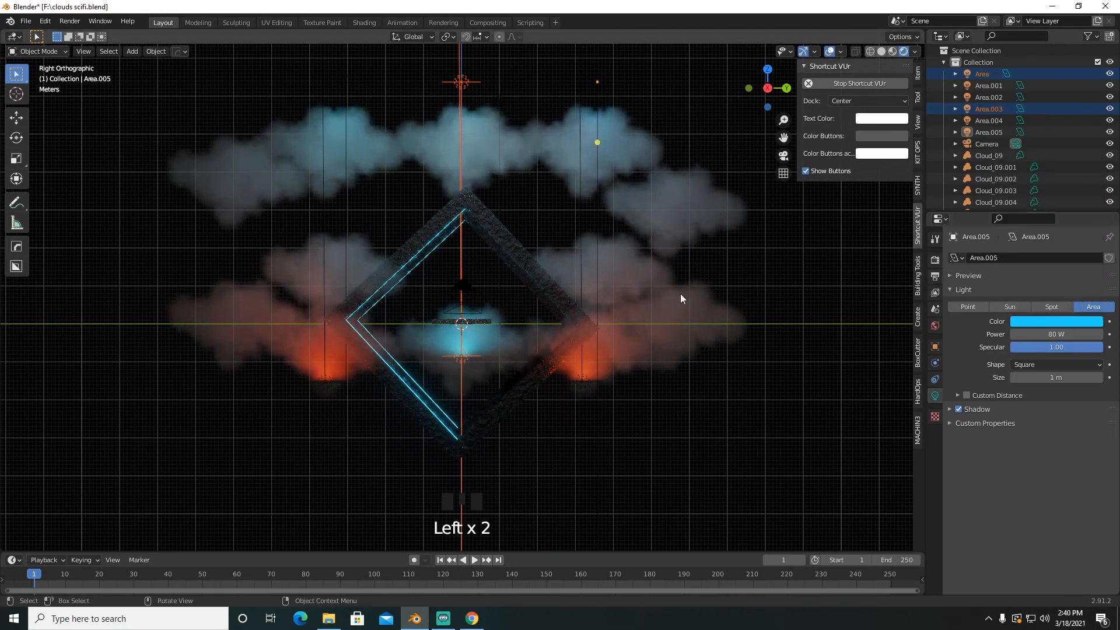
Step: View the scene through the camera and switch the render engine from Eevee to Cycles
key(KP_0)
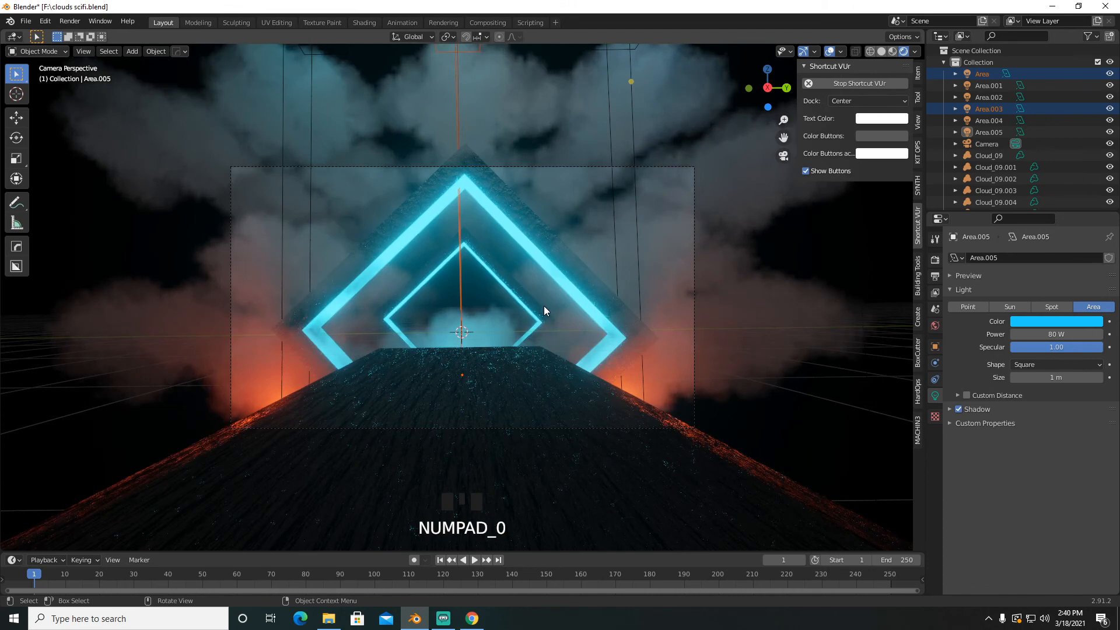
click(935, 259)
click(1063, 258)
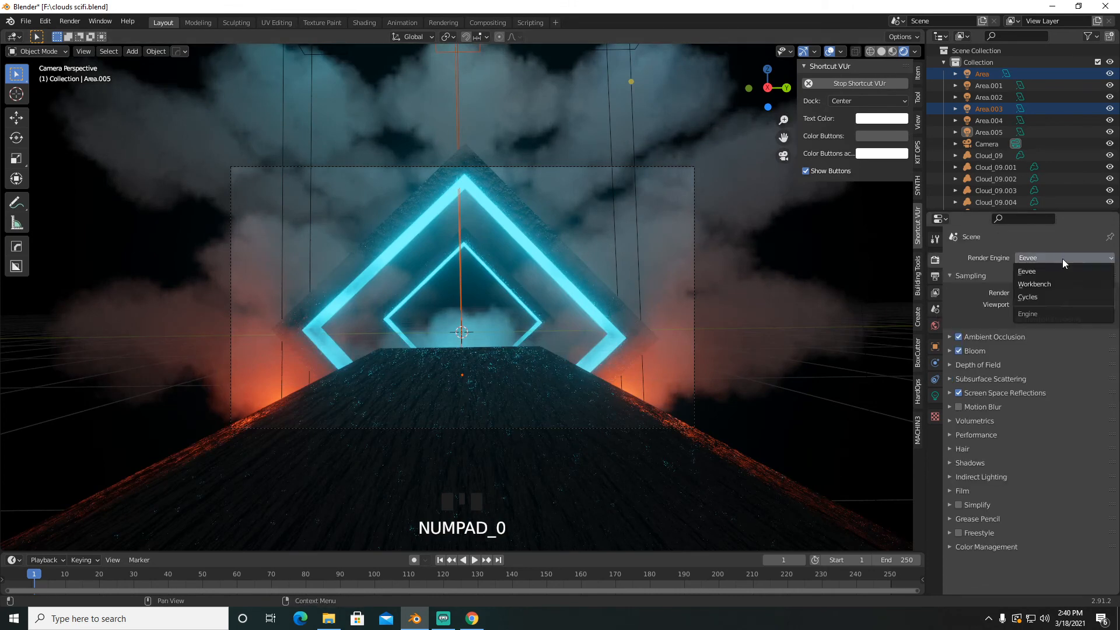
click(1047, 295)
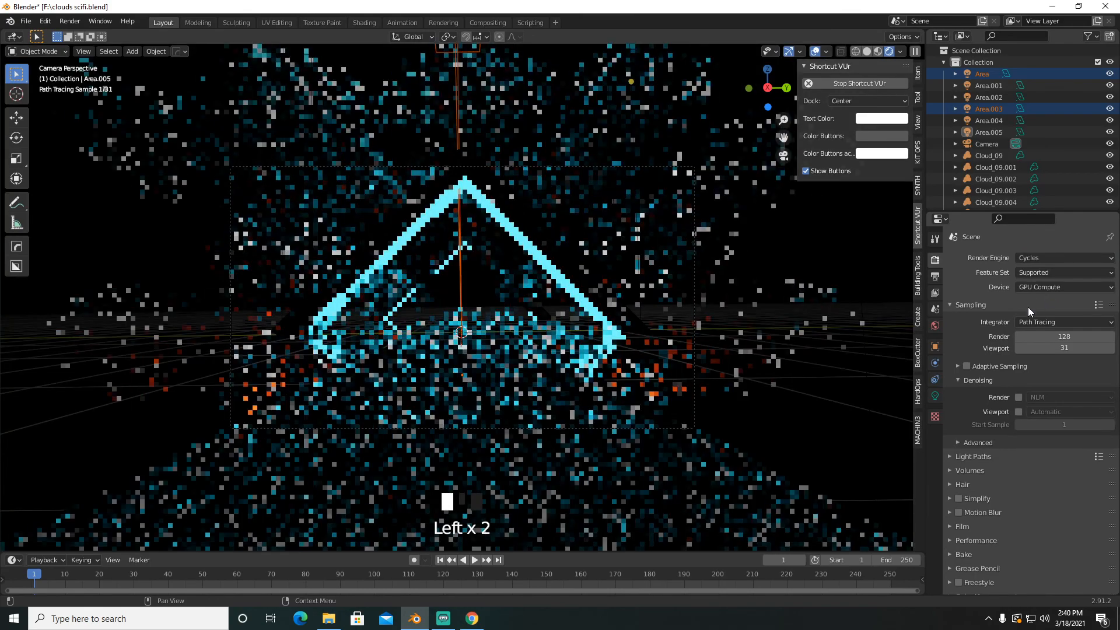
click(70, 21)
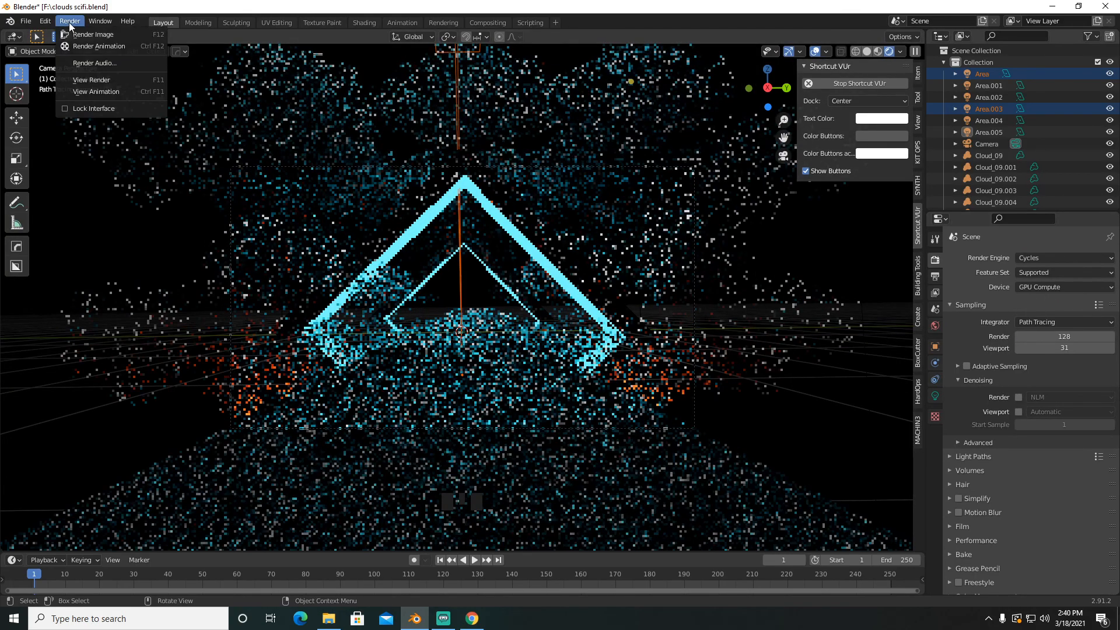
click(79, 32)
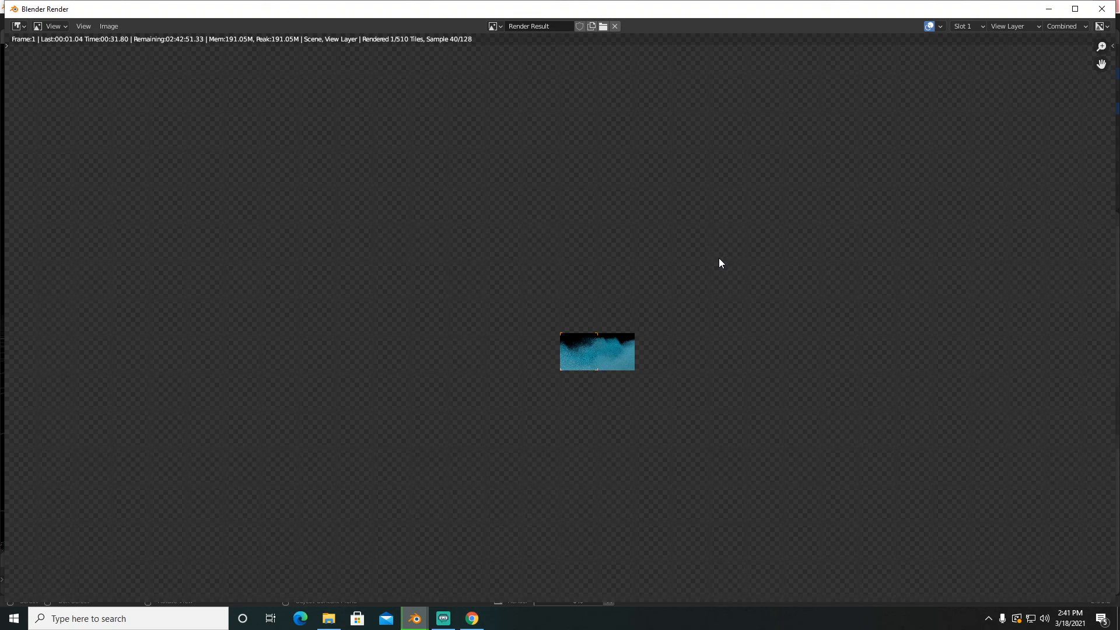
key(Escape)
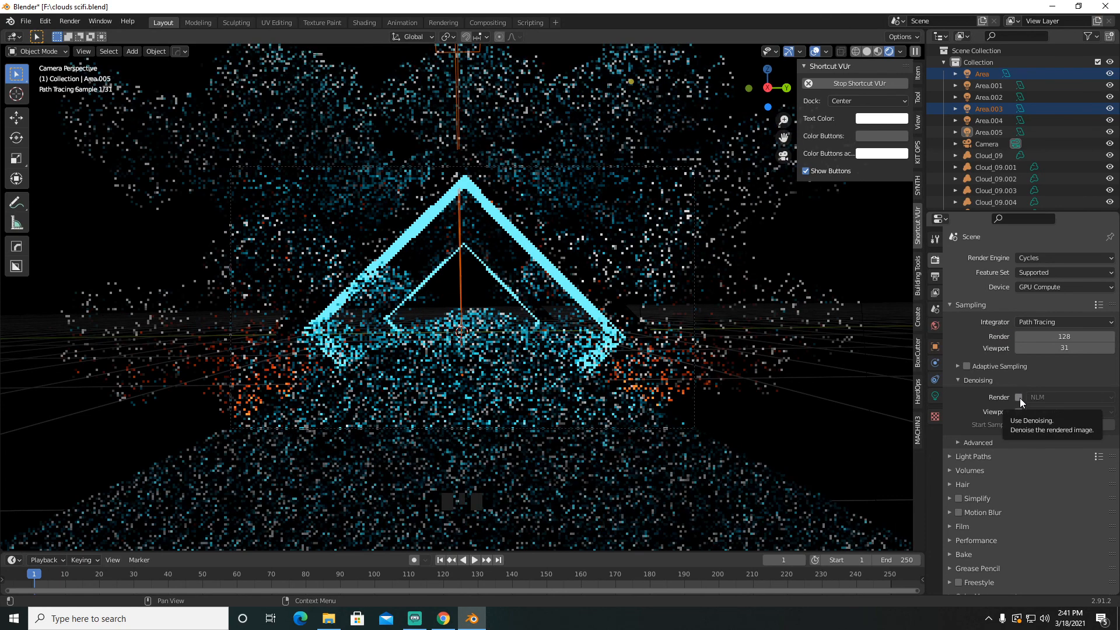
Step: Enable NLM denoising for the final render and render the current frame as an image
click(1019, 397)
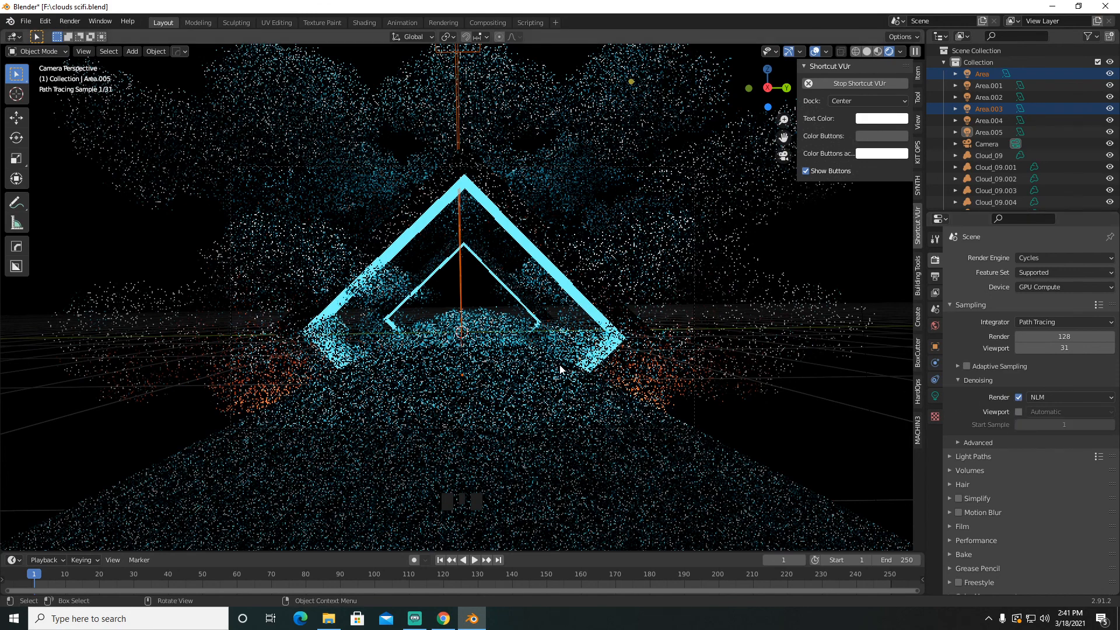
click(68, 22)
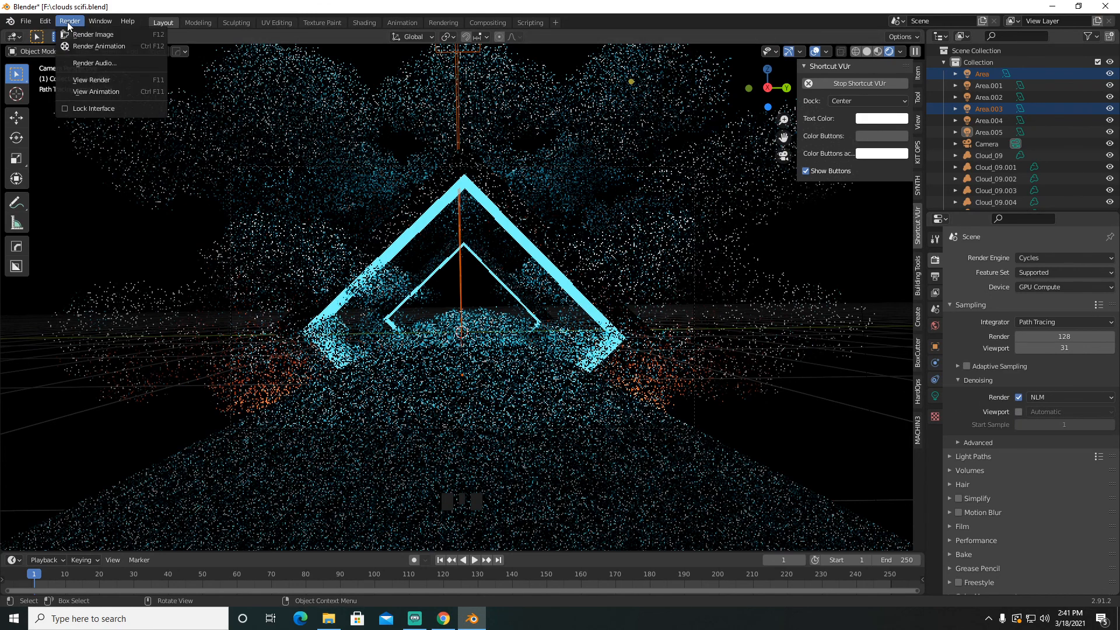
click(79, 33)
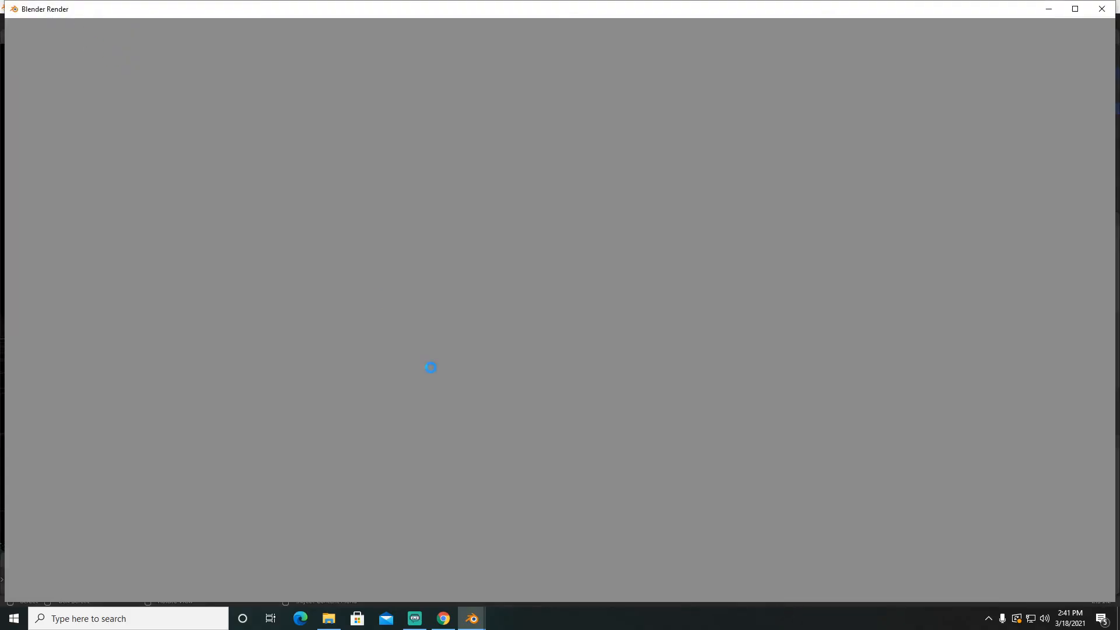
Step: Switch to the Blender Render window and examine the finished image of the sci-fi scene
click(415, 618)
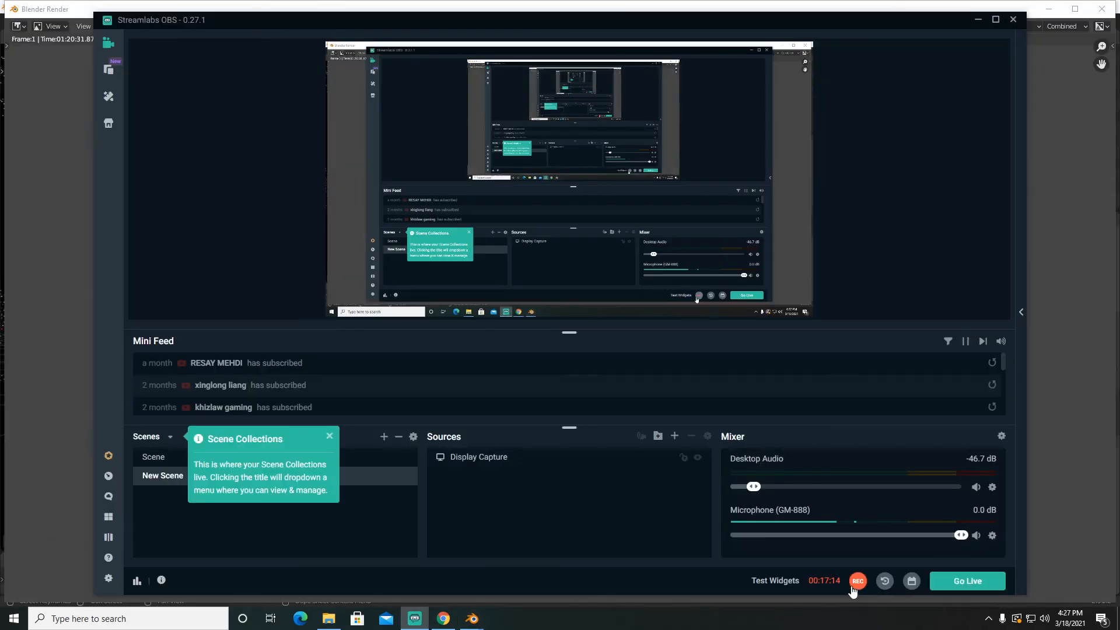
mouse_move(472, 623)
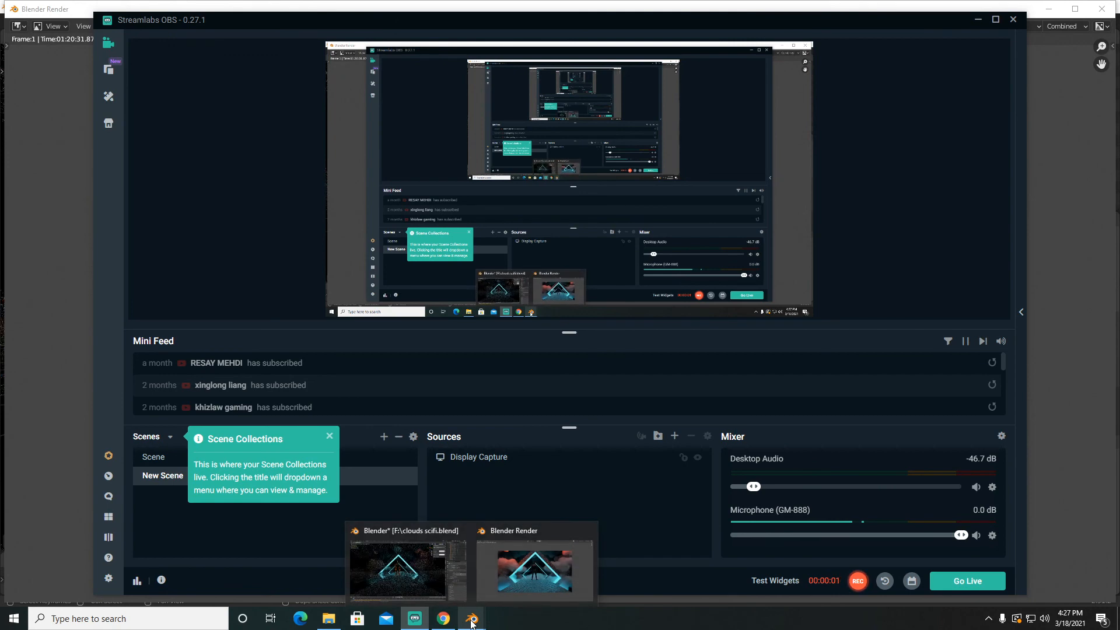
click(525, 575)
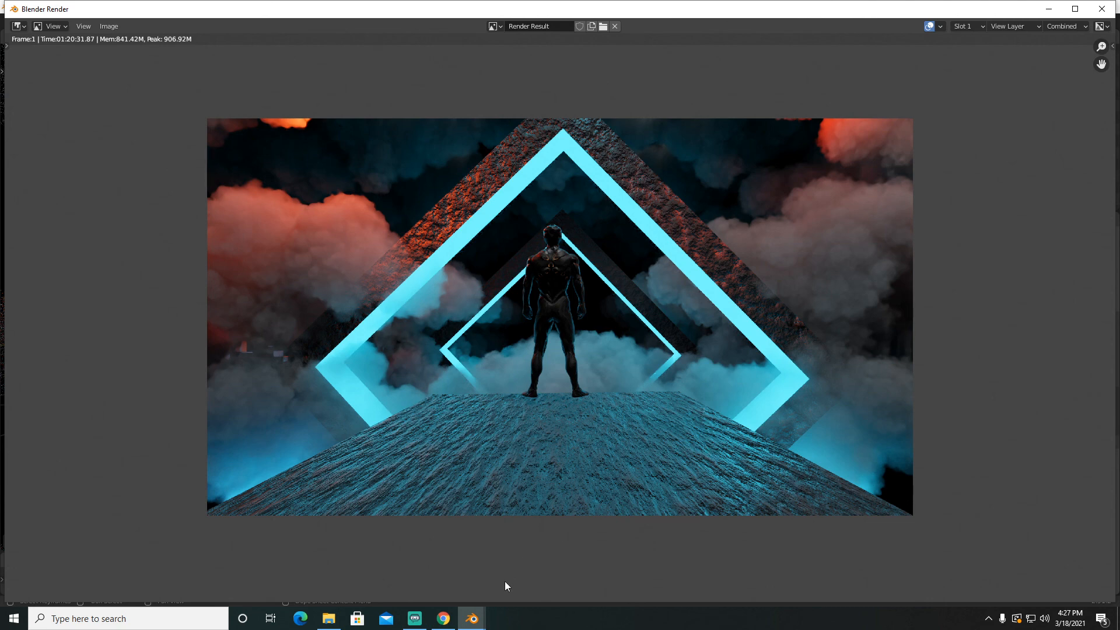
right_click(423, 629)
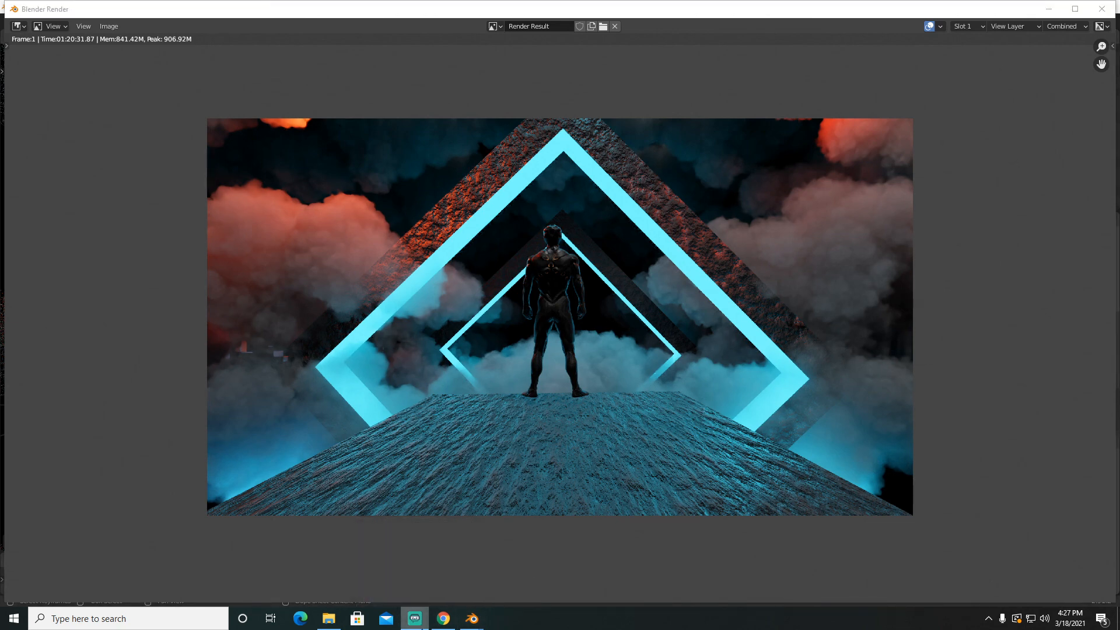
click(422, 625)
click(423, 627)
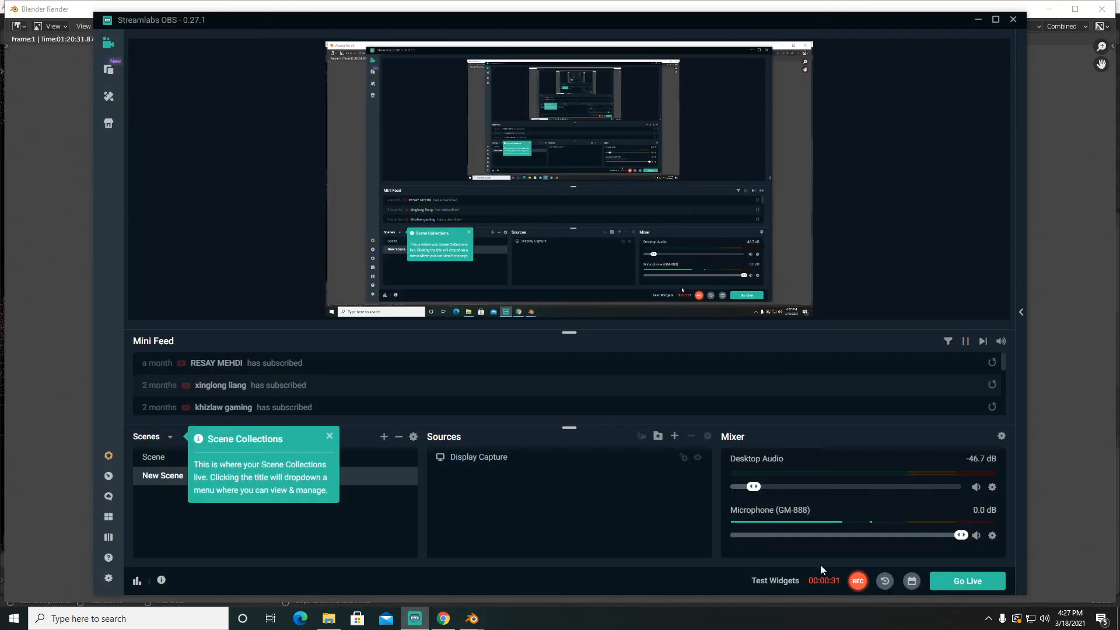